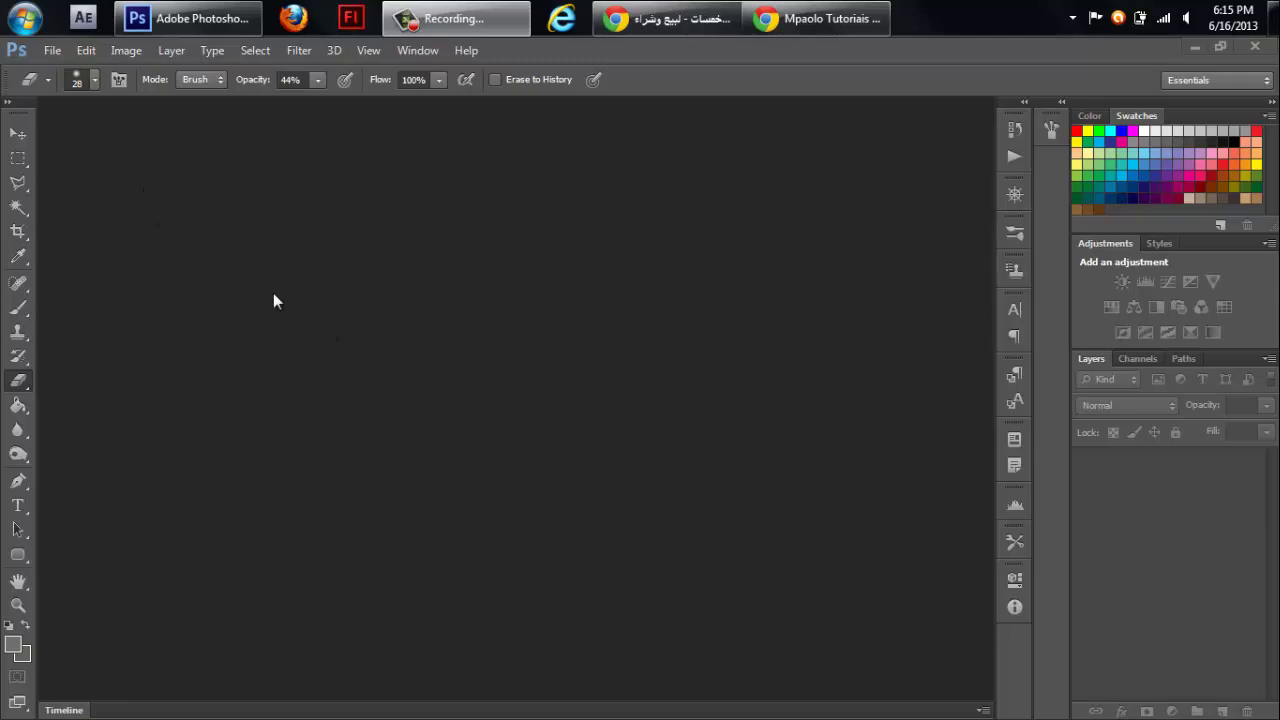
# Start a new 1314 × 800 px document at 700 px/inch with a transparent background.
pyautogui.click(355, 331)
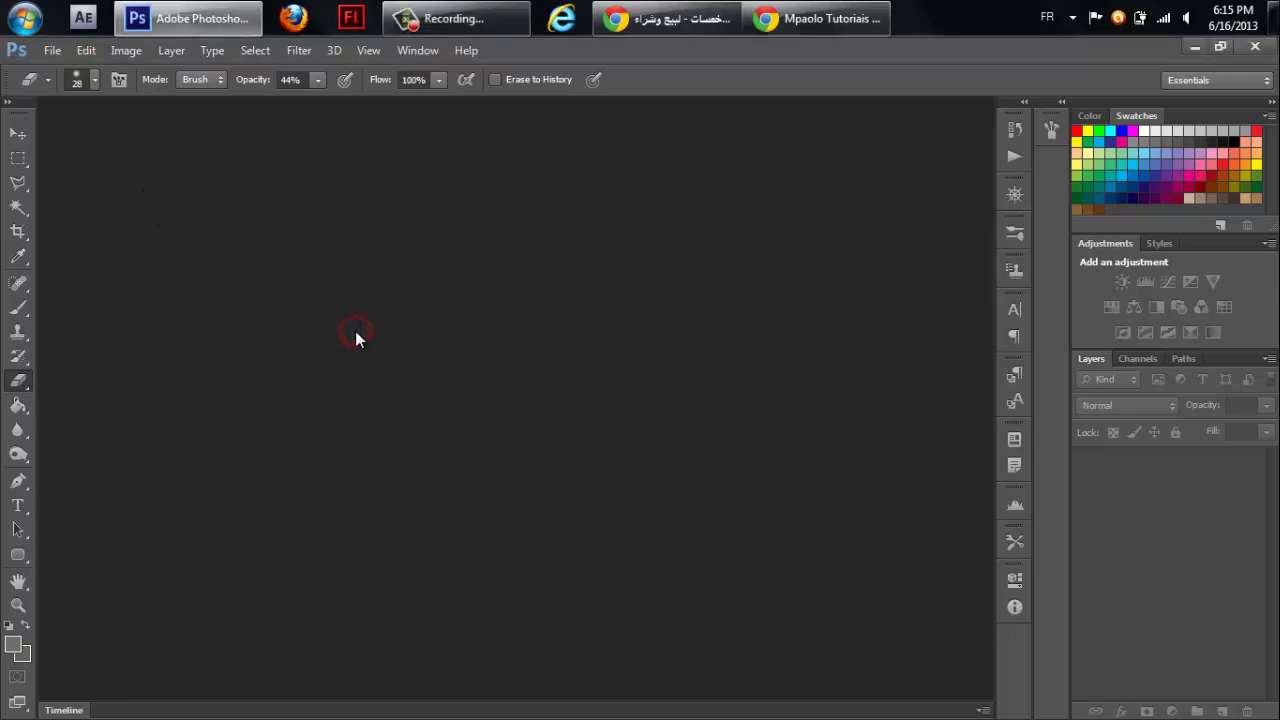
pyautogui.hotkey('ctrl', 'n')
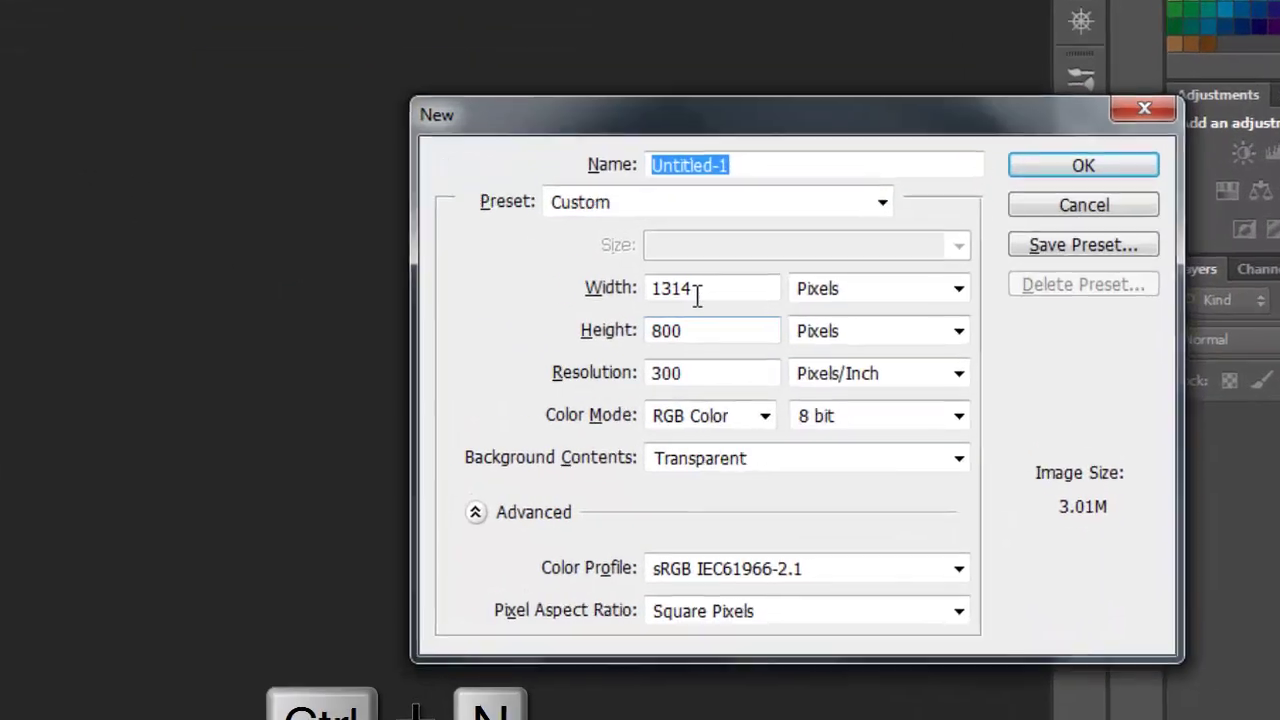
pyautogui.moveTo(650, 236); pyautogui.dragTo(622, 235)
pyautogui.click(662, 232)
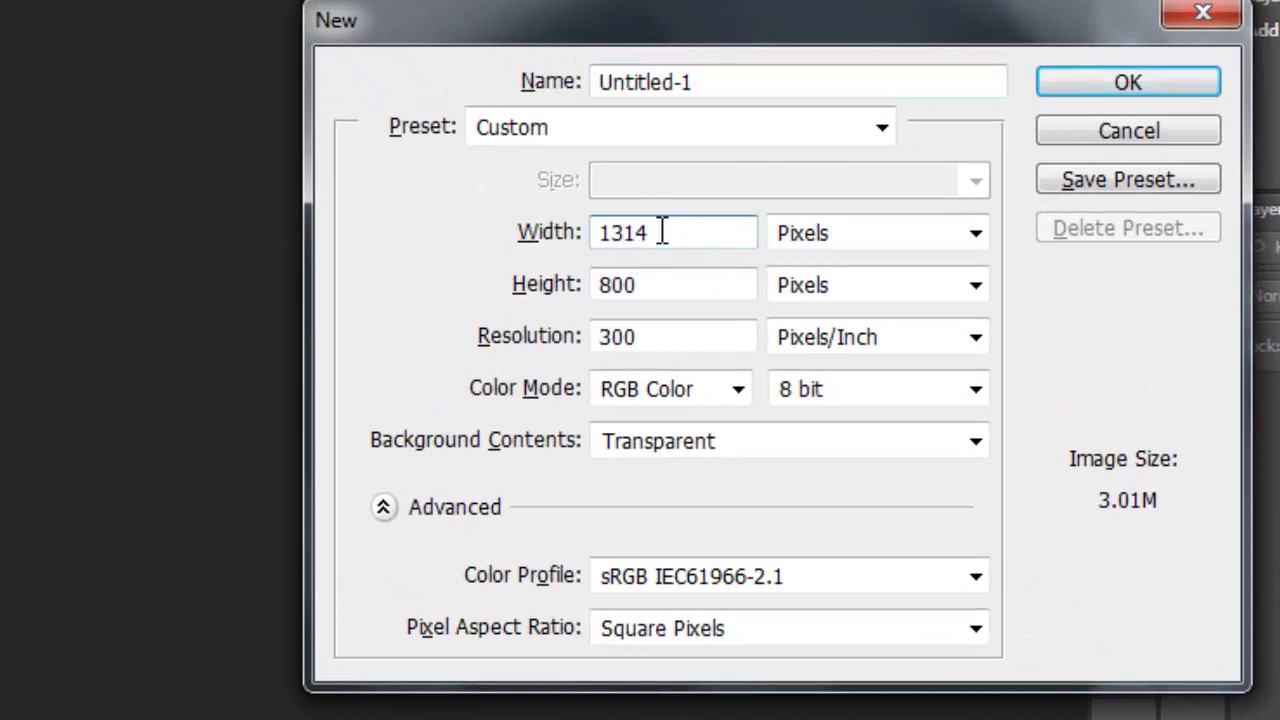
pyautogui.click(663, 292)
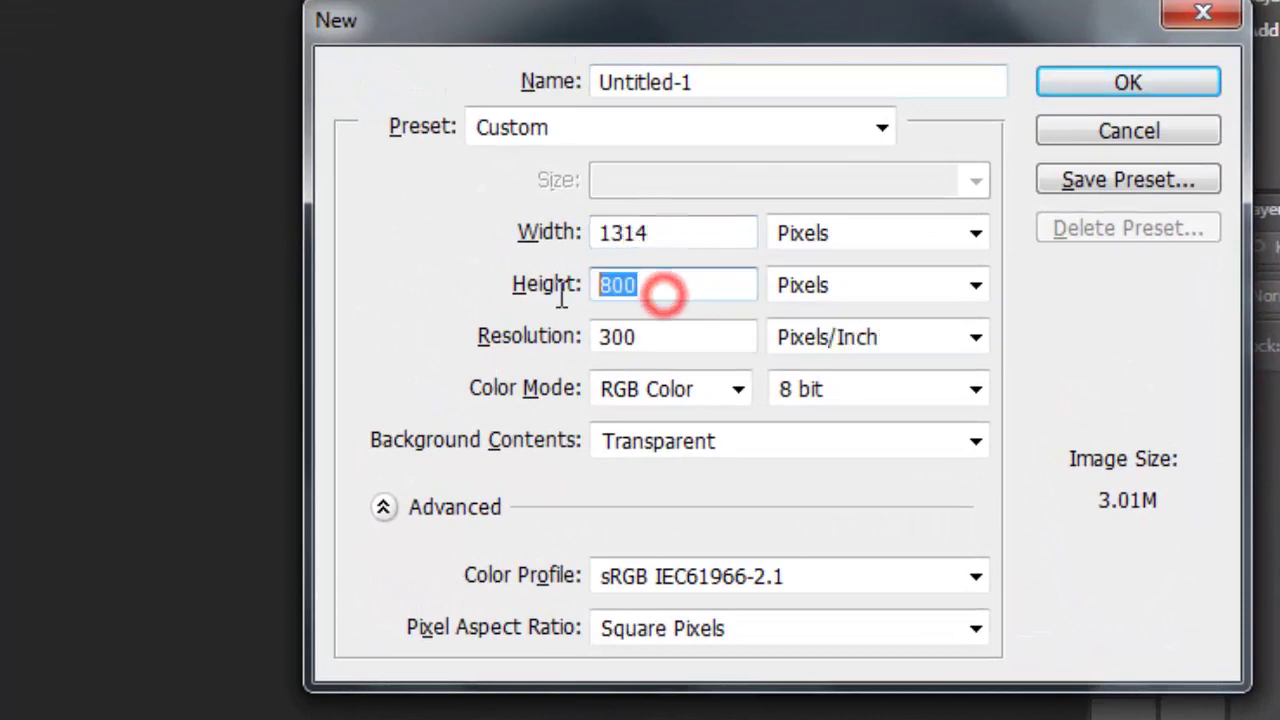
pyautogui.click(709, 343)
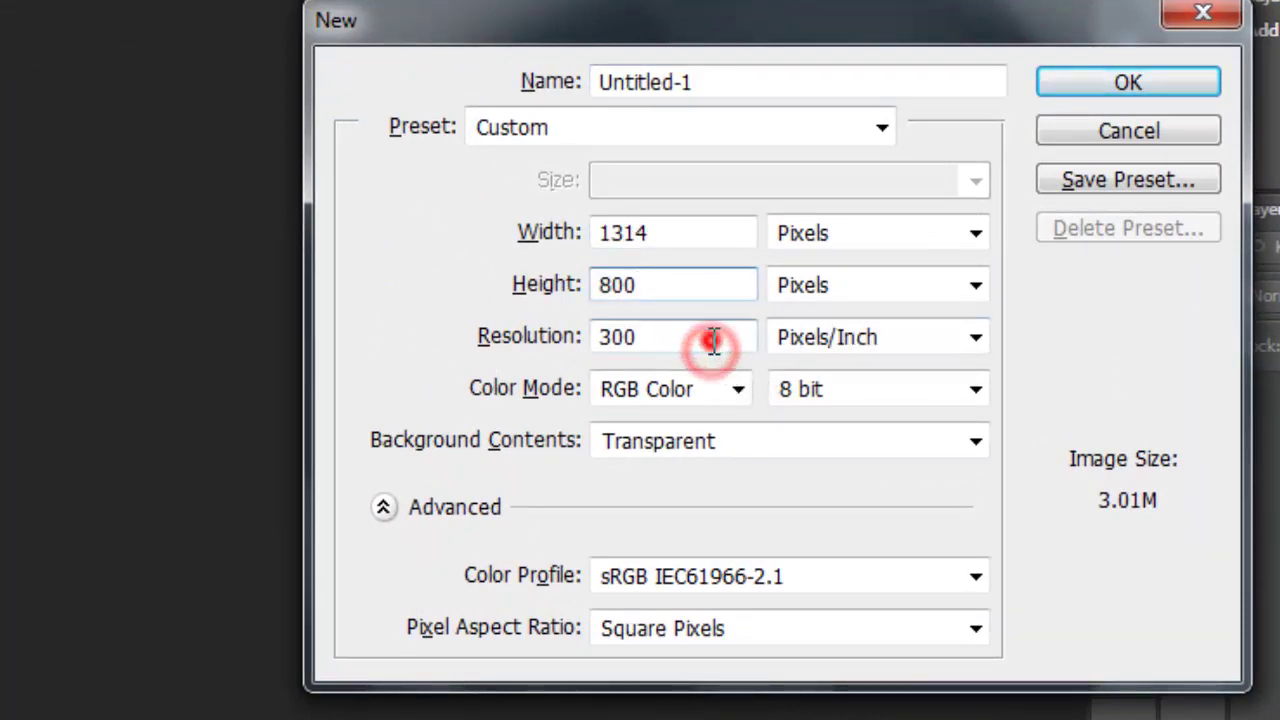
pyautogui.write('7')
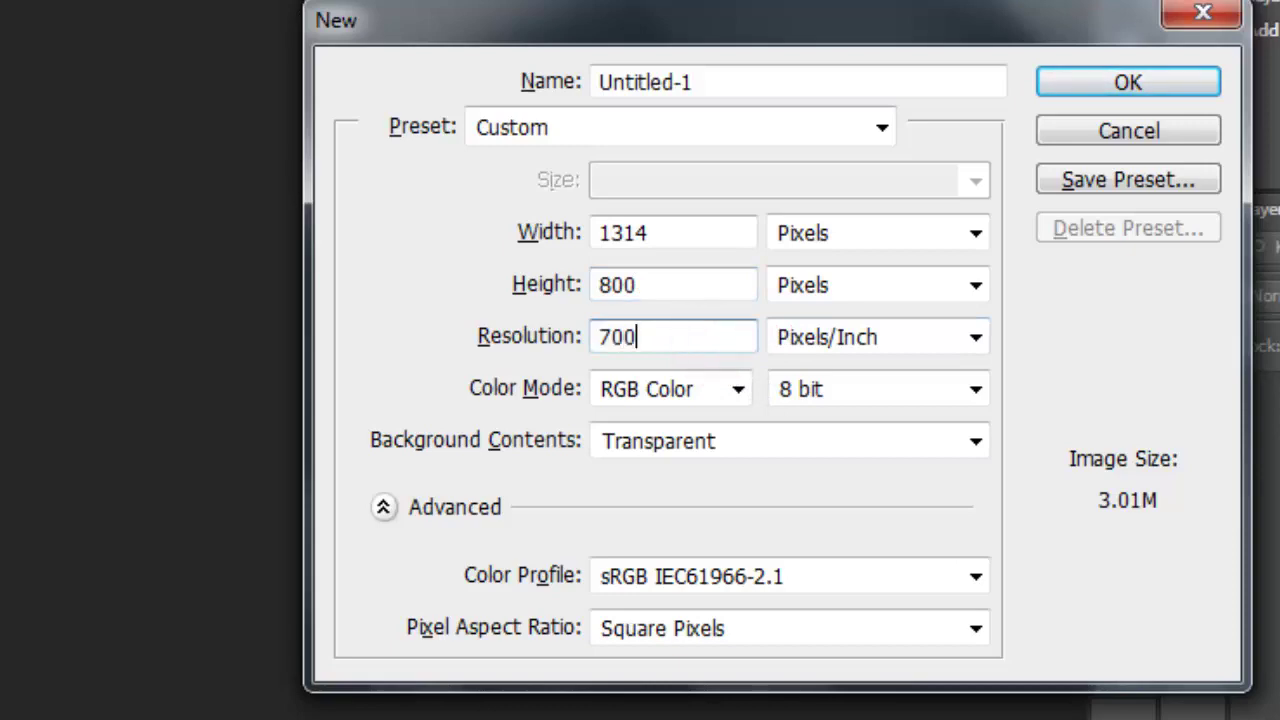
pyautogui.press('Return')
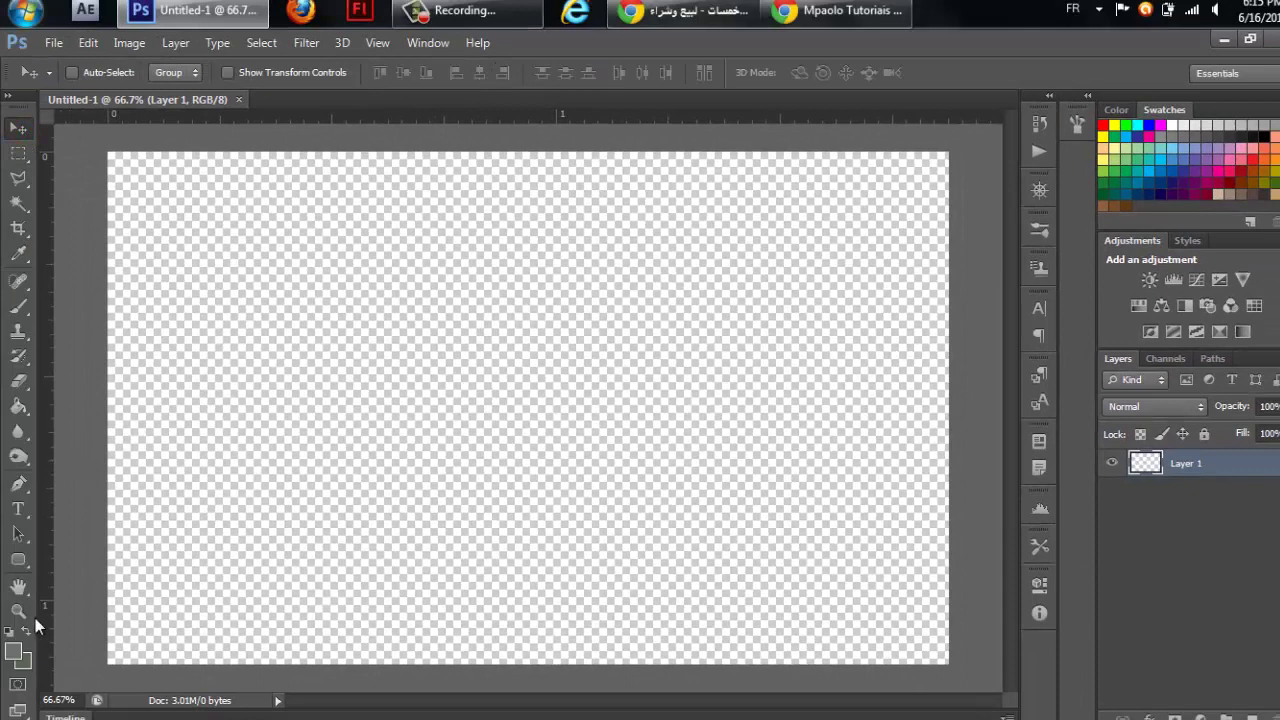
# Fill Layer 1 with light grey #dbdbdb using the Paint Bucket.
pyautogui.click(14, 656)
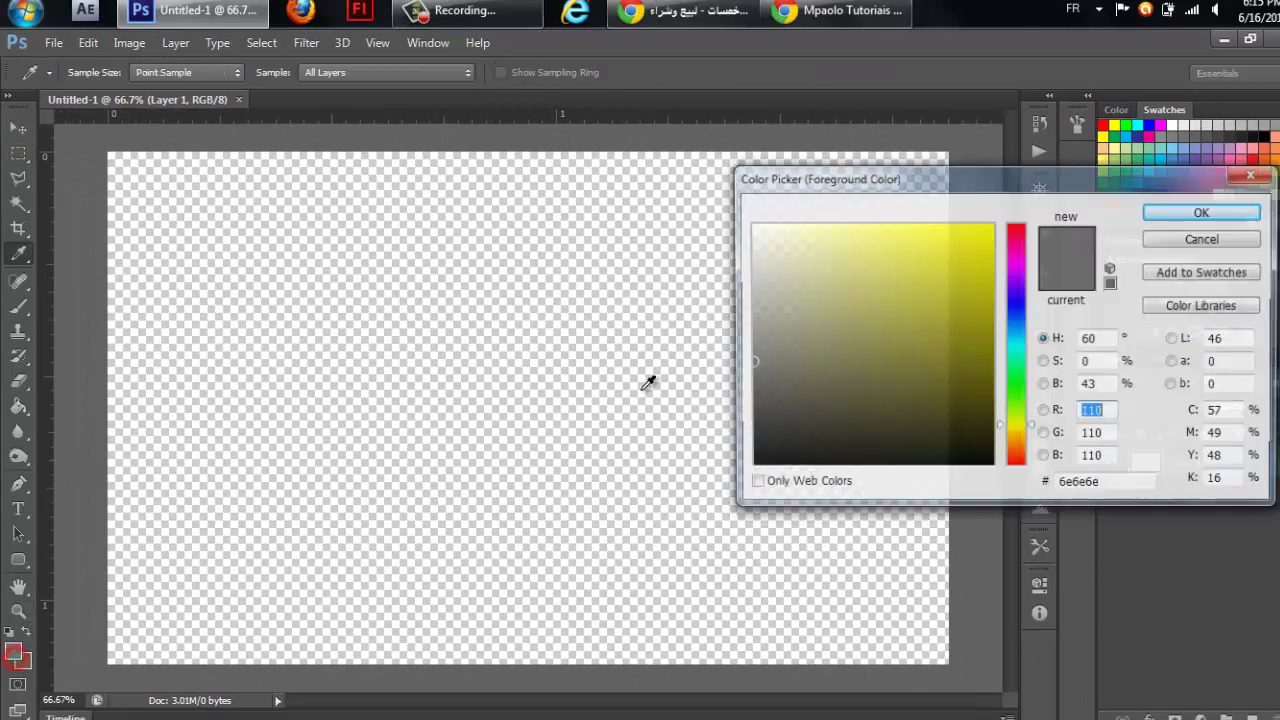
pyautogui.moveTo(766, 266)
pyautogui.mouseDown()
pyautogui.moveTo(723, 238)
pyautogui.moveTo(724, 258)
pyautogui.mouseUp()
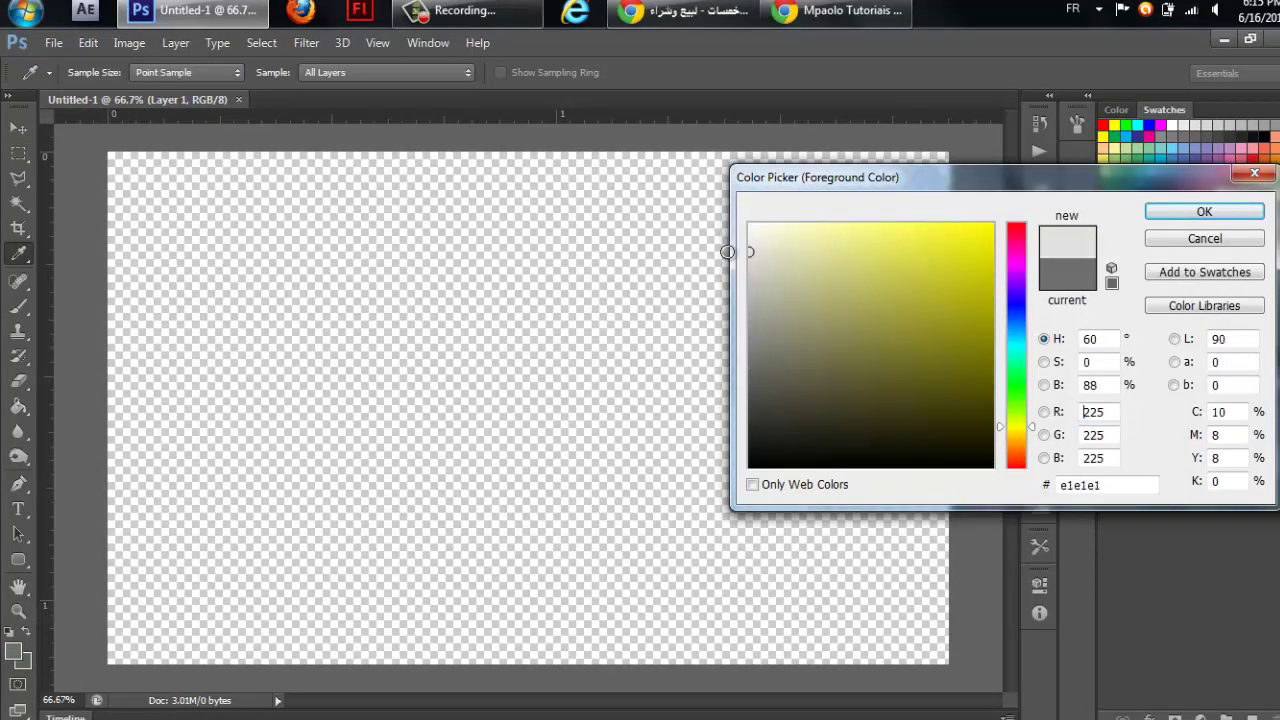
pyautogui.click(1128, 484)
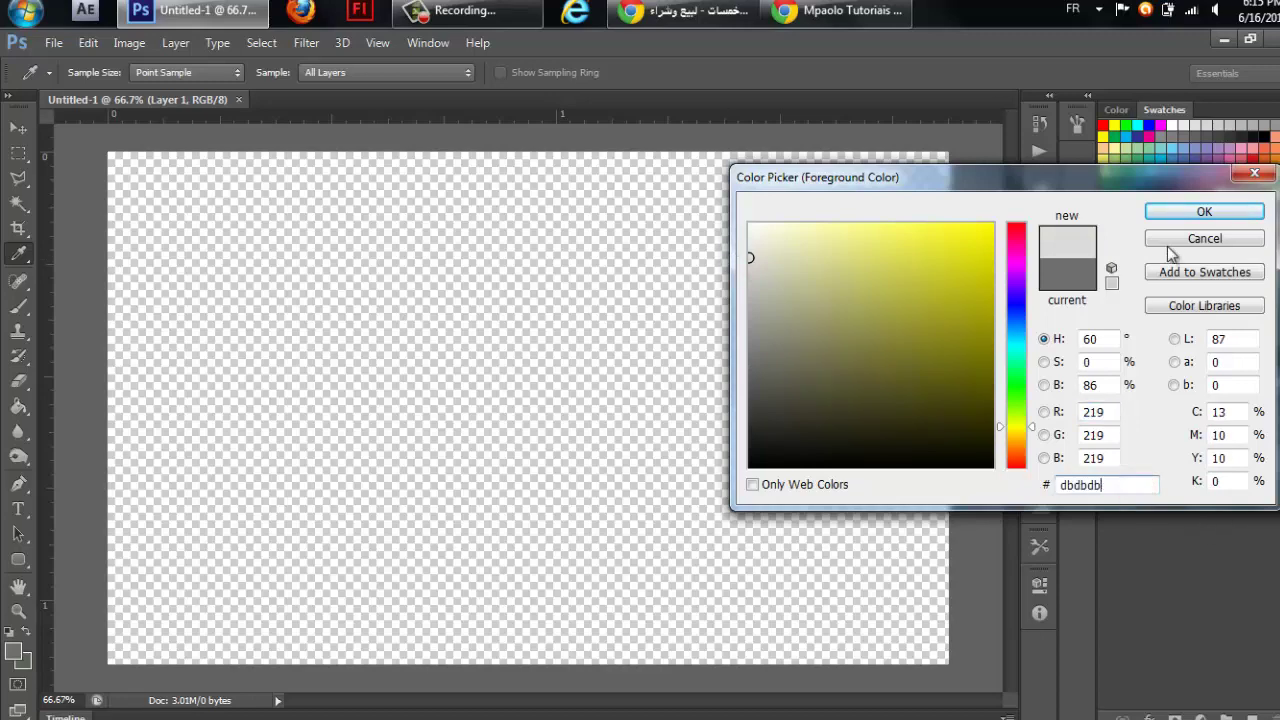
pyautogui.click(1178, 213)
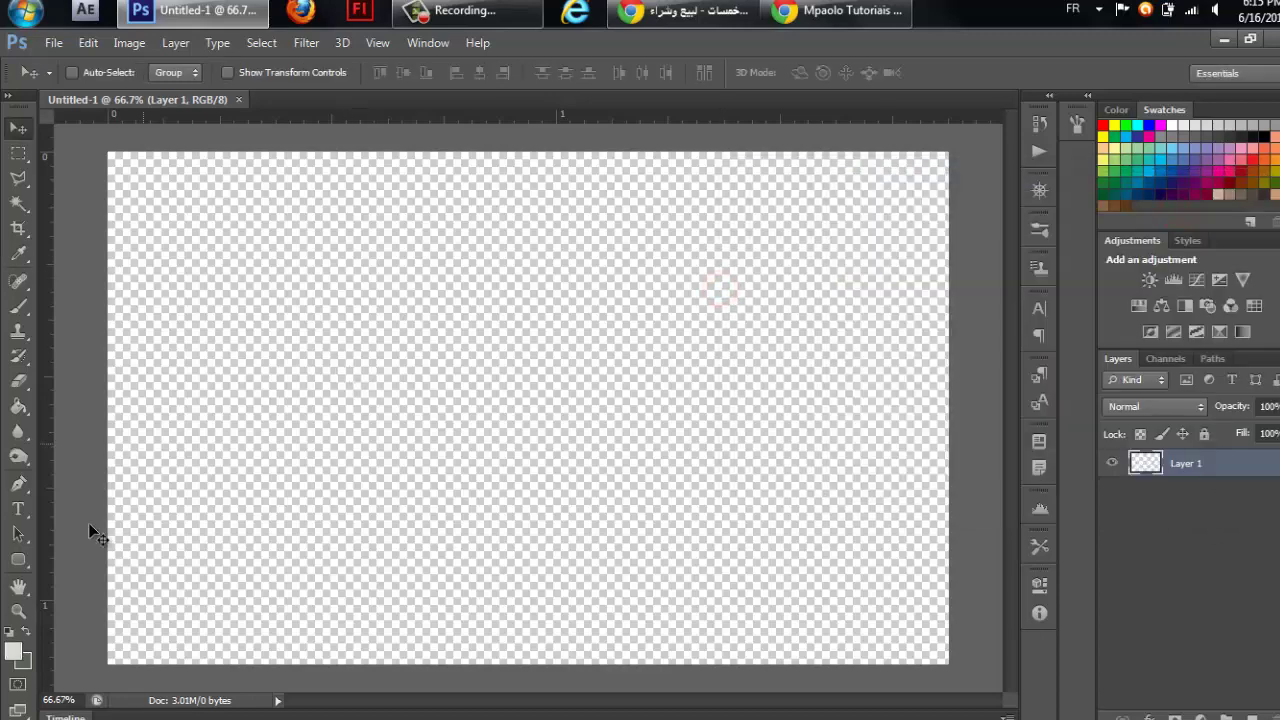
pyautogui.press('g')
pyautogui.click(513, 453)
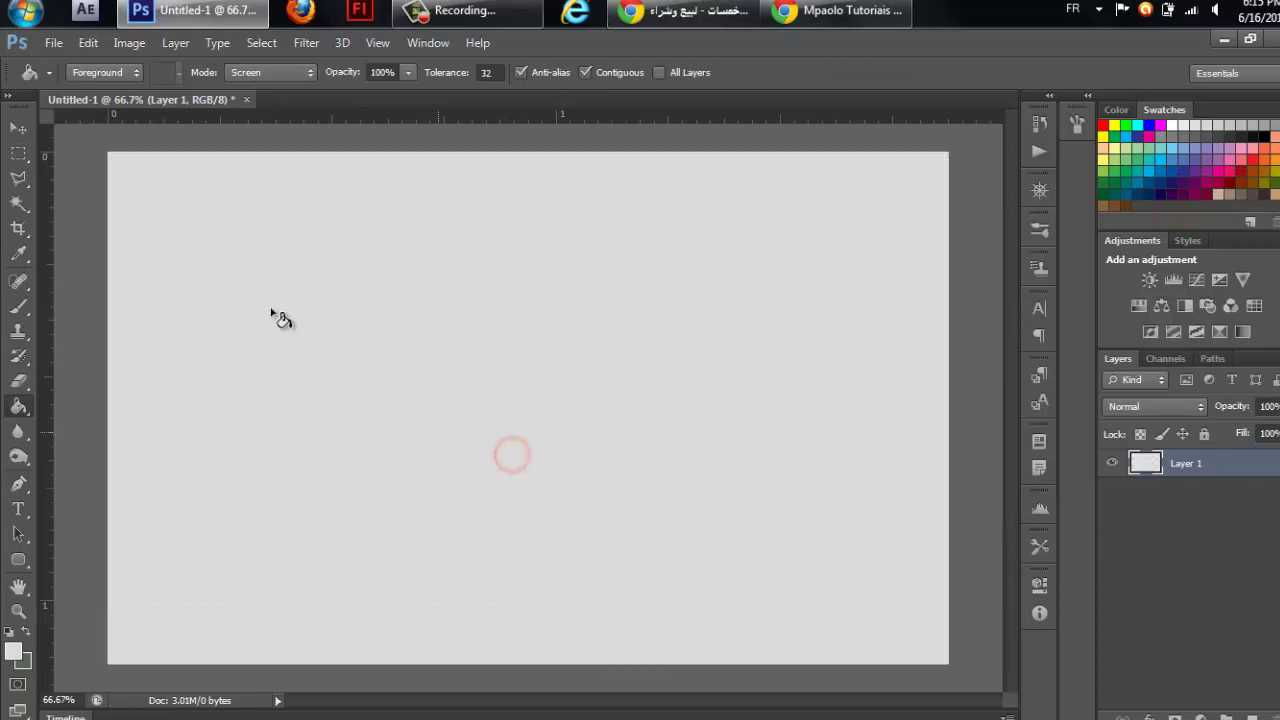
# Set the foreground colour to white #ffffff.
pyautogui.click(14, 653)
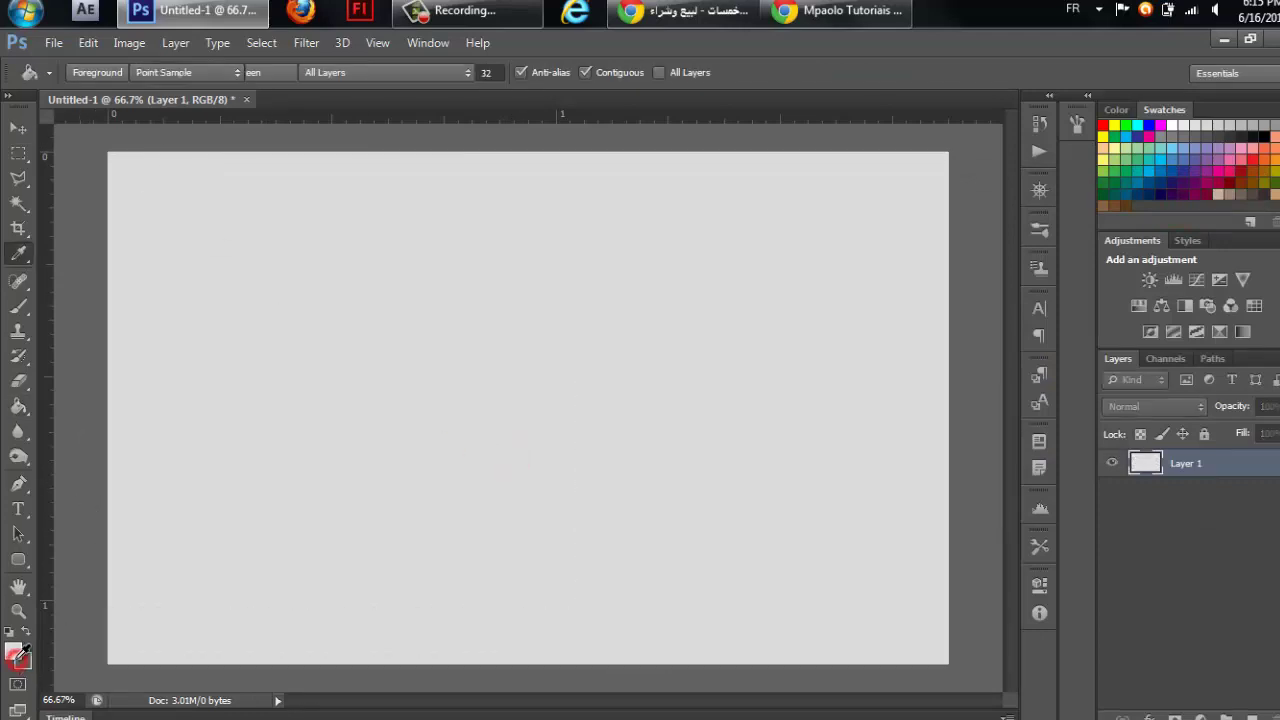
pyautogui.moveTo(766, 251); pyautogui.dragTo(750, 224)
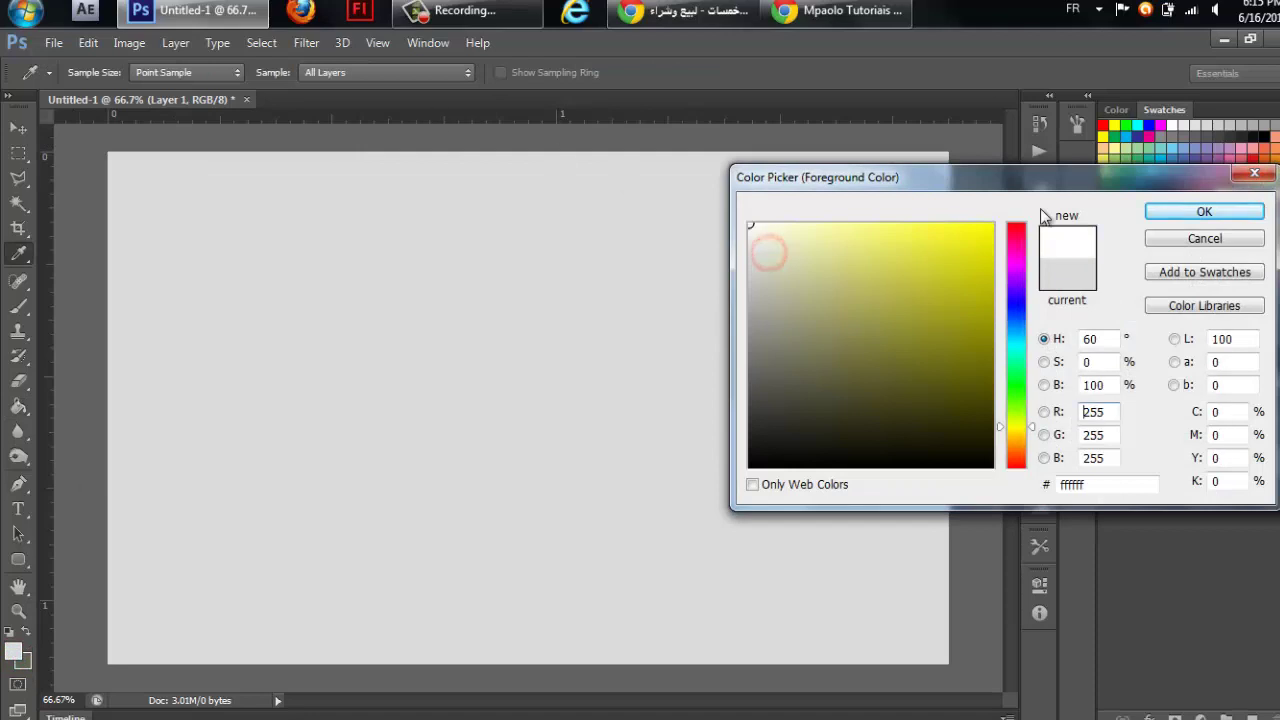
pyautogui.click(1150, 213)
pyautogui.click(118, 357)
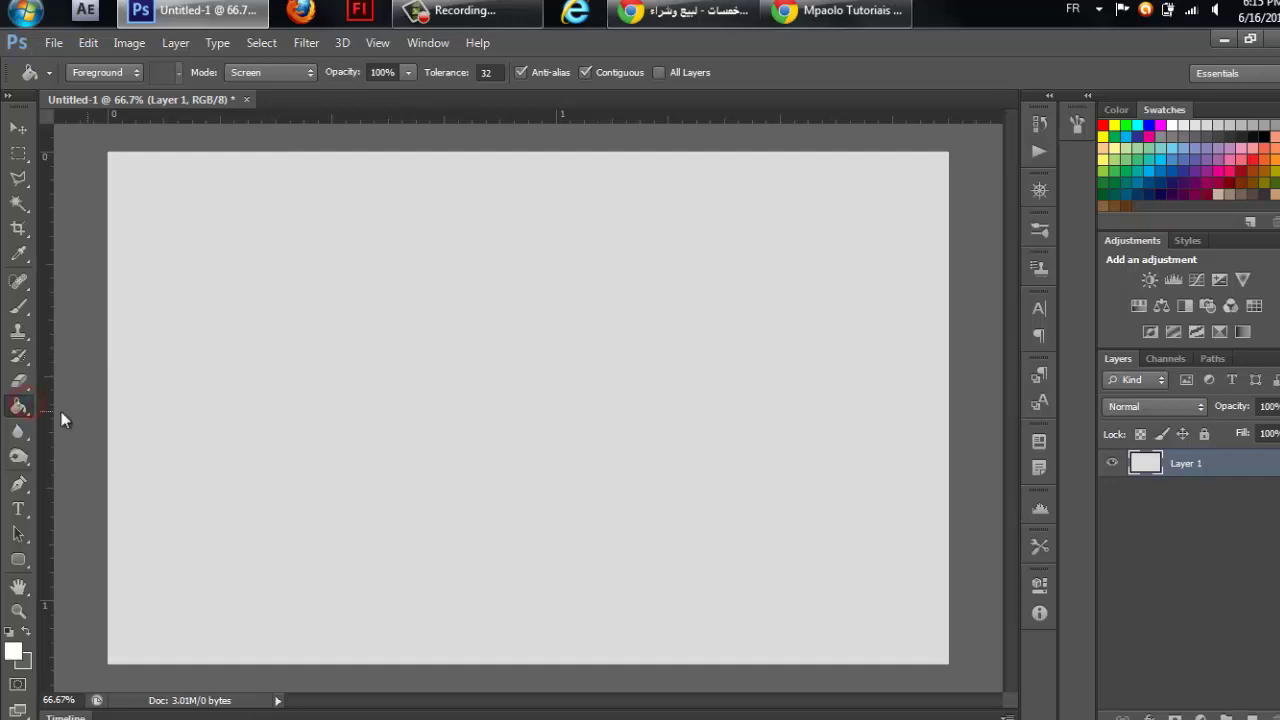
# Try a radial gradient from the canvas centre on the grey layer, then undo it.
pyautogui.rightClick(26, 414)
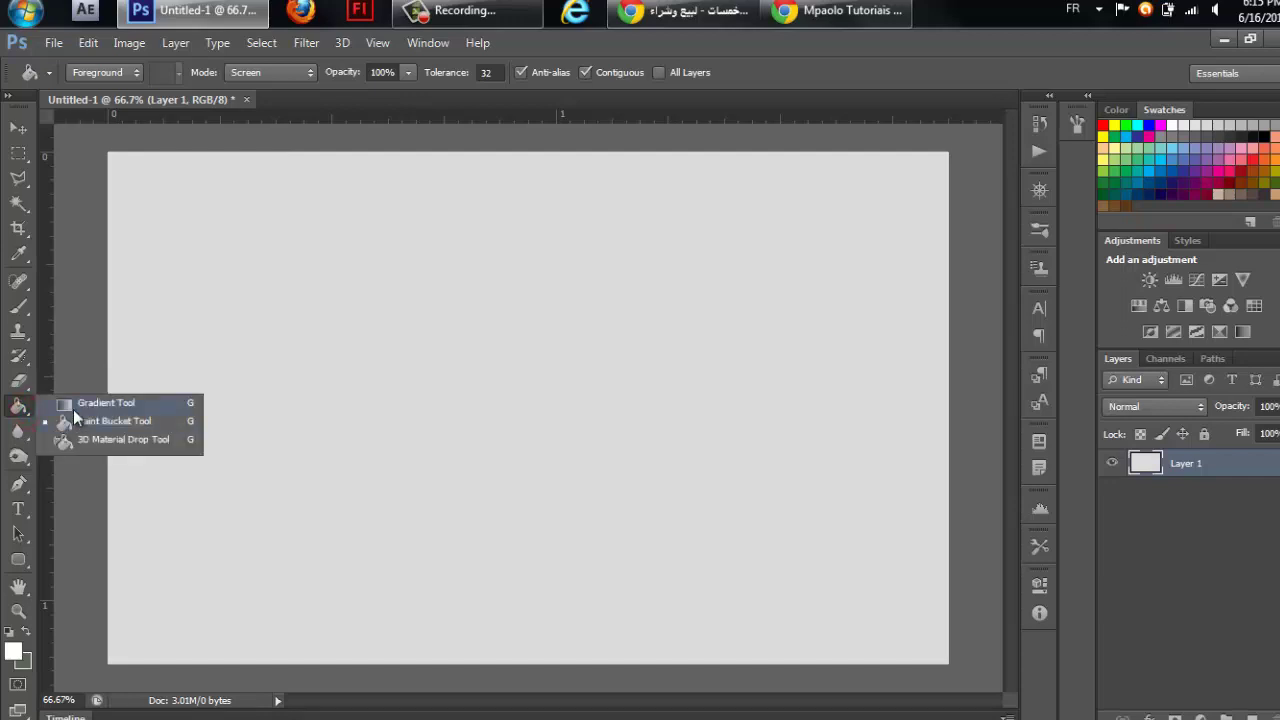
pyautogui.click(100, 403)
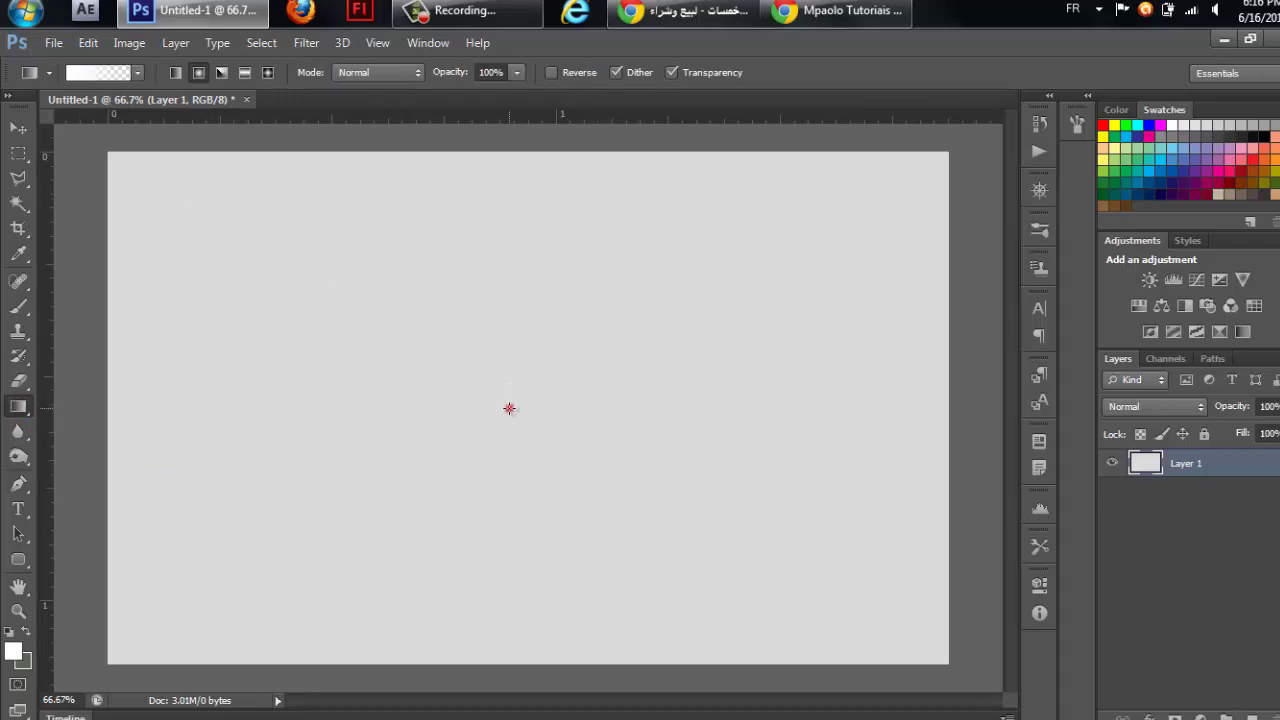
pyautogui.moveTo(509, 408); pyautogui.dragTo(1010, 375)
pyautogui.hotkey('ctrl', 'z')
pyautogui.moveTo(517, 399); pyautogui.dragTo(965, 455)
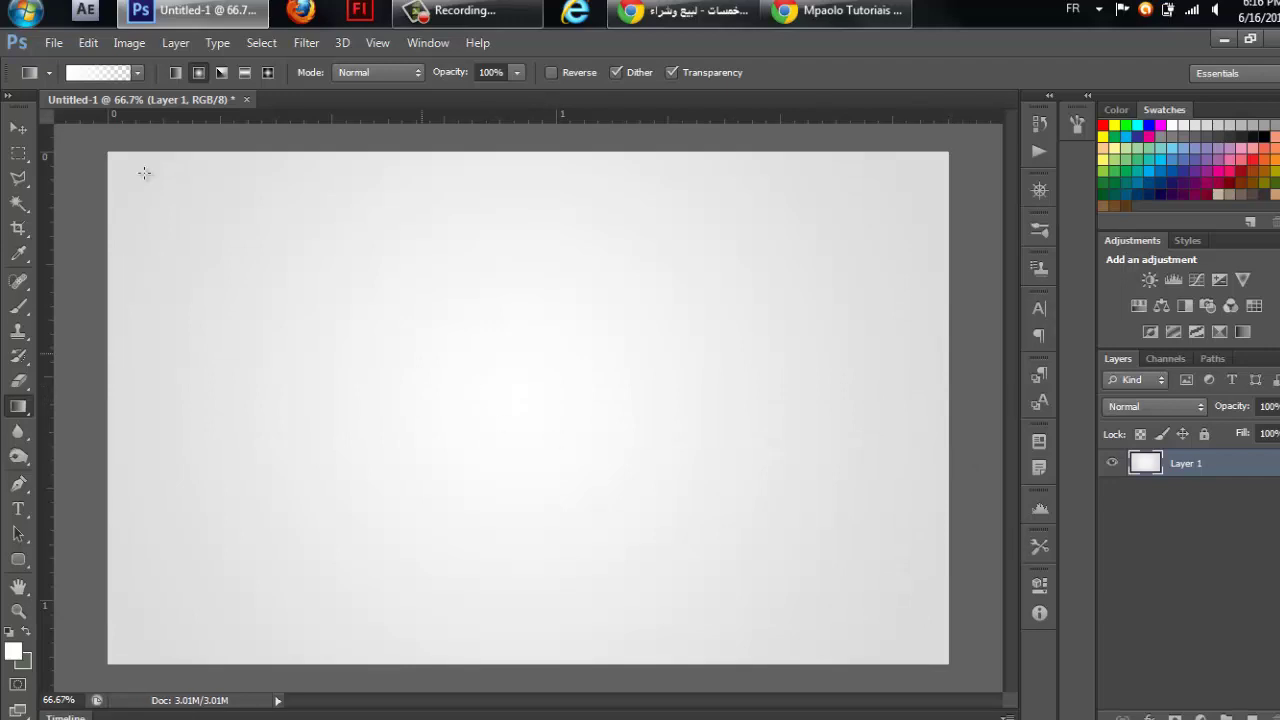
pyautogui.click(24, 128)
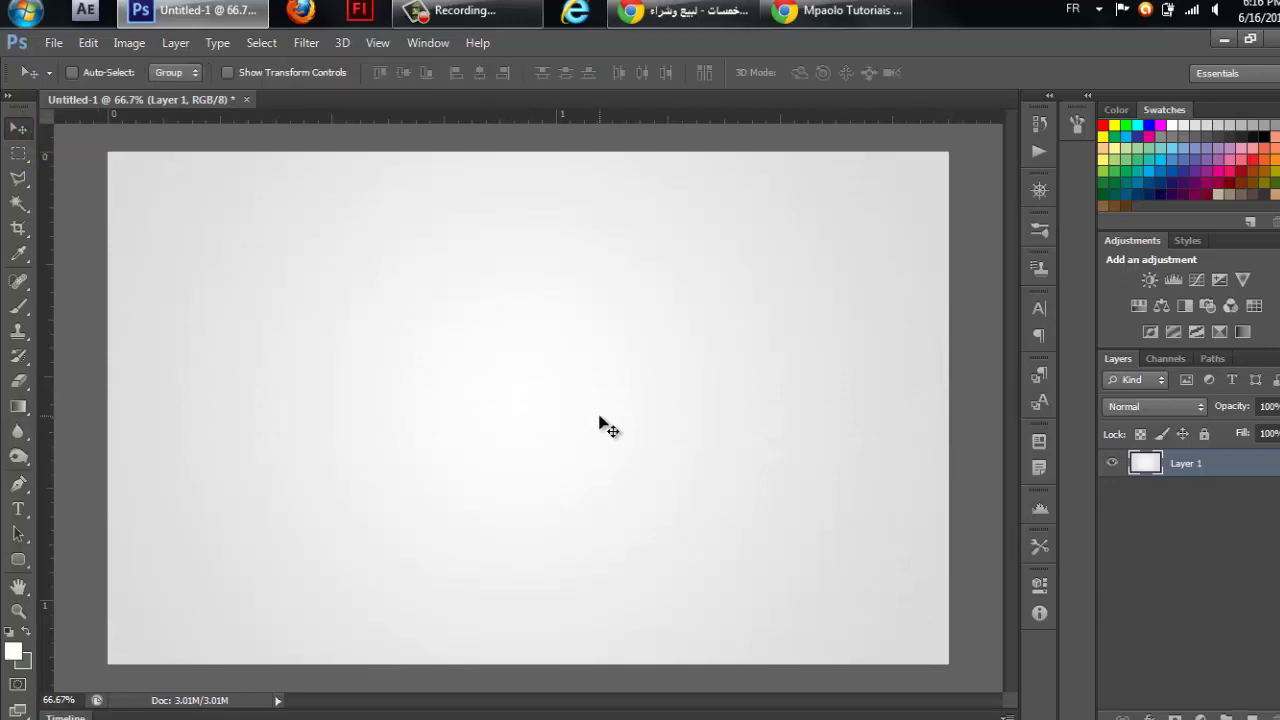
pyautogui.hotkey('ctrl', 'z')
# Add Layer 2 with a white radial glow from the canvas centre at 68% opacity.
pyautogui.click(1252, 717)
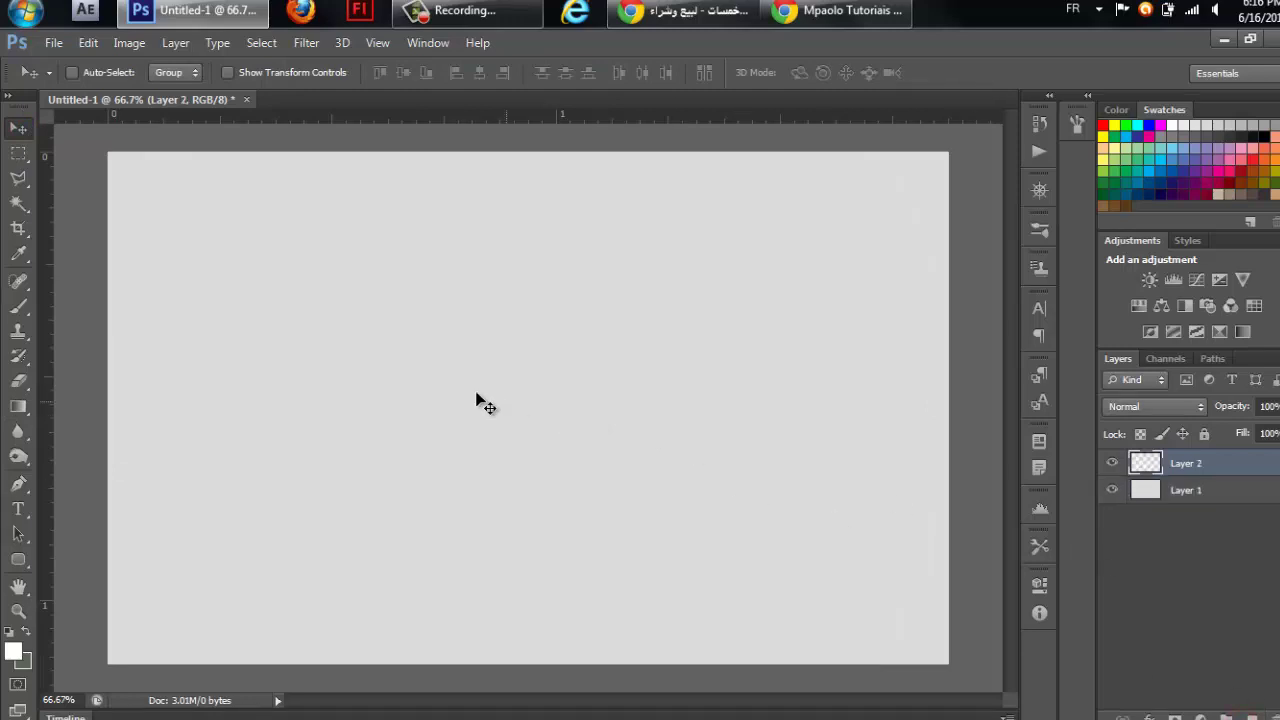
pyautogui.press('g')
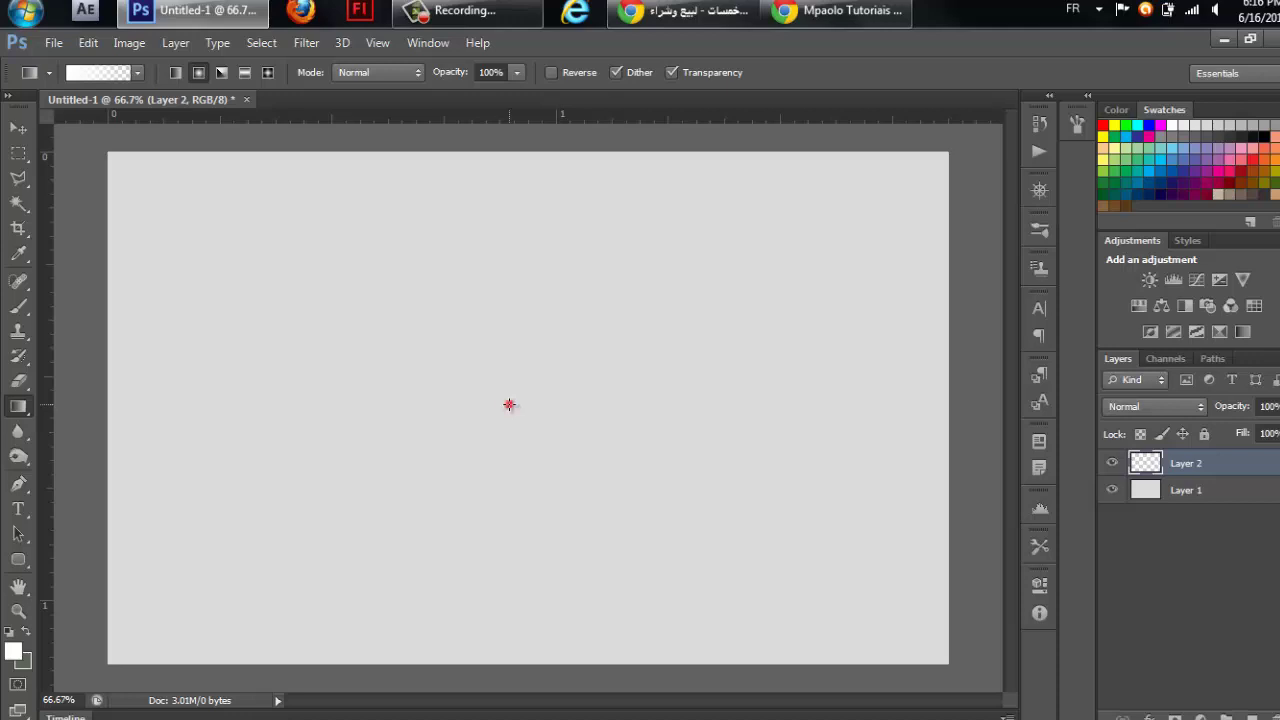
pyautogui.moveTo(509, 404); pyautogui.dragTo(1053, 409)
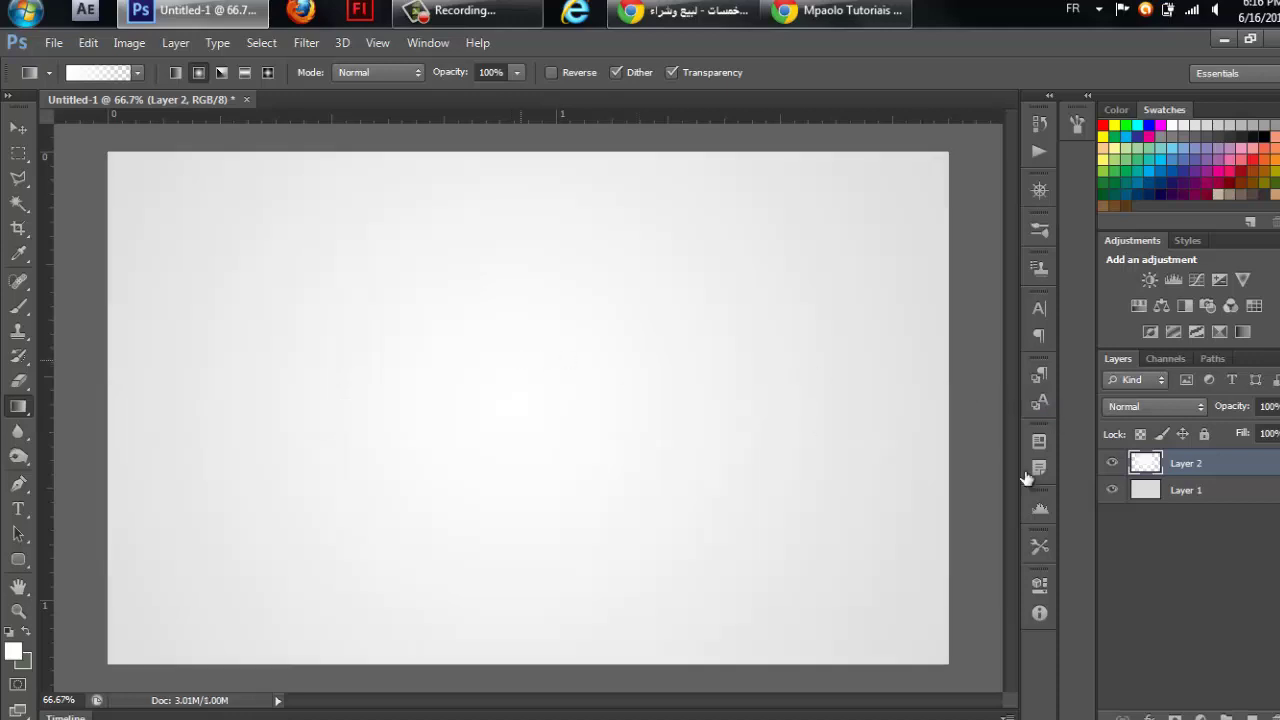
pyautogui.moveTo(1224, 414); pyautogui.dragTo(1229, 411)
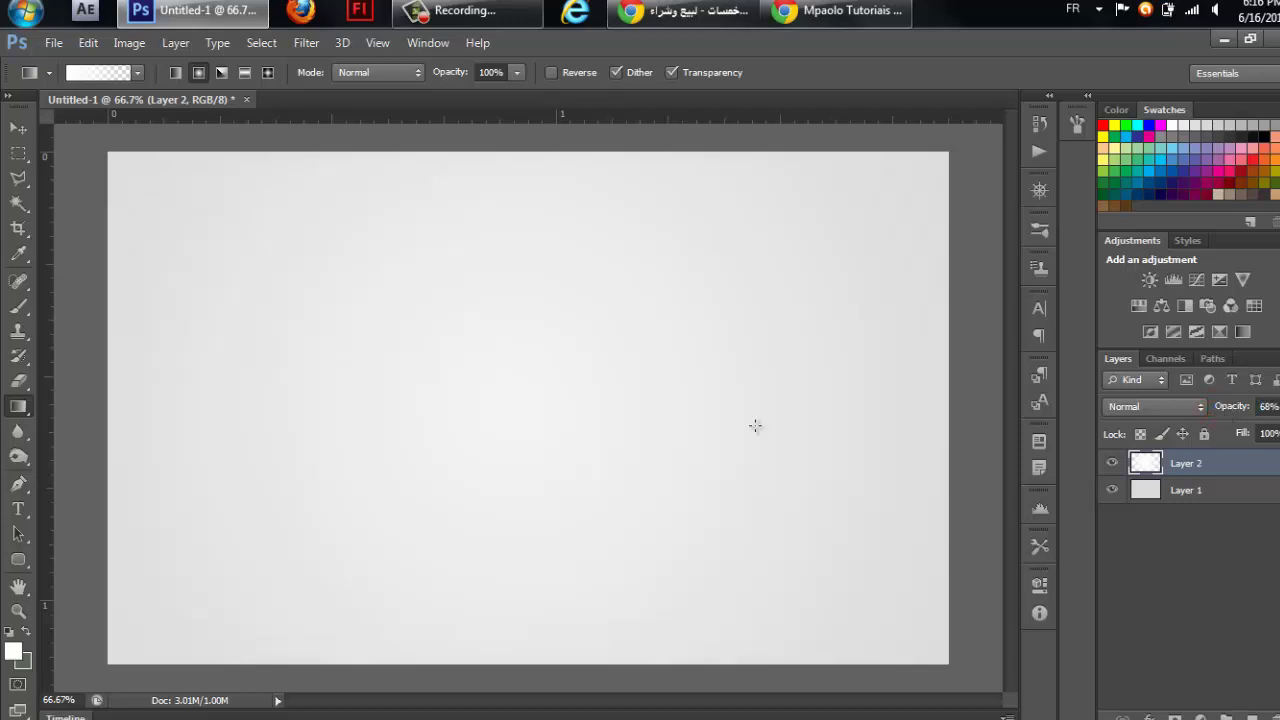
pyautogui.click(17, 131)
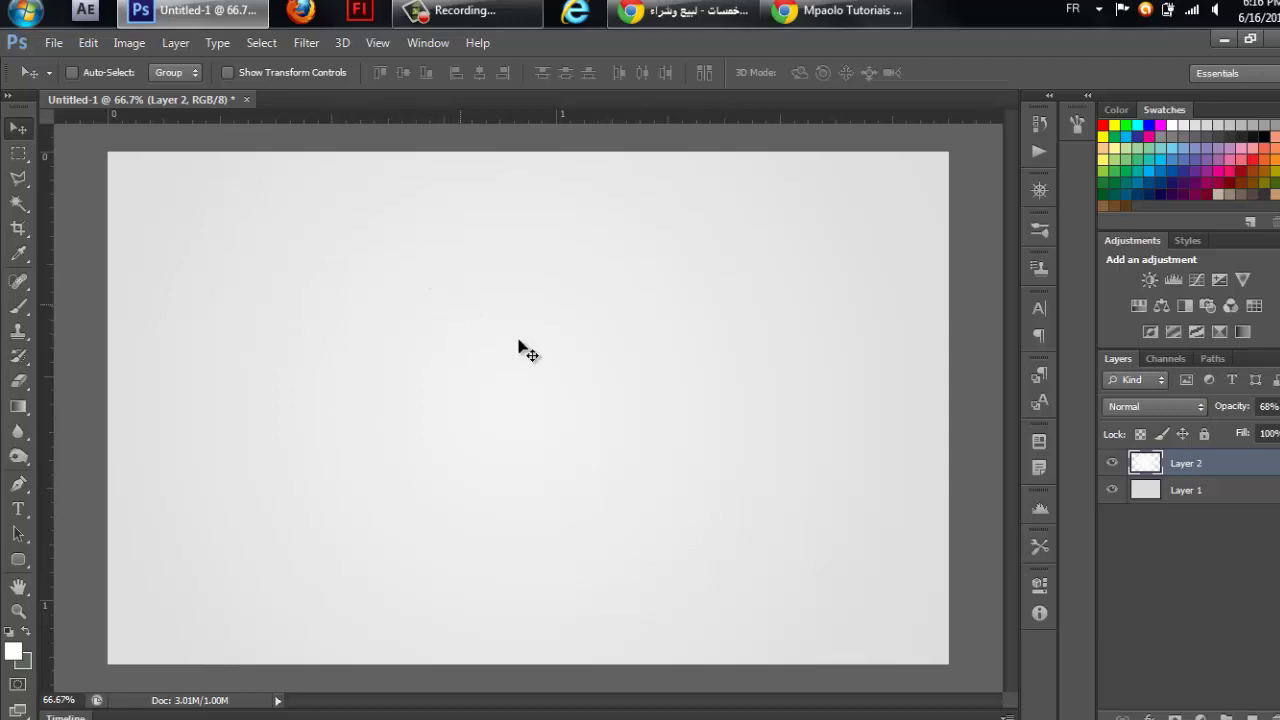
pyautogui.click(17, 508)
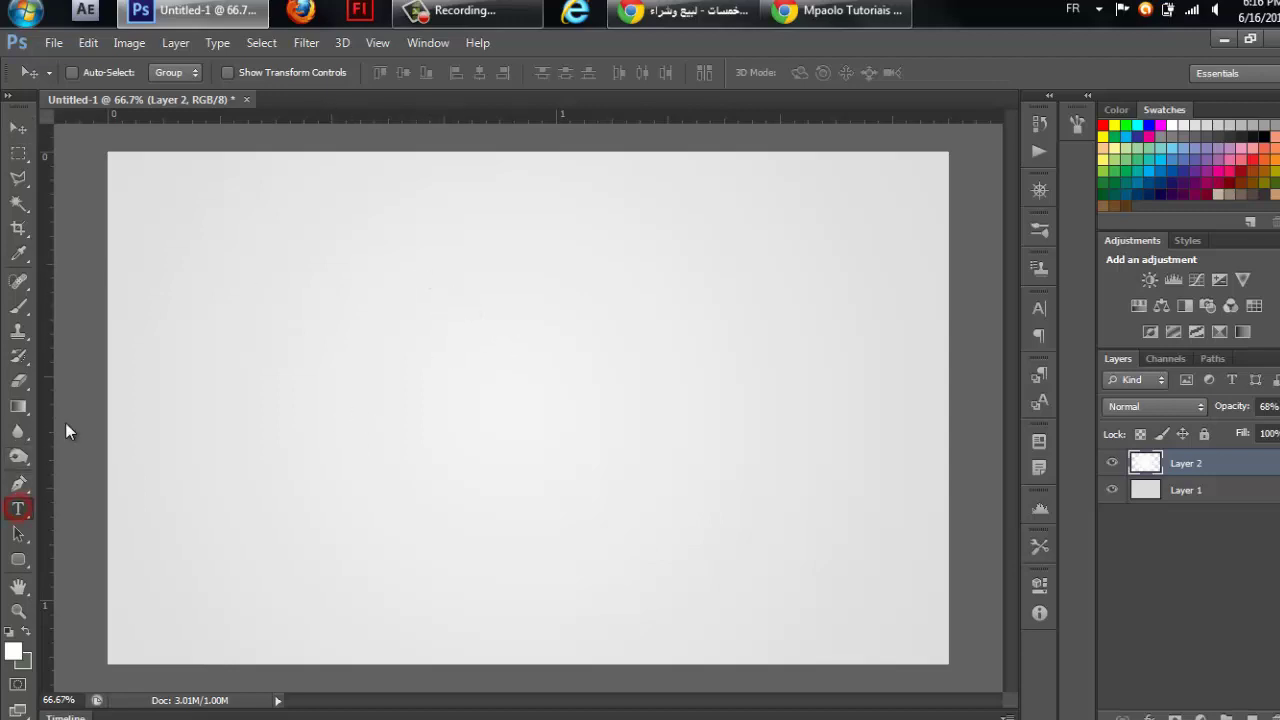
# Type PSDONE as a white text layer and drag it toward the canvas centre.
pyautogui.click(31, 511)
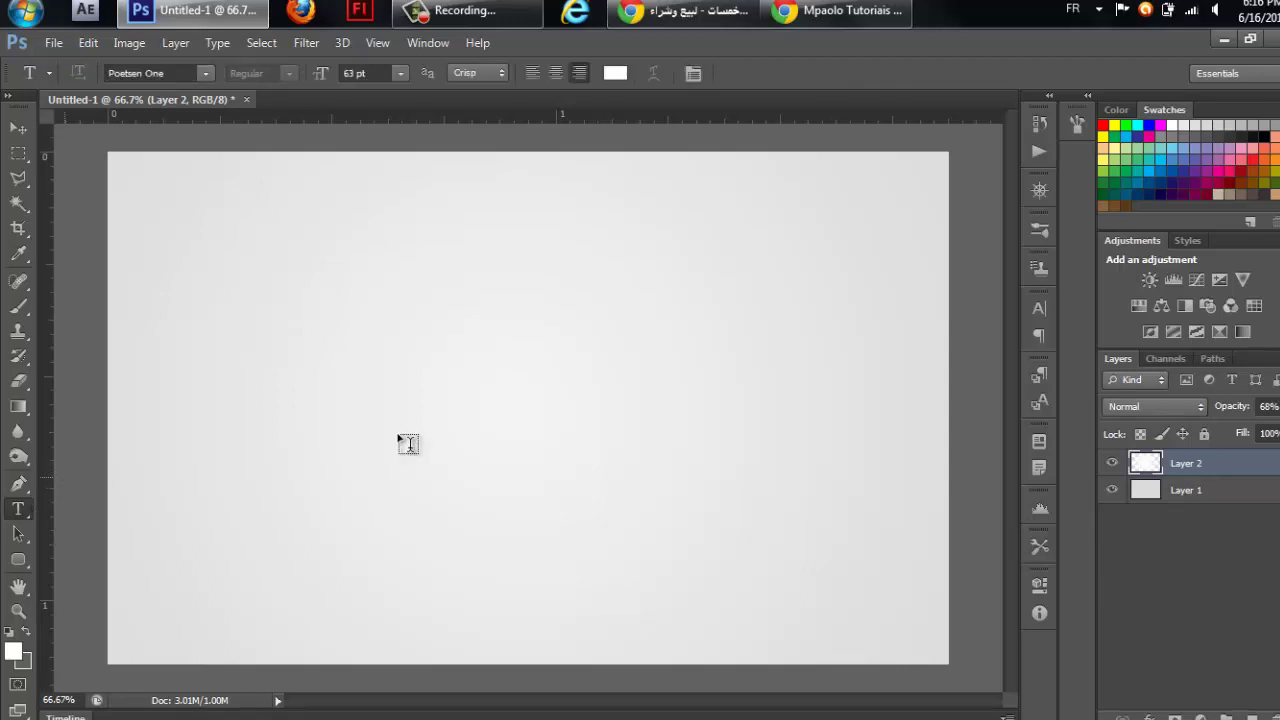
pyautogui.click(412, 436)
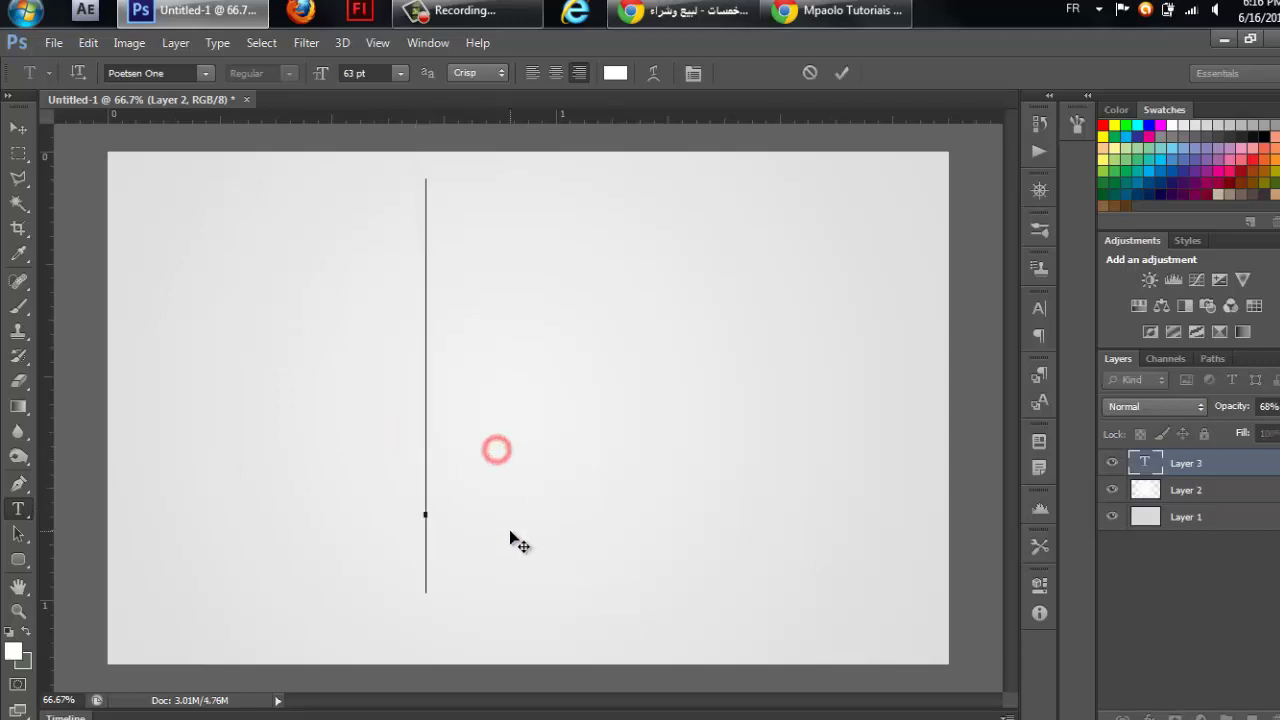
pyautogui.moveTo(320, 72); pyautogui.dragTo(298, 71)
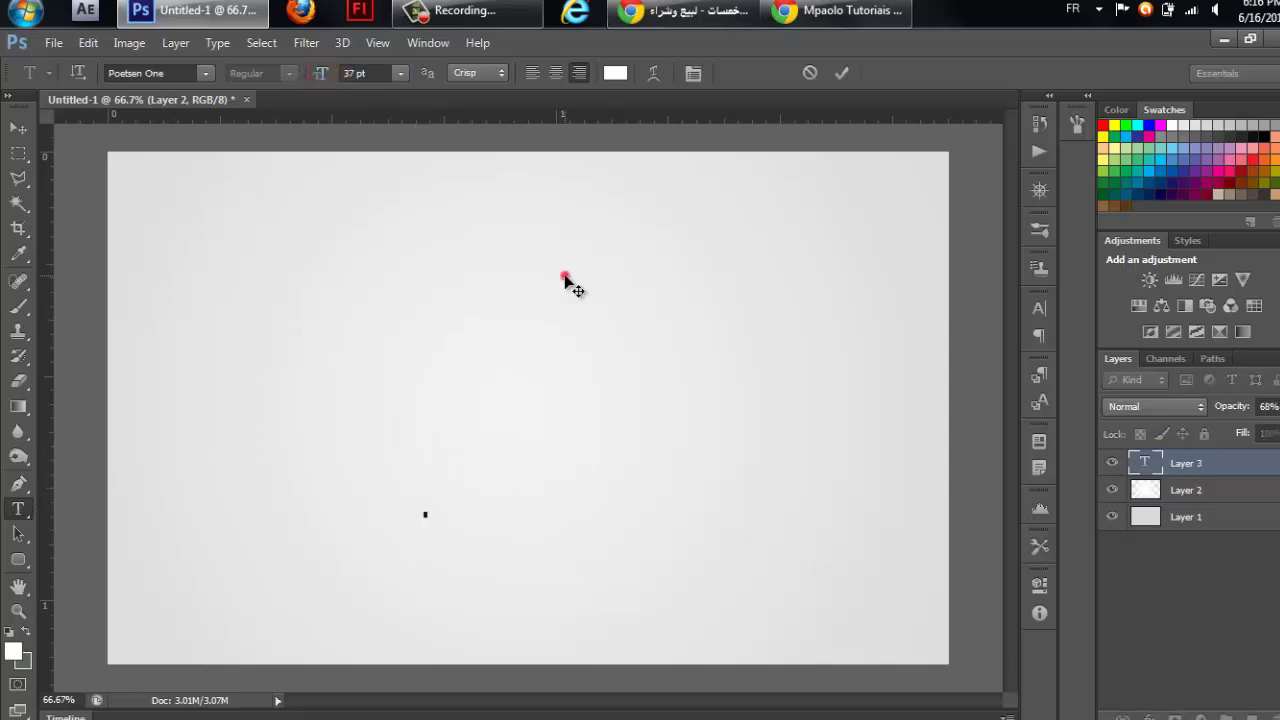
pyautogui.write('PS')
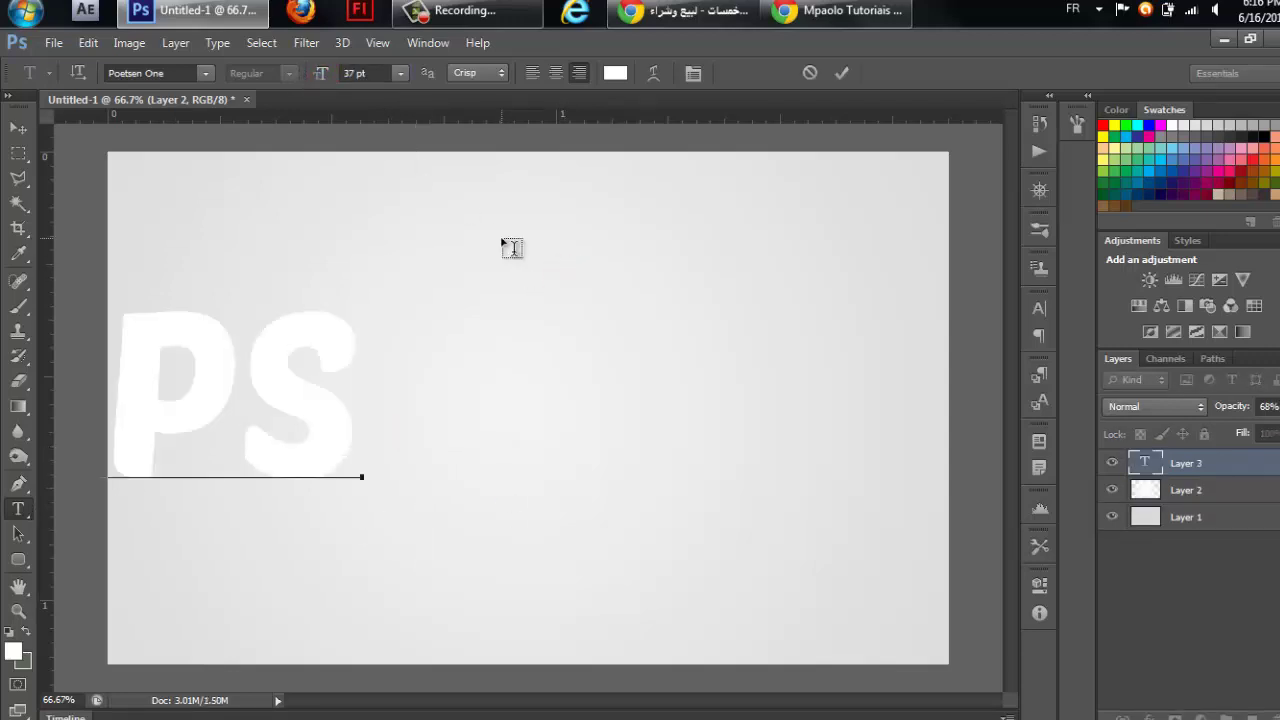
pyautogui.write('D')
pyautogui.write('OO')
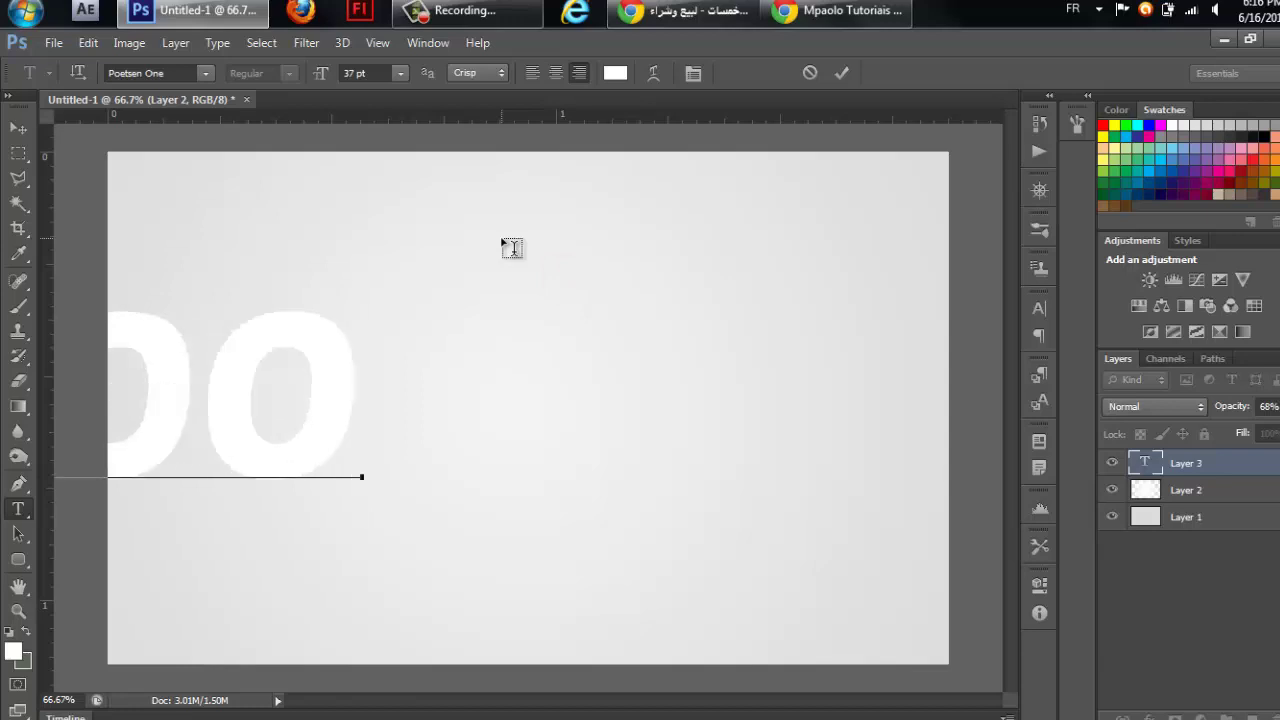
pyautogui.write('NE')
pyautogui.moveTo(585, 496); pyautogui.dragTo(975, 502)
pyautogui.click(750, 491)
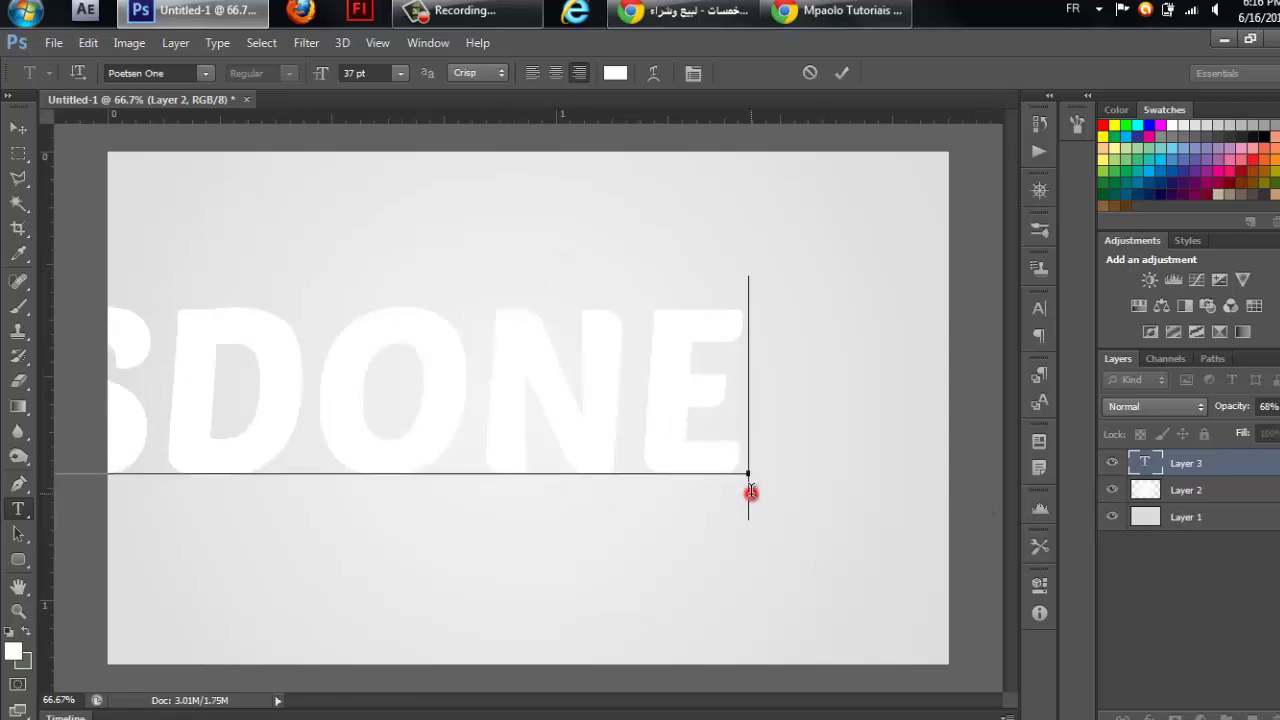
pyautogui.moveTo(800, 509)
pyautogui.mouseDown()
pyautogui.moveTo(920, 503)
pyautogui.moveTo(922, 489)
pyautogui.mouseUp()
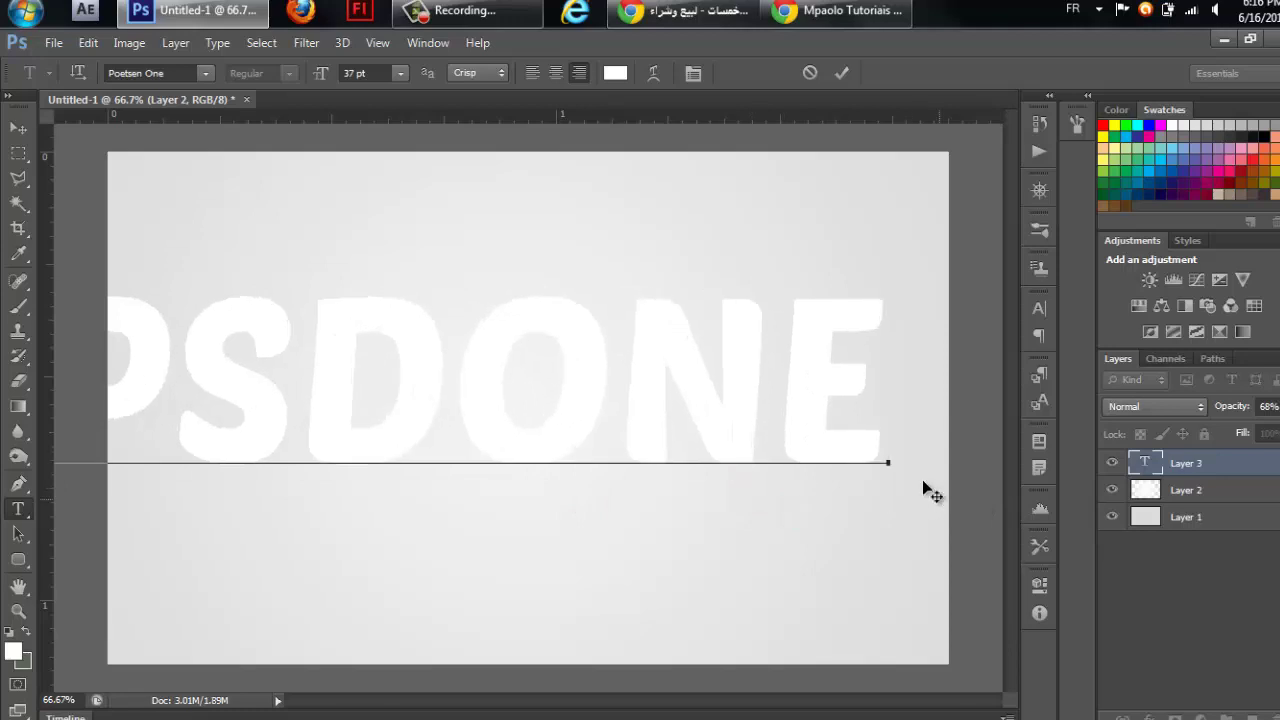
# Resize the PSDONE text to 33 pt and nudge it into a centred position.
pyautogui.hotkey('ctrl', 'a')
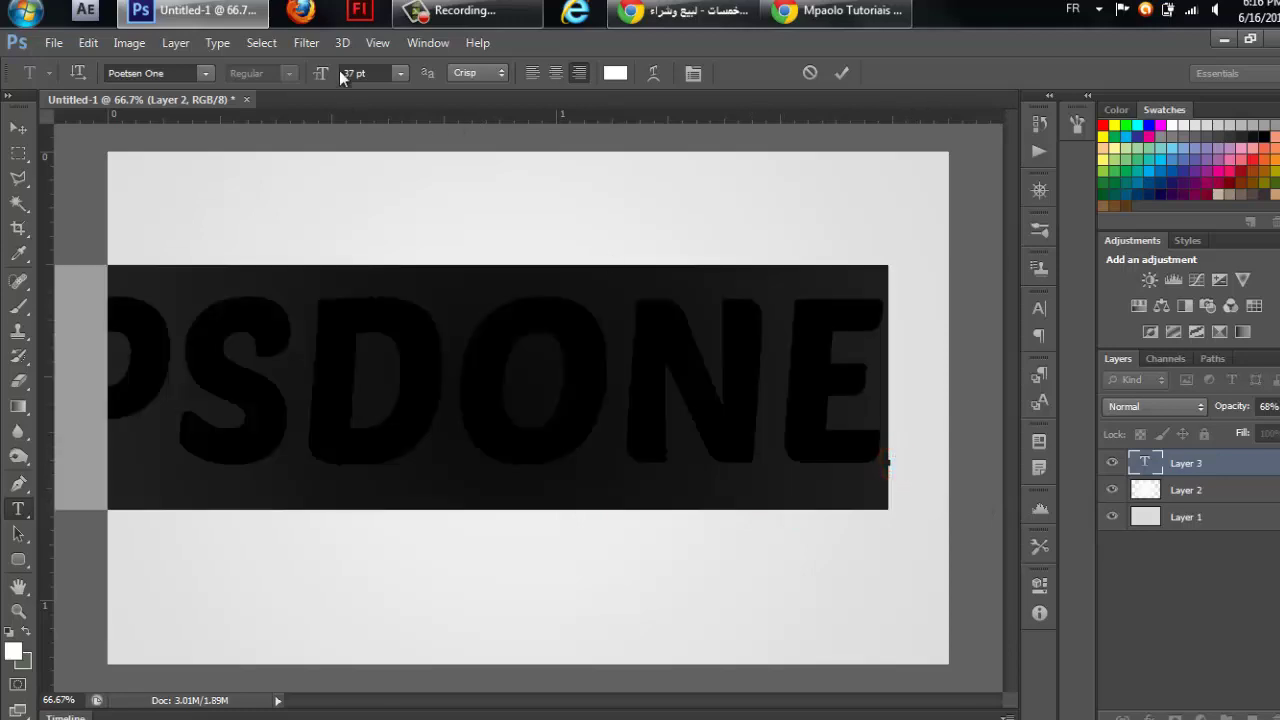
pyautogui.moveTo(323, 75); pyautogui.dragTo(318, 76)
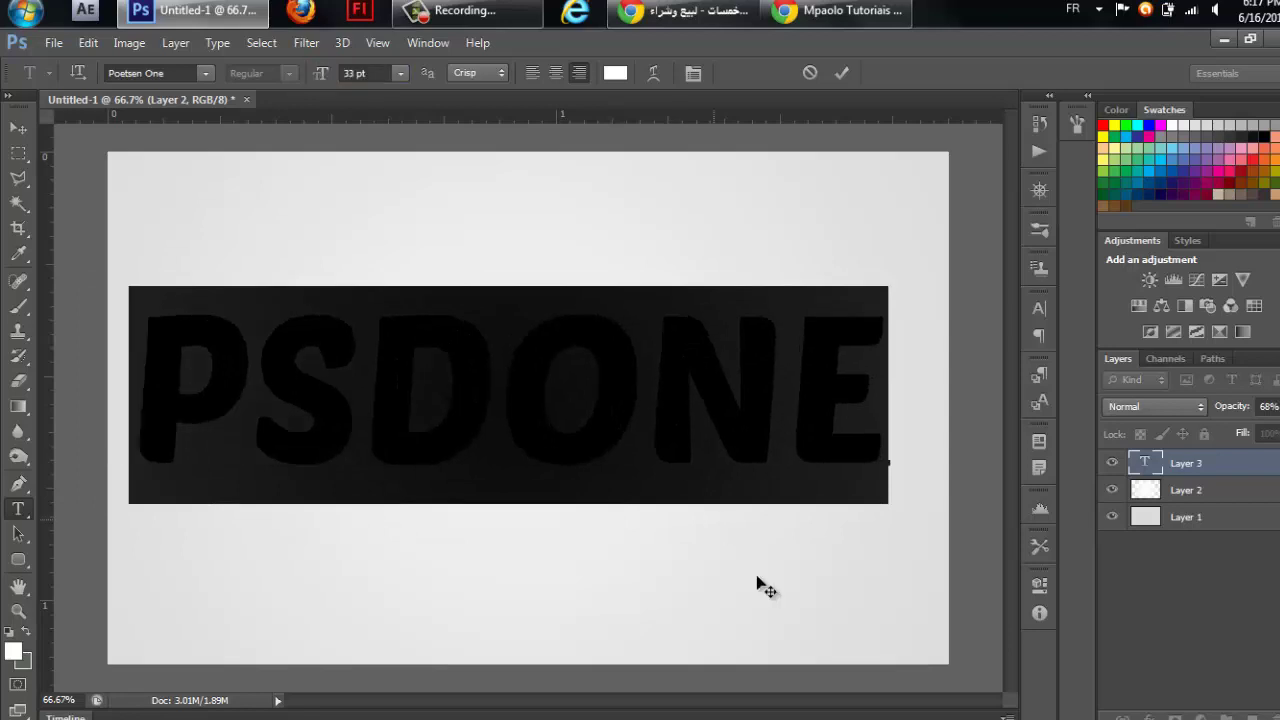
pyautogui.moveTo(777, 581); pyautogui.dragTo(788, 602)
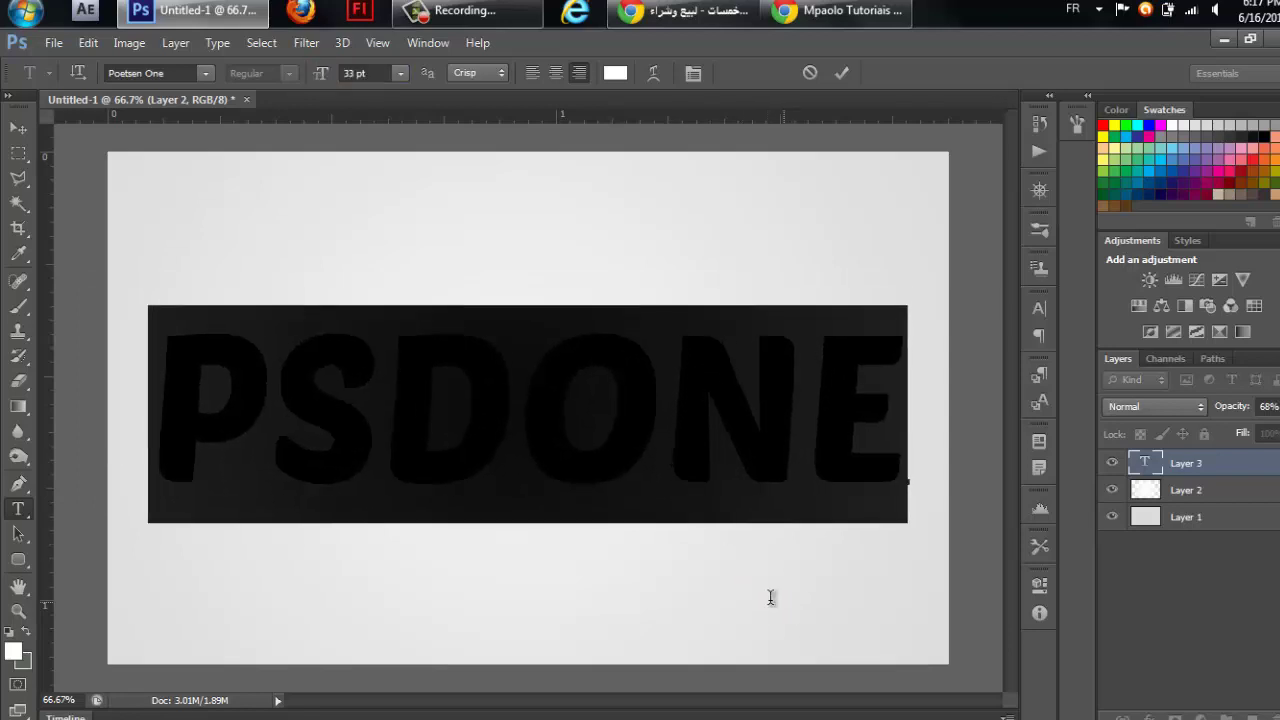
pyautogui.click(16, 132)
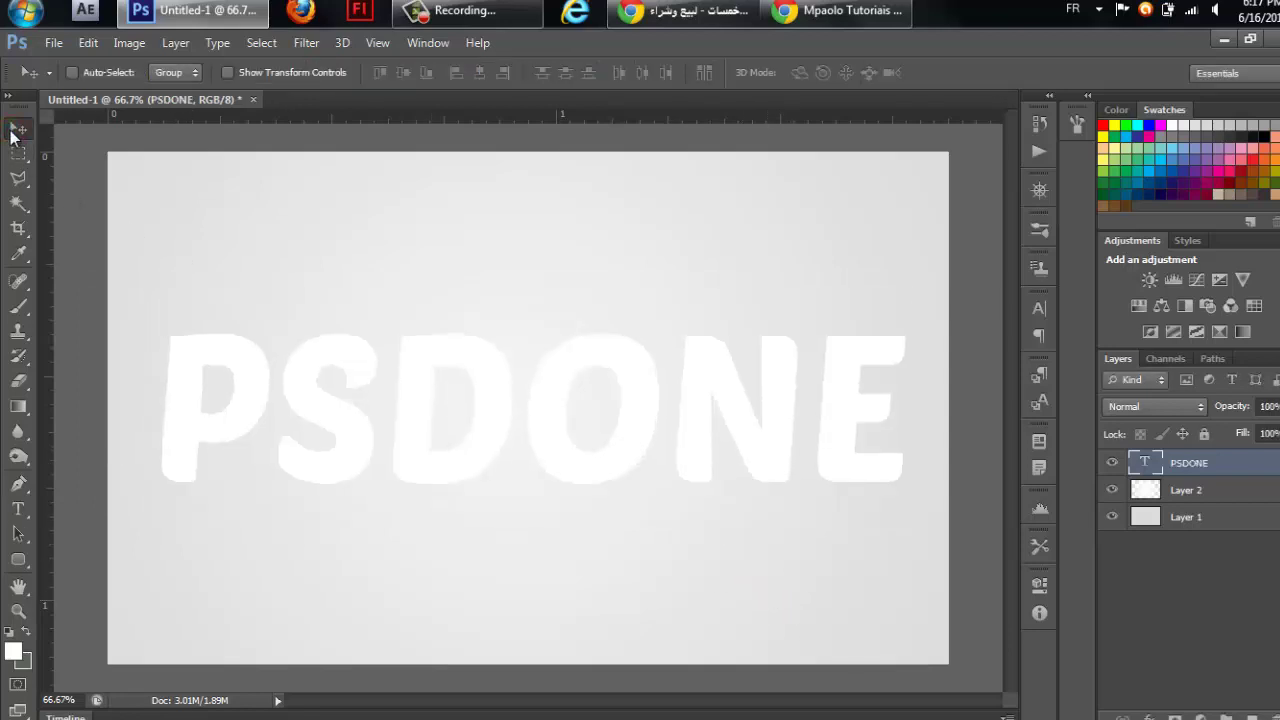
pyautogui.press('Right')
pyautogui.press('Right')
pyautogui.press('Right')
pyautogui.press('Down')
pyautogui.press('Down')
pyautogui.press('Down')
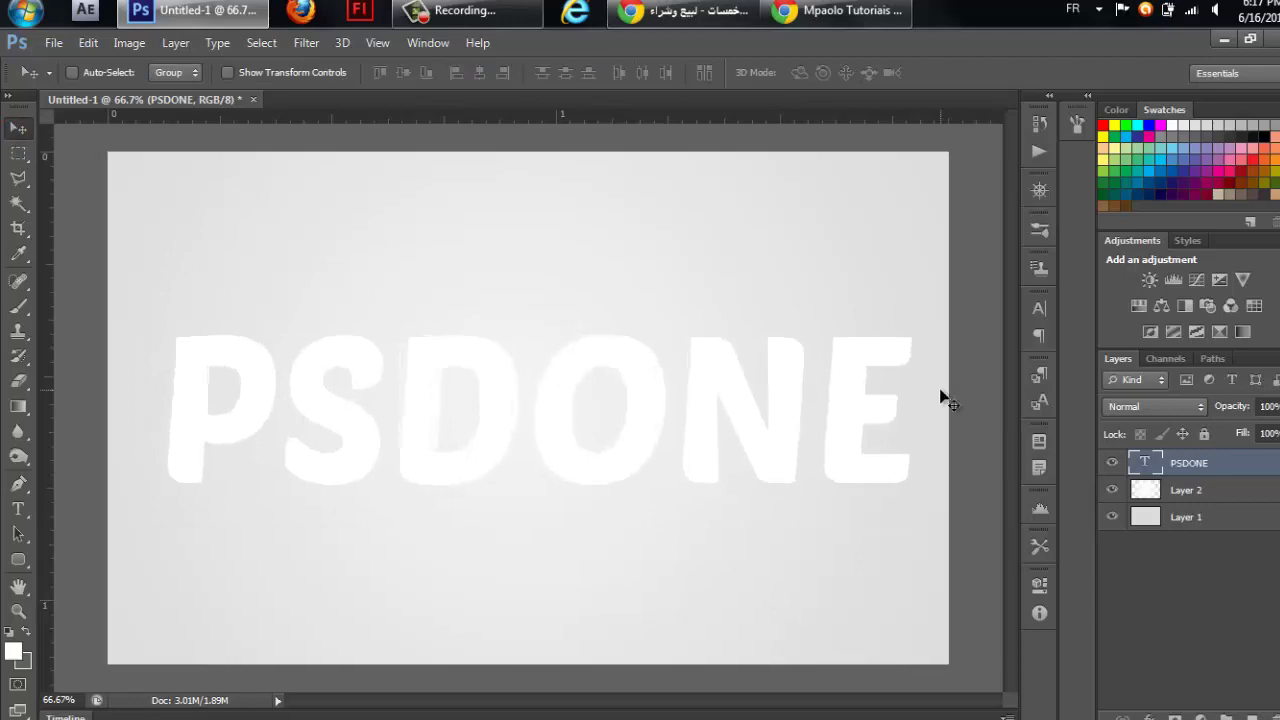
# Enable Bevel & Emboss on the PSDONE layer with the Chisel Hard technique.
pyautogui.rightClick(1264, 464)
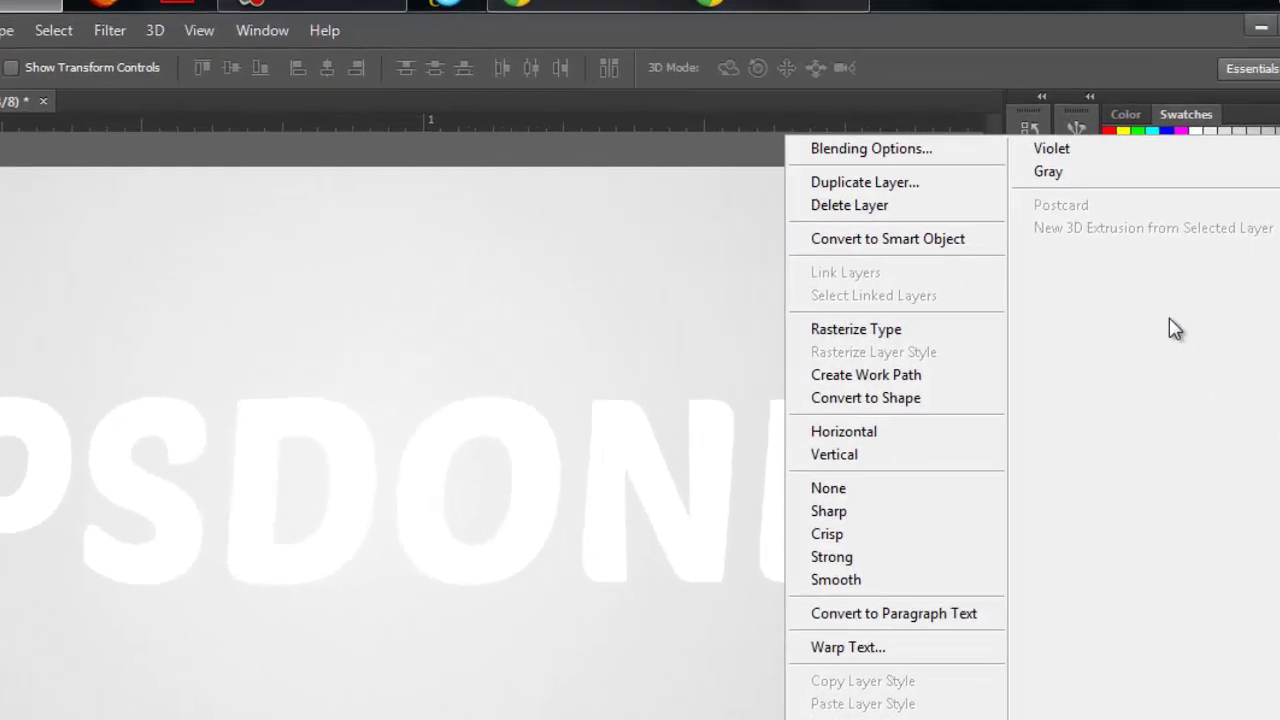
pyautogui.click(827, 172)
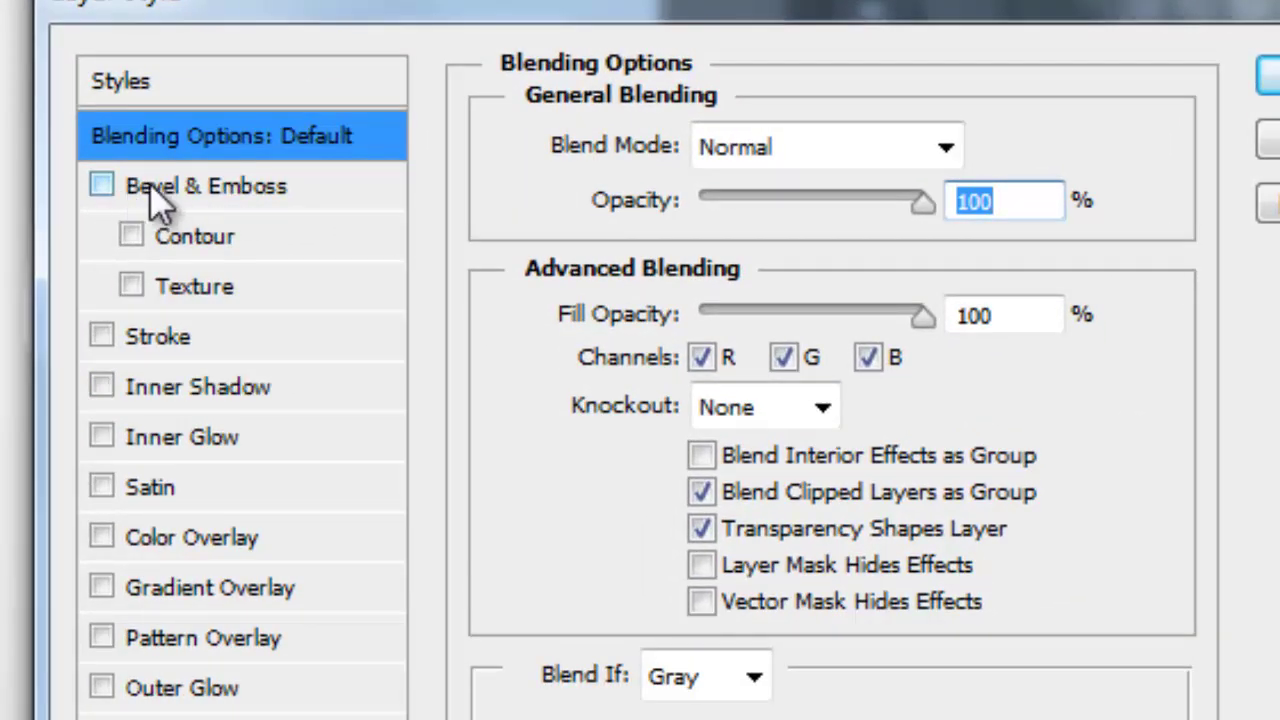
pyautogui.click(128, 186)
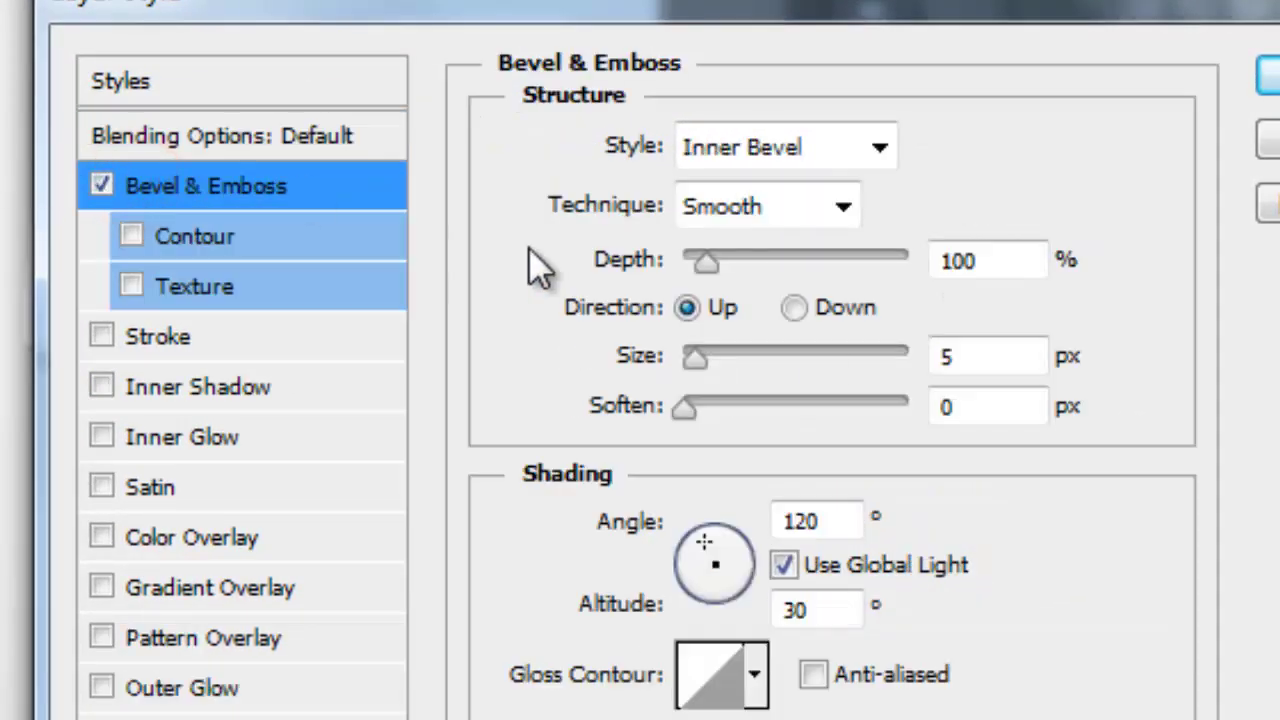
pyautogui.click(845, 206)
pyautogui.click(772, 323)
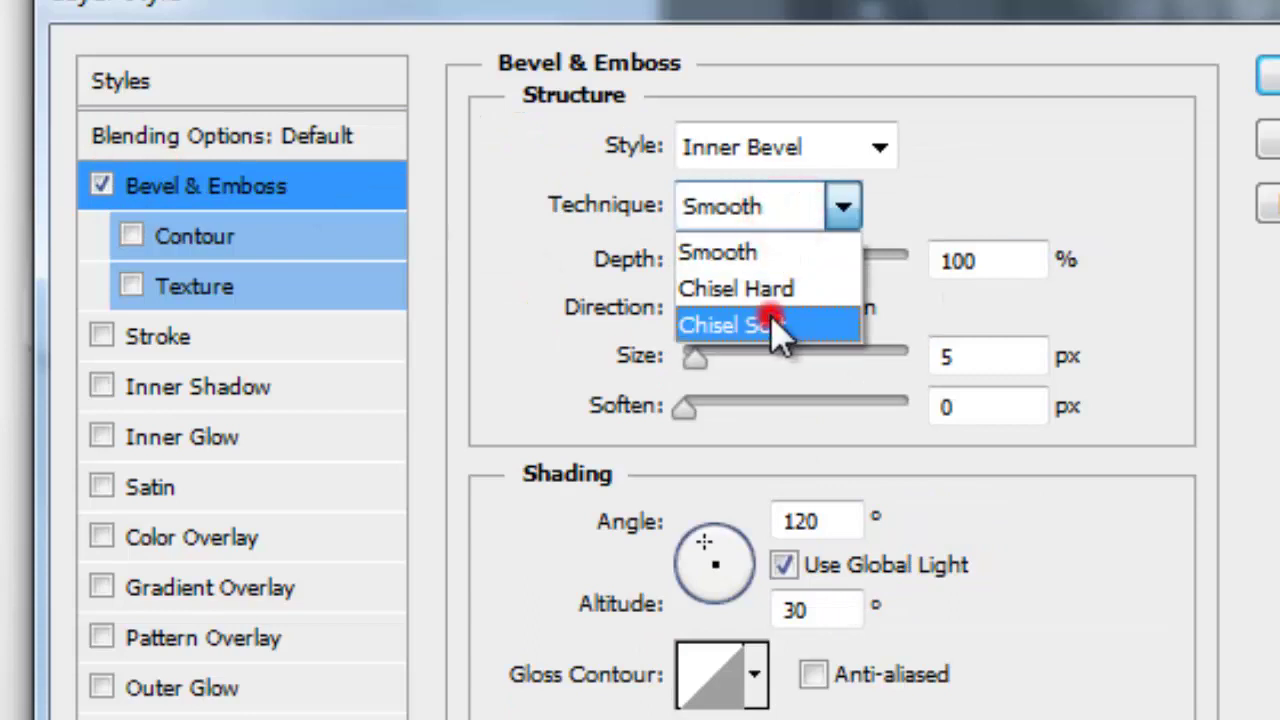
pyautogui.click(745, 208)
pyautogui.click(750, 282)
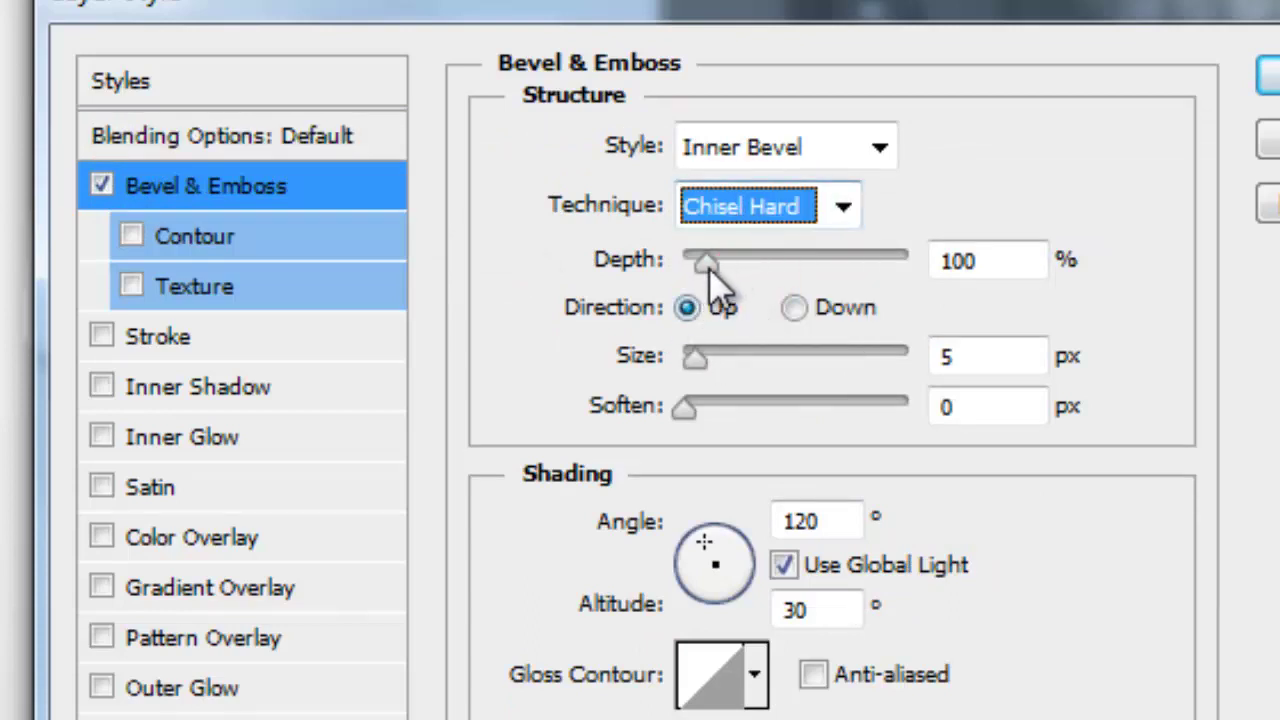
# Set the bevel to 21% depth, 24 px size and 16 px soften.
pyautogui.moveTo(706, 262)
pyautogui.mouseDown()
pyautogui.moveTo(666, 270)
pyautogui.moveTo(688, 279)
pyautogui.mouseUp()
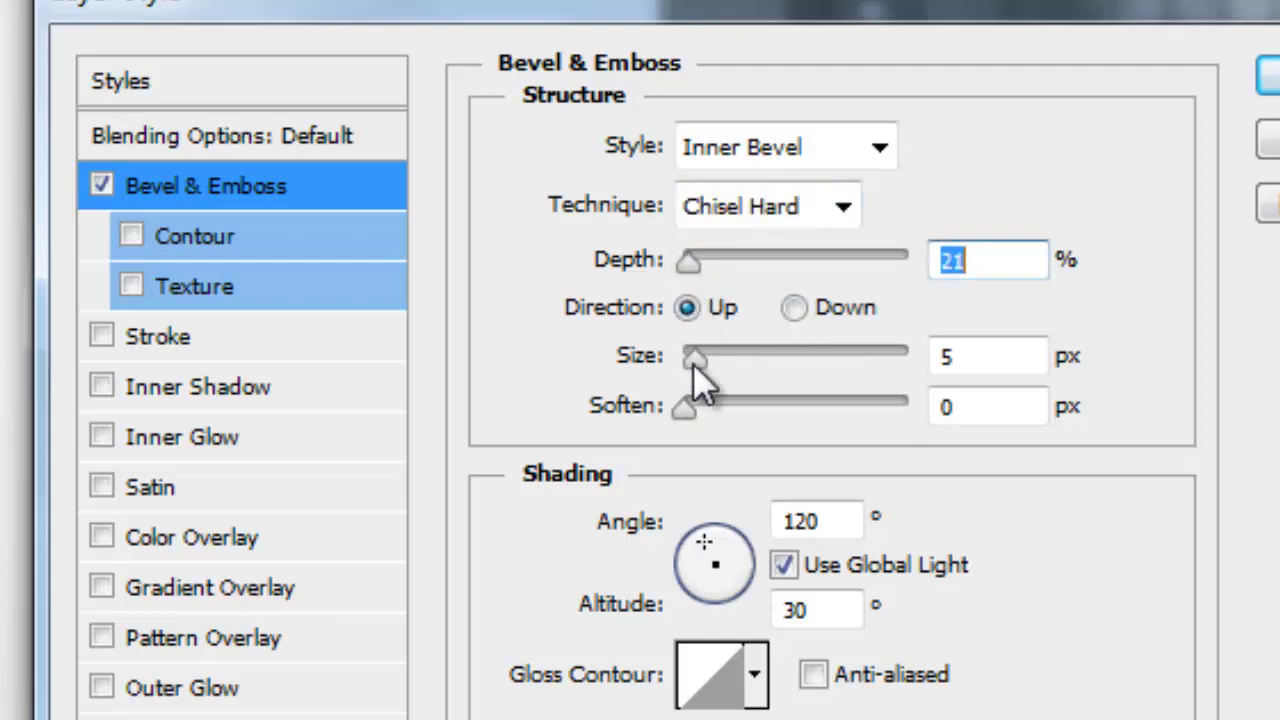
pyautogui.moveTo(697, 362)
pyautogui.mouseDown()
pyautogui.moveTo(735, 381)
pyautogui.moveTo(732, 366)
pyautogui.mouseUp()
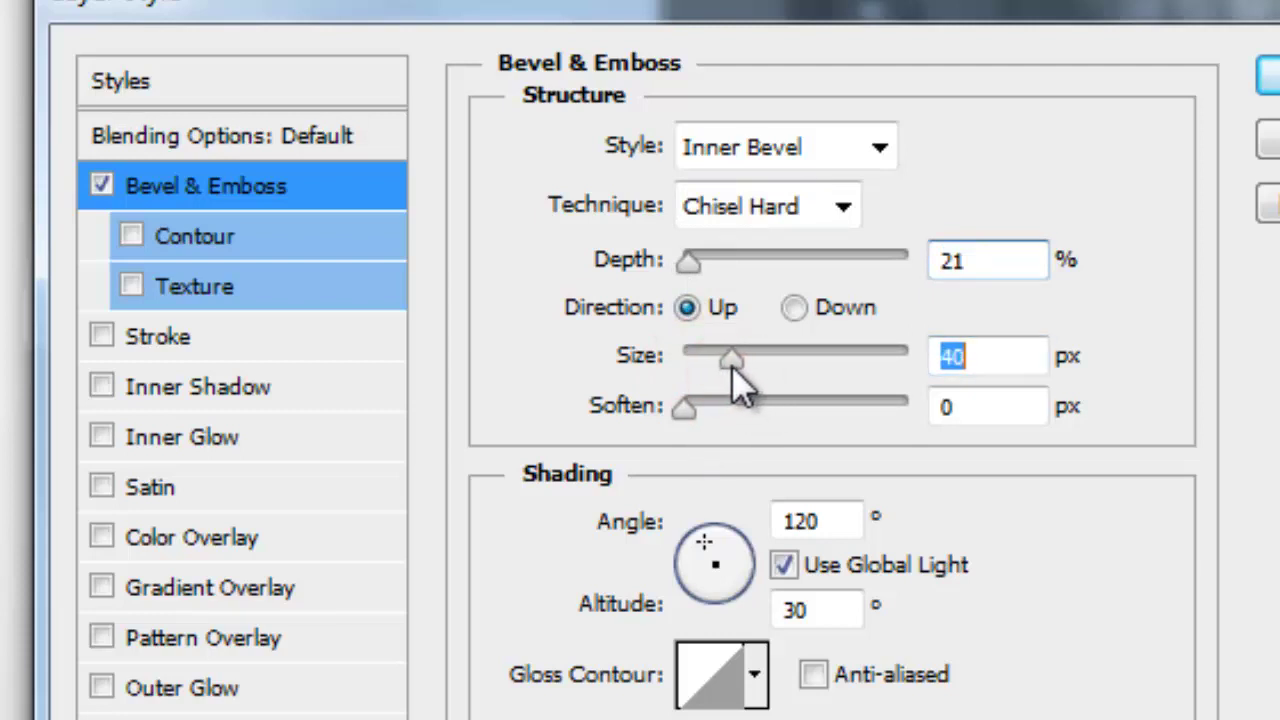
pyautogui.moveTo(683, 412); pyautogui.dragTo(927, 424)
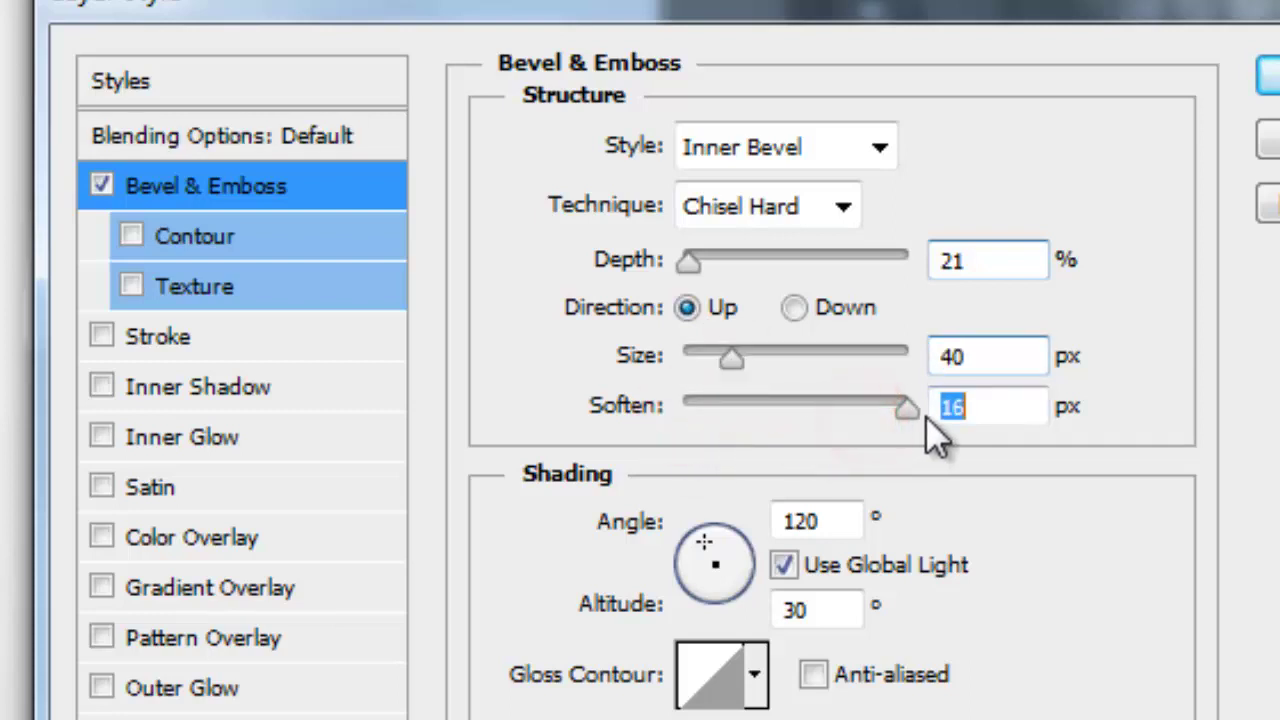
pyautogui.click(906, 410)
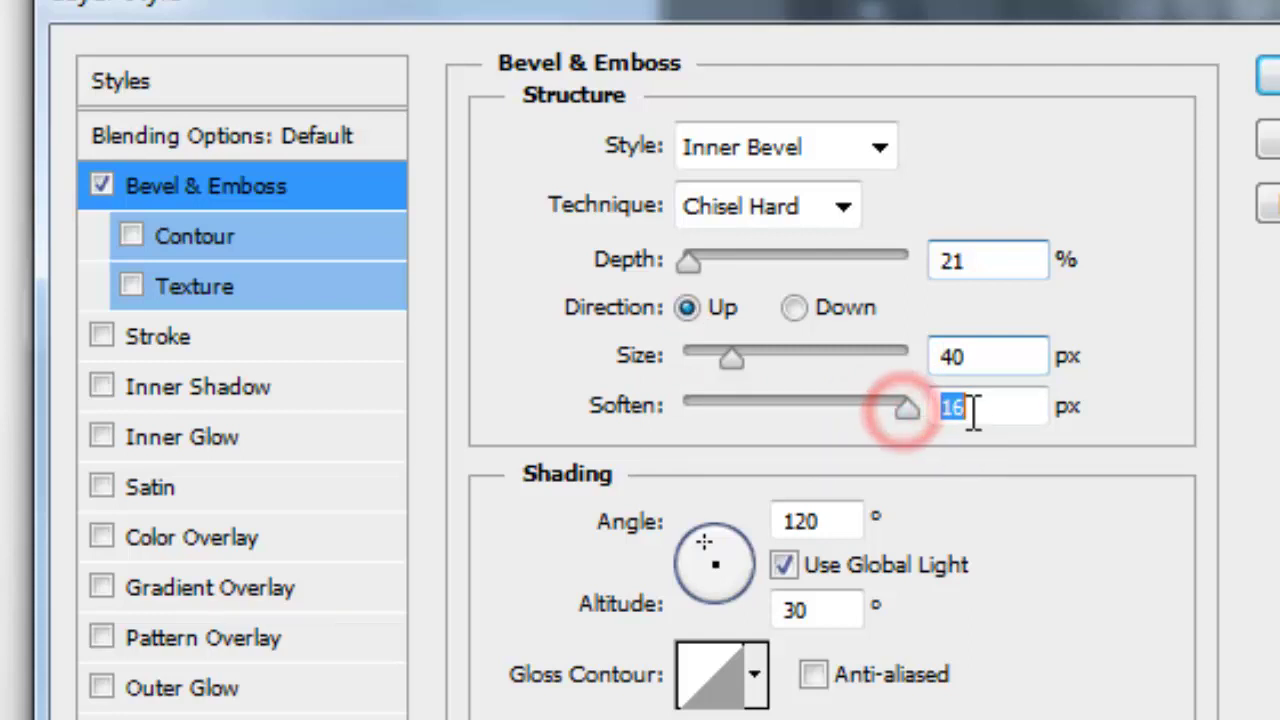
pyautogui.moveTo(732, 357); pyautogui.dragTo(718, 359)
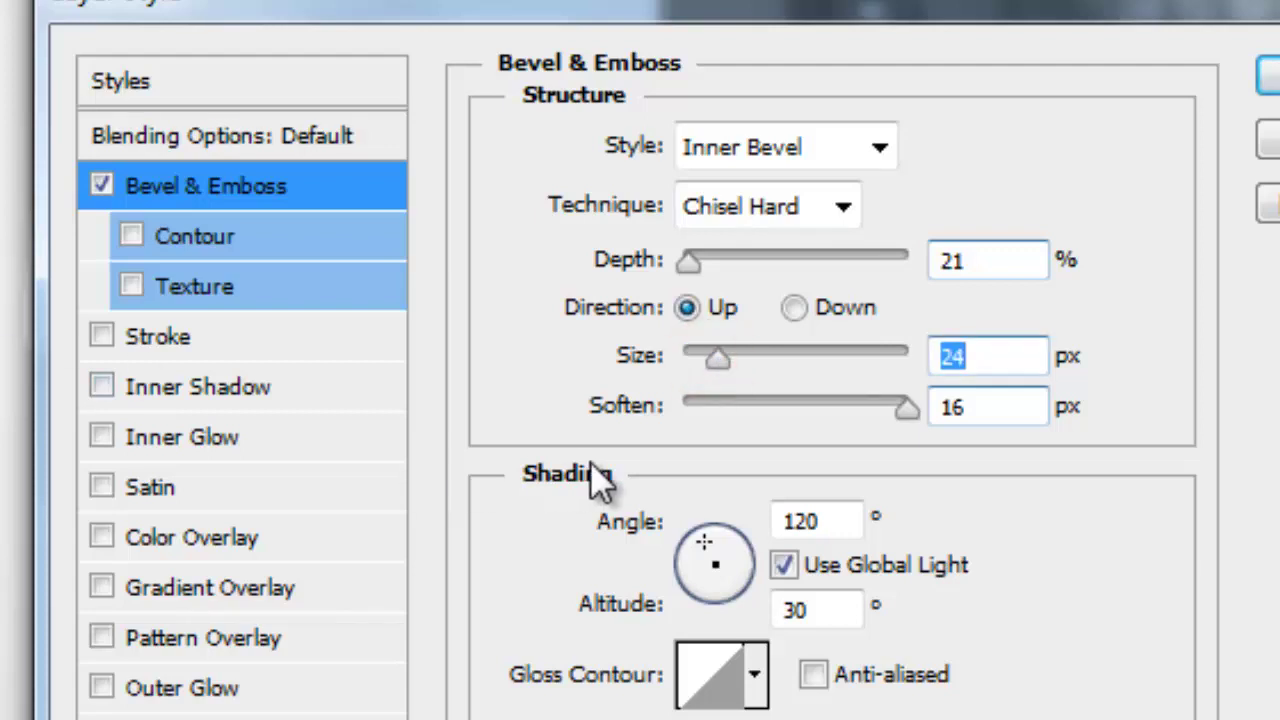
# Zero the drop shadow's distance and size and turn the drop shadow off.
pyautogui.click(240, 714)
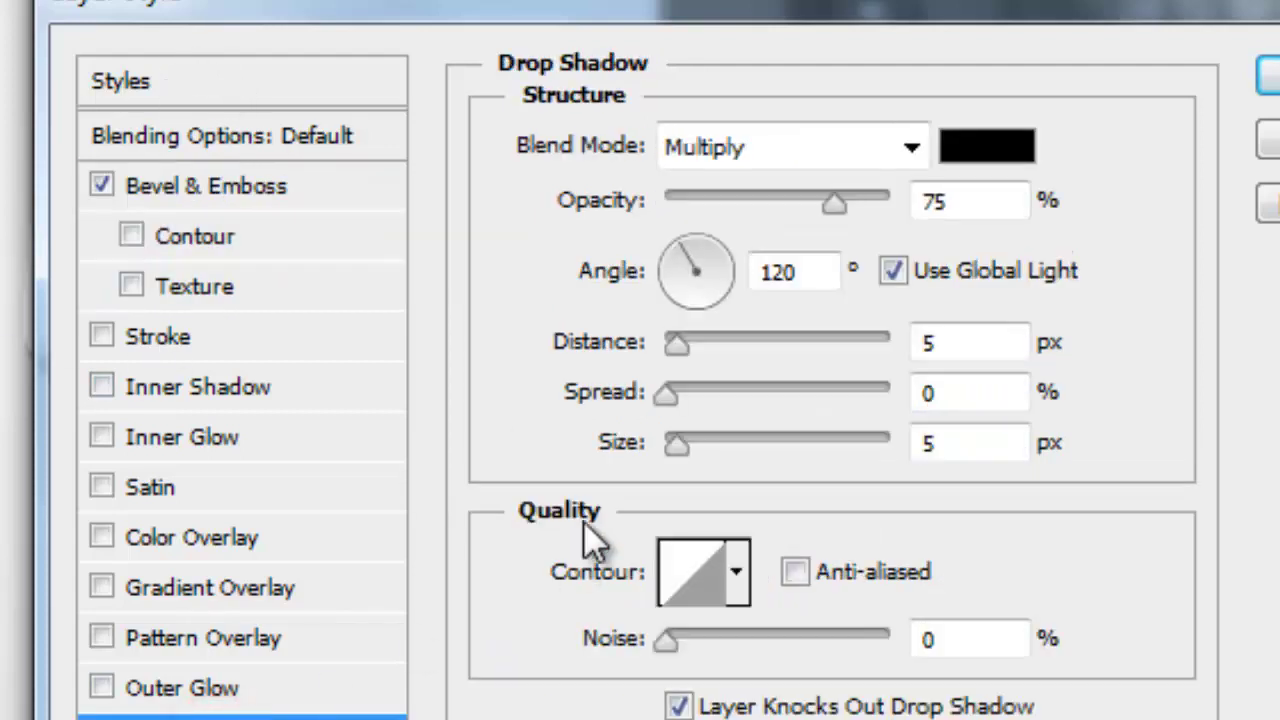
pyautogui.moveTo(672, 345); pyautogui.dragTo(665, 343)
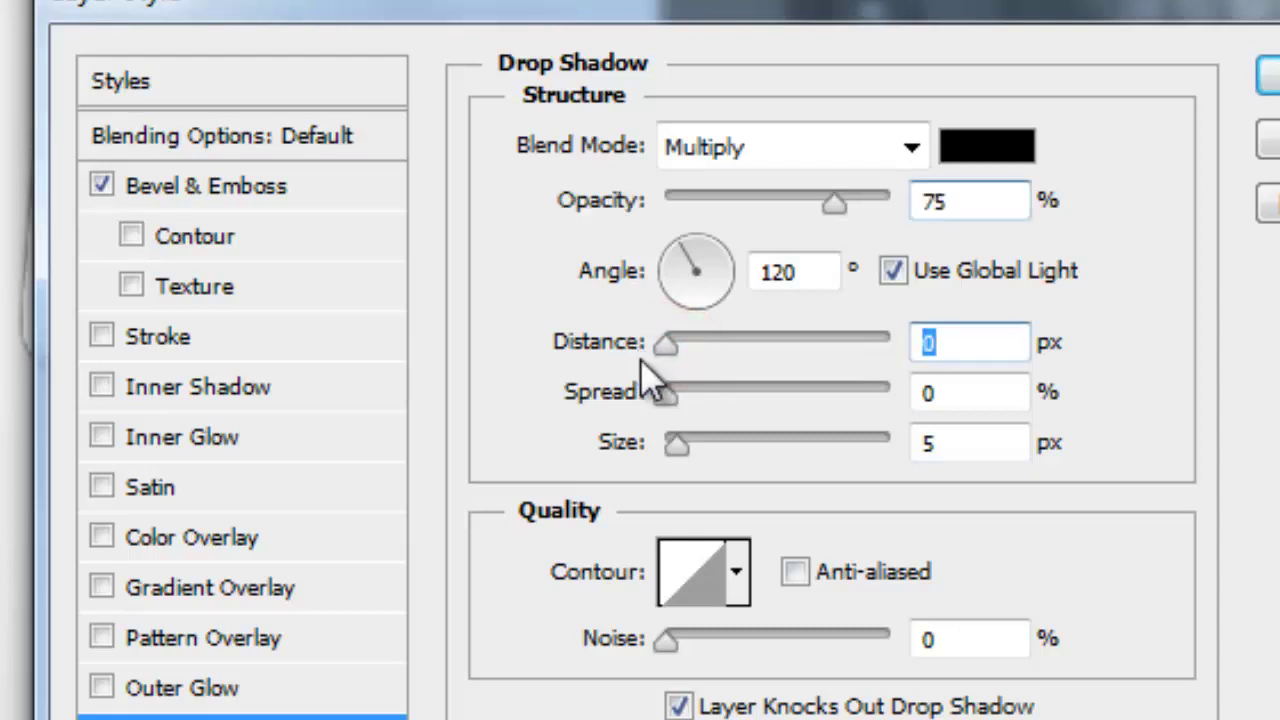
pyautogui.moveTo(672, 457); pyautogui.dragTo(665, 455)
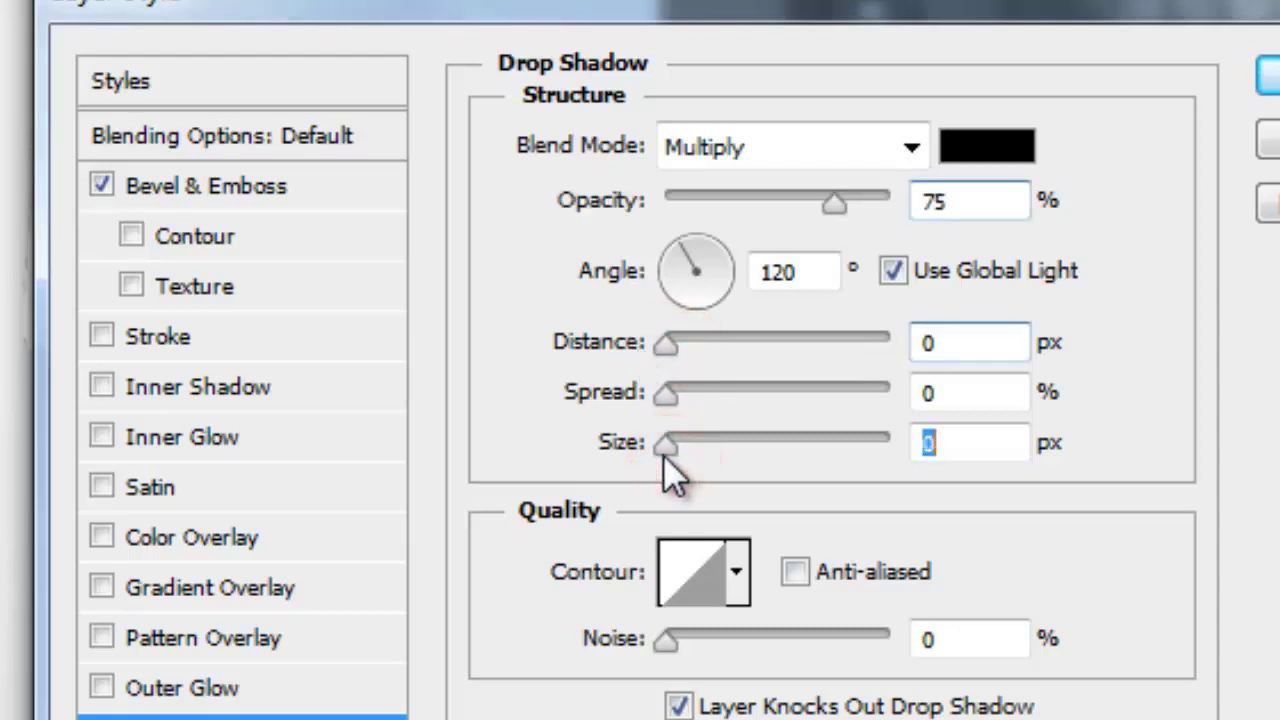
pyautogui.click(101, 714)
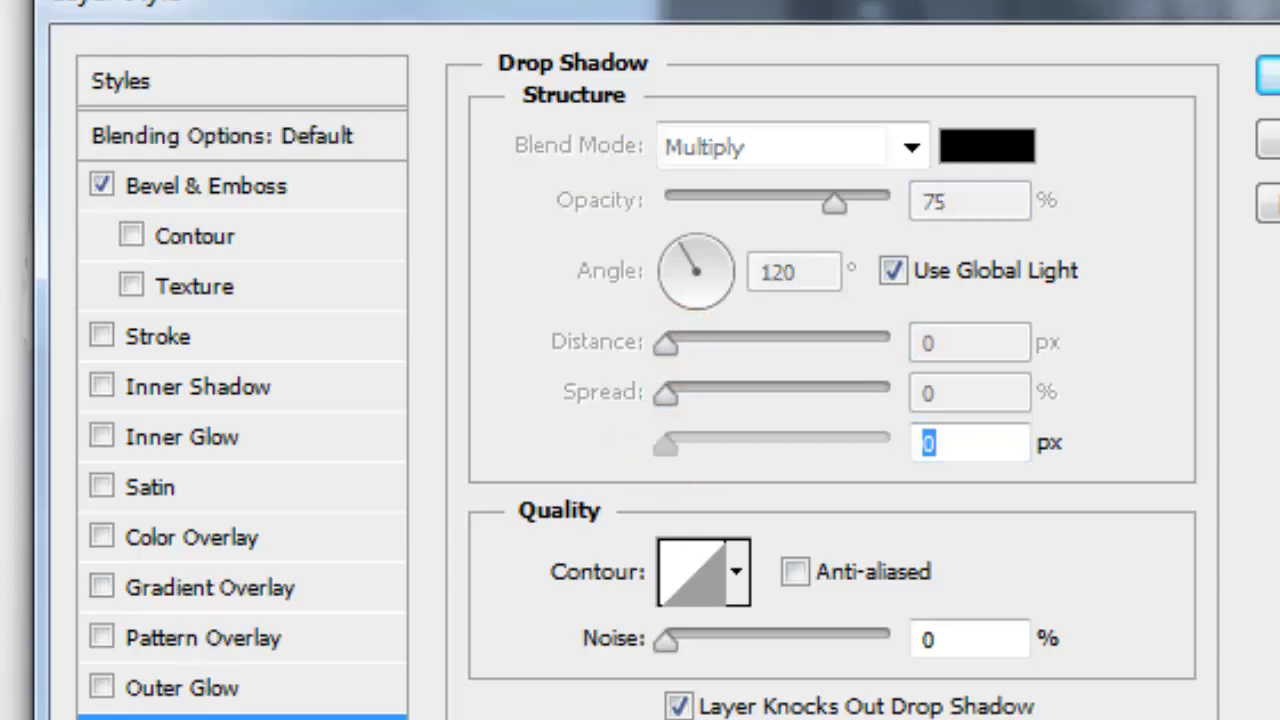
pyautogui.click(175, 638)
pyautogui.click(101, 638)
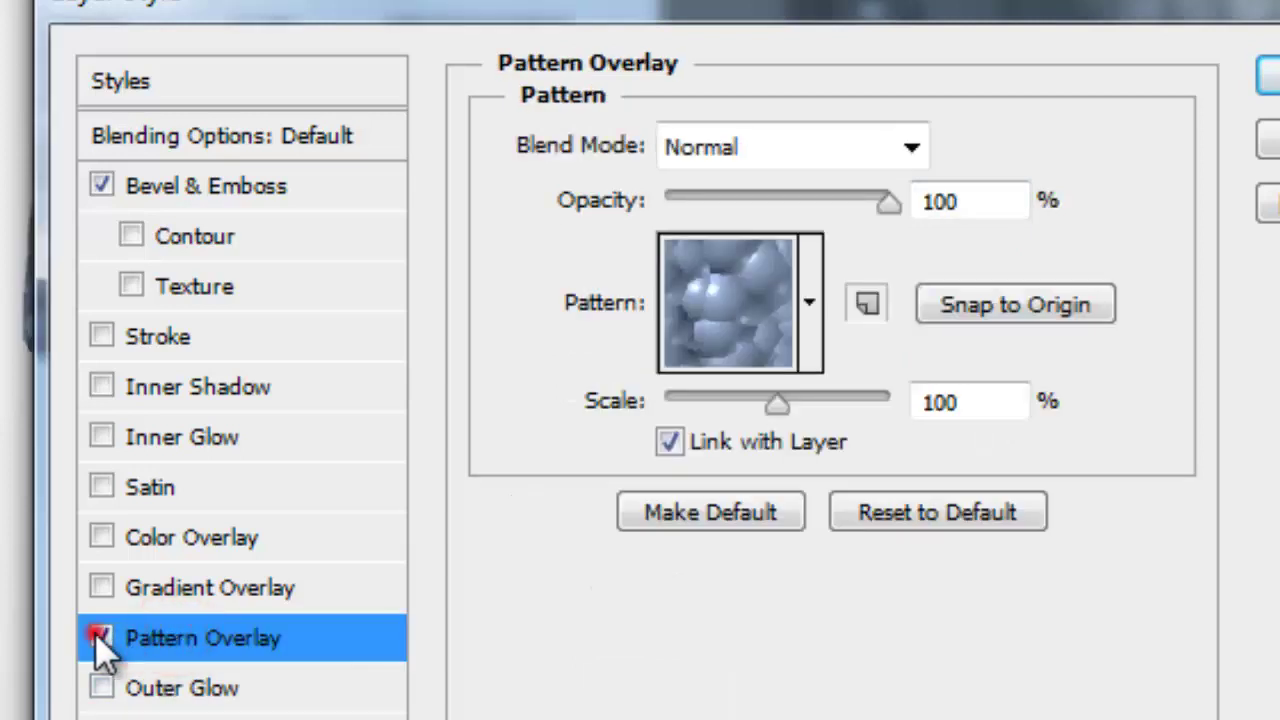
# Enable a Gradient Overlay on PSDONE and lower its opacity to about 7%.
pyautogui.click(103, 588)
pyautogui.click(160, 595)
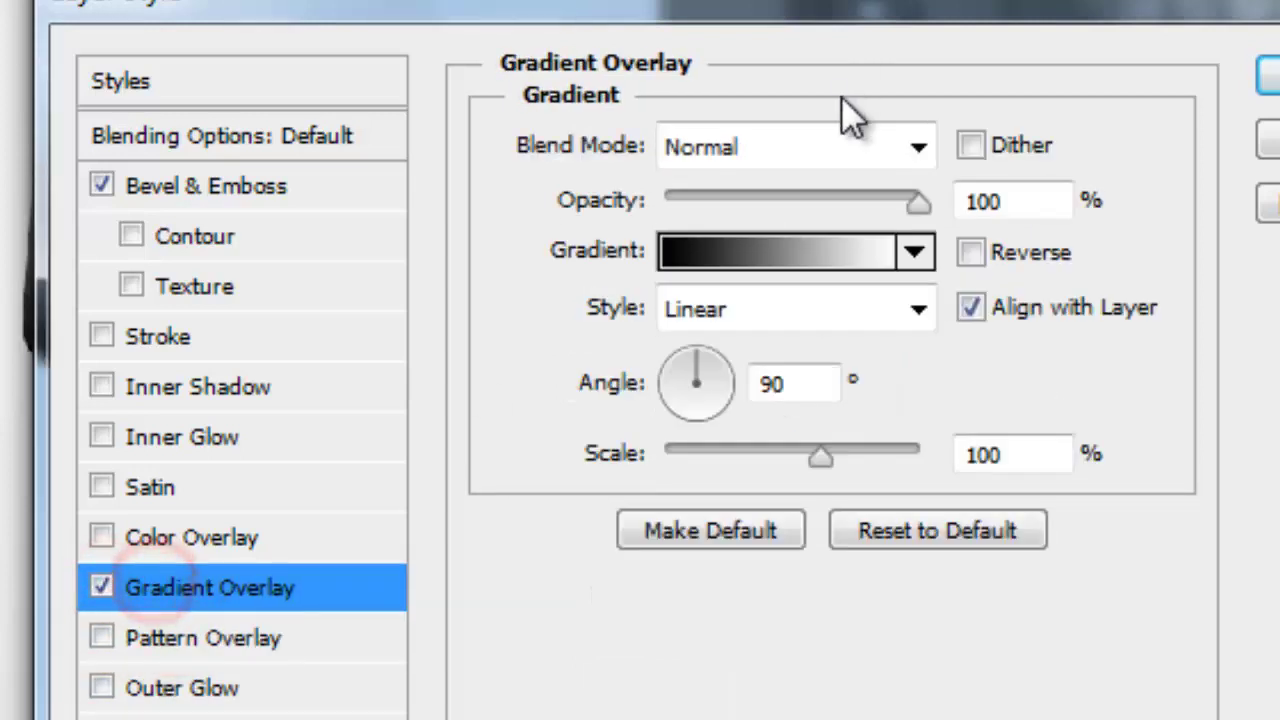
pyautogui.click(900, 207)
pyautogui.moveTo(889, 212); pyautogui.dragTo(700, 215)
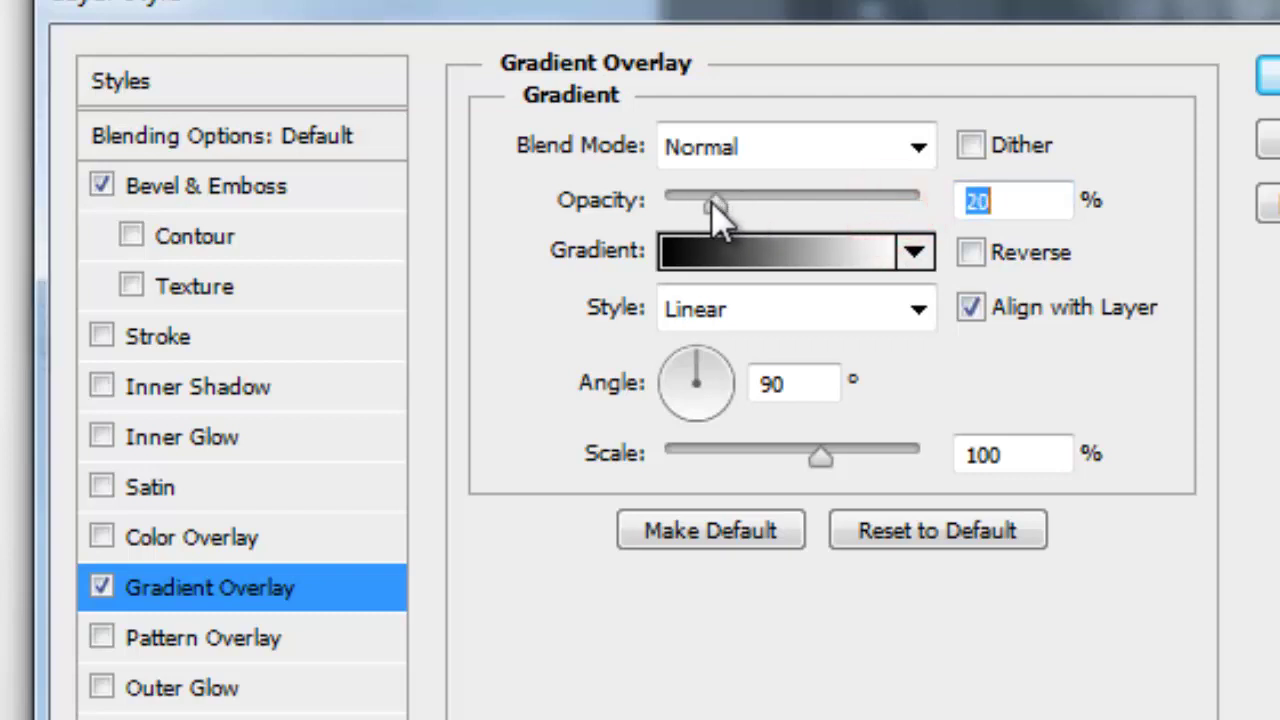
pyautogui.moveTo(700, 215)
pyautogui.mouseDown()
pyautogui.moveTo(686, 205)
pyautogui.moveTo(692, 217)
pyautogui.mouseUp()
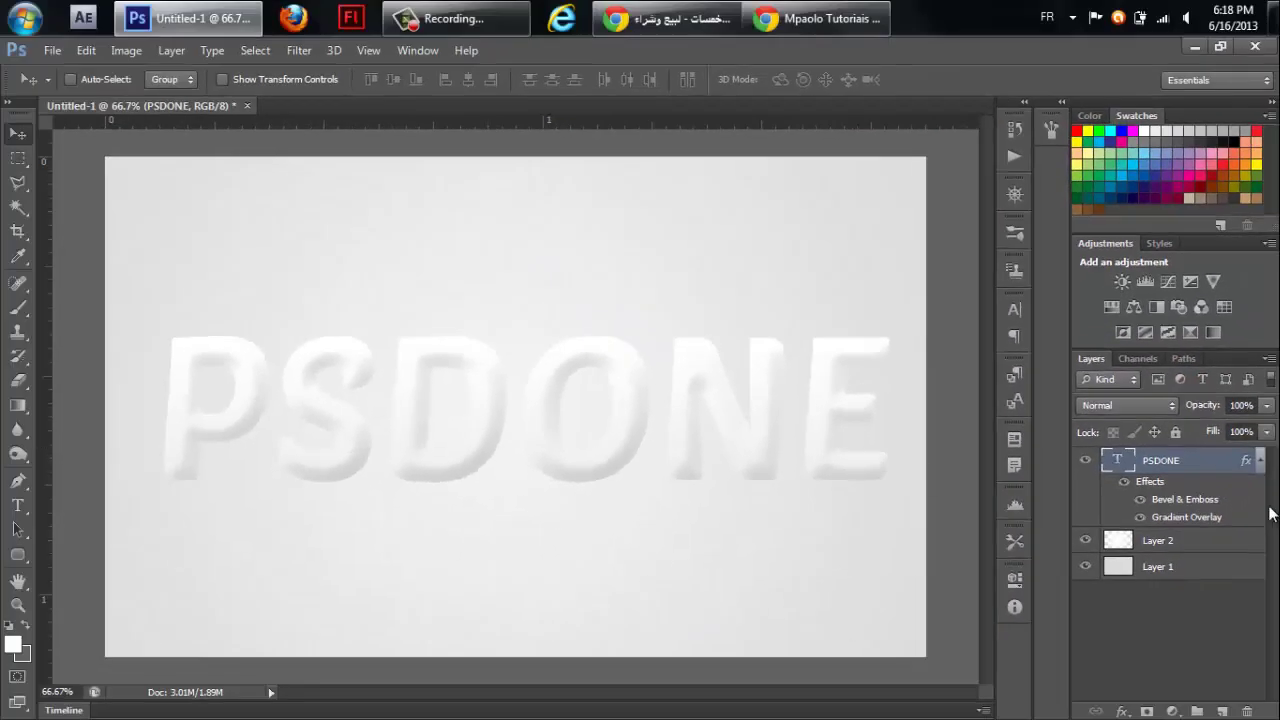
# Open the dynamic milk PSD and drag the milk_30 splash into the PSDONE document.
pyautogui.click(1261, 464)
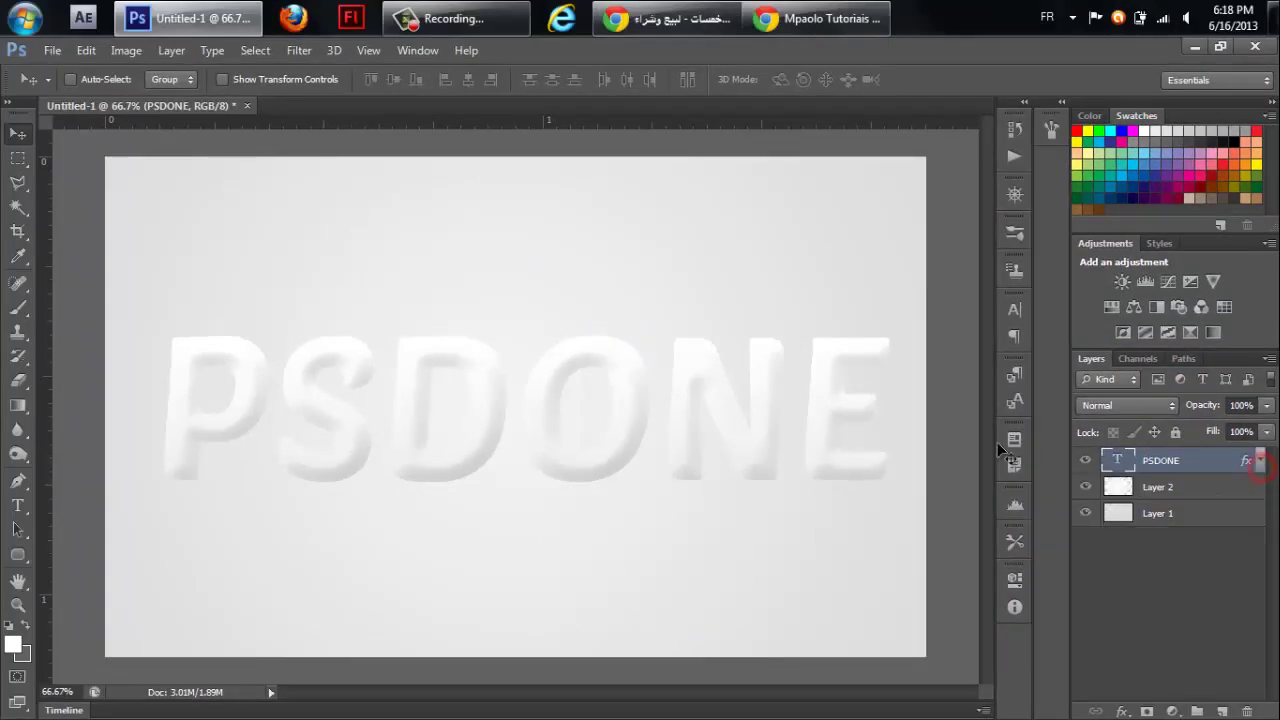
pyautogui.hotkey('ctrl', 'o')
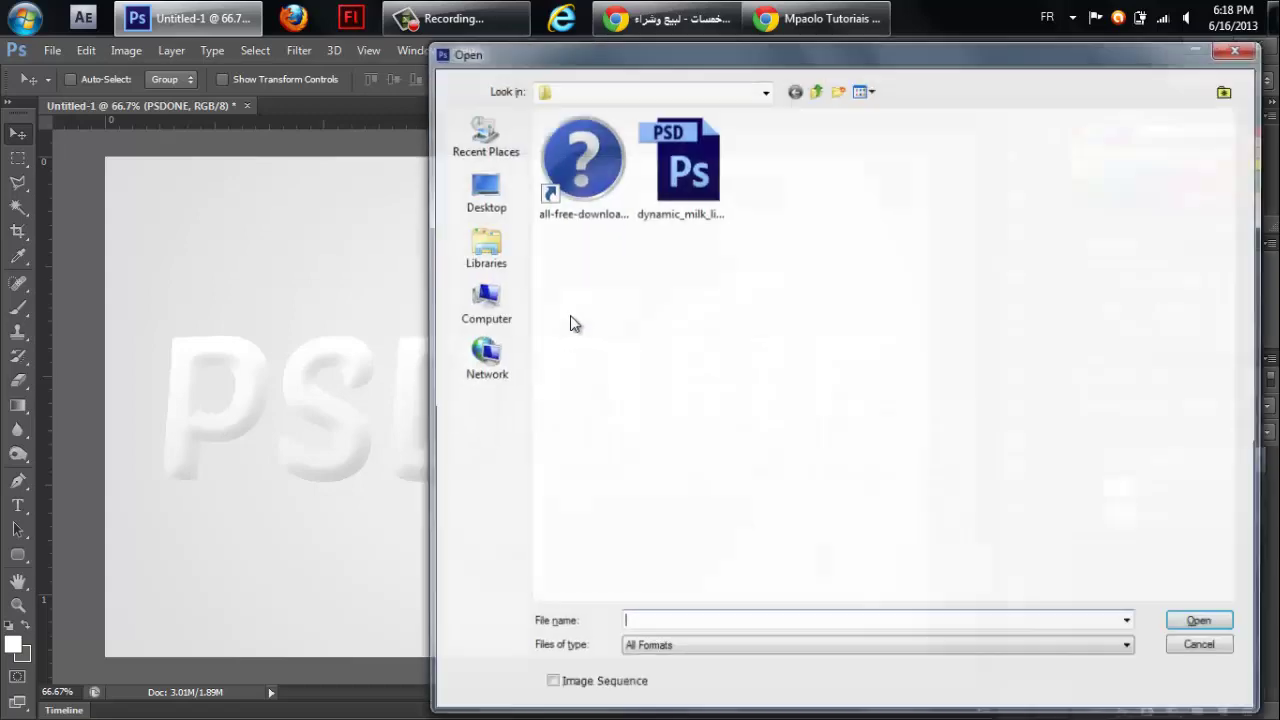
pyautogui.click(713, 219)
pyautogui.doubleClick(713, 219)
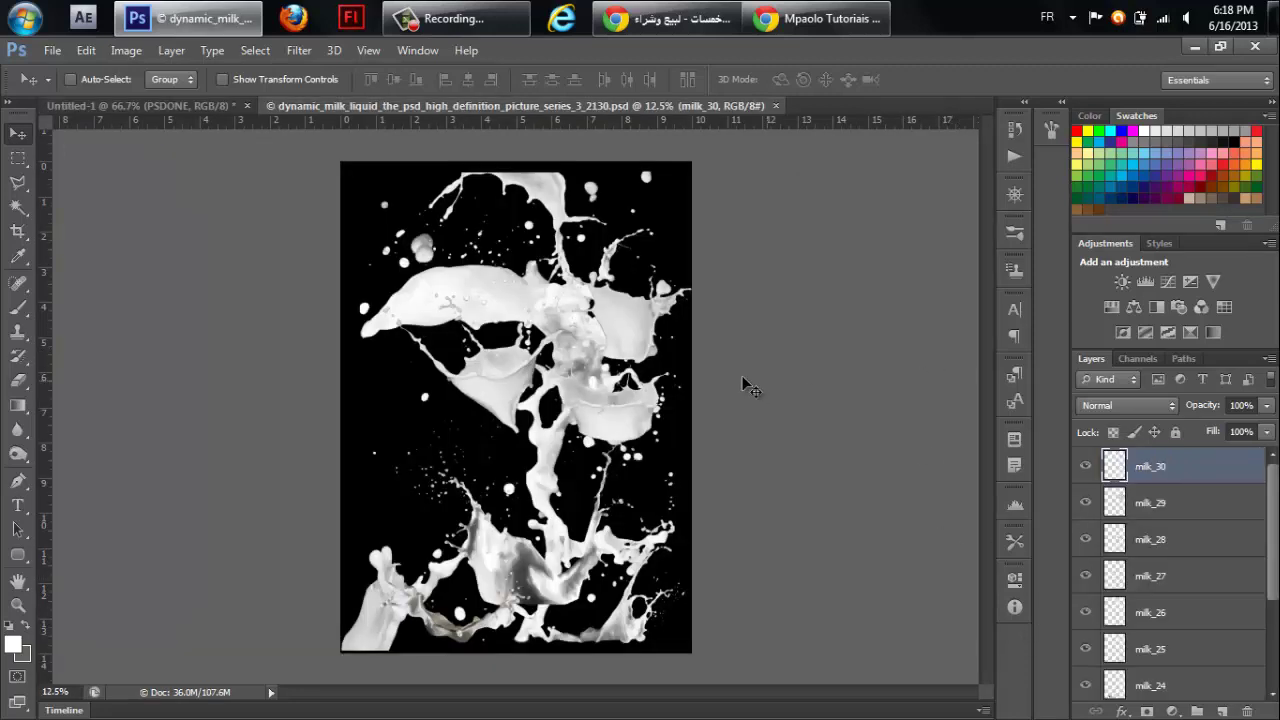
pyautogui.click(545, 322)
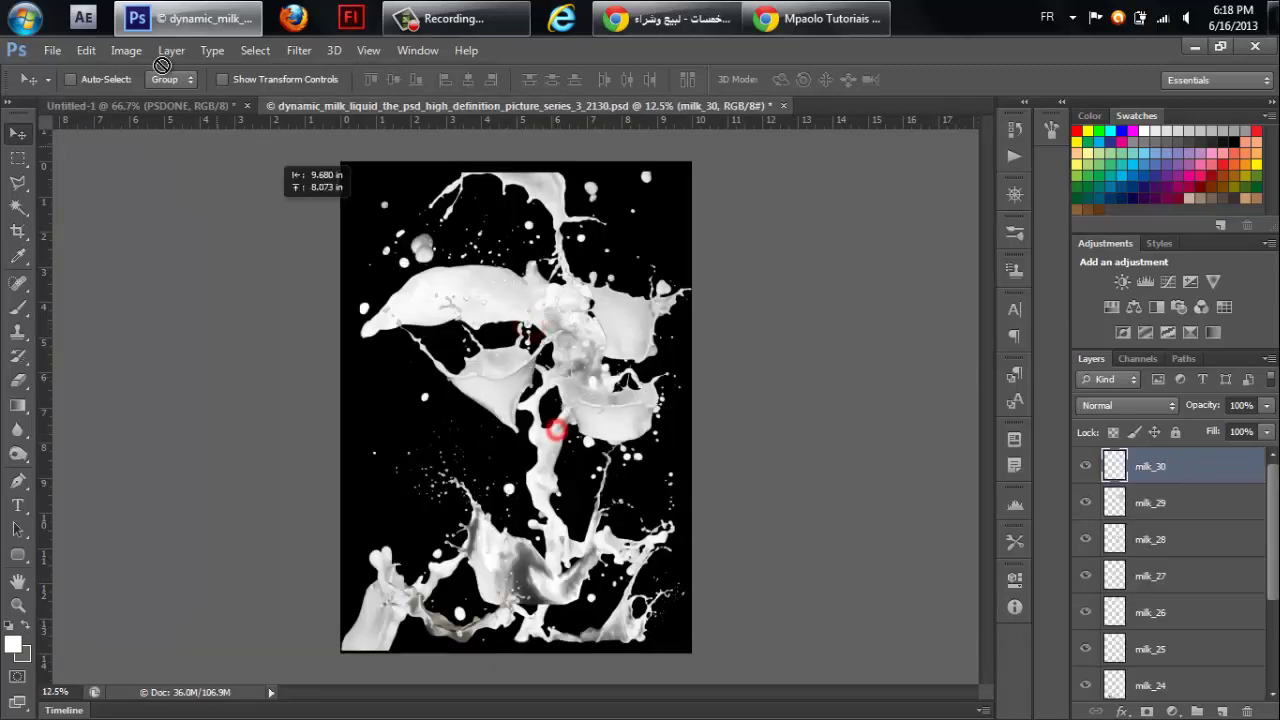
pyautogui.click(553, 422)
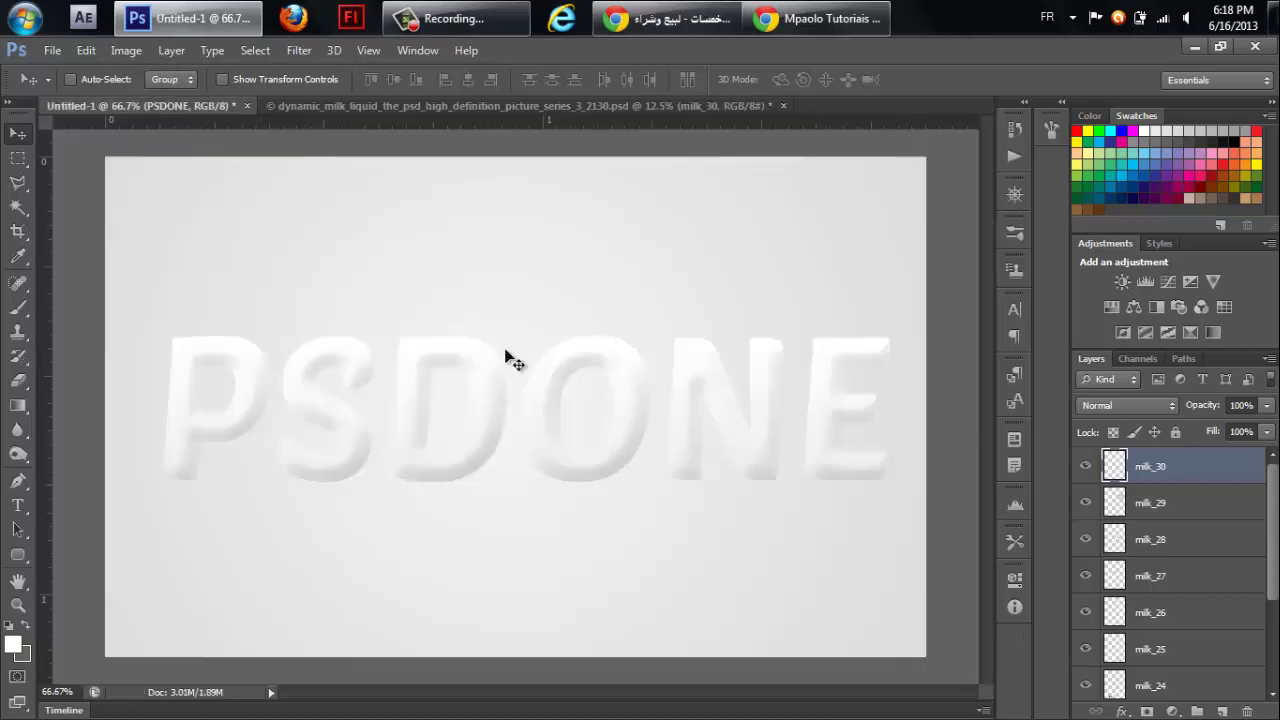
pyautogui.moveTo(167, 107); pyautogui.dragTo(513, 348)
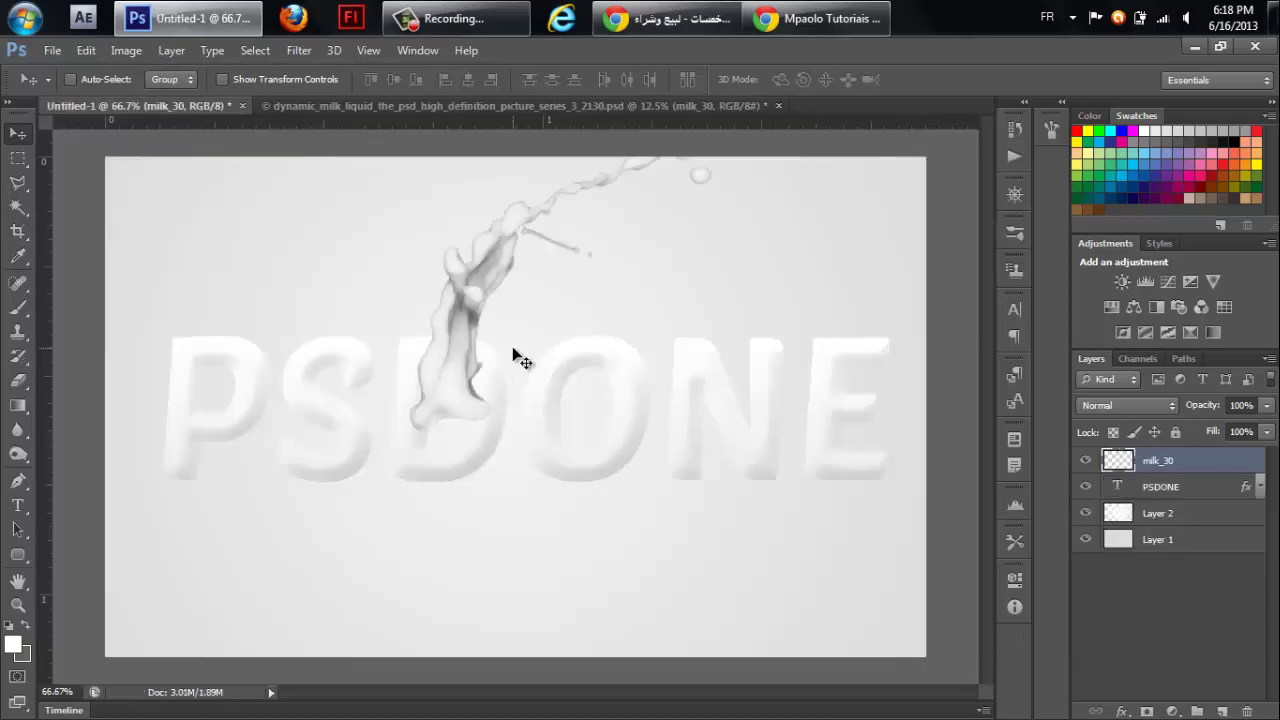
# Scale milk_30 to about 44.6%, rotate it 16.24° and place it over the O.
pyautogui.hotkey('ctrl', 't')
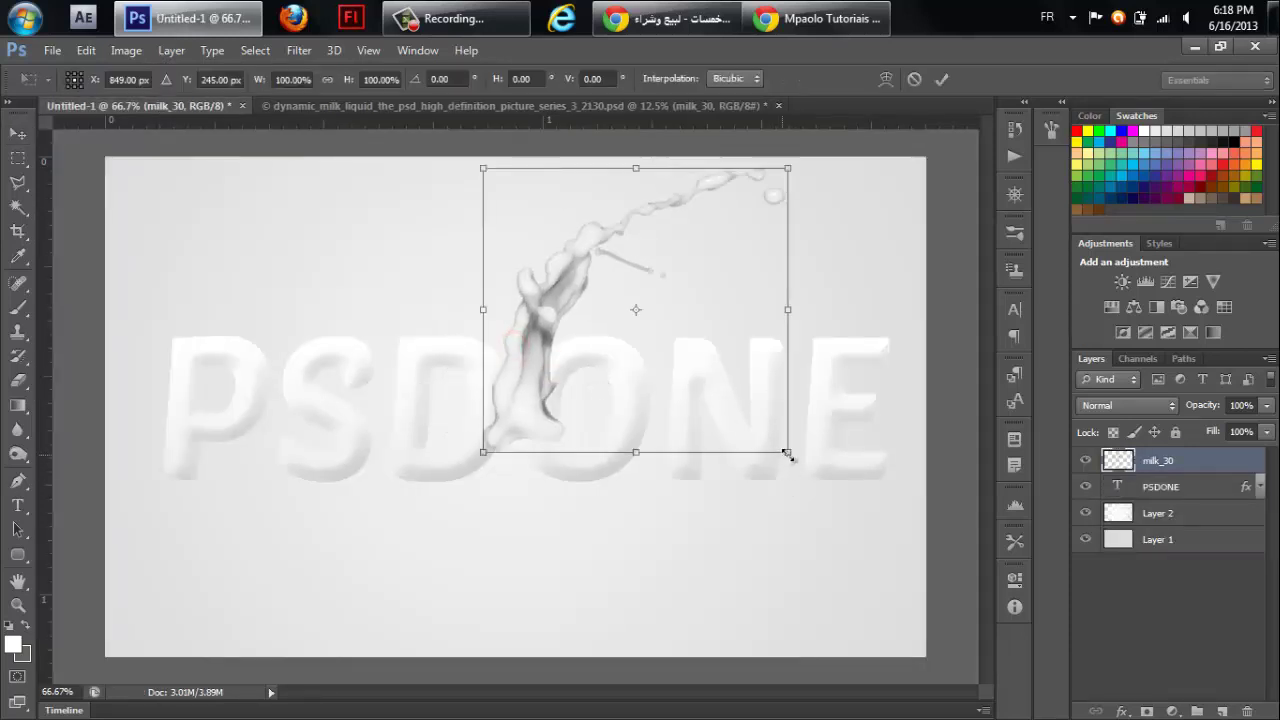
pyautogui.moveTo(788, 452)
pyautogui.mouseDown()
pyautogui.moveTo(704, 373)
pyautogui.moveTo(718, 382)
pyautogui.mouseUp()
pyautogui.moveTo(684, 343); pyautogui.dragTo(644, 388)
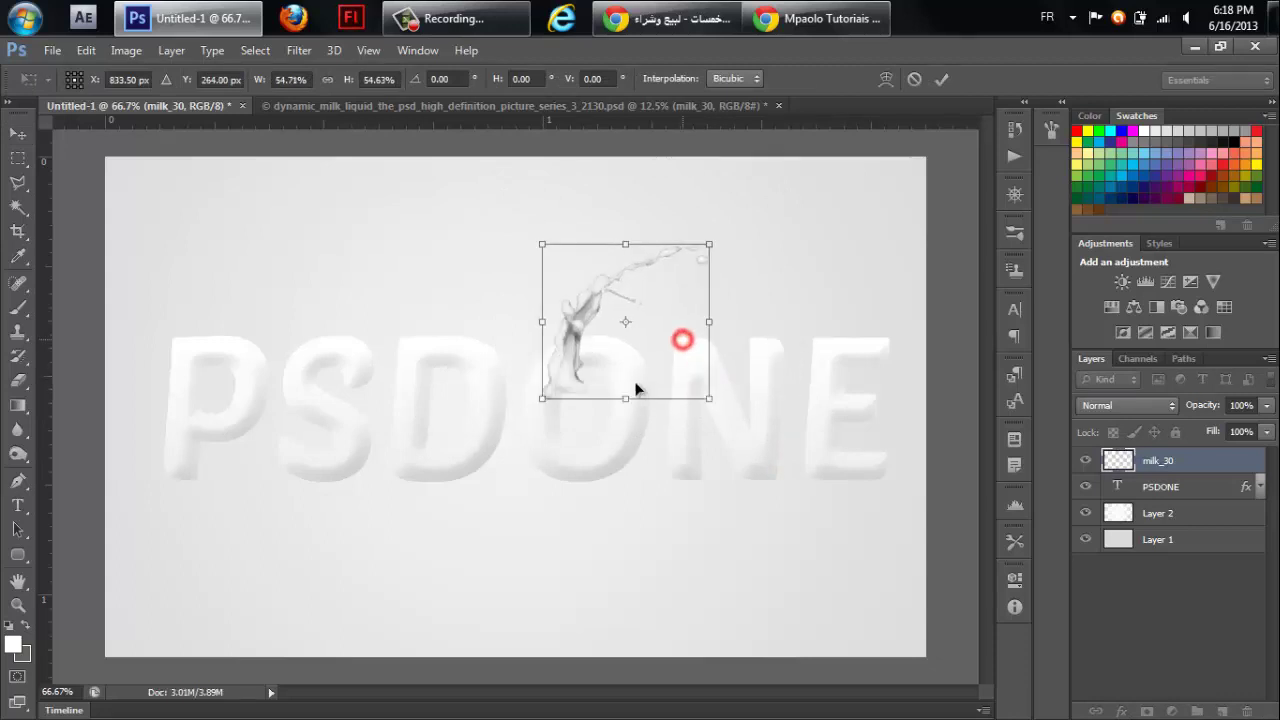
pyautogui.moveTo(748, 423); pyautogui.dragTo(750, 442)
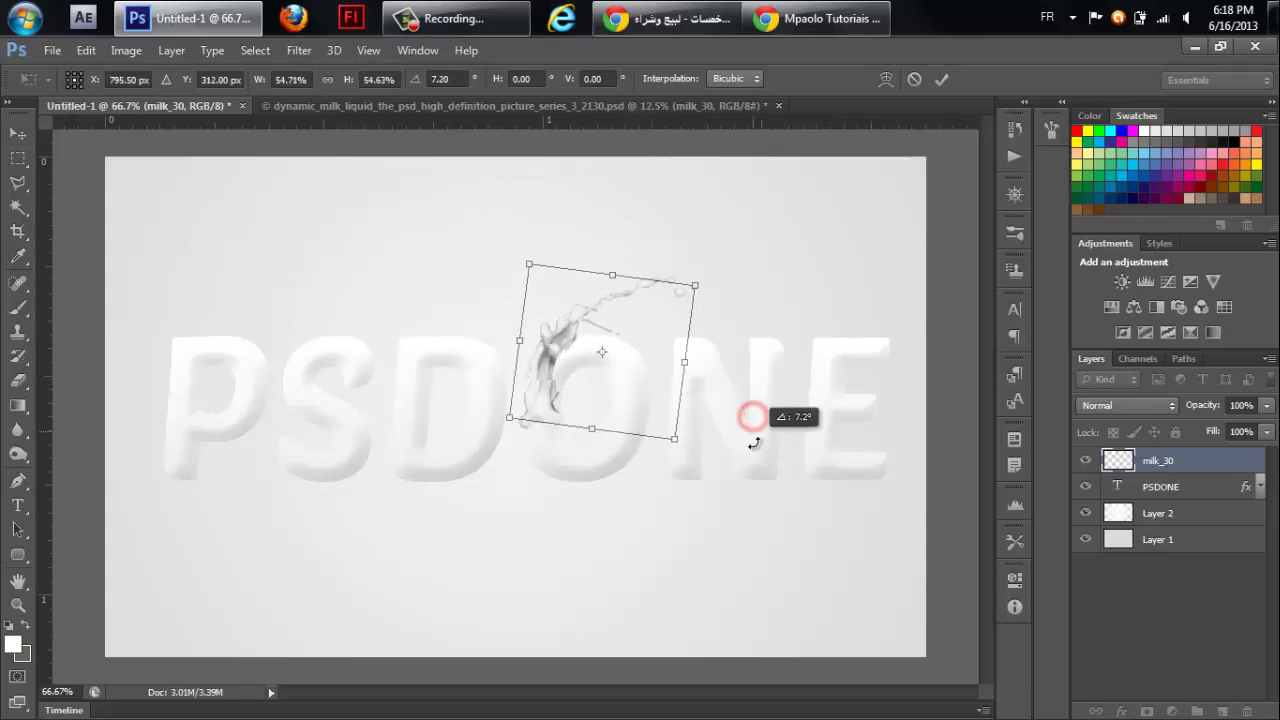
pyautogui.moveTo(637, 387); pyautogui.dragTo(646, 392)
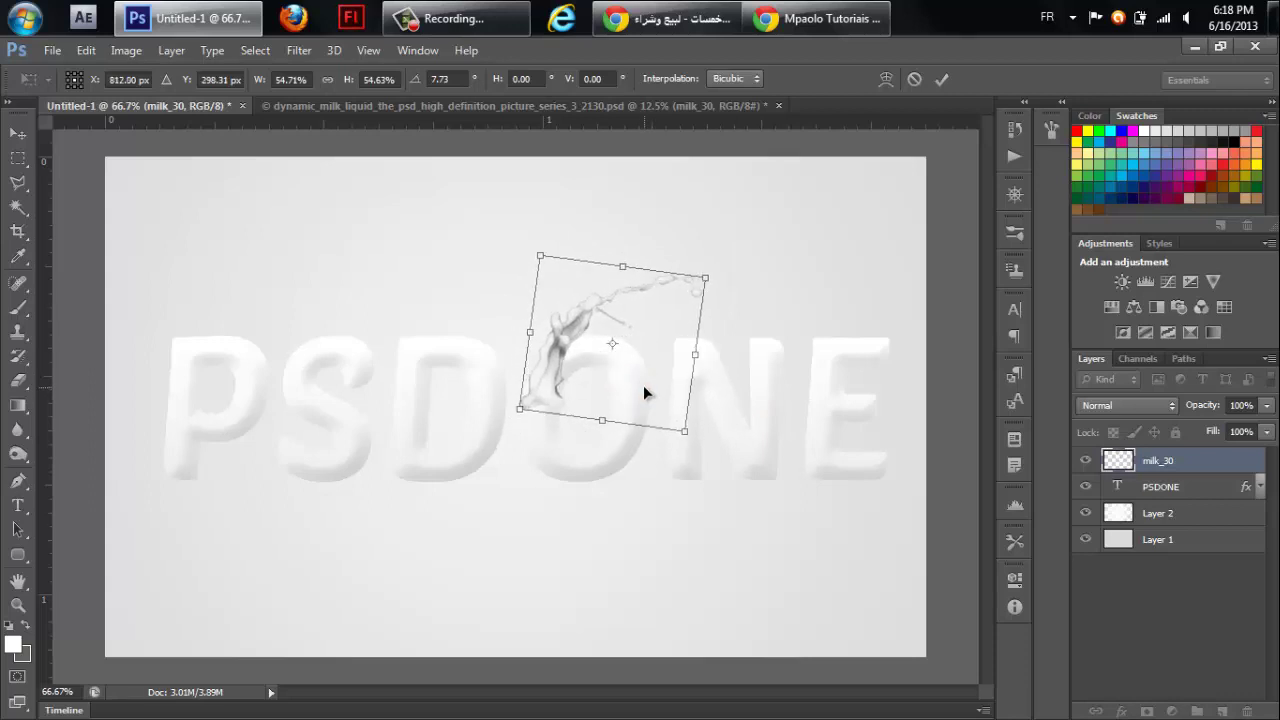
pyautogui.moveTo(816, 457); pyautogui.dragTo(805, 486)
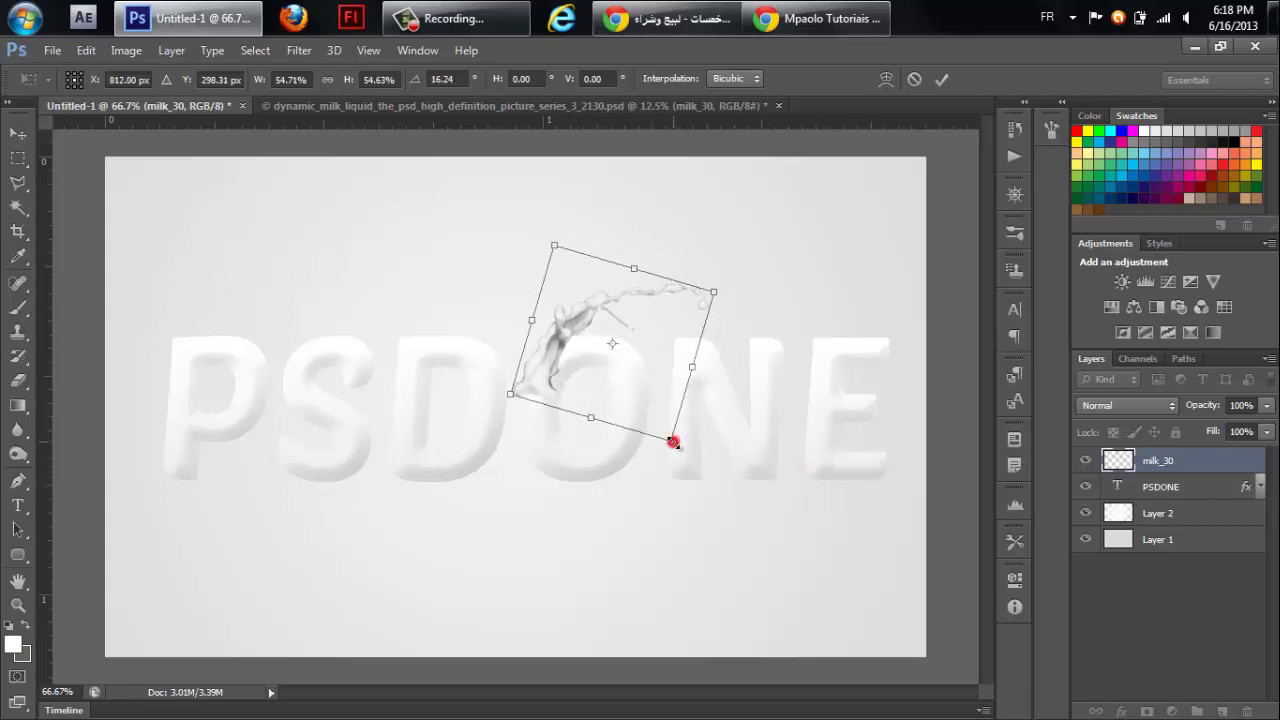
pyautogui.moveTo(673, 442)
pyautogui.mouseDown()
pyautogui.moveTo(663, 409)
pyautogui.moveTo(613, 396)
pyautogui.moveTo(641, 441)
pyautogui.mouseUp()
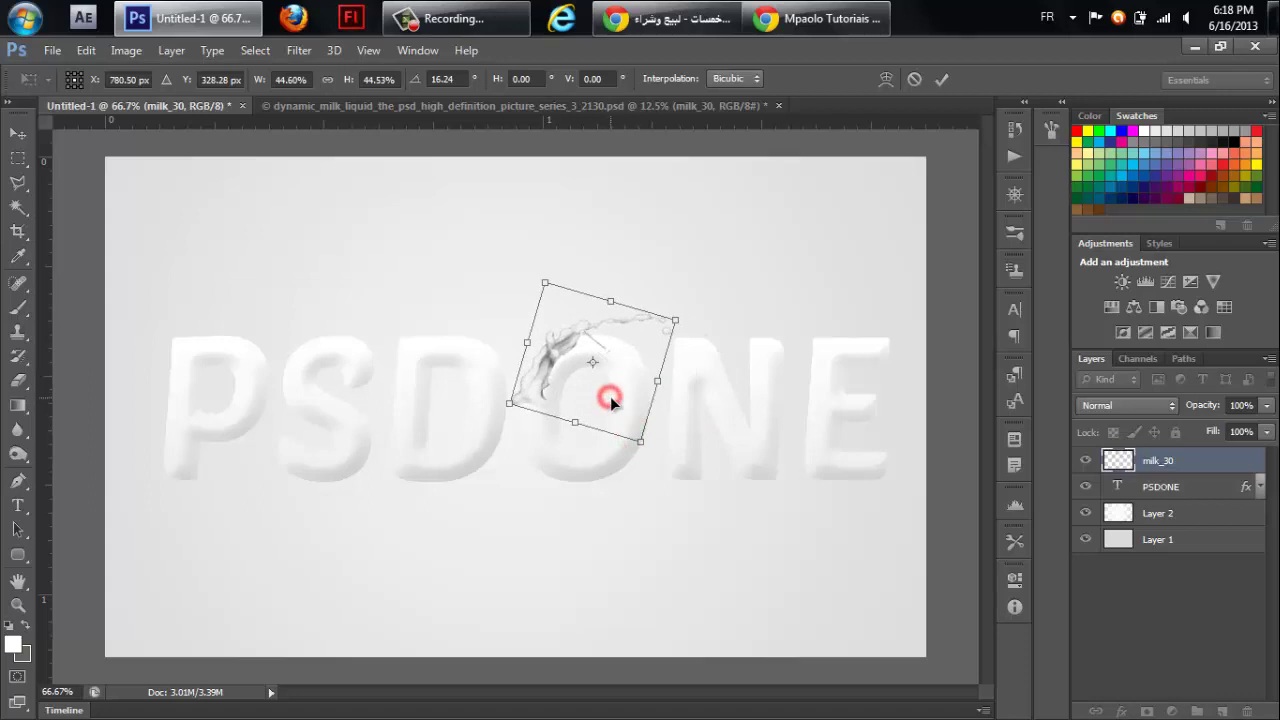
pyautogui.moveTo(610, 396); pyautogui.dragTo(615, 405)
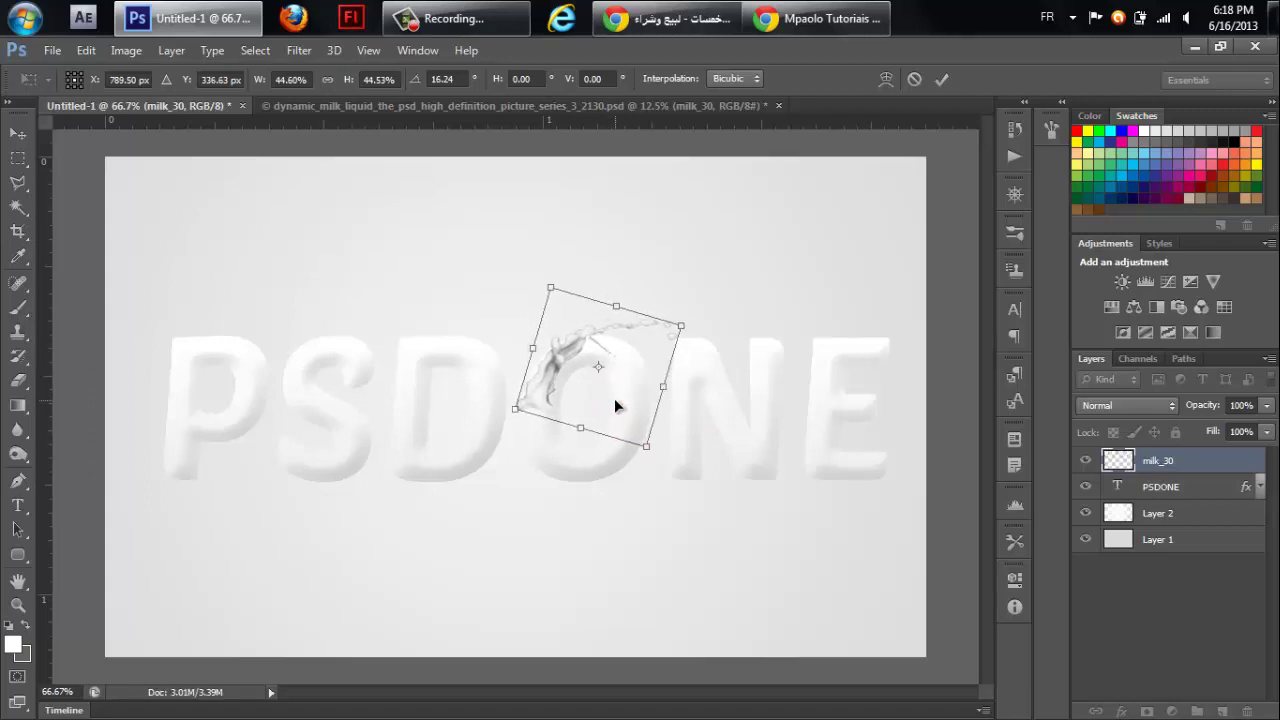
pyautogui.press('Return')
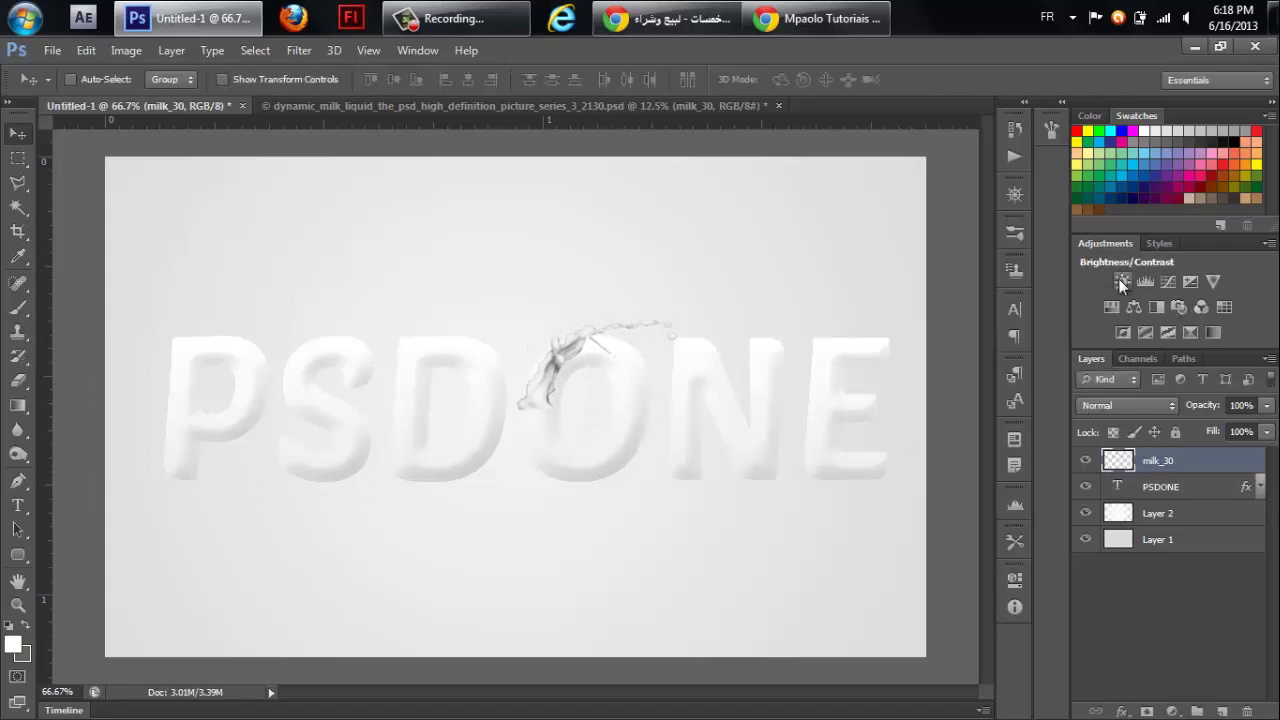
# Clip a Brightness/Contrast layer (brightness ~31) to milk_30 and merge them together.
pyautogui.click(1122, 281)
pyautogui.rightClick(1247, 470)
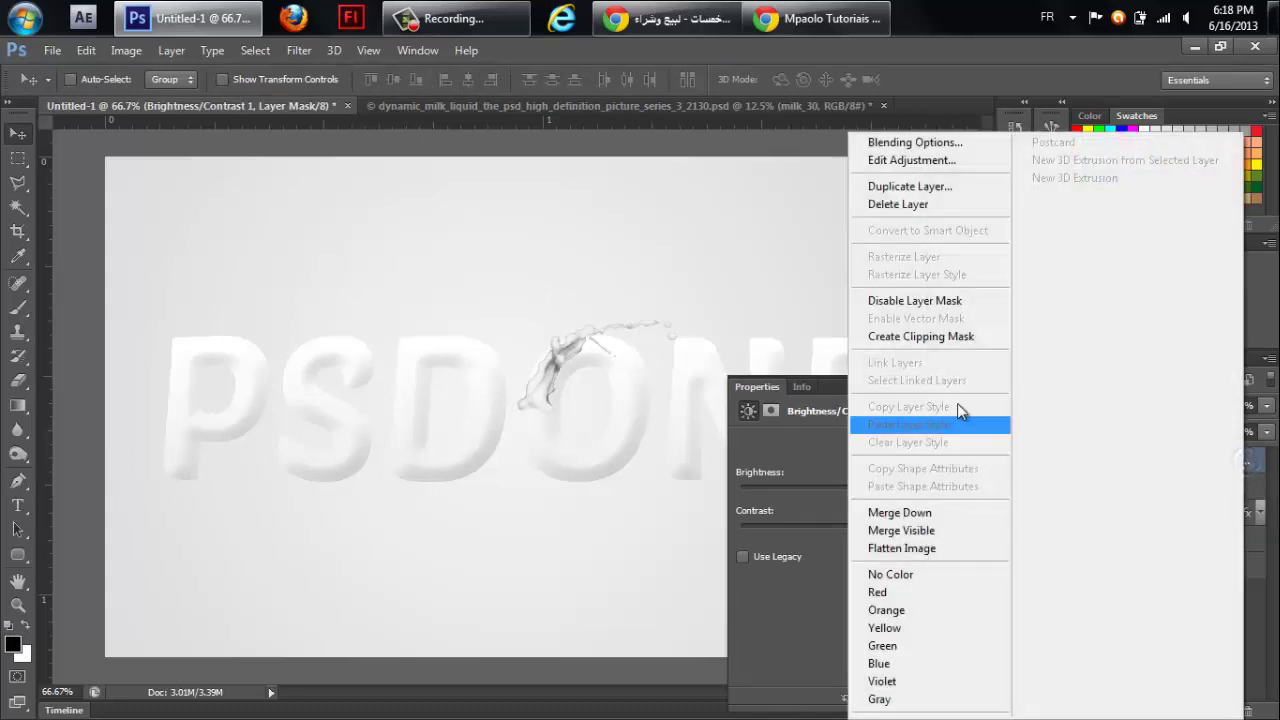
pyautogui.click(940, 337)
pyautogui.moveTo(854, 491); pyautogui.dragTo(875, 491)
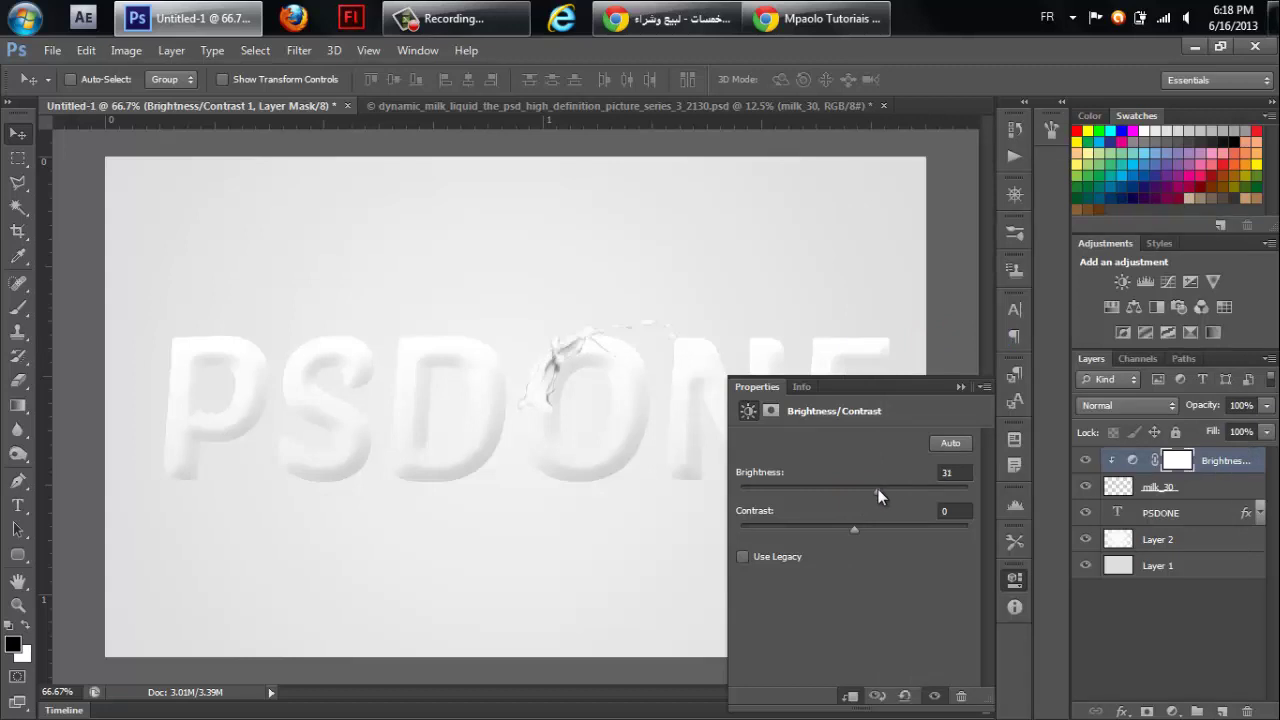
pyautogui.click(961, 386)
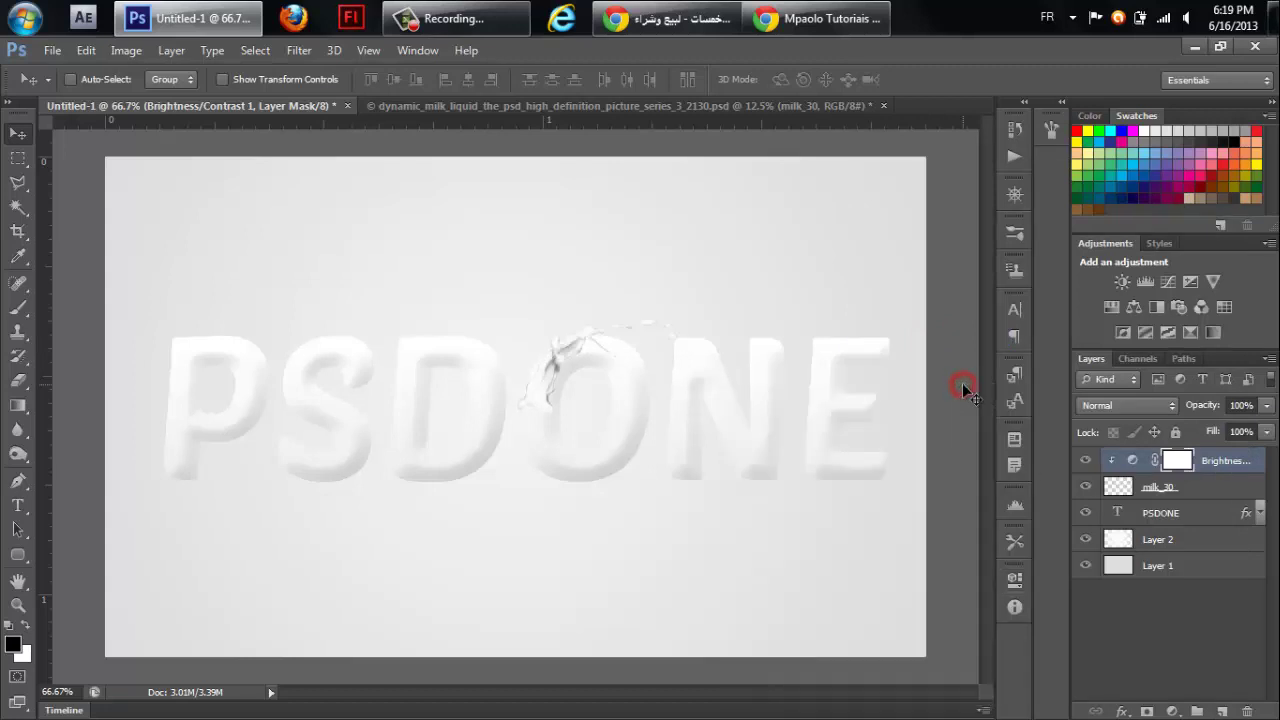
pyautogui.keyDown('shift'); pyautogui.click(1223, 487); pyautogui.keyUp('shift')
pyautogui.rightClick(1222, 487)
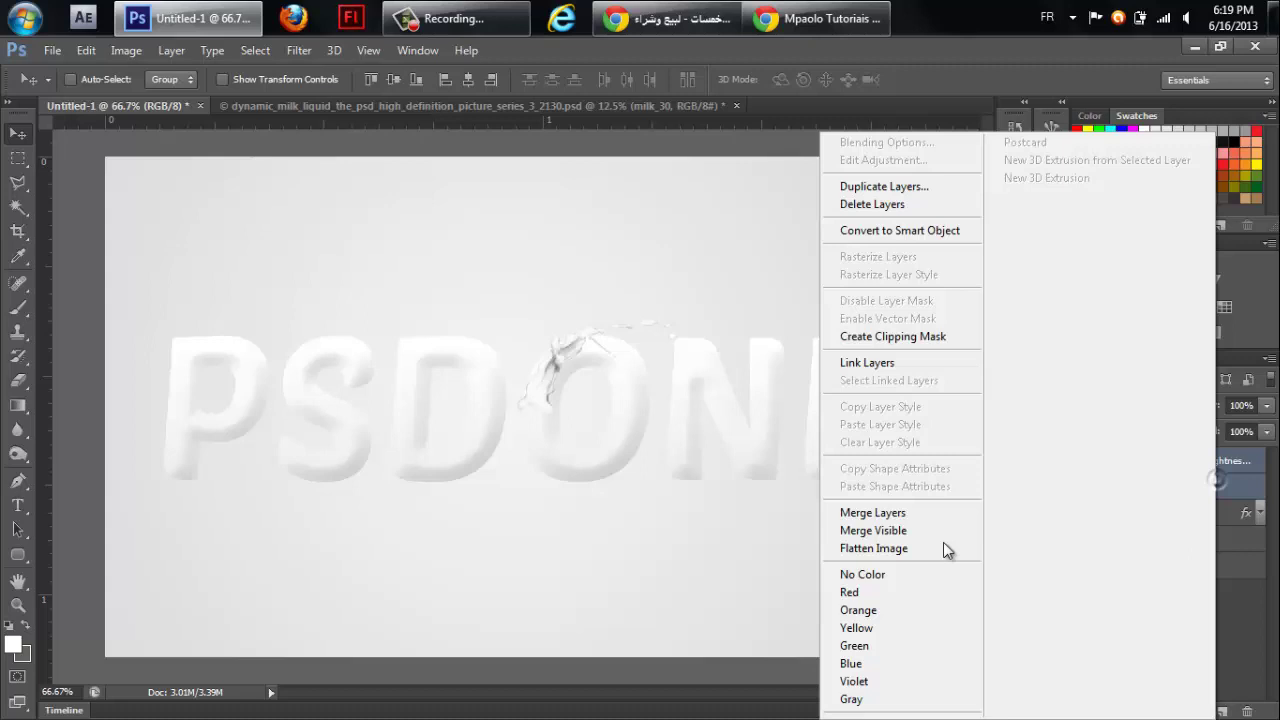
pyautogui.click(876, 513)
# Softly erase the splash's faint streaks near the O with a 35 px eraser at 25% opacity.
pyautogui.click(18, 381)
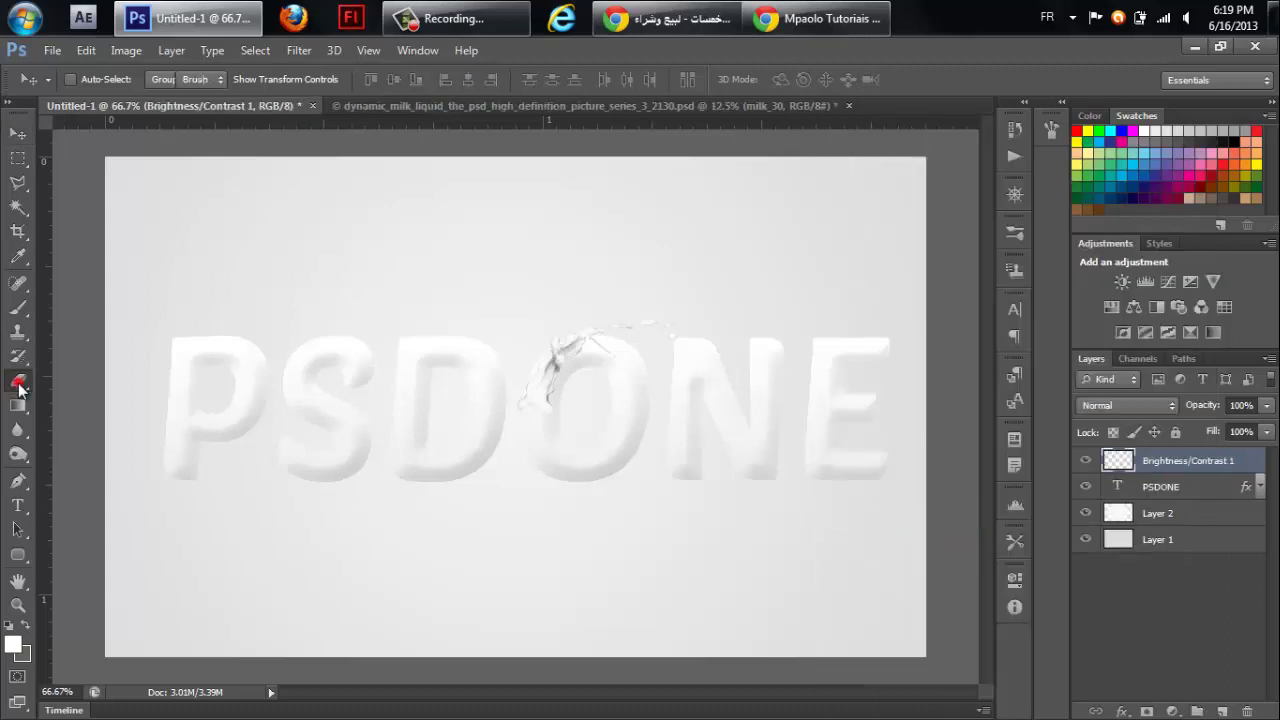
pyautogui.rightClick(517, 378)
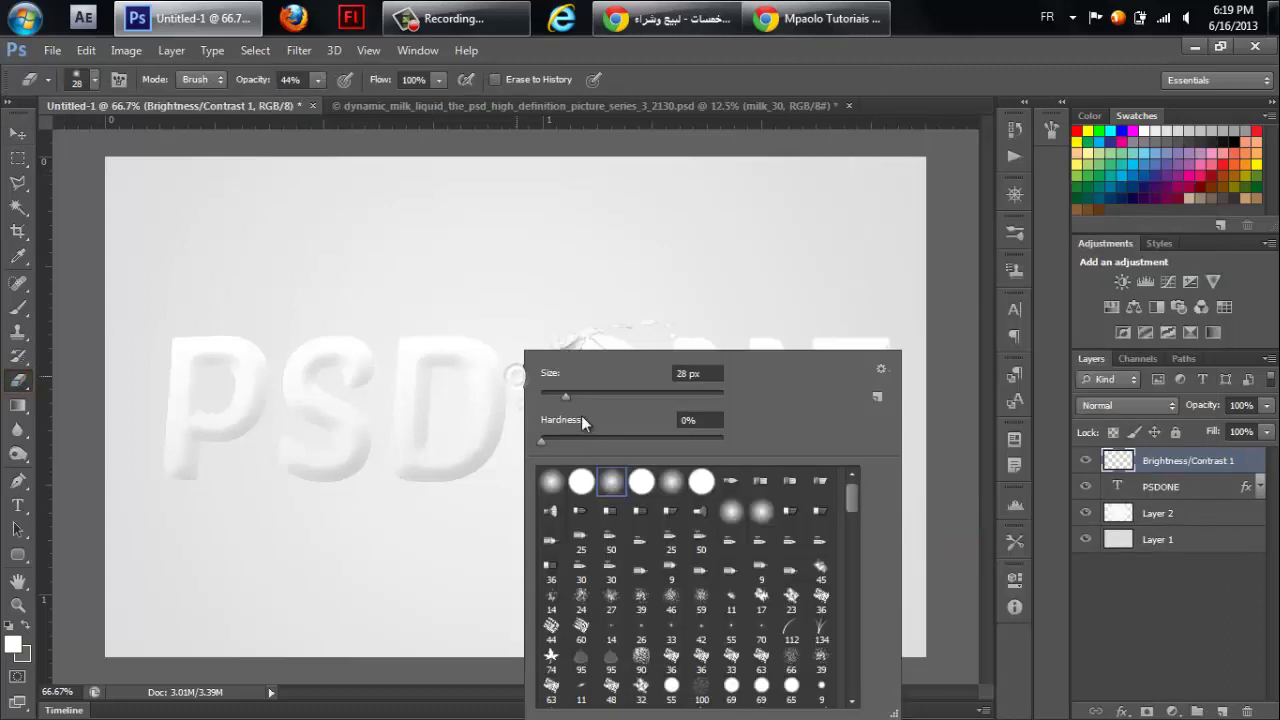
pyautogui.moveTo(569, 398); pyautogui.dragTo(575, 398)
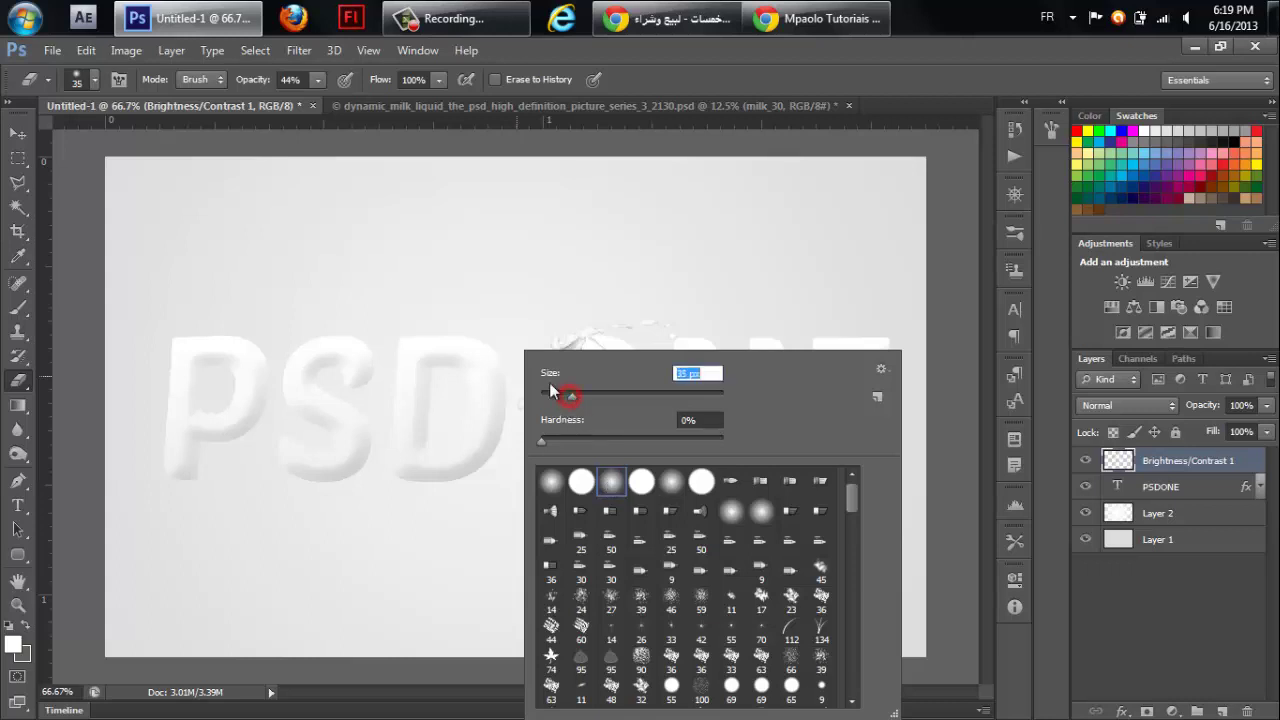
pyautogui.click(291, 80)
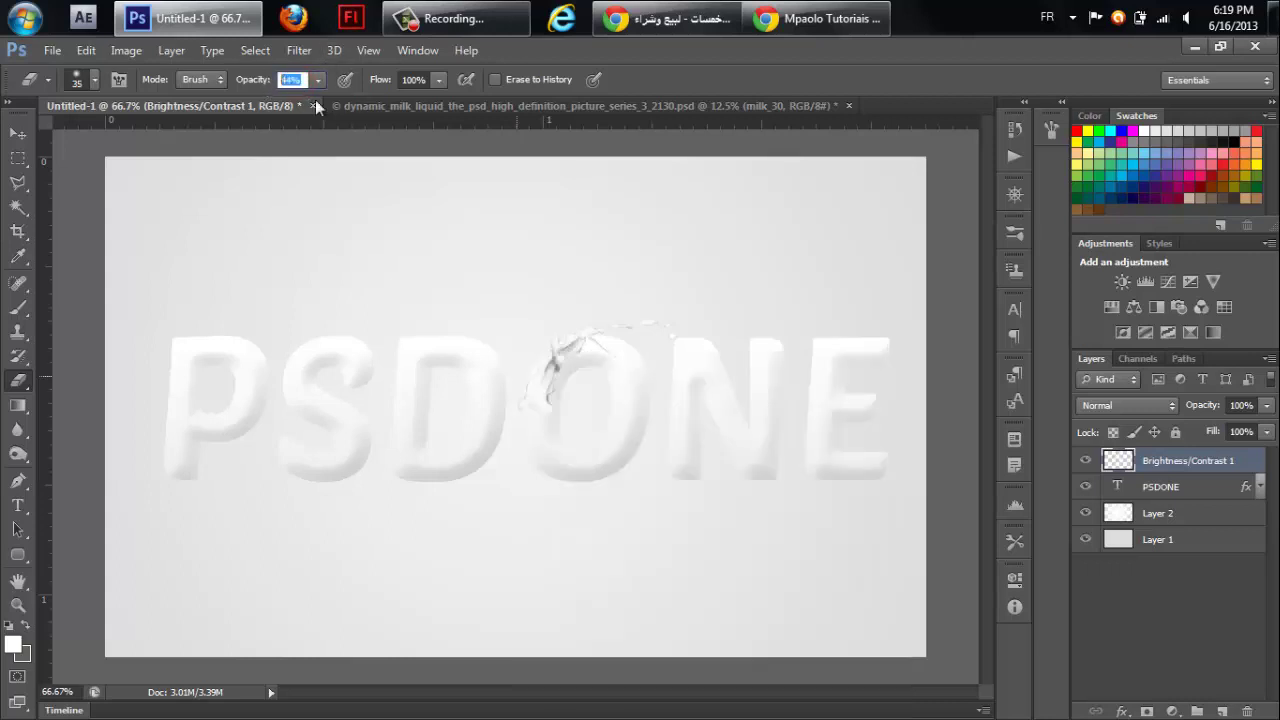
pyautogui.moveTo(545, 419)
pyautogui.mouseDown()
pyautogui.moveTo(518, 392)
pyautogui.moveTo(536, 382)
pyautogui.moveTo(520, 374)
pyautogui.mouseUp()
pyautogui.moveTo(254, 82); pyautogui.dragTo(242, 85)
pyautogui.moveTo(552, 394); pyautogui.dragTo(533, 376)
pyautogui.click(17, 133)
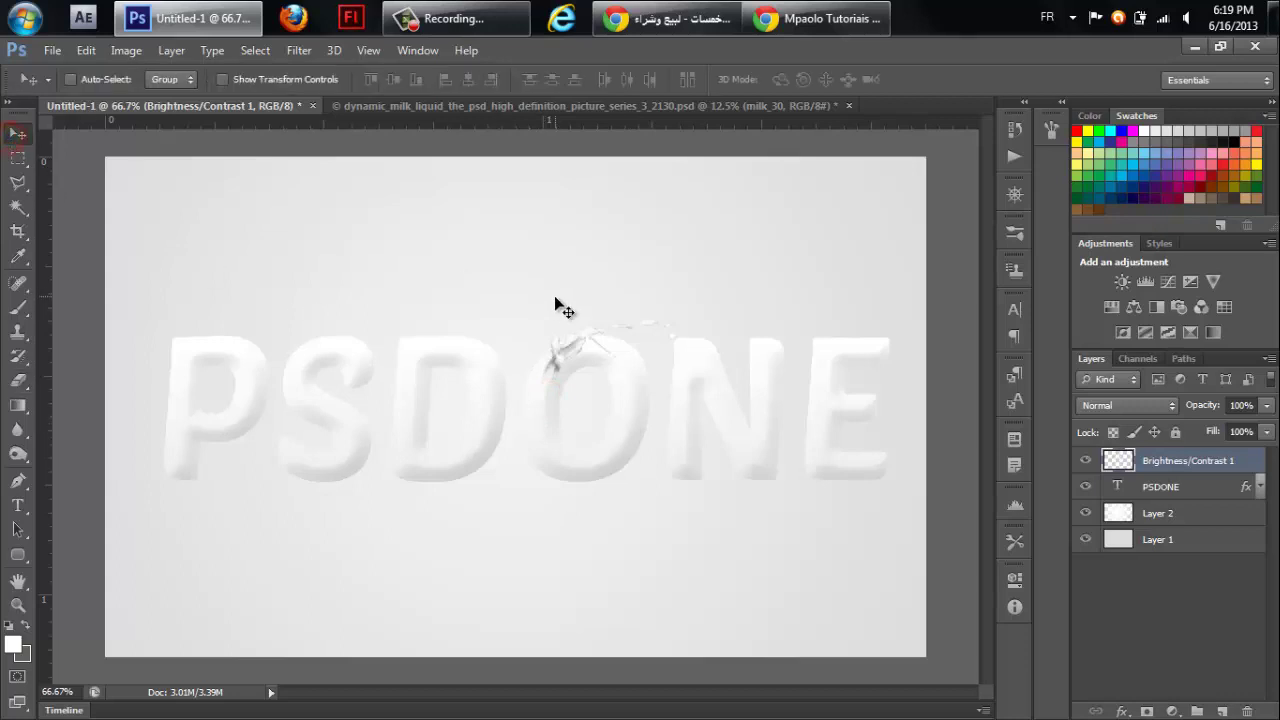
# Drag the milk_26 splash from the milk PSD into the PSDONE document.
pyautogui.click(535, 104)
pyautogui.click(1155, 610)
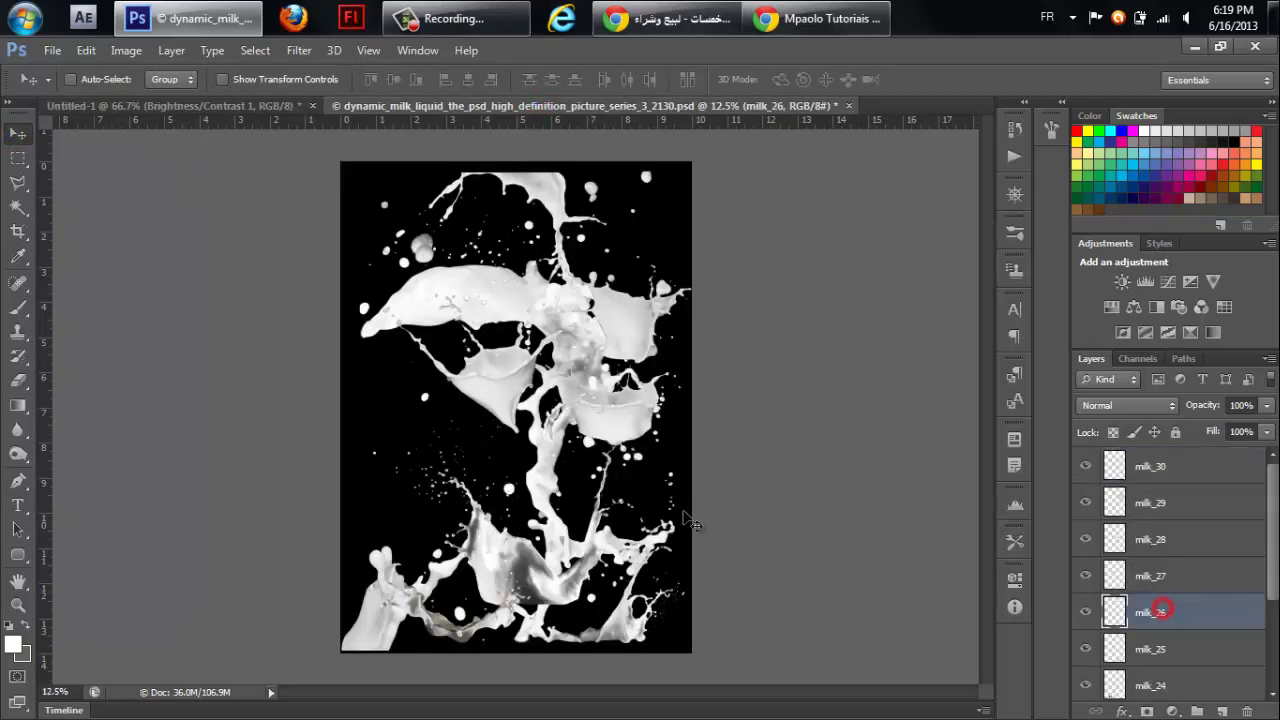
pyautogui.moveTo(677, 503)
pyautogui.mouseDown()
pyautogui.moveTo(665, 650)
pyautogui.moveTo(443, 214)
pyautogui.moveTo(285, 107)
pyautogui.moveTo(520, 287)
pyautogui.mouseUp()
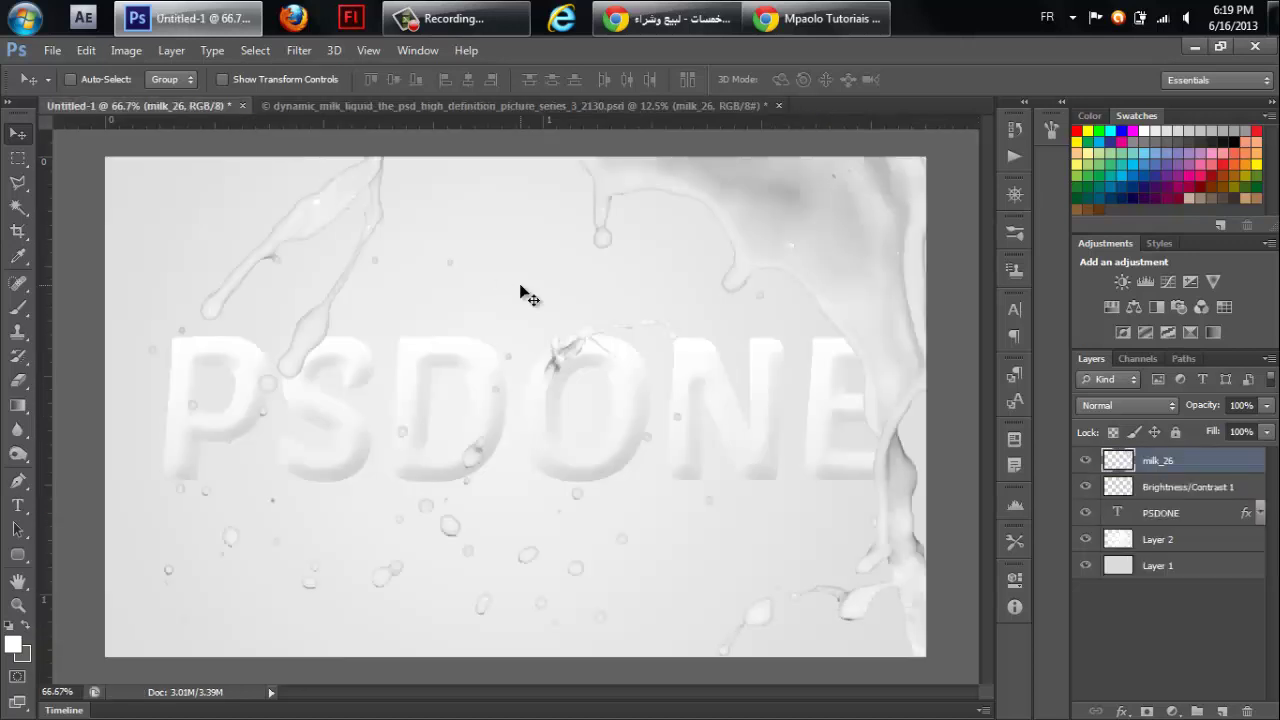
# Scale milk_26 to 19.93%, rotate it about −89° and place it over the E.
pyautogui.hotkey('ctrl', 't')
pyautogui.moveTo(800, 507); pyautogui.dragTo(843, 574)
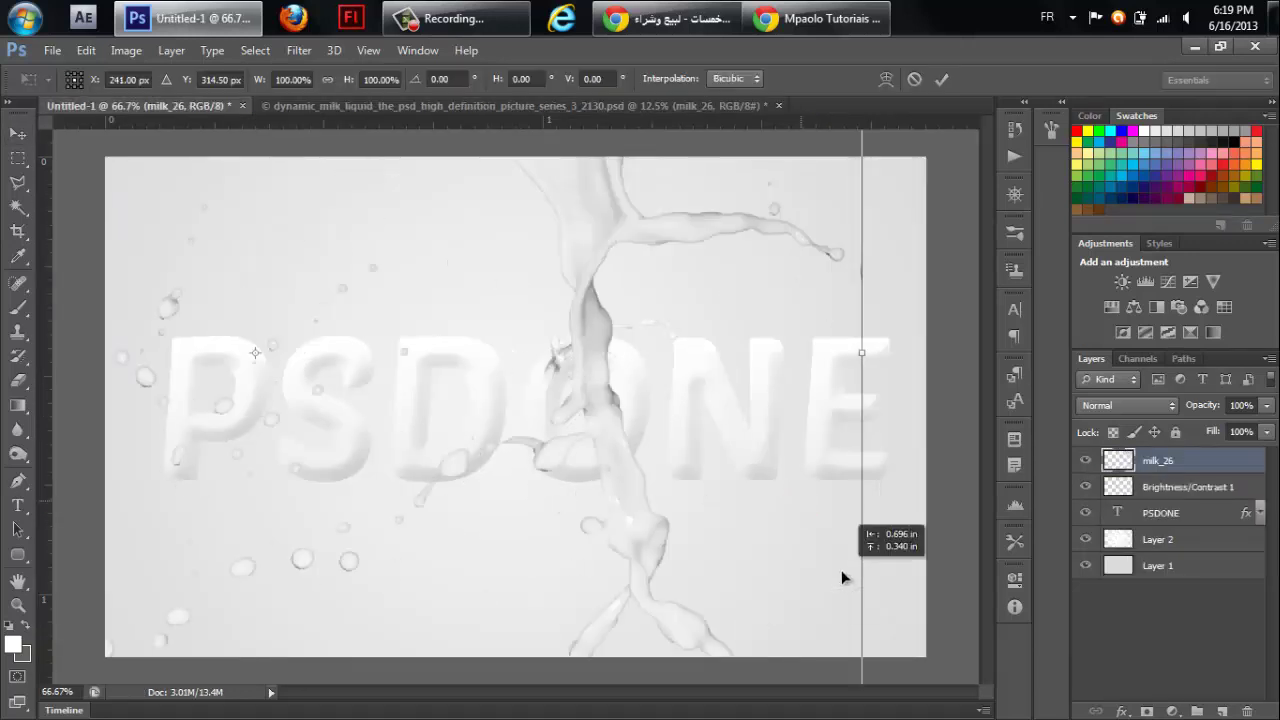
pyautogui.moveTo(769, 611)
pyautogui.mouseDown()
pyautogui.moveTo(868, 547)
pyautogui.moveTo(584, 335)
pyautogui.mouseUp()
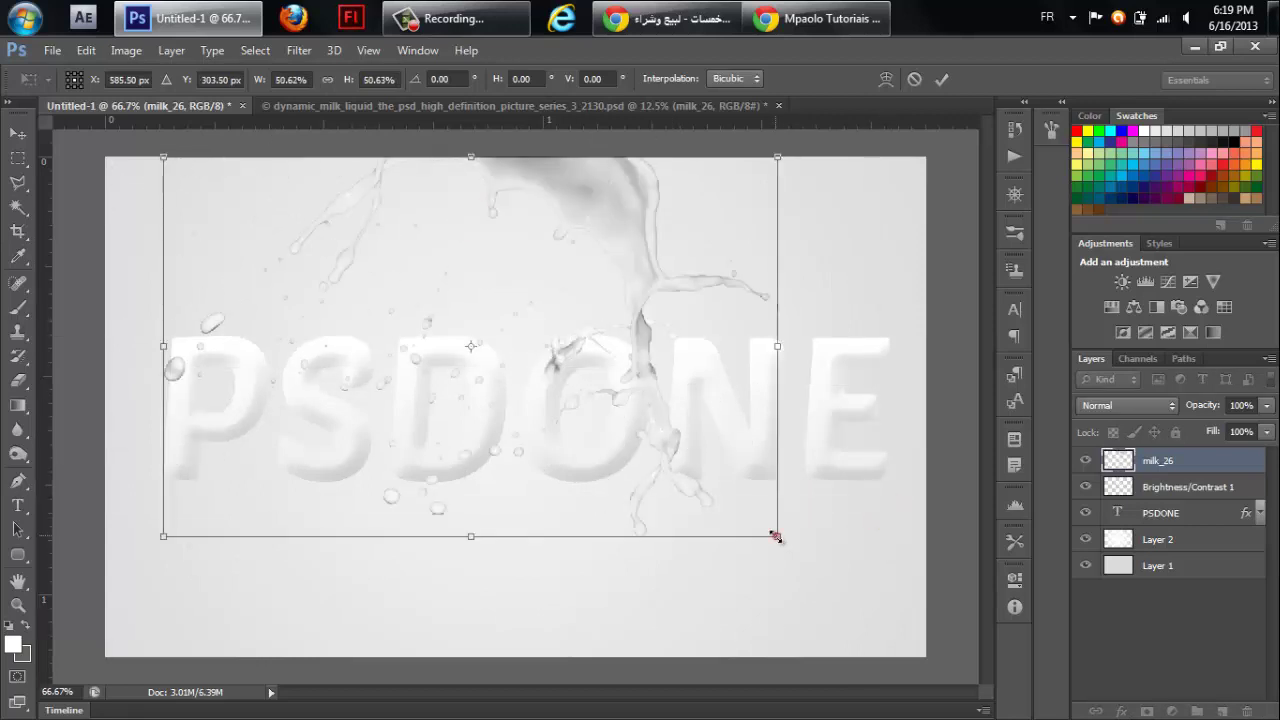
pyautogui.moveTo(771, 527); pyautogui.dragTo(611, 386)
pyautogui.moveTo(567, 538); pyautogui.dragTo(600, 268)
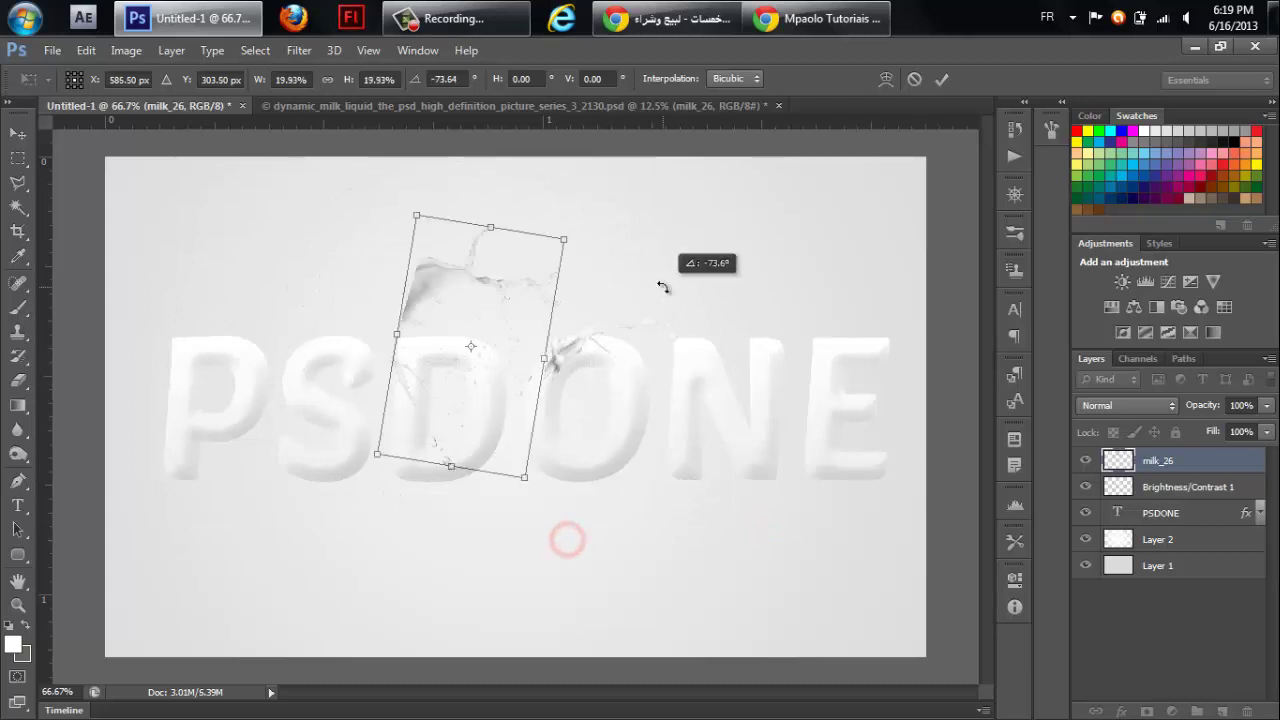
pyautogui.moveTo(470, 328); pyautogui.dragTo(830, 393)
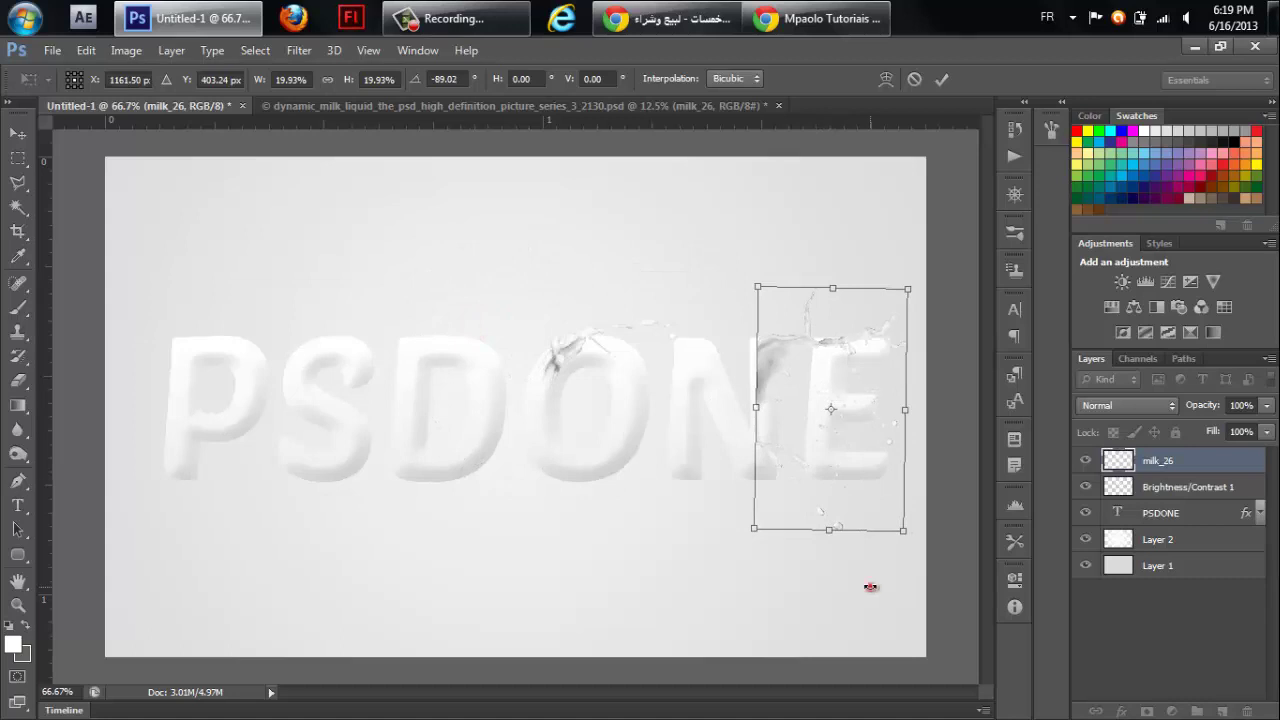
pyautogui.moveTo(866, 591); pyautogui.dragTo(870, 589)
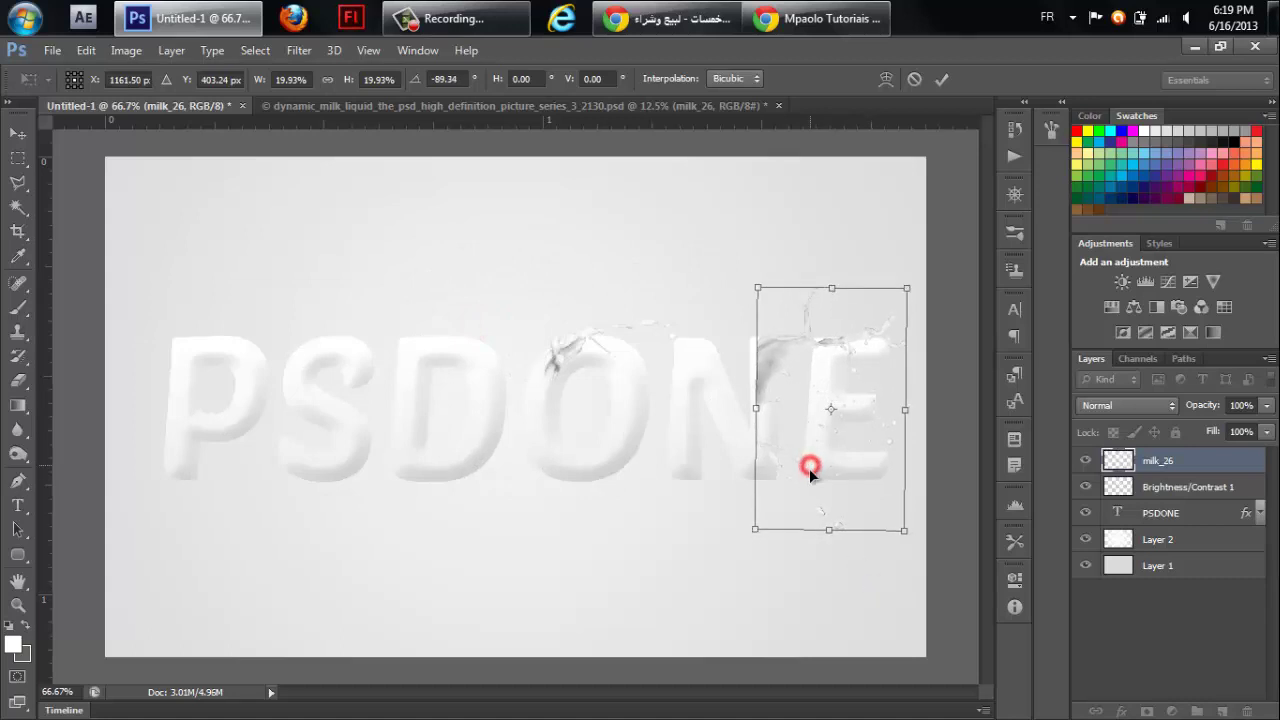
pyautogui.moveTo(810, 466); pyautogui.dragTo(809, 472)
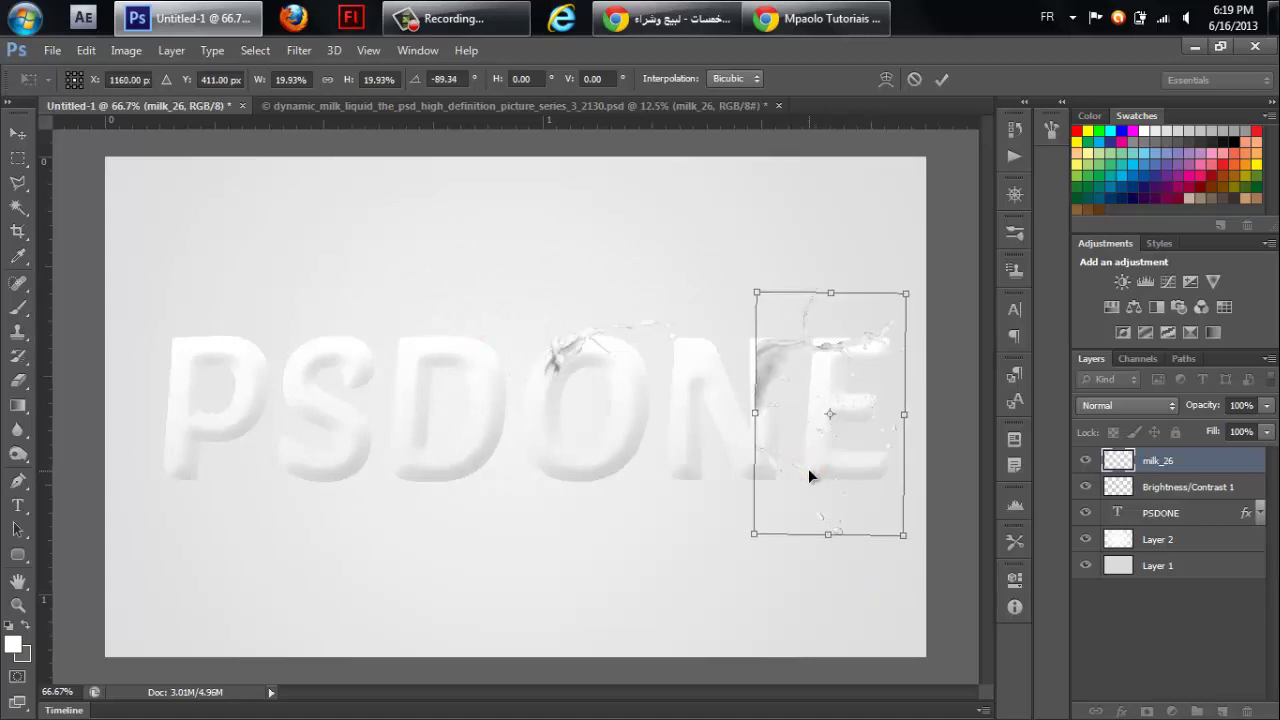
pyautogui.press('Return')
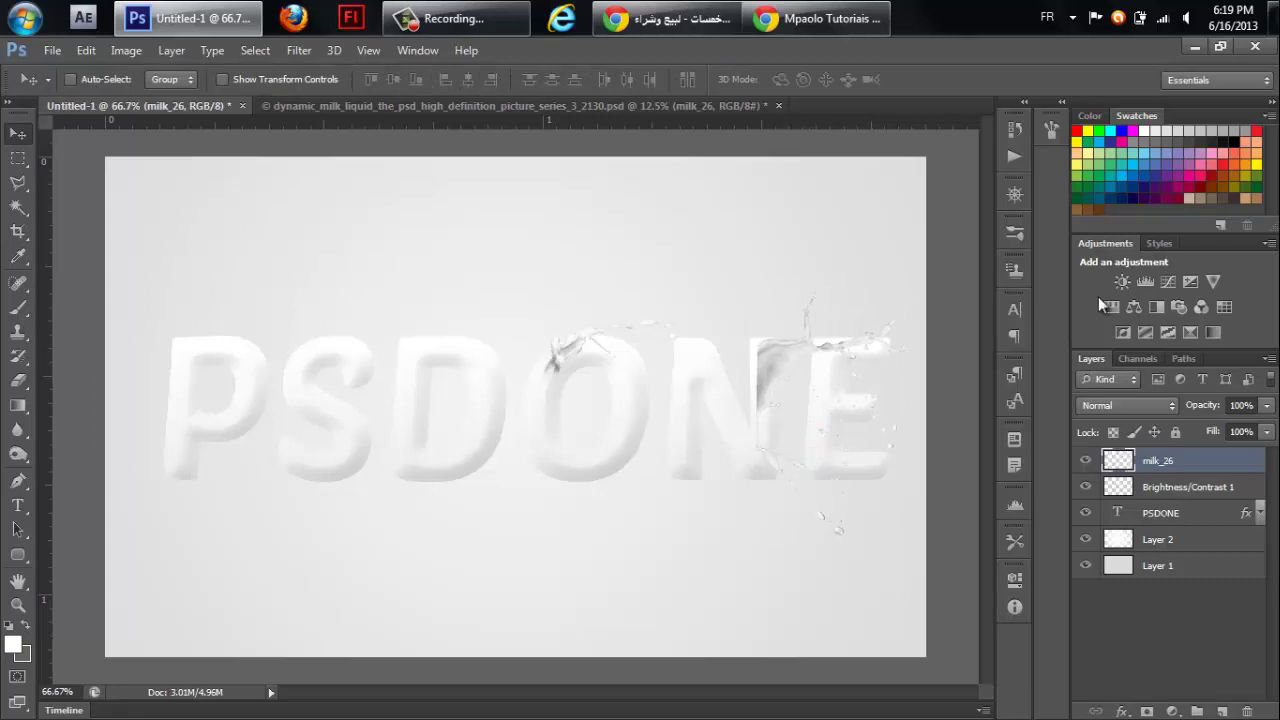
# Clip a Brightness/Contrast adjustment with brightness 29 to the milk_26 layer.
pyautogui.click(1122, 281)
pyautogui.rightClick(1195, 461)
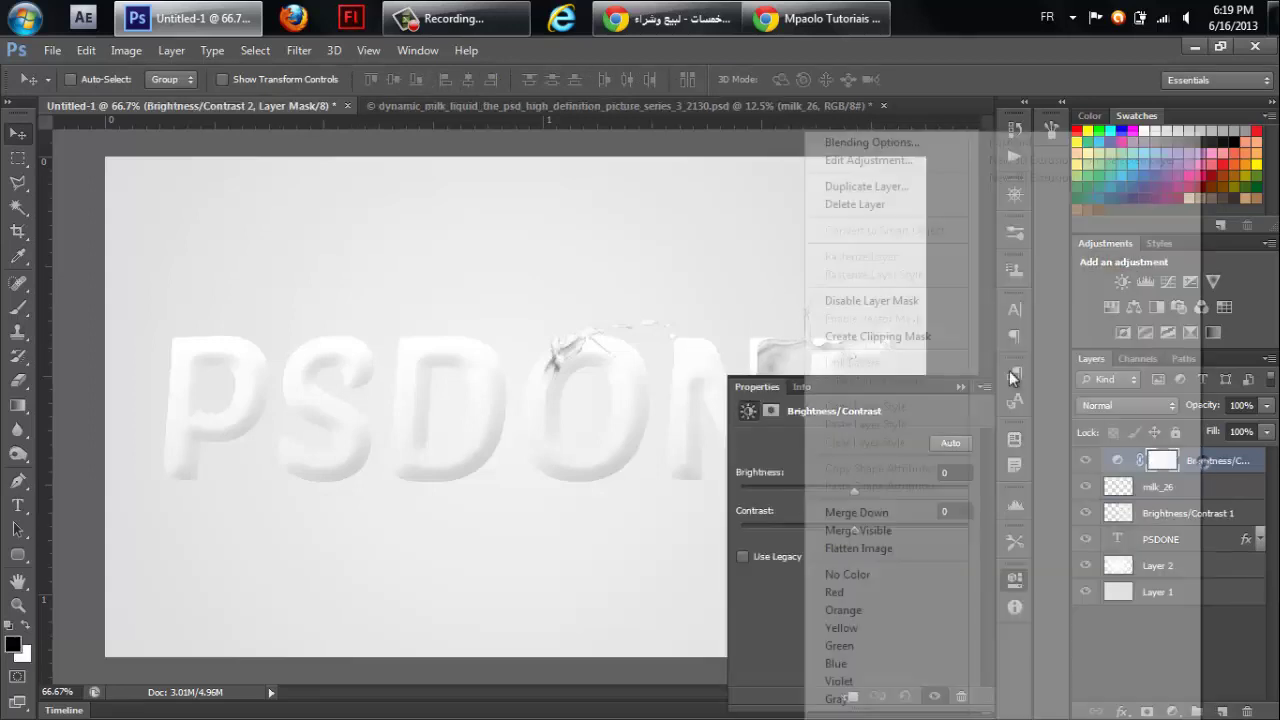
pyautogui.click(895, 337)
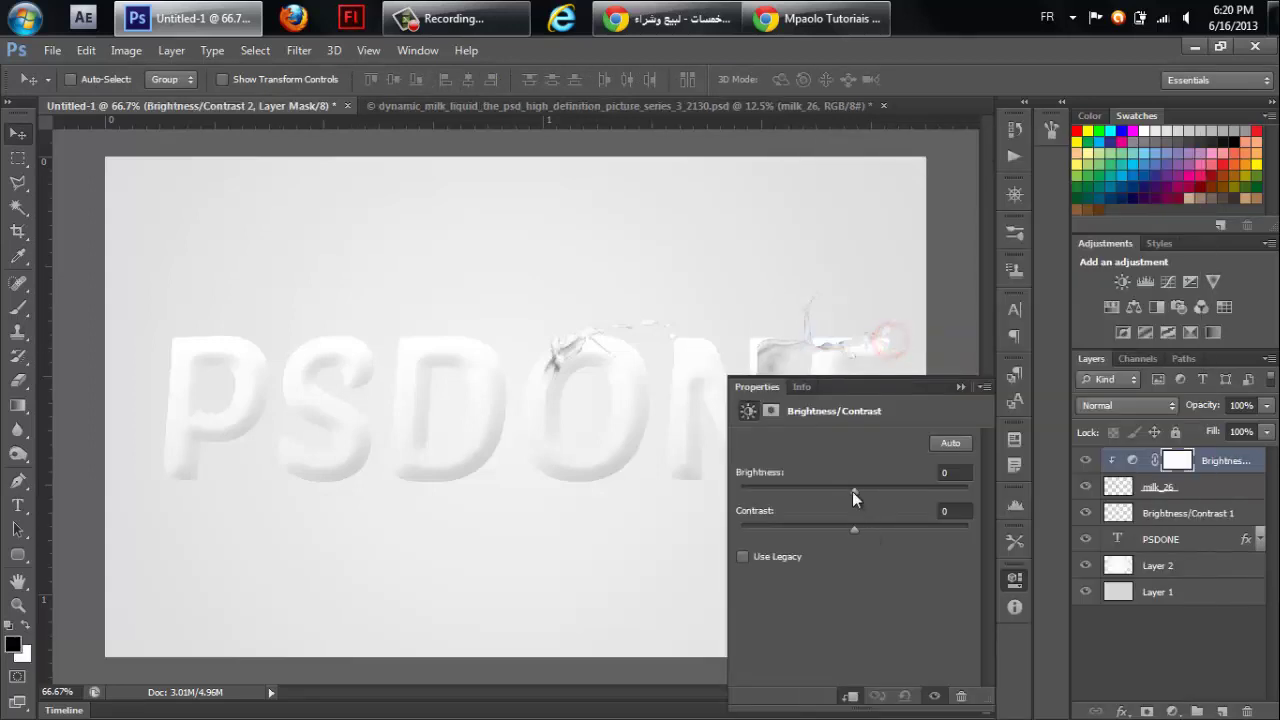
pyautogui.moveTo(863, 494); pyautogui.dragTo(876, 499)
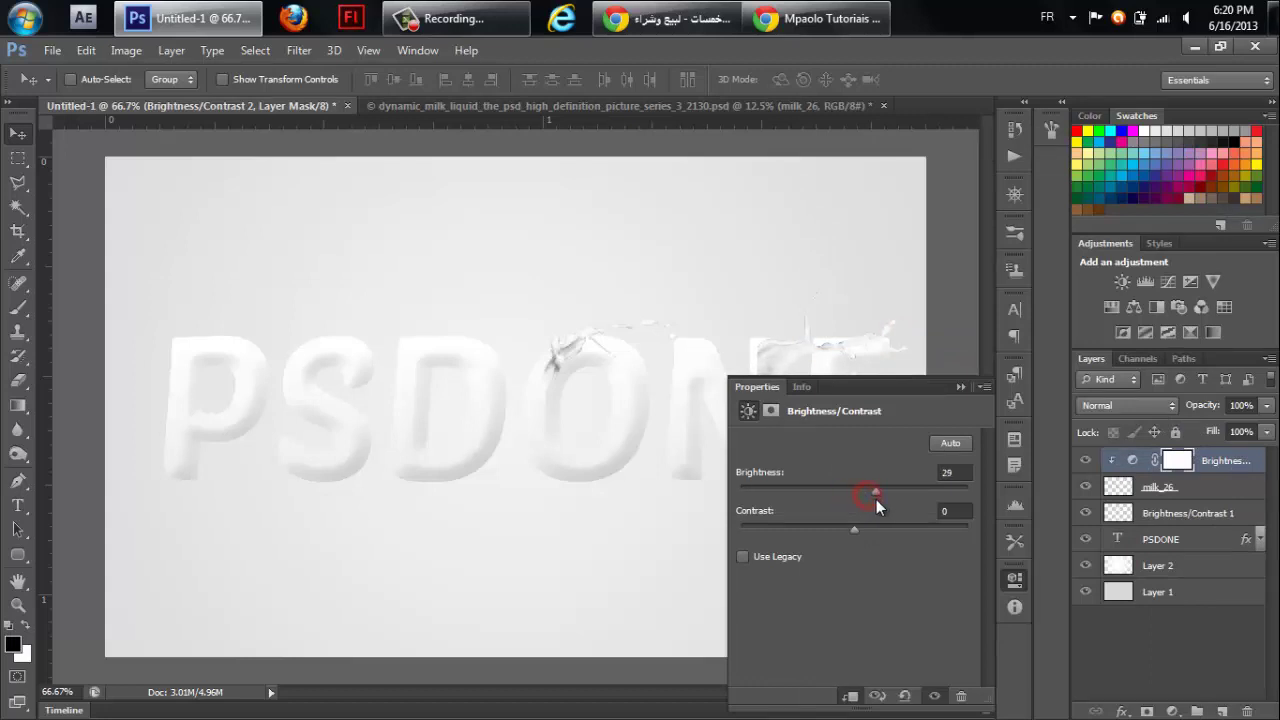
pyautogui.click(958, 388)
pyautogui.click(1208, 486)
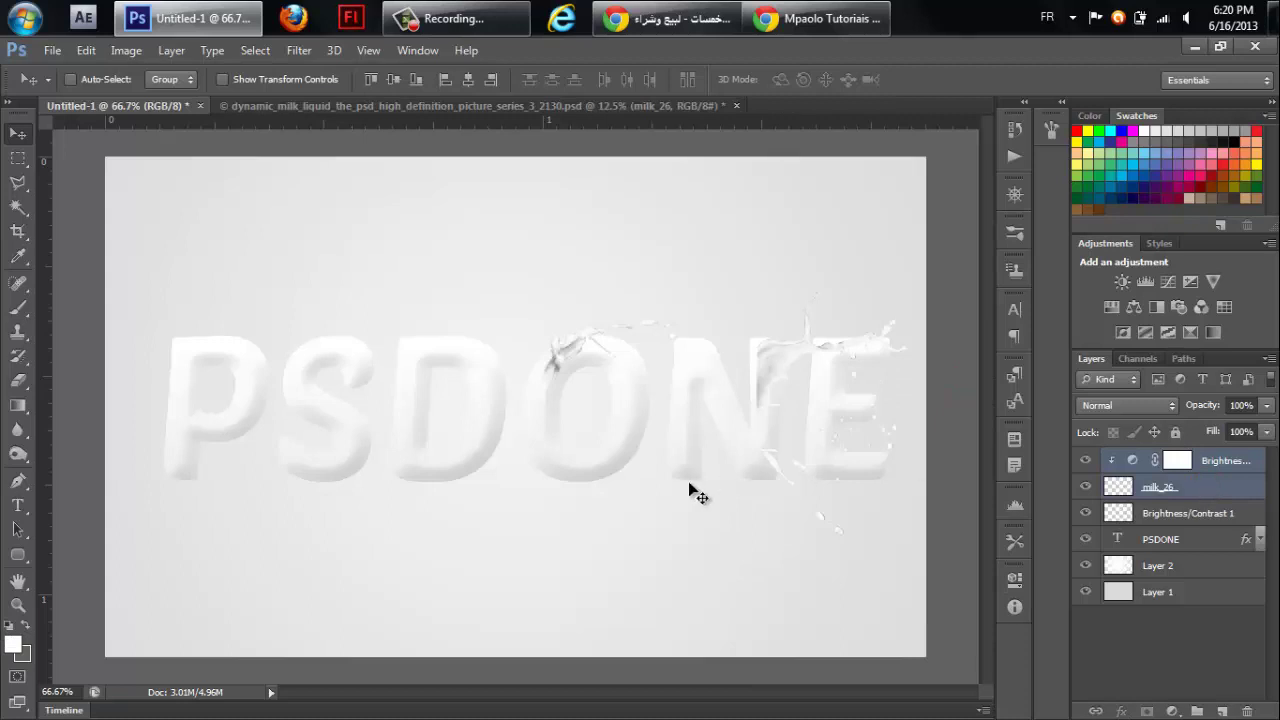
# Softly erase the milk_26 splash over the N and the E's top right at 25% opacity.
pyautogui.click(1168, 492)
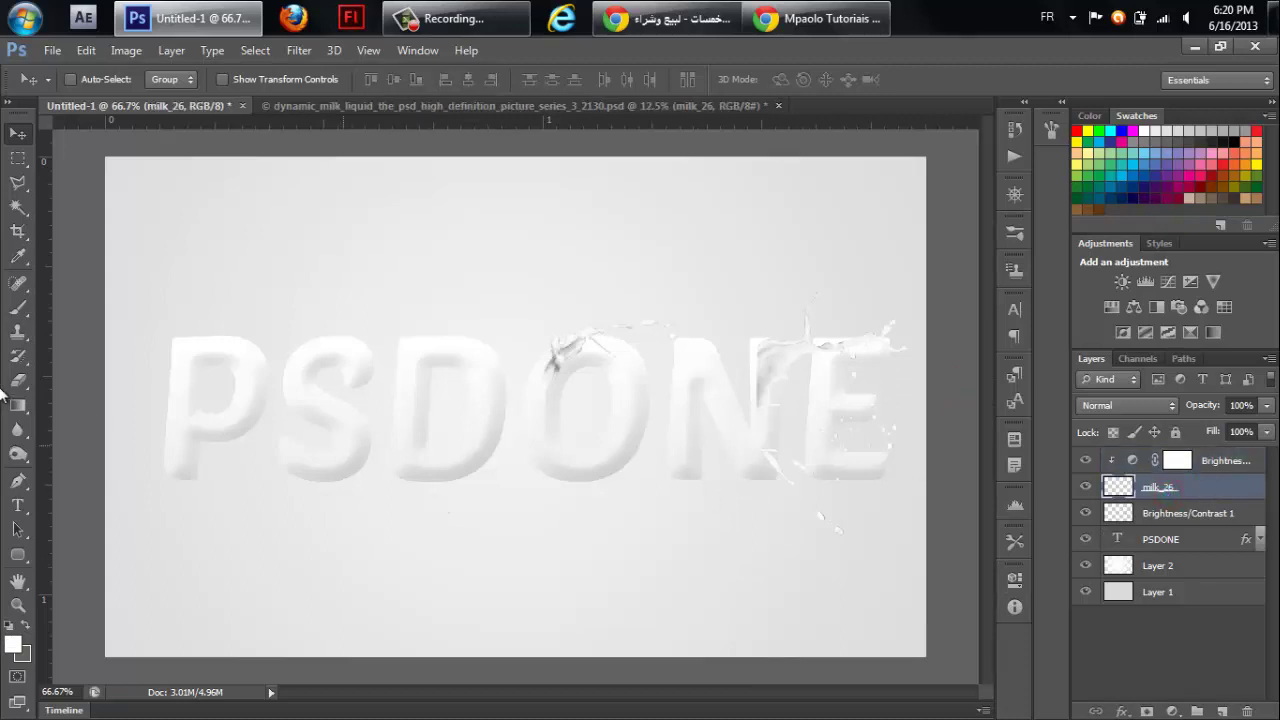
pyautogui.click(18, 380)
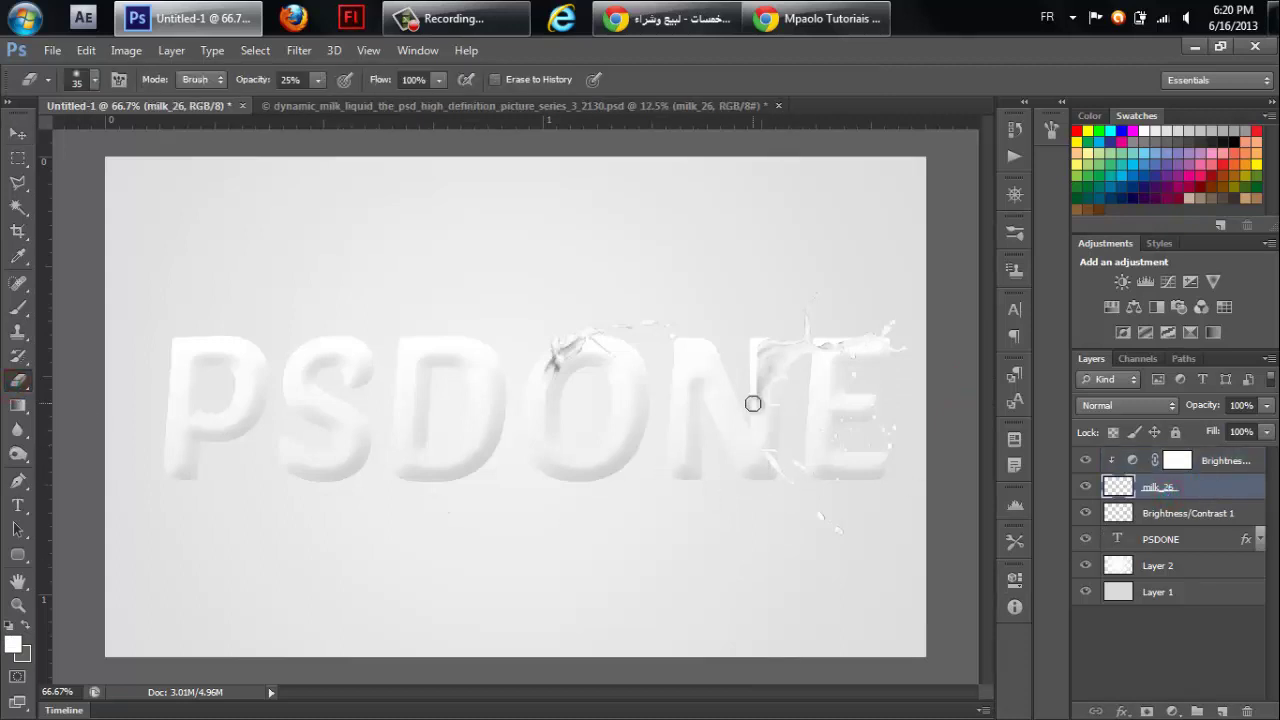
pyautogui.moveTo(752, 403)
pyautogui.mouseDown()
pyautogui.moveTo(760, 414)
pyautogui.moveTo(751, 317)
pyautogui.mouseUp()
pyautogui.moveTo(762, 431); pyautogui.dragTo(762, 472)
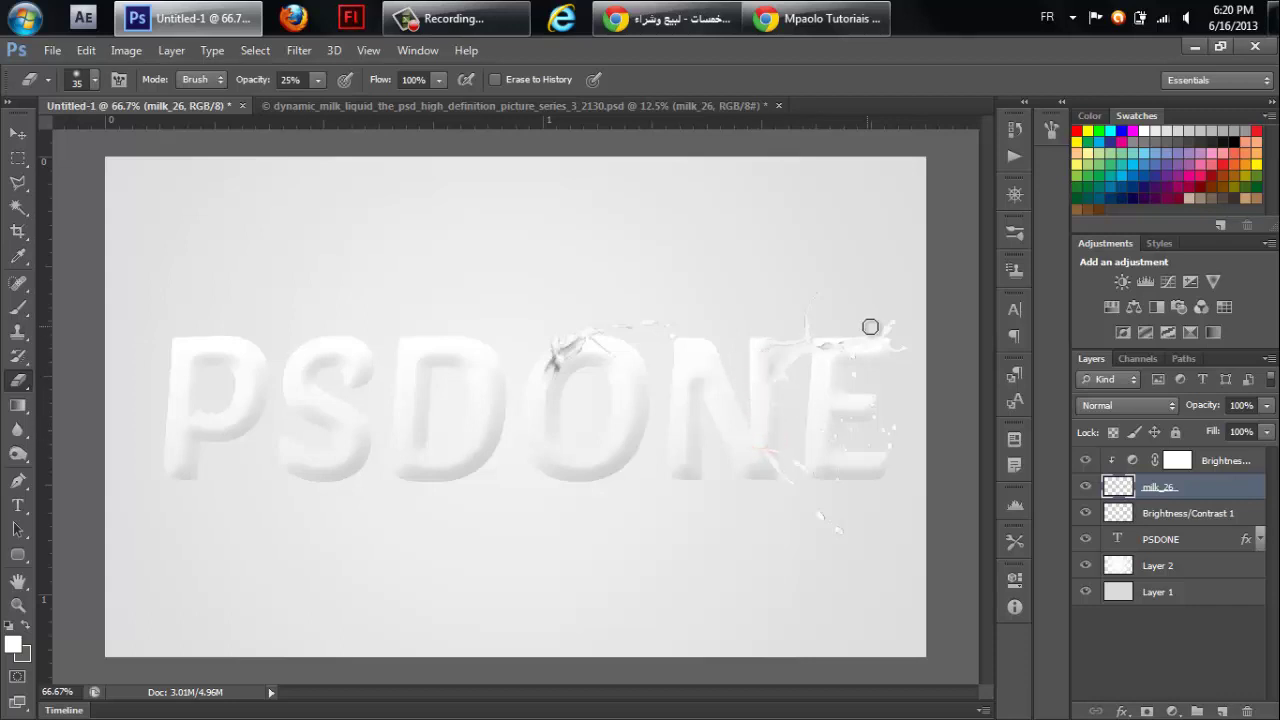
pyautogui.moveTo(880, 326); pyautogui.dragTo(883, 349)
pyautogui.click(858, 344)
pyautogui.click(866, 346)
# Fade more splash at the N–E junction, the N's lower right and the O's top-left.
pyautogui.moveTo(758, 366); pyautogui.dragTo(758, 349)
pyautogui.click(762, 449)
pyautogui.click(1176, 502)
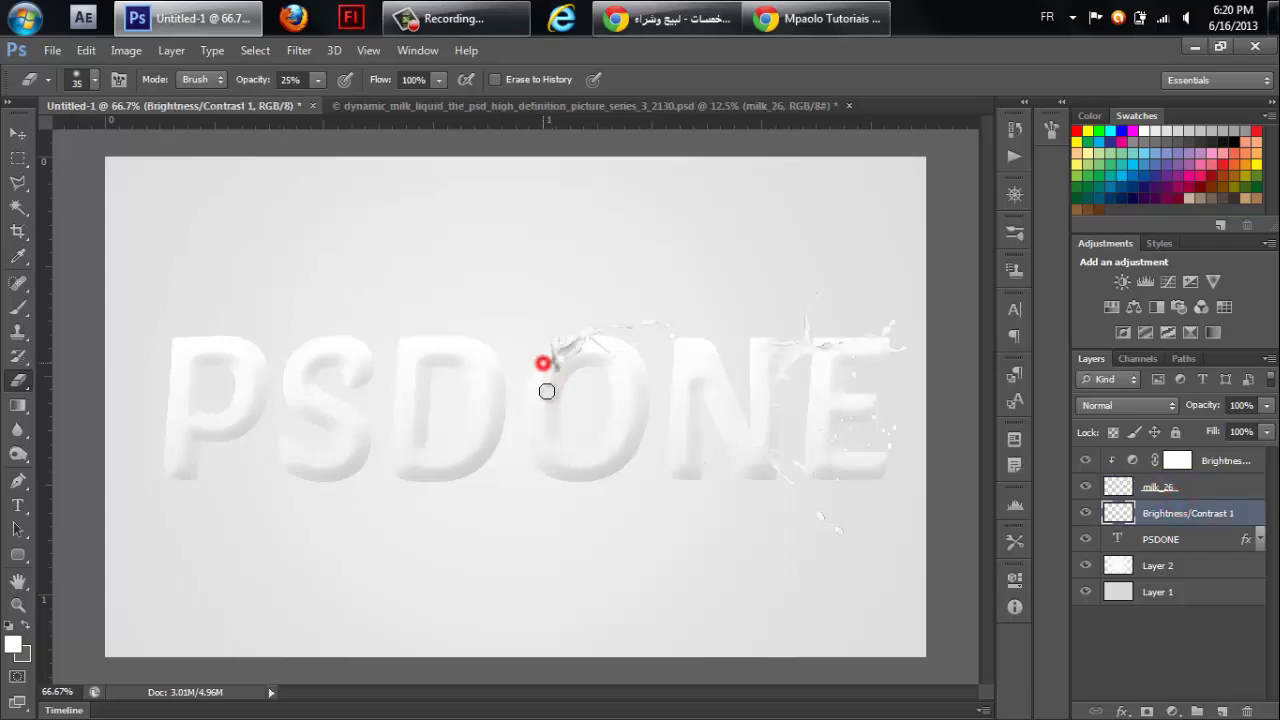
pyautogui.moveTo(547, 383); pyautogui.dragTo(547, 365)
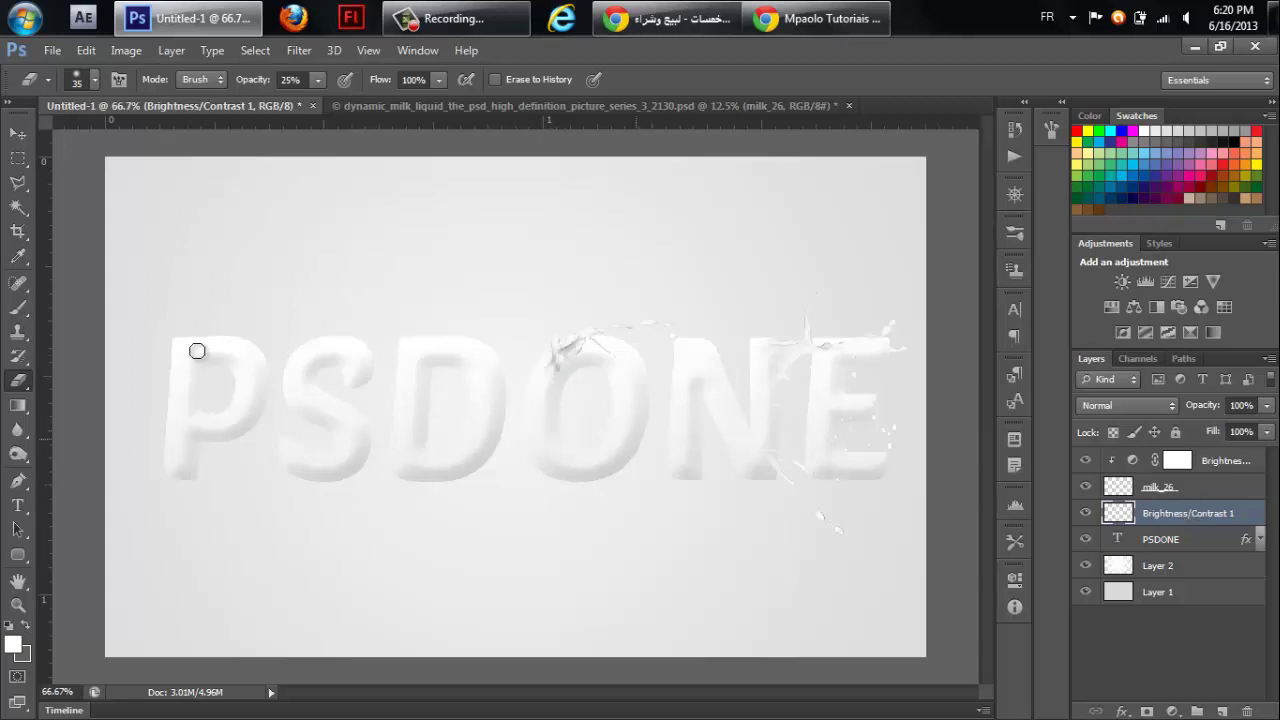
pyautogui.click(18, 133)
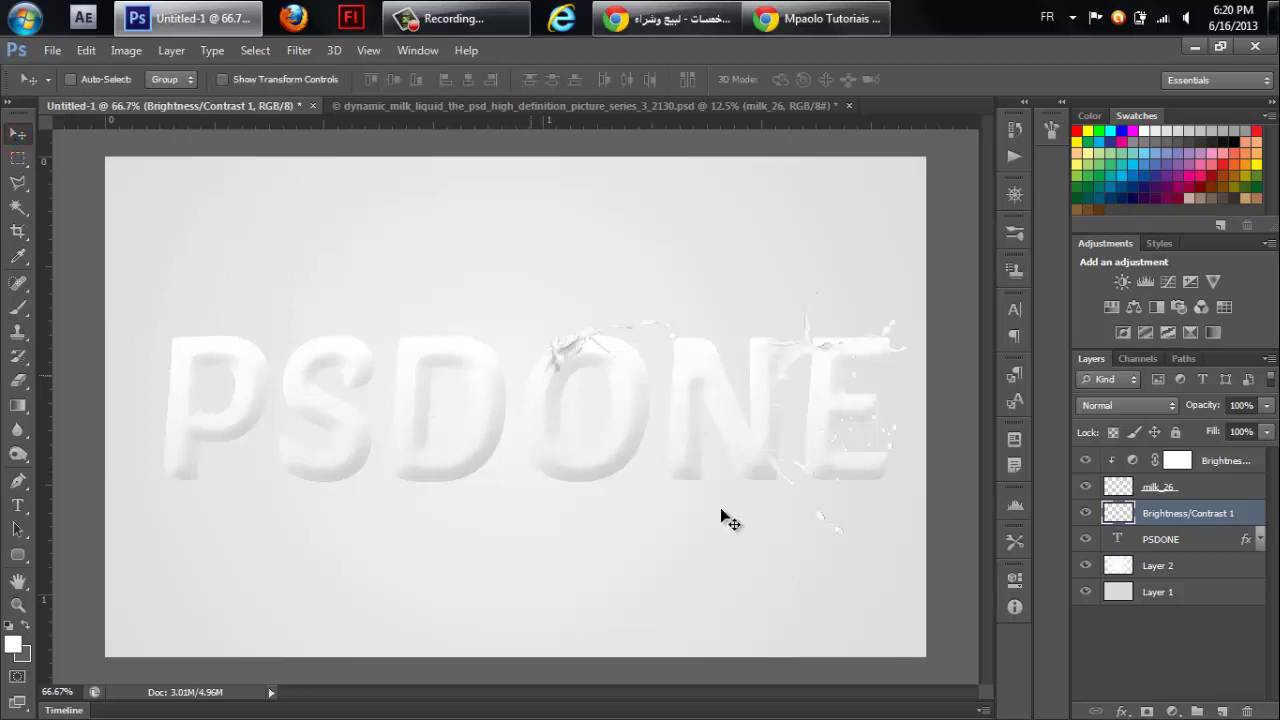
# In the milk splash document, move the milk_25 and milk_24 splashes out of the way.
pyautogui.click(605, 106)
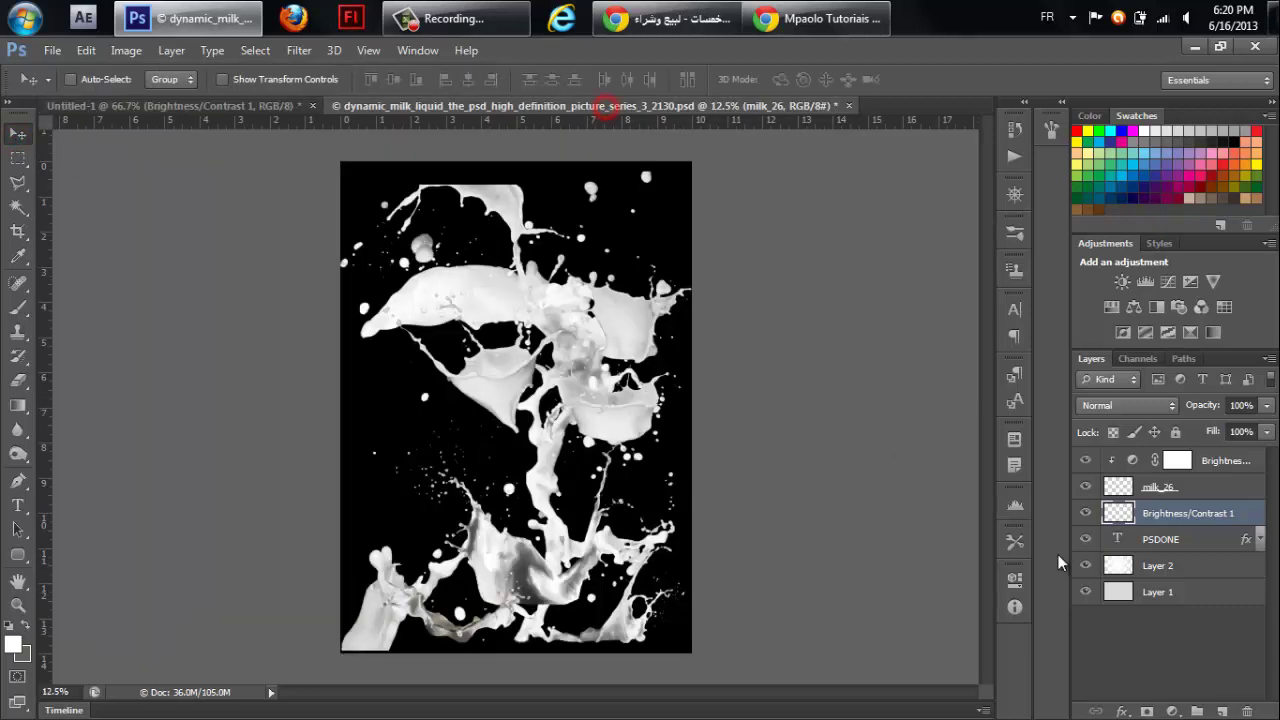
pyautogui.click(1179, 640)
pyautogui.moveTo(607, 537); pyautogui.dragTo(468, 388)
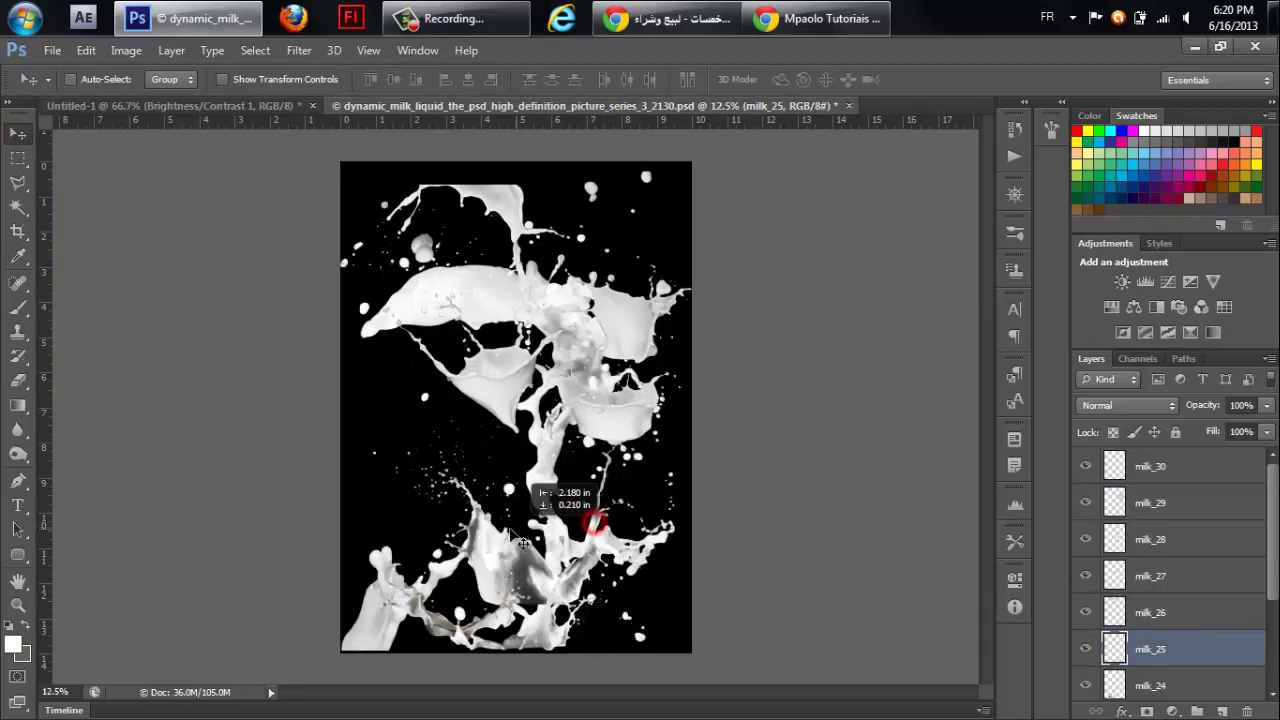
pyautogui.click(236, 116)
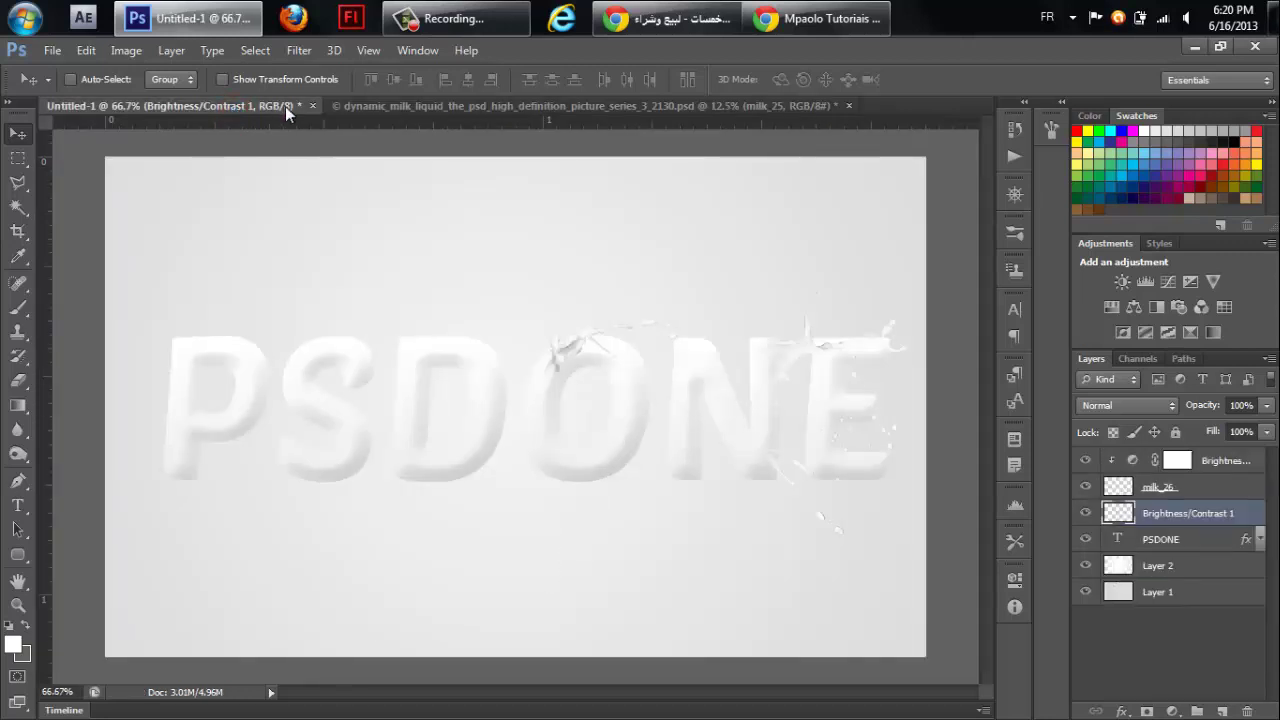
pyautogui.click(399, 104)
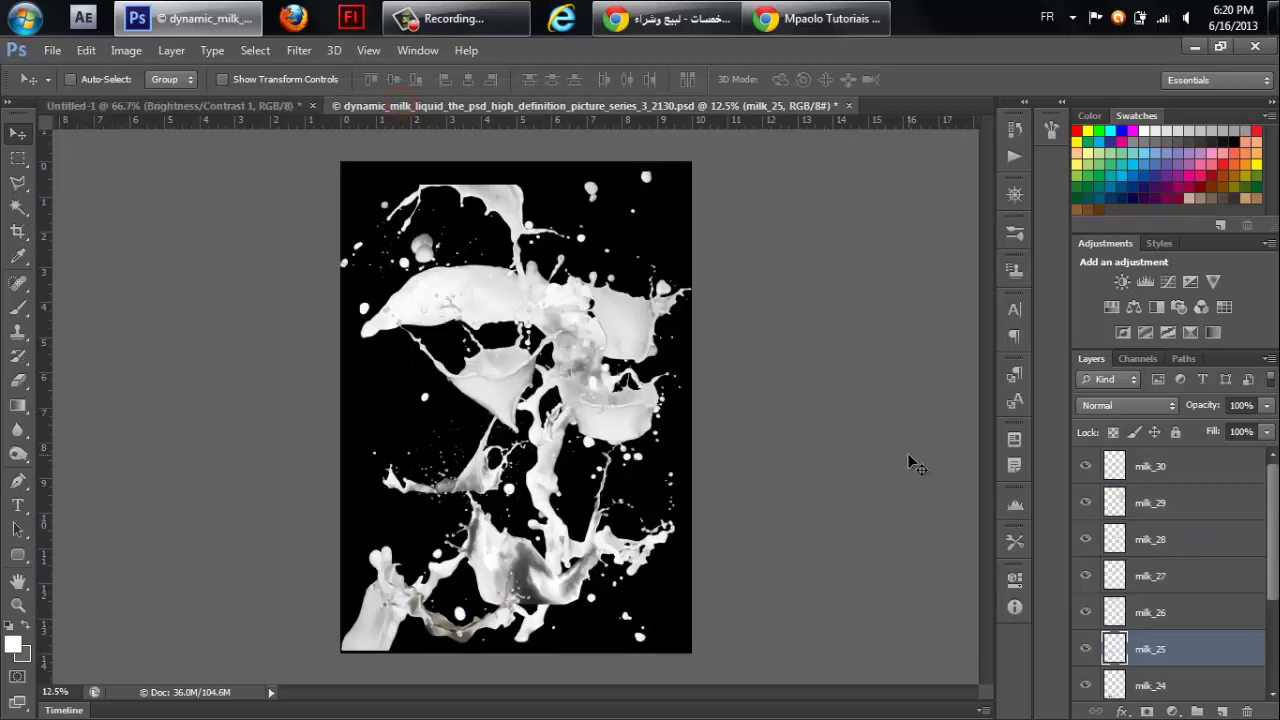
pyautogui.moveTo(1276, 557); pyautogui.dragTo(1228, 593)
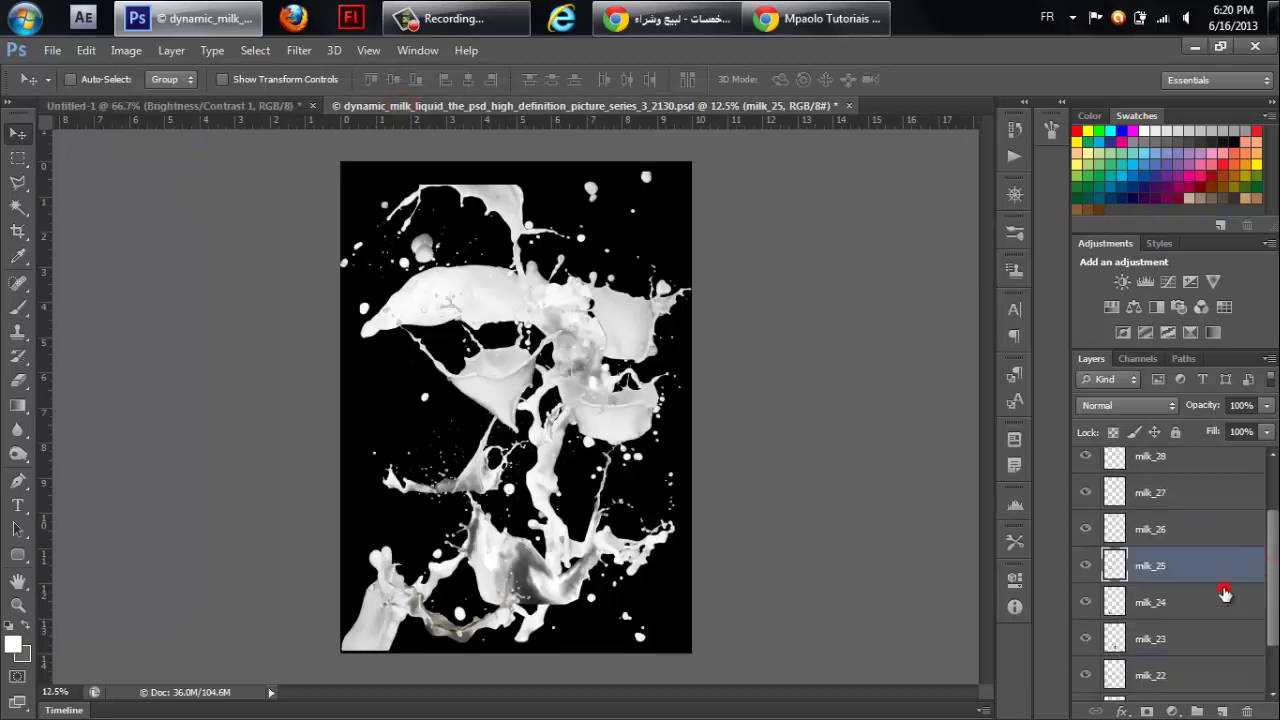
pyautogui.click(1225, 593)
pyautogui.moveTo(610, 470); pyautogui.dragTo(584, 330)
# Reposition the milk_23, milk_22 and milk_21 splashes, then hide milk_21.
pyautogui.click(1186, 634)
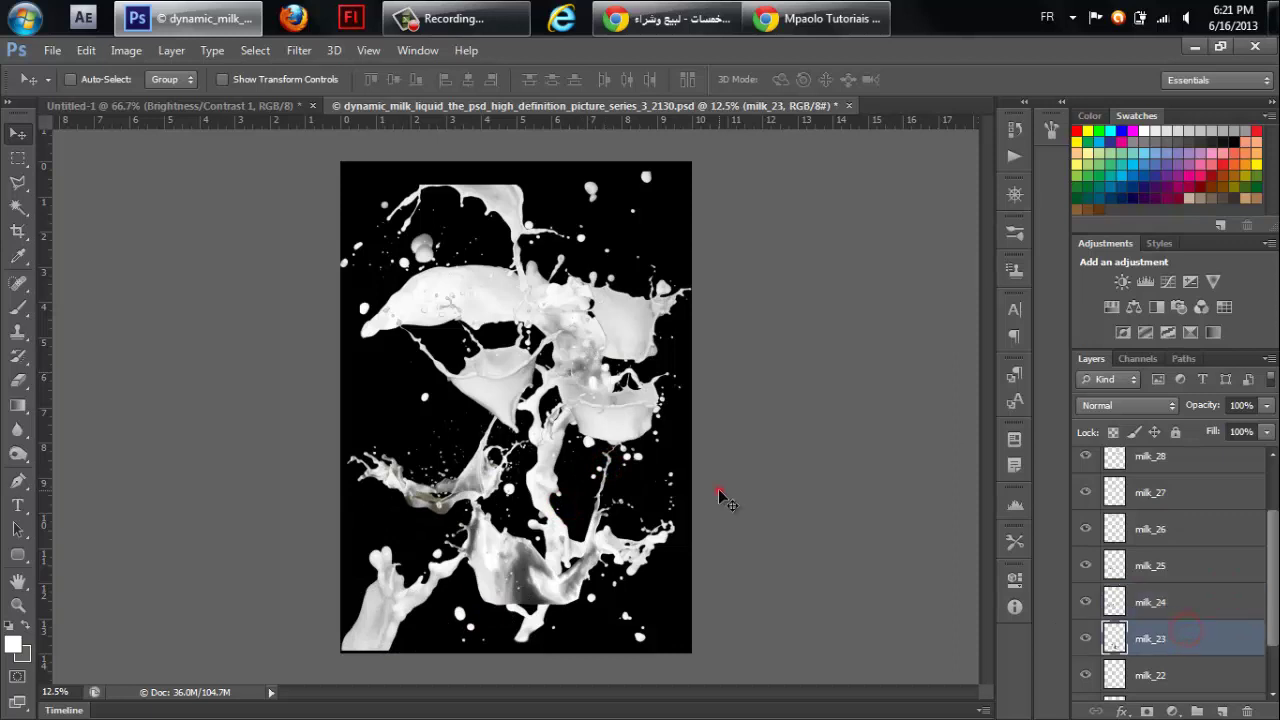
pyautogui.moveTo(720, 491); pyautogui.dragTo(712, 368)
pyautogui.moveTo(565, 482); pyautogui.dragTo(480, 430)
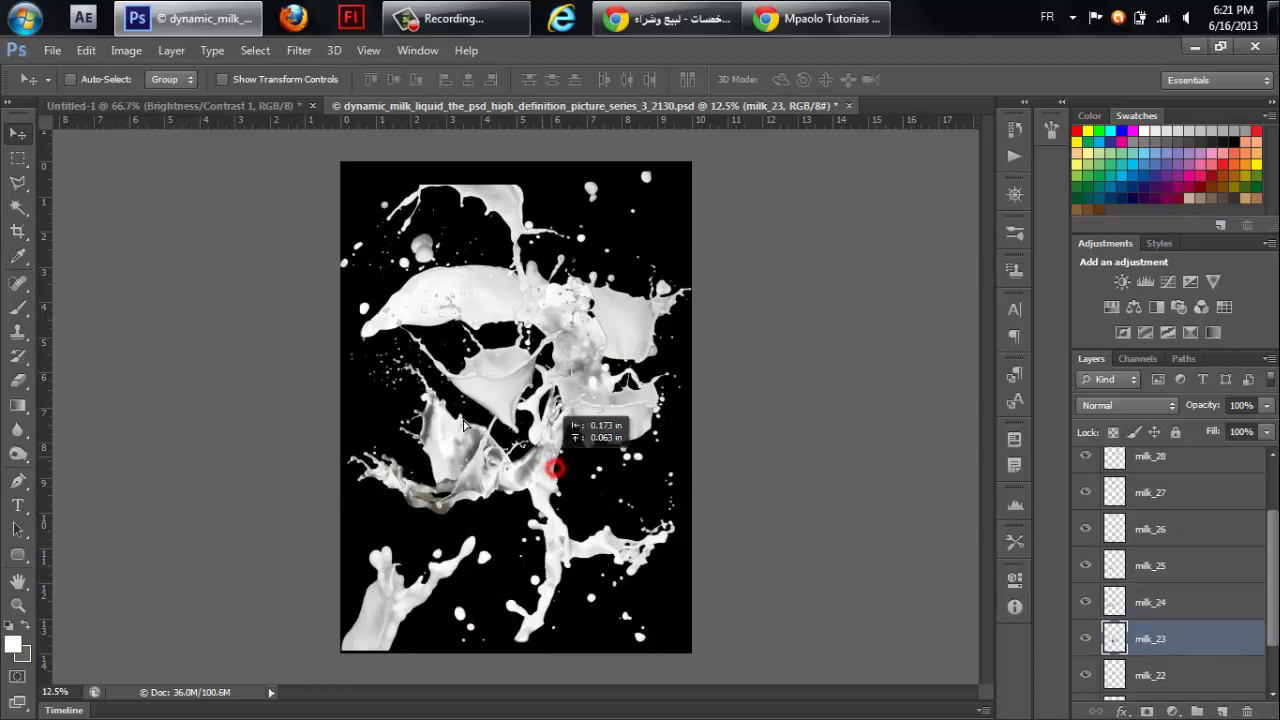
pyautogui.click(1225, 692)
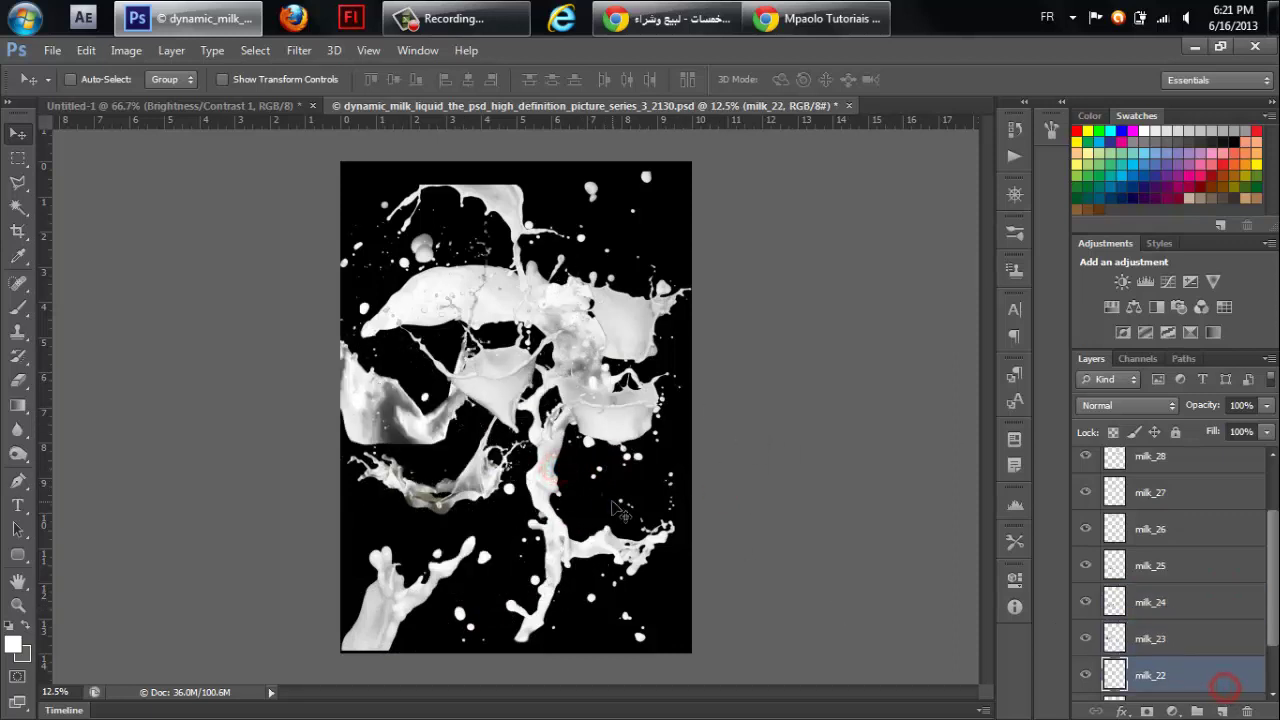
pyautogui.moveTo(613, 508); pyautogui.dragTo(655, 468)
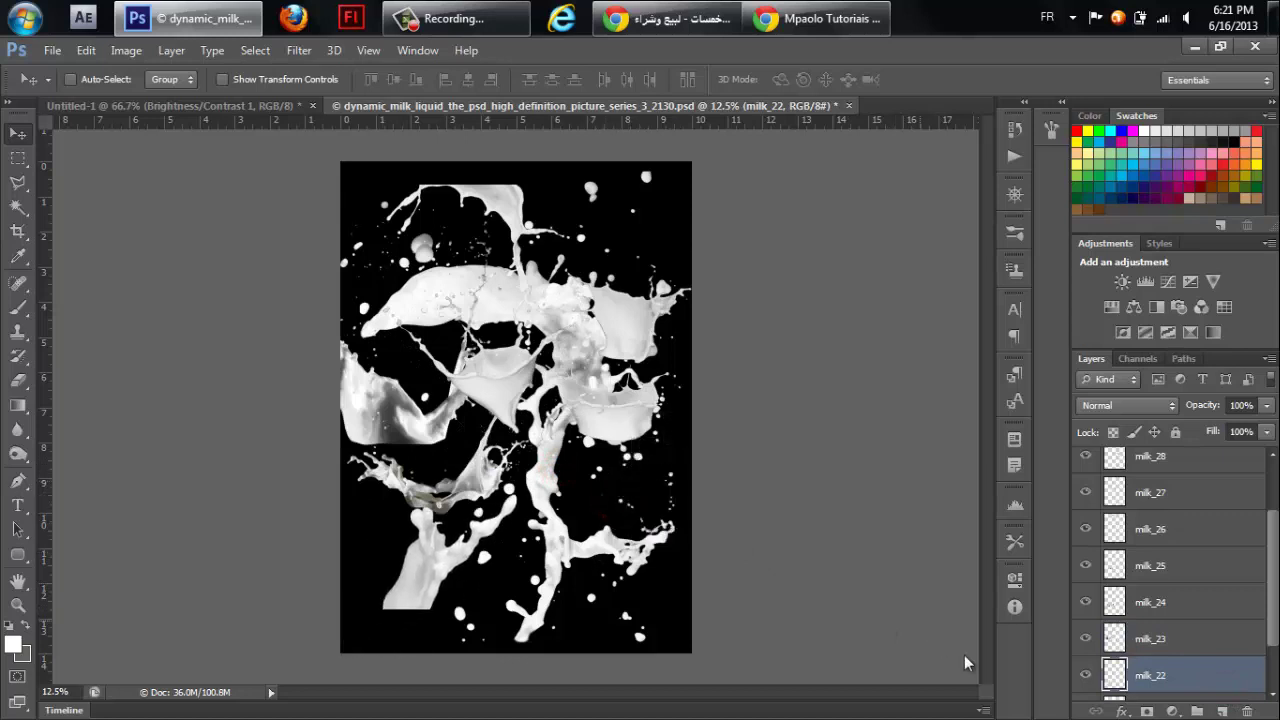
pyautogui.moveTo(1274, 592); pyautogui.dragTo(1271, 630)
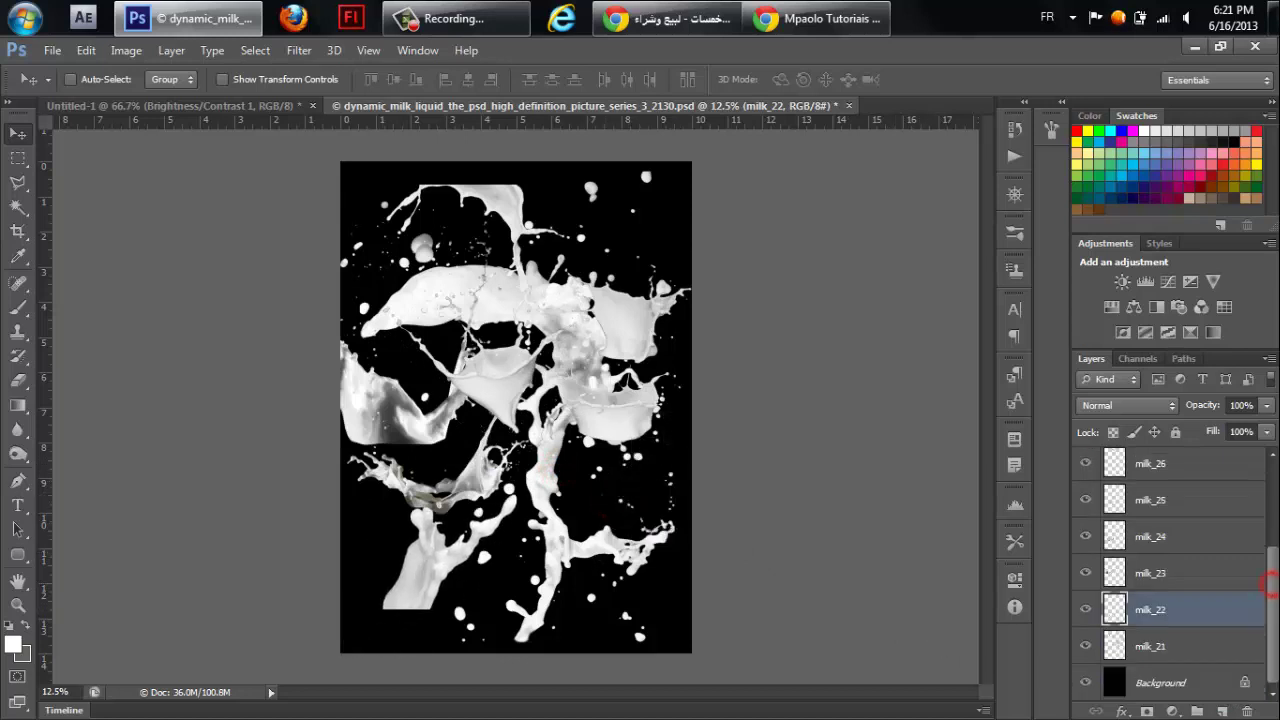
pyautogui.click(1229, 643)
pyautogui.moveTo(545, 500)
pyautogui.mouseDown()
pyautogui.moveTo(576, 380)
pyautogui.moveTo(723, 514)
pyautogui.mouseUp()
pyautogui.click(1087, 646)
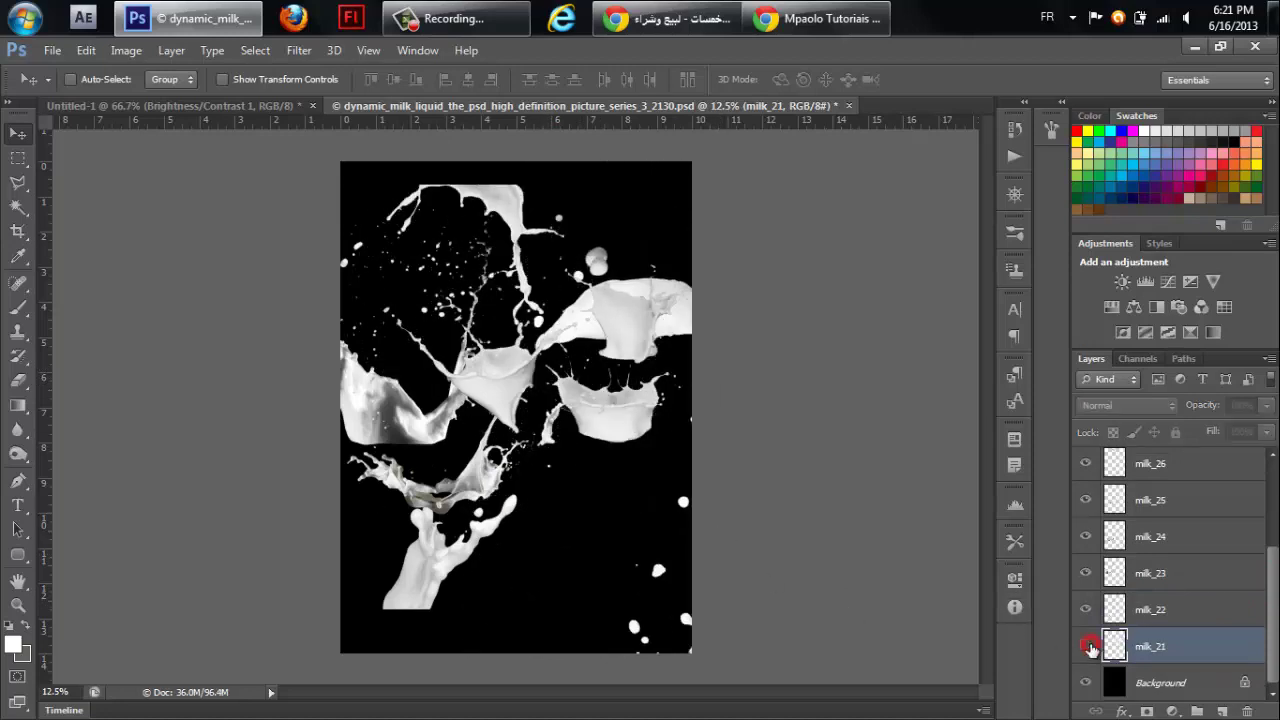
pyautogui.click(1137, 617)
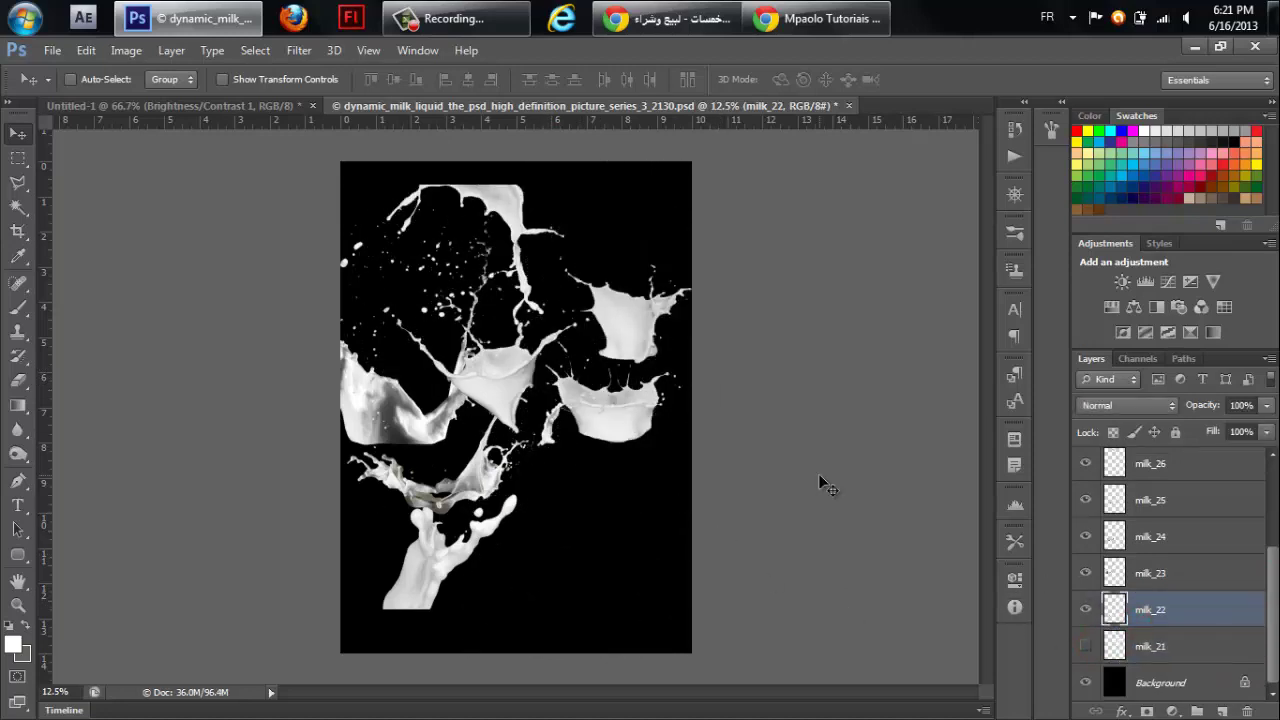
# Open dynamic_milk_liquid_the_psd_high_definition_picture_series_6_5160.psd from the subfolder one level up.
pyautogui.hotkey('ctrl', 'o')
pyautogui.click(818, 90)
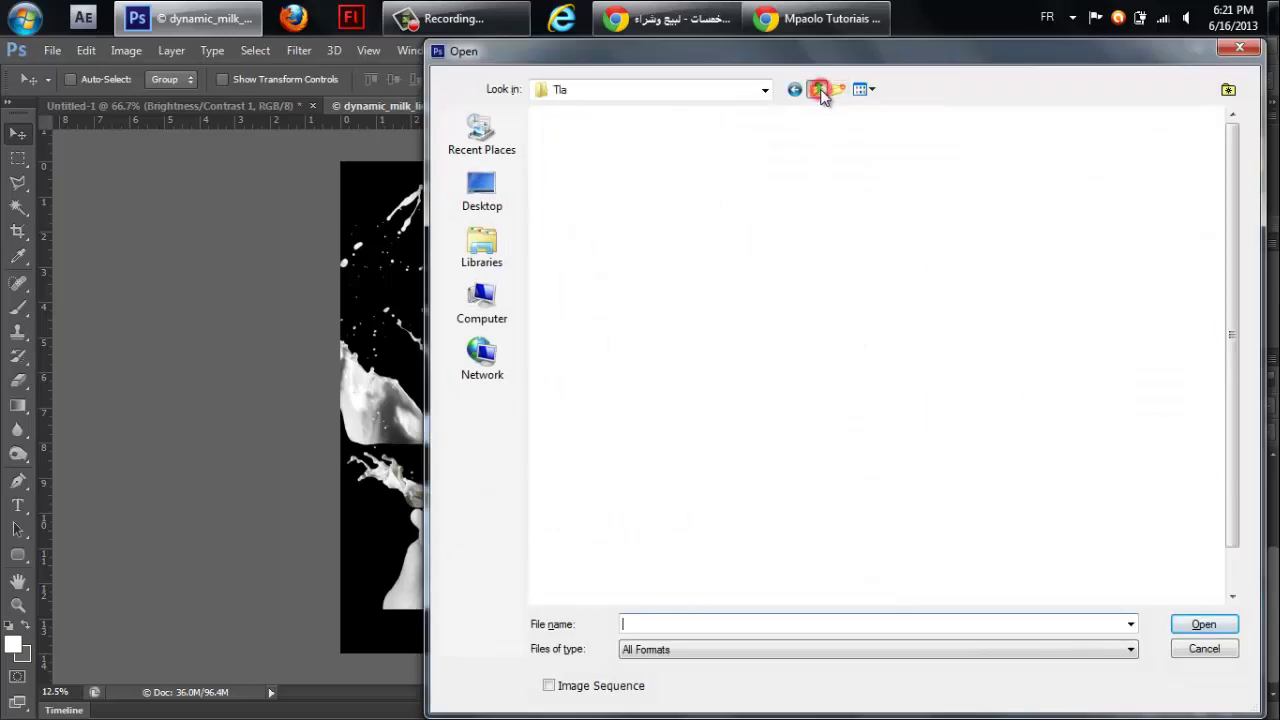
pyautogui.doubleClick(810, 195)
pyautogui.click(685, 185)
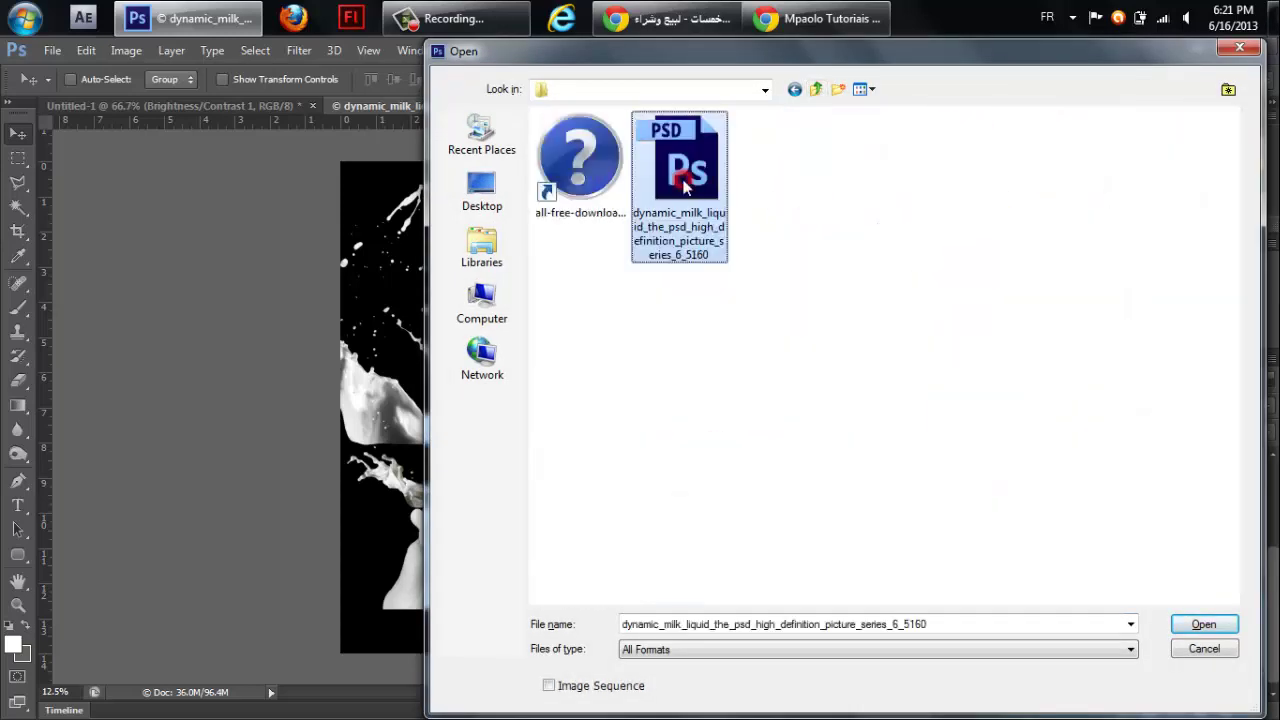
pyautogui.doubleClick(685, 183)
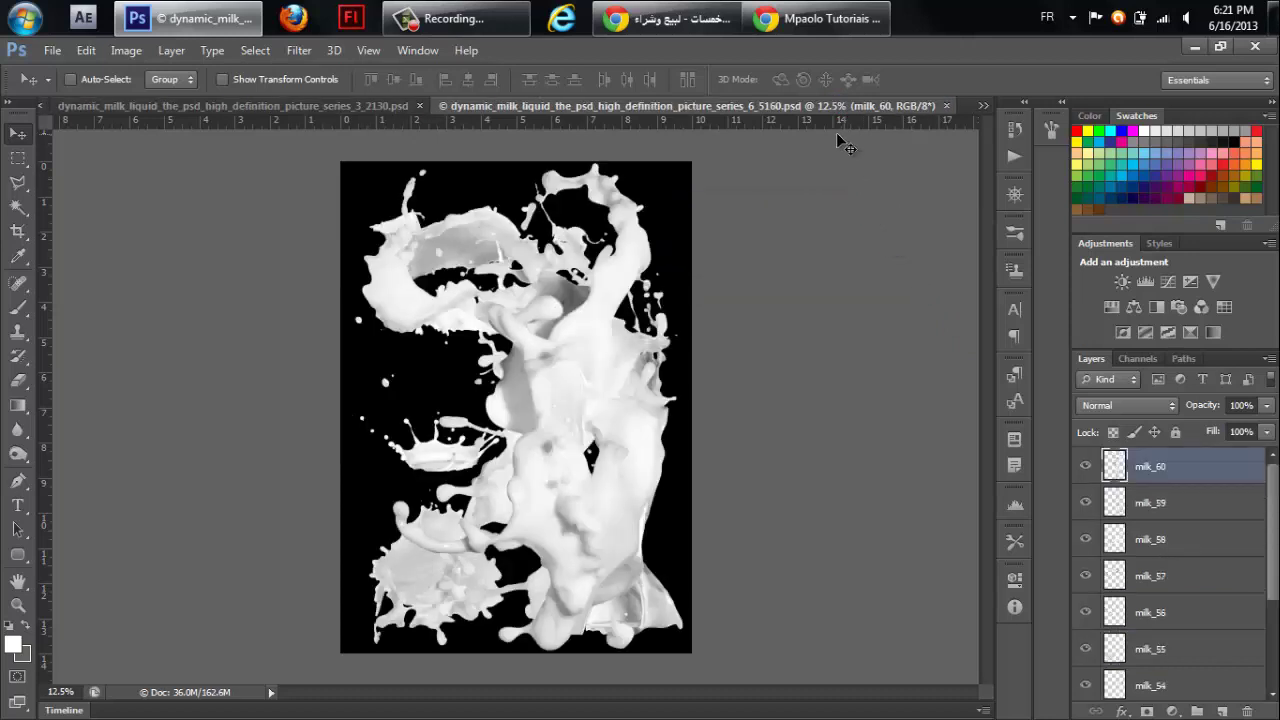
# Hide milk_60, reposition the milk_59 pour, and copy it into the Untitled-1 PSDONE document.
pyautogui.moveTo(630, 360); pyautogui.dragTo(712, 238)
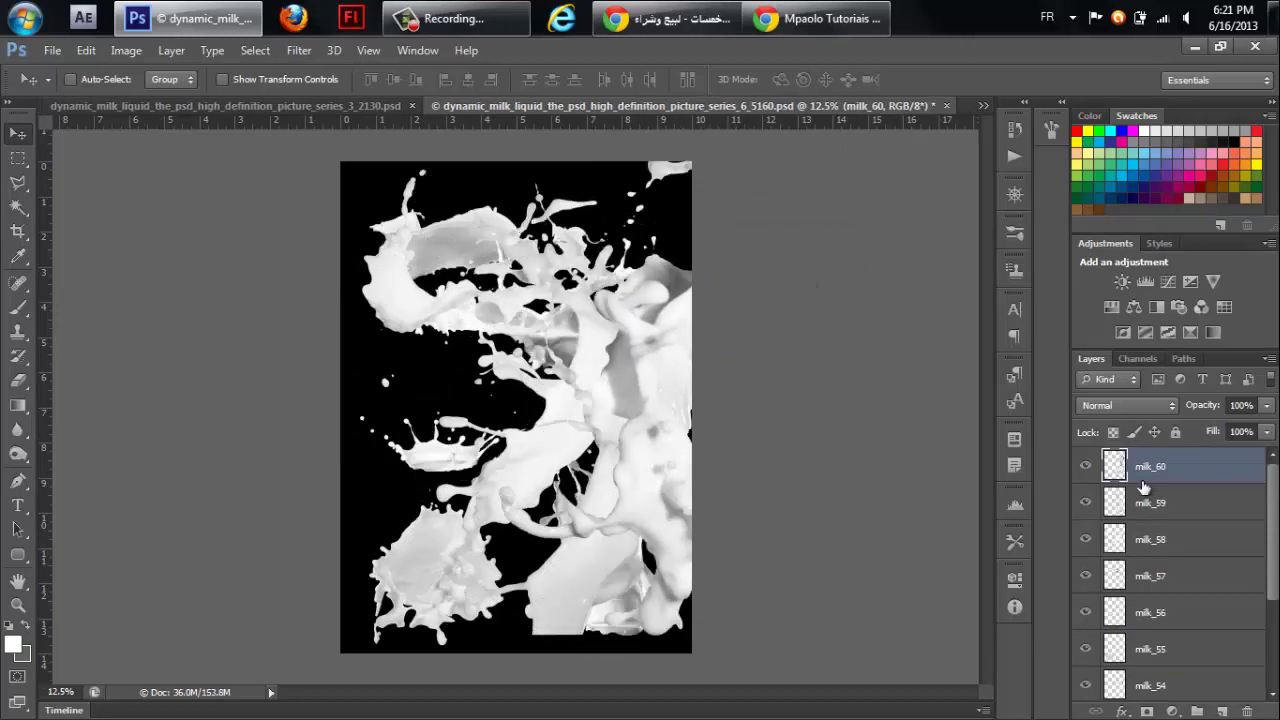
pyautogui.click(1088, 465)
pyautogui.click(1126, 505)
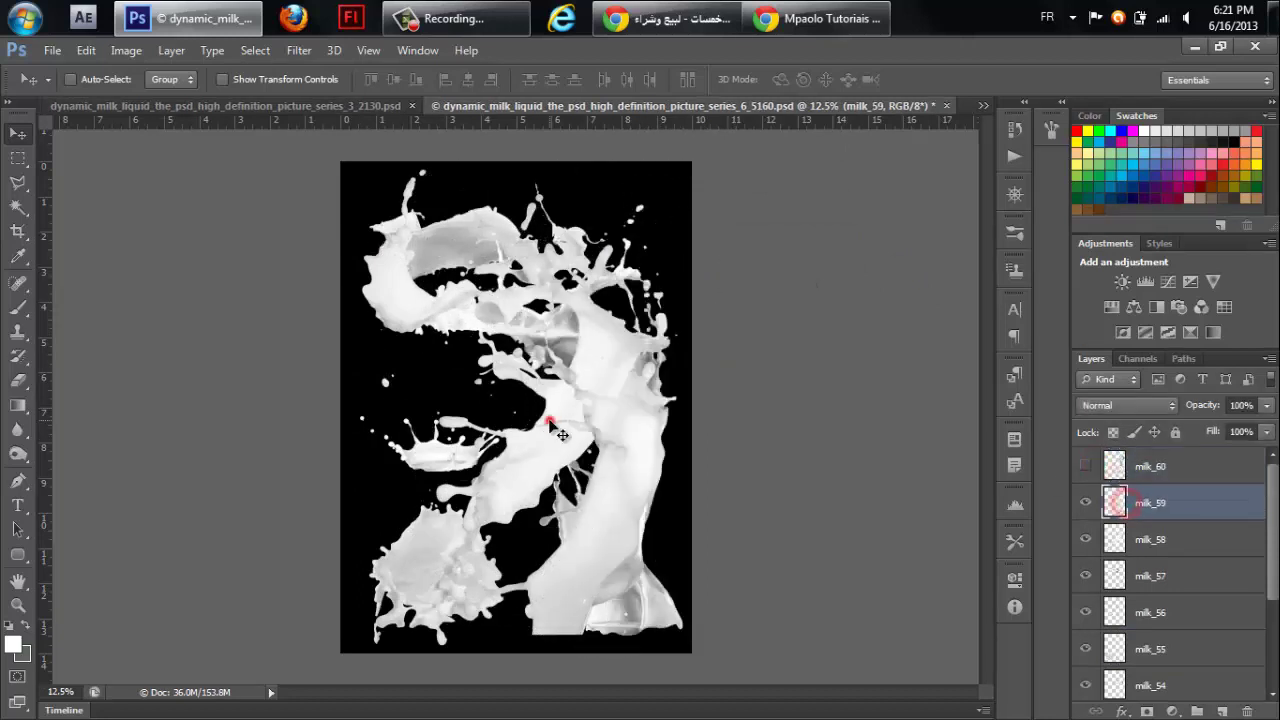
pyautogui.moveTo(545, 424); pyautogui.dragTo(398, 302)
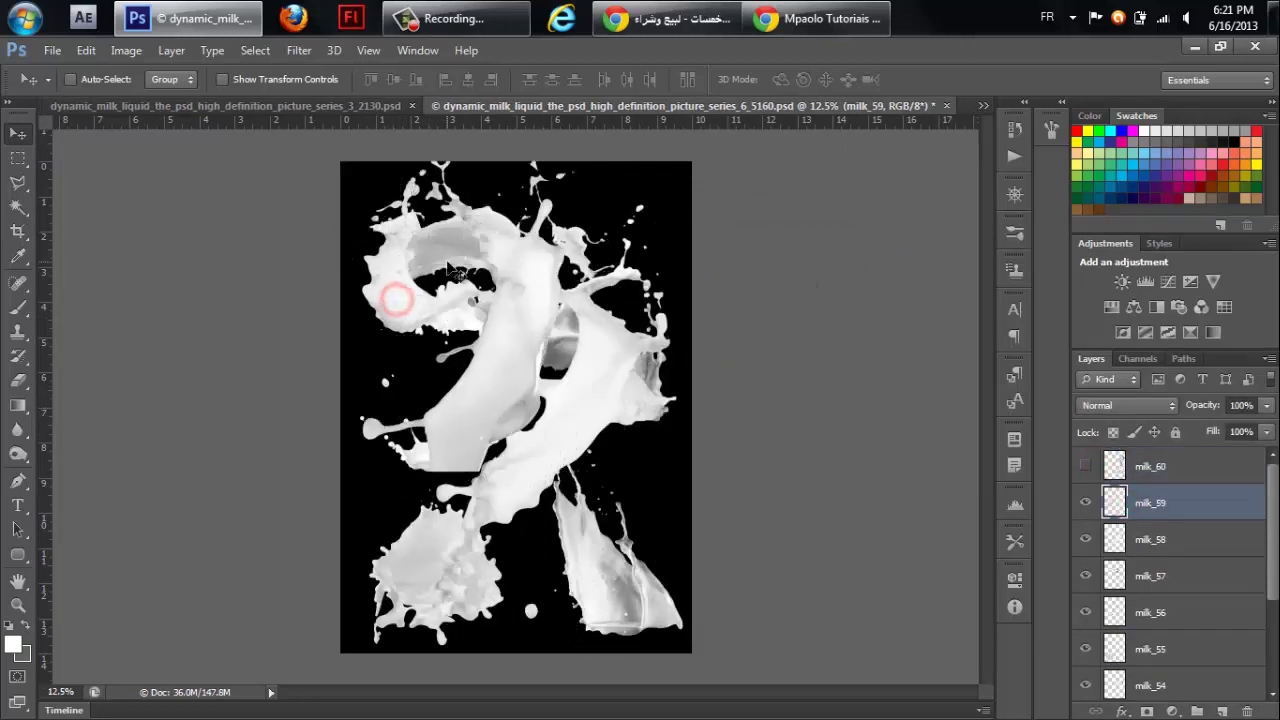
pyautogui.moveTo(440, 385); pyautogui.dragTo(512, 342)
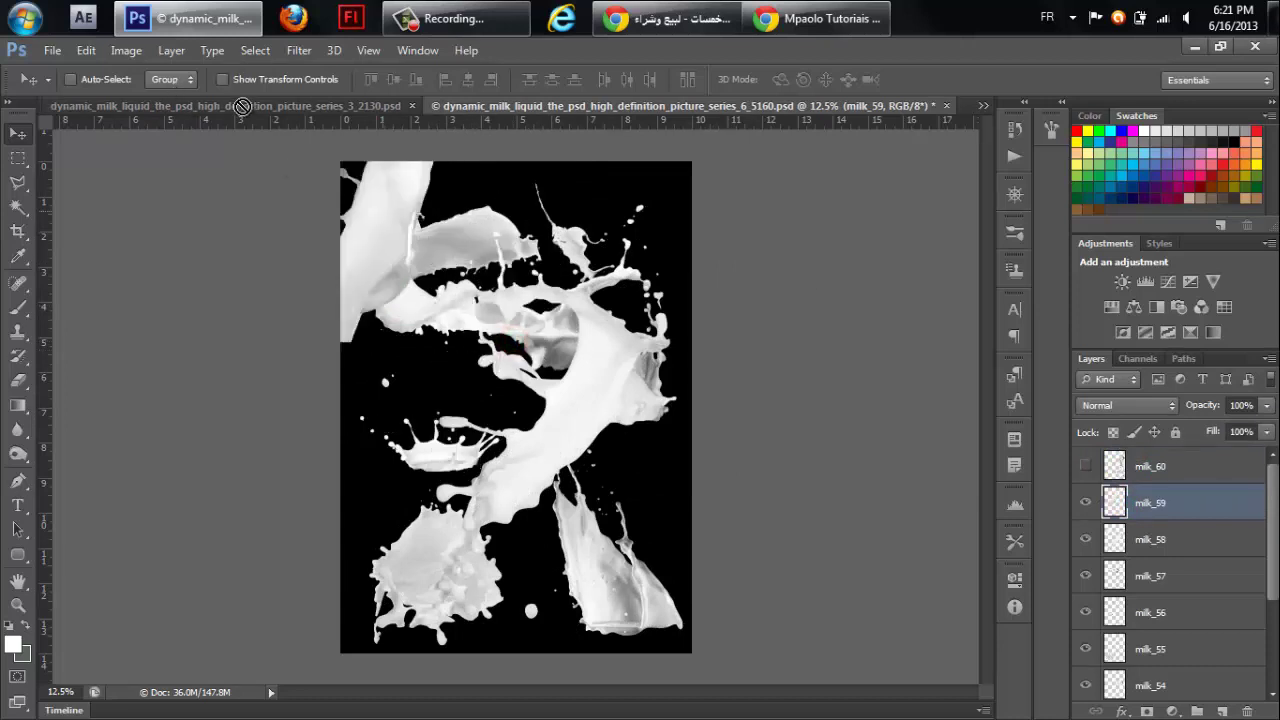
pyautogui.moveTo(230, 73)
pyautogui.mouseDown()
pyautogui.moveTo(420, 245)
pyautogui.moveTo(311, 113)
pyautogui.mouseUp()
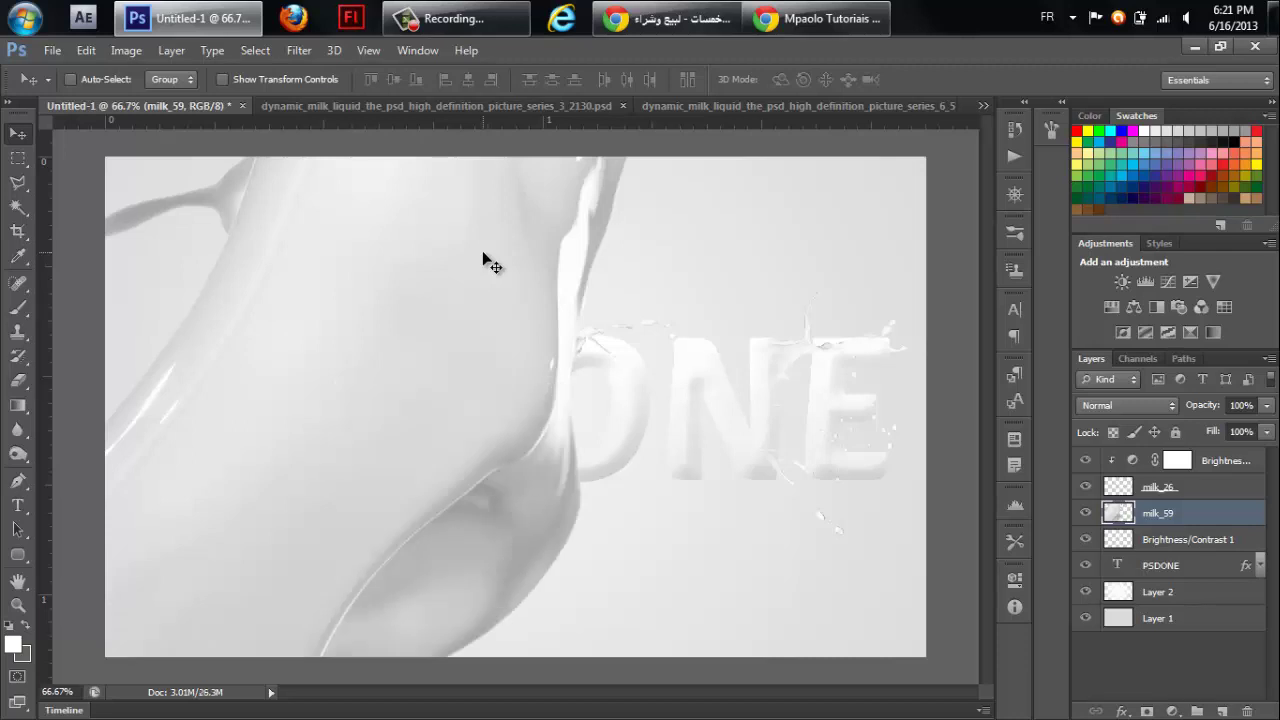
# Scale the milk_59 pour to 6.69%, tilt it about 6° and place it over the P.
pyautogui.hotkey('ctrl', 't')
pyautogui.moveTo(555, 476); pyautogui.dragTo(623, 420)
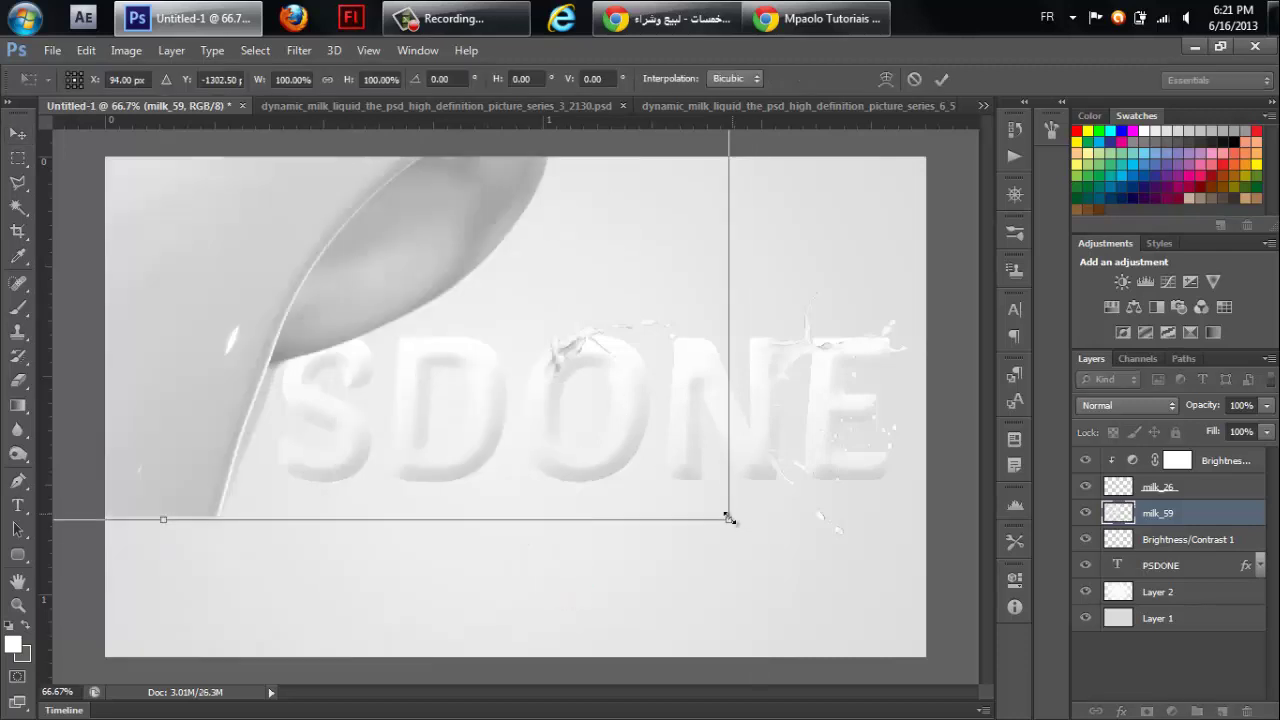
pyautogui.moveTo(728, 517)
pyautogui.mouseDown()
pyautogui.moveTo(390, 233)
pyautogui.moveTo(345, 152)
pyautogui.moveTo(655, 532)
pyautogui.mouseUp()
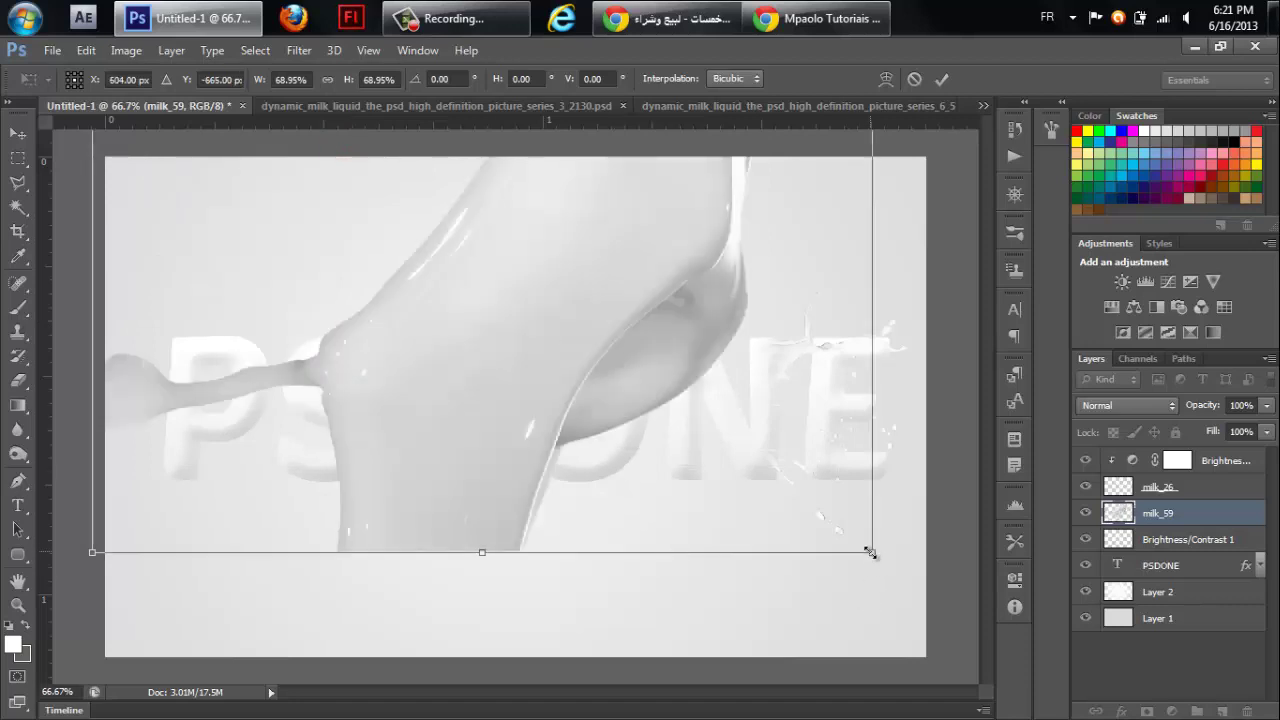
pyautogui.moveTo(869, 551)
pyautogui.mouseDown()
pyautogui.moveTo(486, 209)
pyautogui.moveTo(848, 541)
pyautogui.moveTo(656, 219)
pyautogui.moveTo(698, 500)
pyautogui.mouseUp()
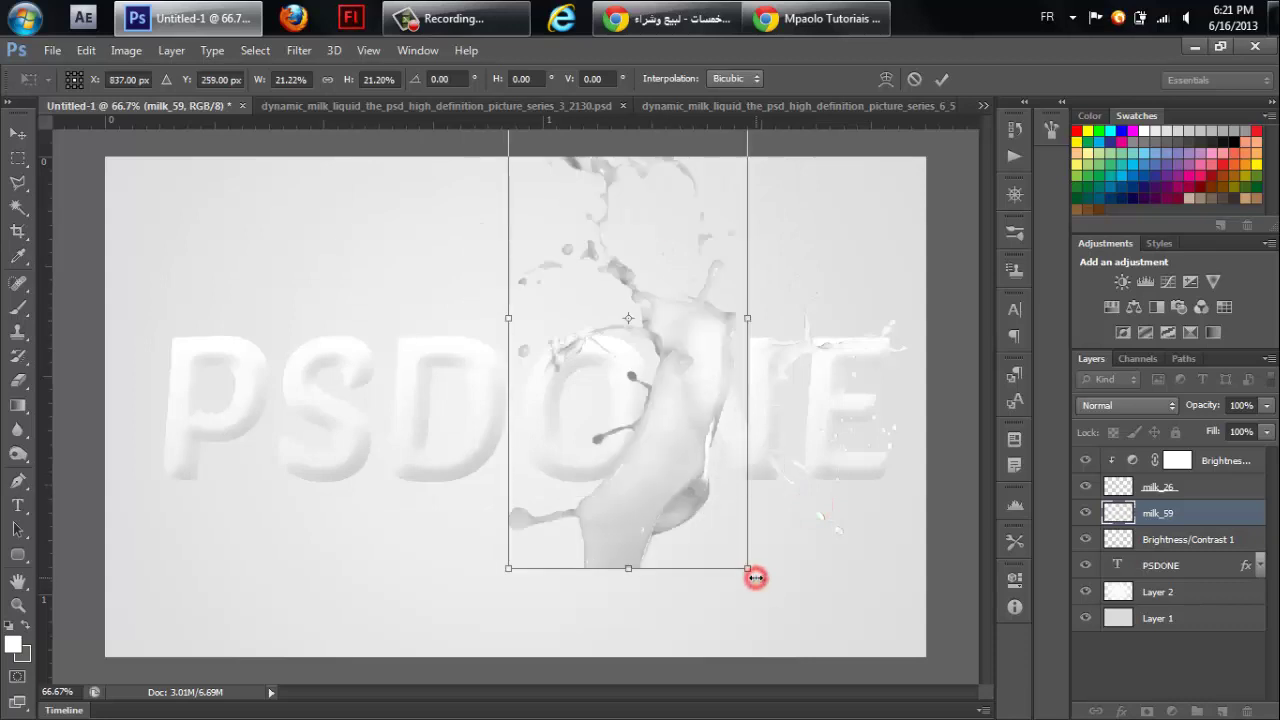
pyautogui.moveTo(746, 567)
pyautogui.mouseDown()
pyautogui.moveTo(657, 381)
pyautogui.moveTo(301, 421)
pyautogui.moveTo(263, 413)
pyautogui.mouseUp()
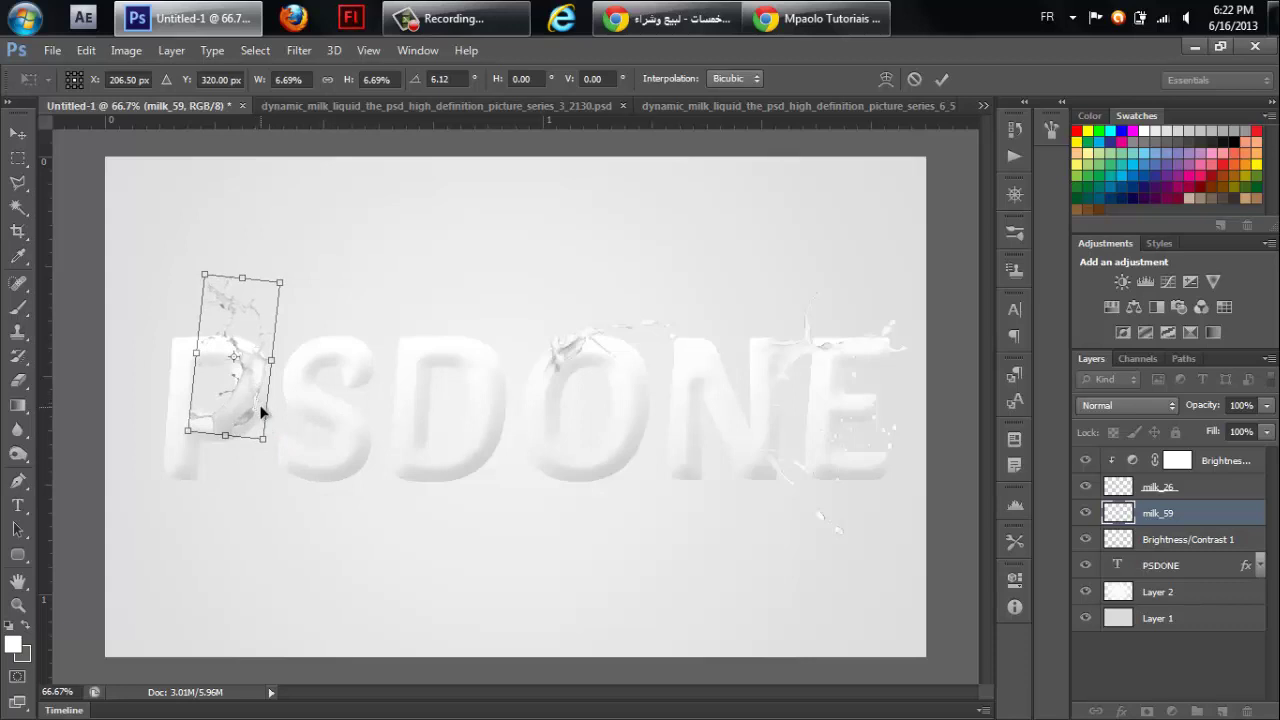
pyautogui.moveTo(251, 401); pyautogui.dragTo(256, 406)
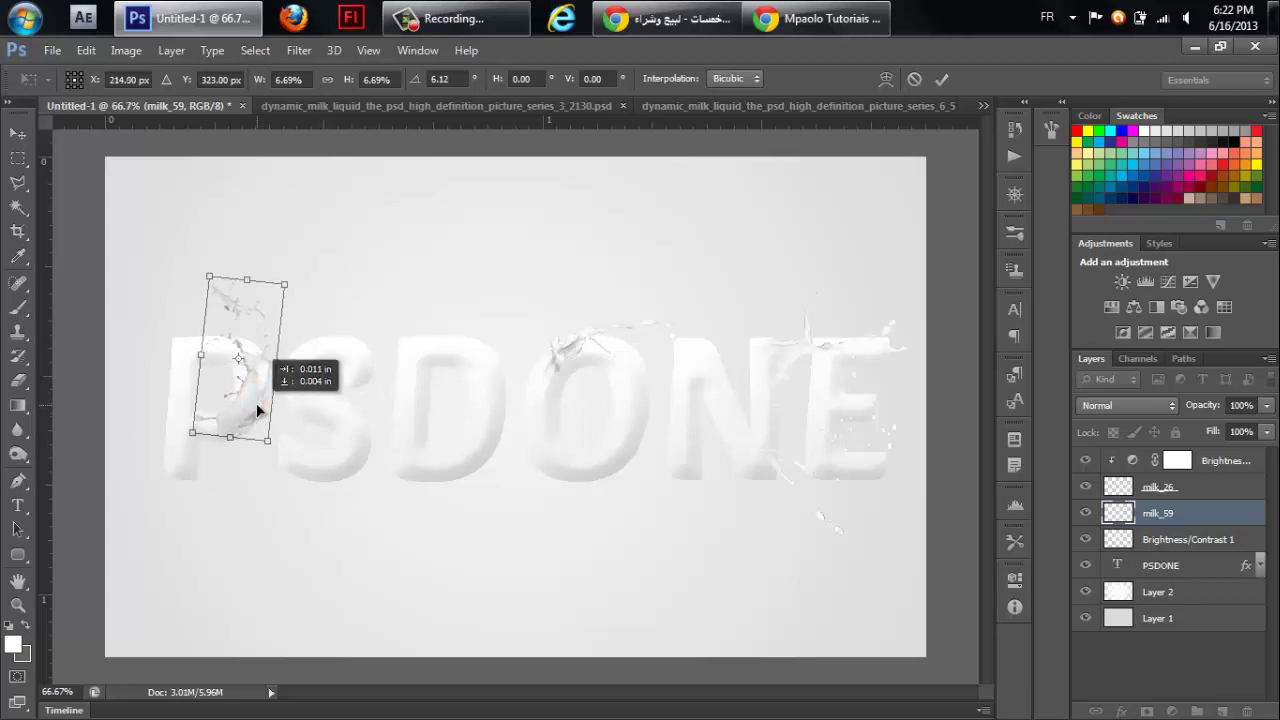
pyautogui.press('Return')
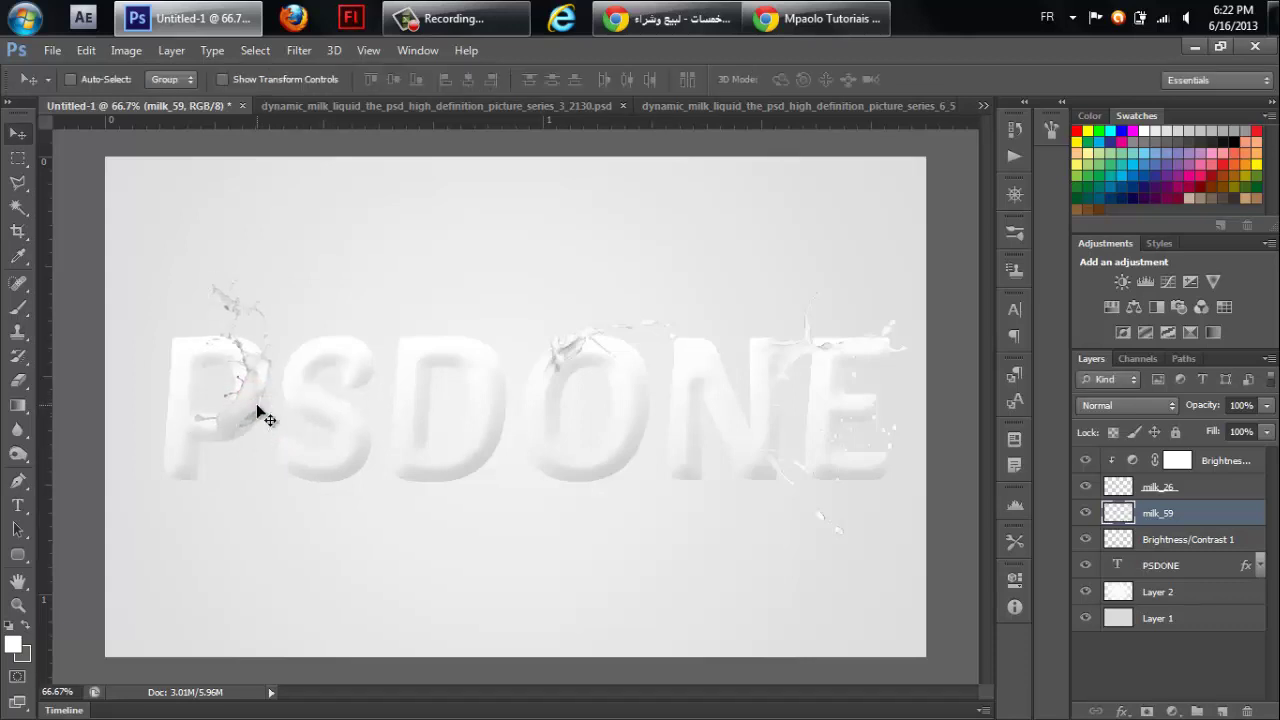
# Add a clipped Brightness/Contrast layer raising the pour's brightness to 25, and nudge the pour on the P.
pyautogui.click(1121, 284)
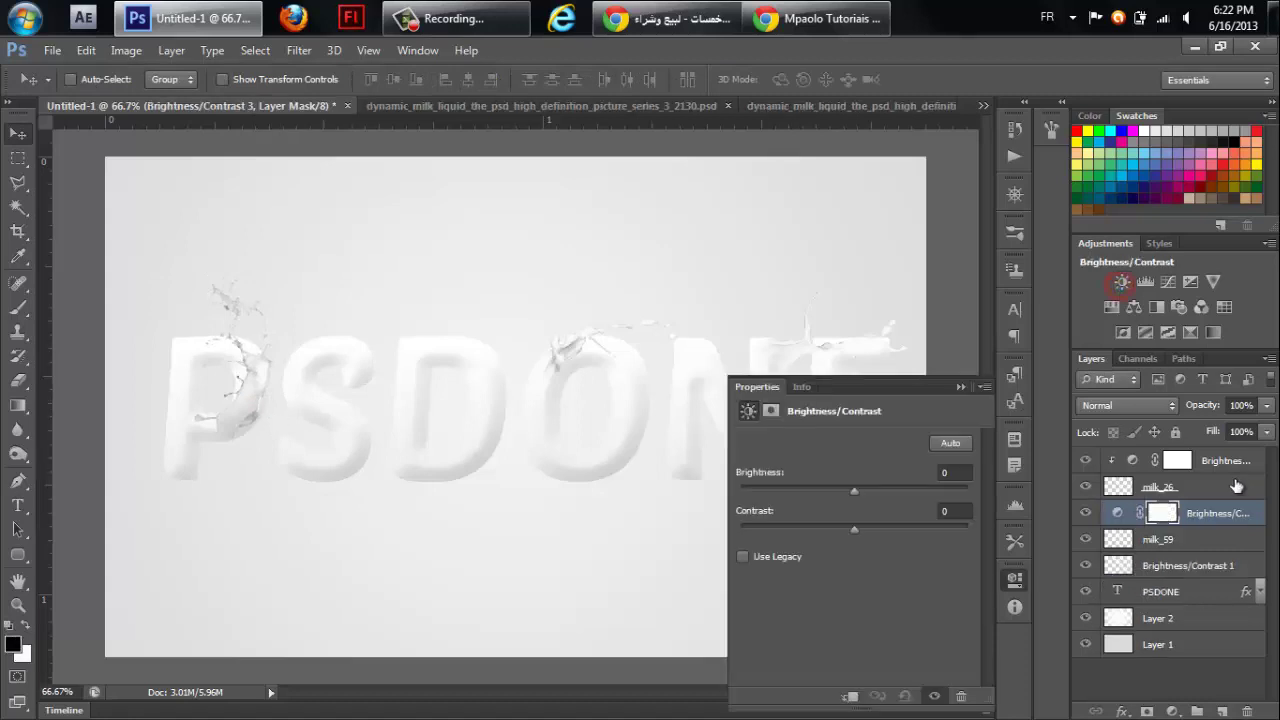
pyautogui.rightClick(1240, 527)
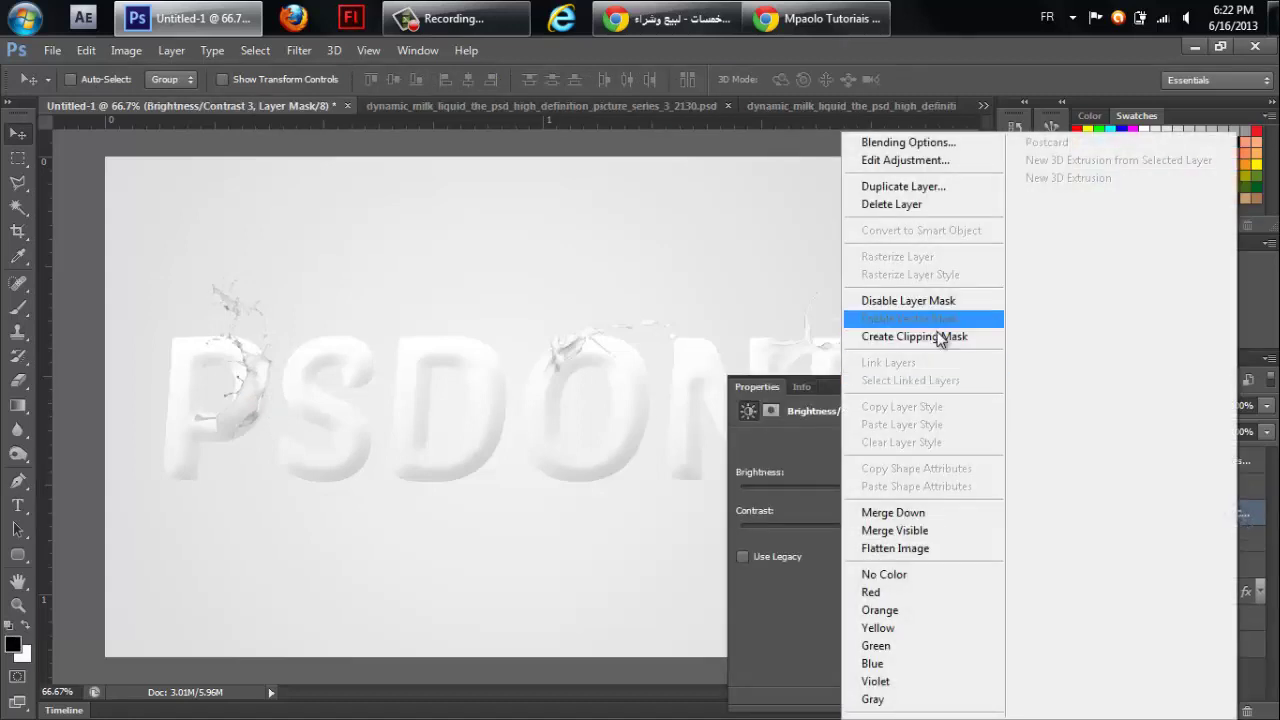
pyautogui.click(895, 340)
pyautogui.moveTo(847, 494)
pyautogui.mouseDown()
pyautogui.moveTo(890, 494)
pyautogui.moveTo(873, 492)
pyautogui.mouseUp()
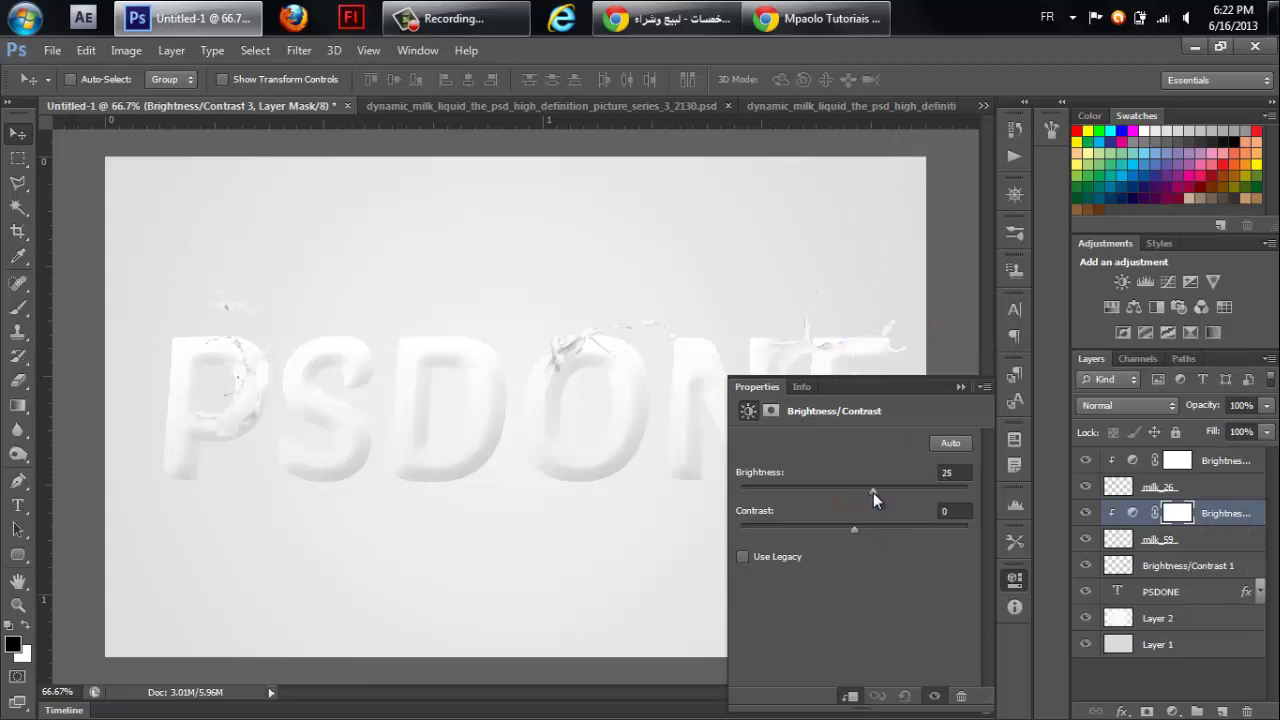
pyautogui.click(959, 387)
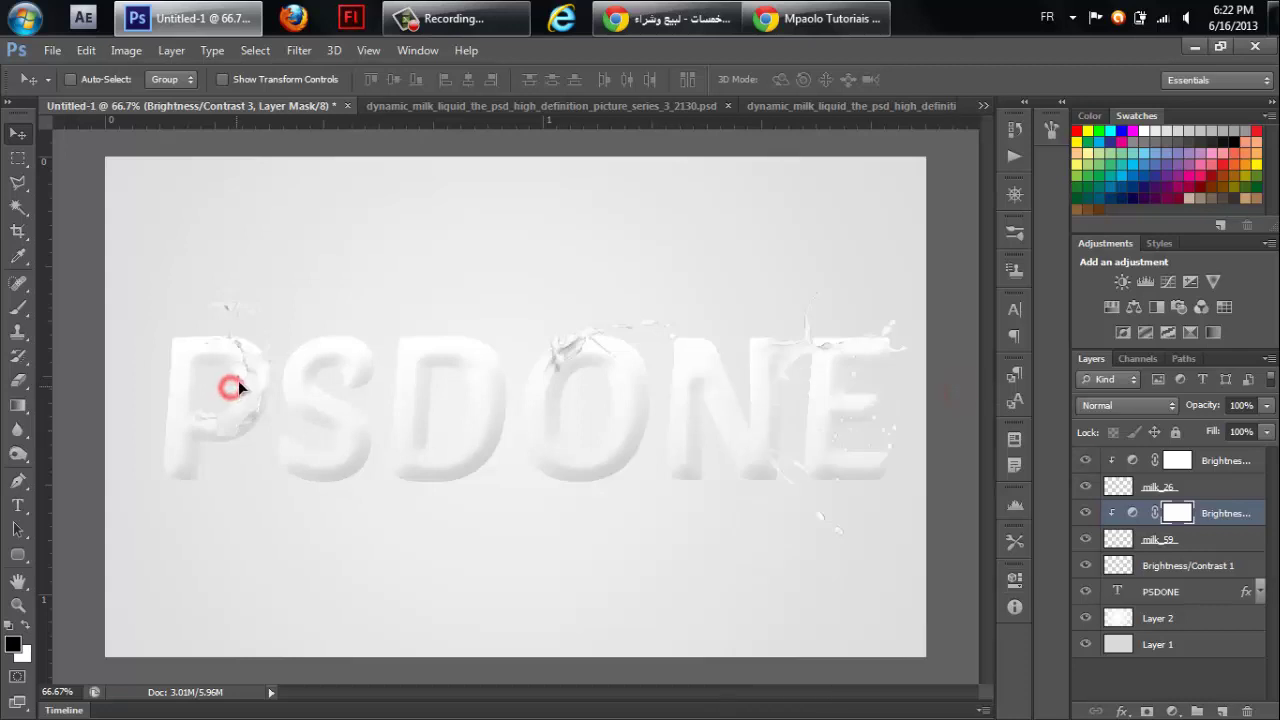
pyautogui.moveTo(251, 390)
pyautogui.mouseDown()
pyautogui.moveTo(214, 376)
pyautogui.moveTo(260, 408)
pyautogui.mouseUp()
pyautogui.click(1184, 545)
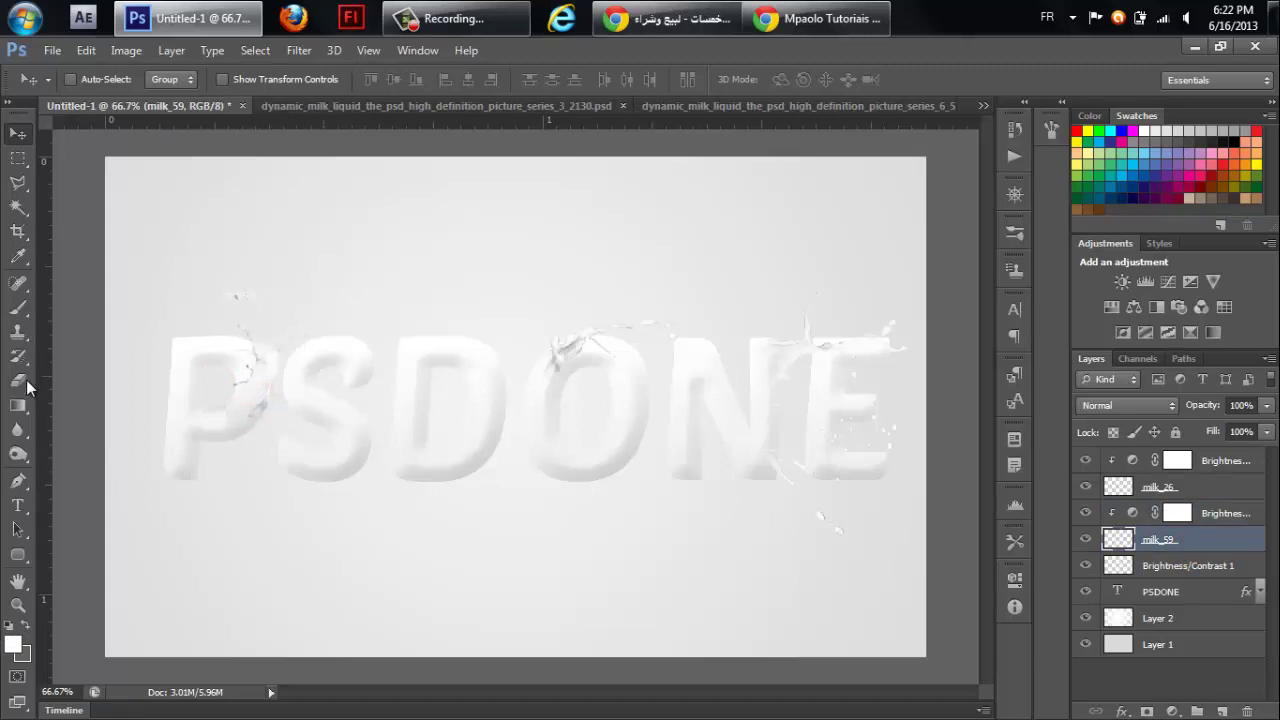
# Erase part of the milk_59 pour near the P at 25% opacity.
pyautogui.click(18, 380)
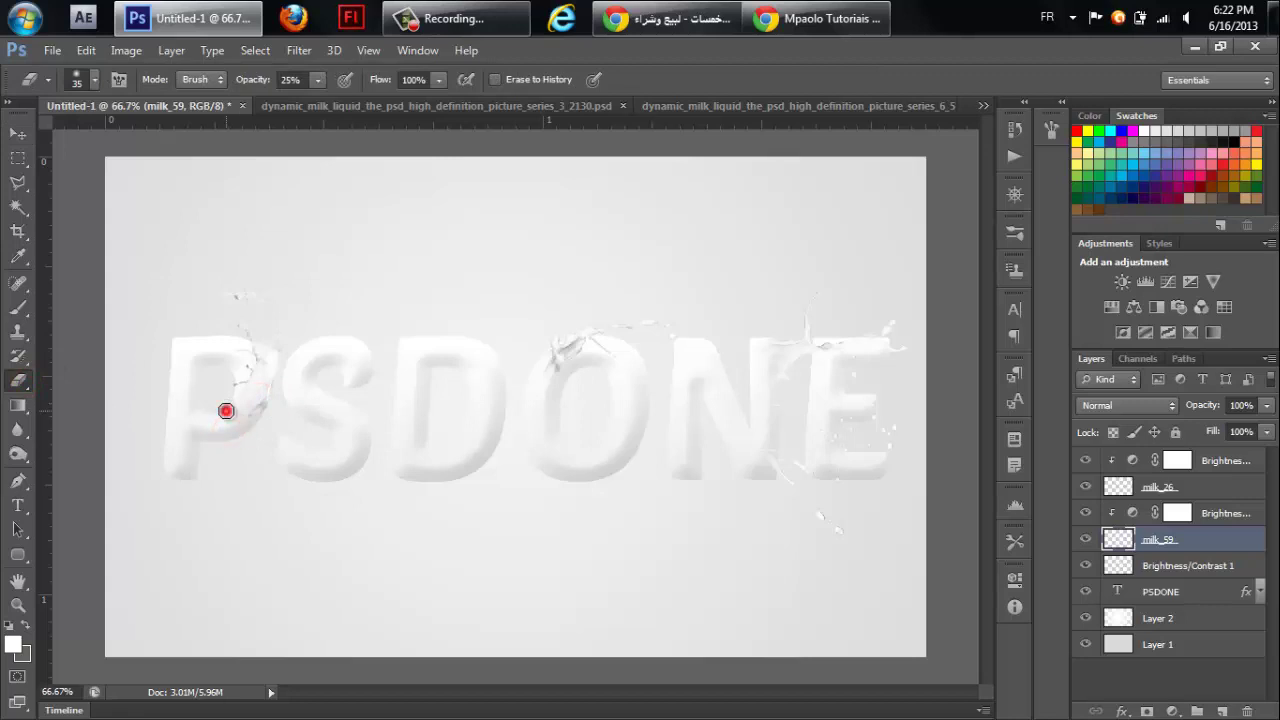
pyautogui.moveTo(226, 411)
pyautogui.mouseDown()
pyautogui.moveTo(234, 418)
pyautogui.moveTo(220, 414)
pyautogui.mouseUp()
pyautogui.click(18, 133)
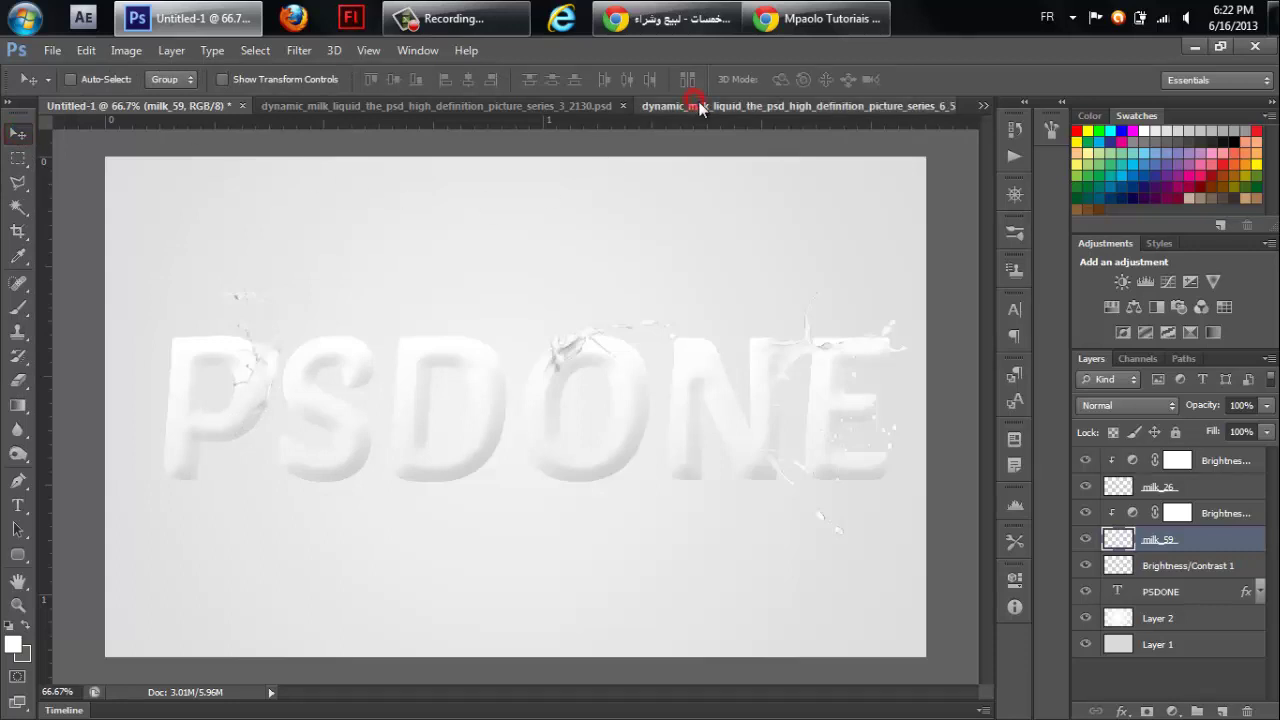
# In the series_6 file, move milk_58 and milk_57 aside and hide milk_57, milk_58 and milk_59.
pyautogui.click(698, 104)
pyautogui.click(1110, 539)
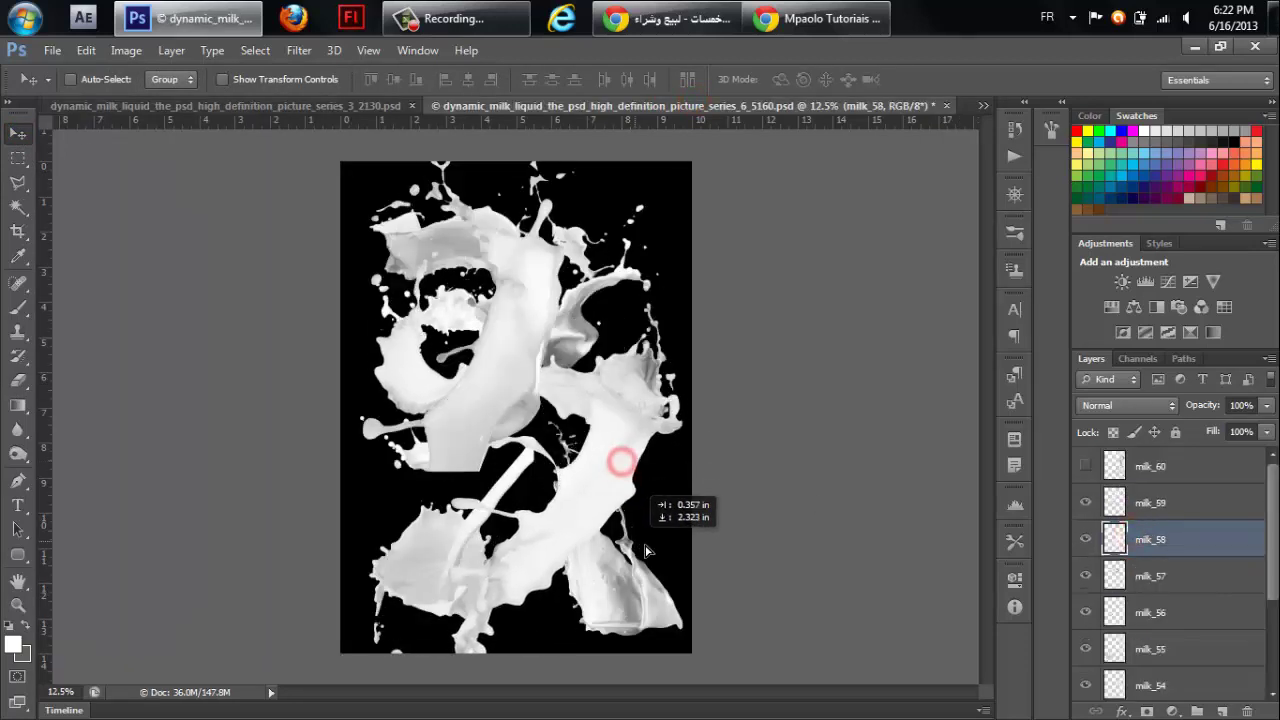
pyautogui.moveTo(623, 451); pyautogui.dragTo(720, 409)
pyautogui.click(1146, 570)
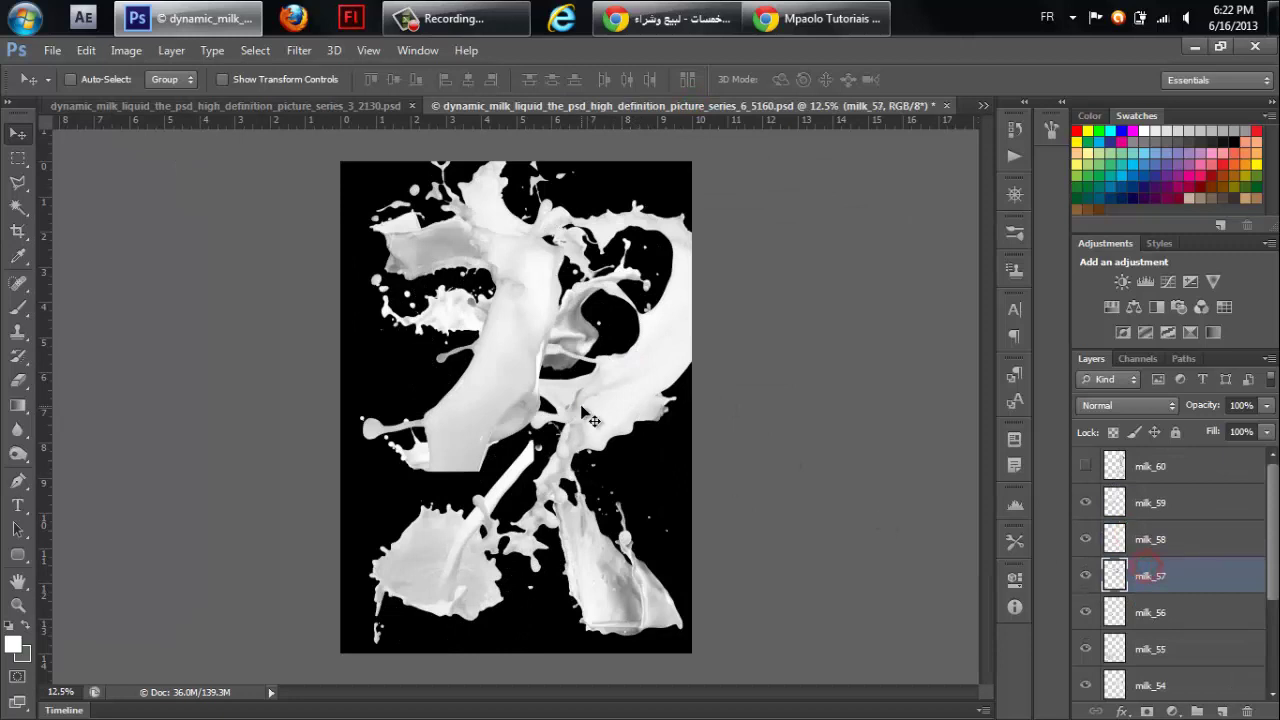
pyautogui.moveTo(577, 408)
pyautogui.mouseDown()
pyautogui.moveTo(522, 418)
pyautogui.moveTo(483, 302)
pyautogui.mouseUp()
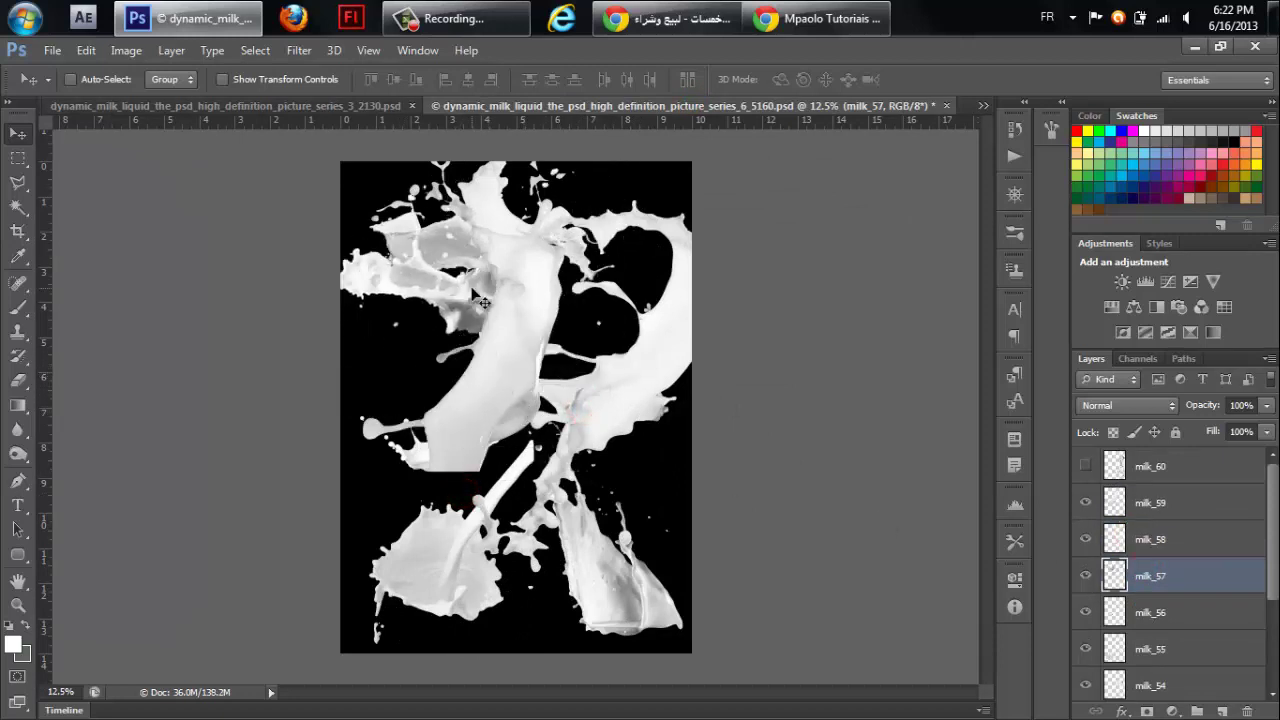
pyautogui.click(1085, 576)
pyautogui.click(1085, 539)
pyautogui.click(1085, 503)
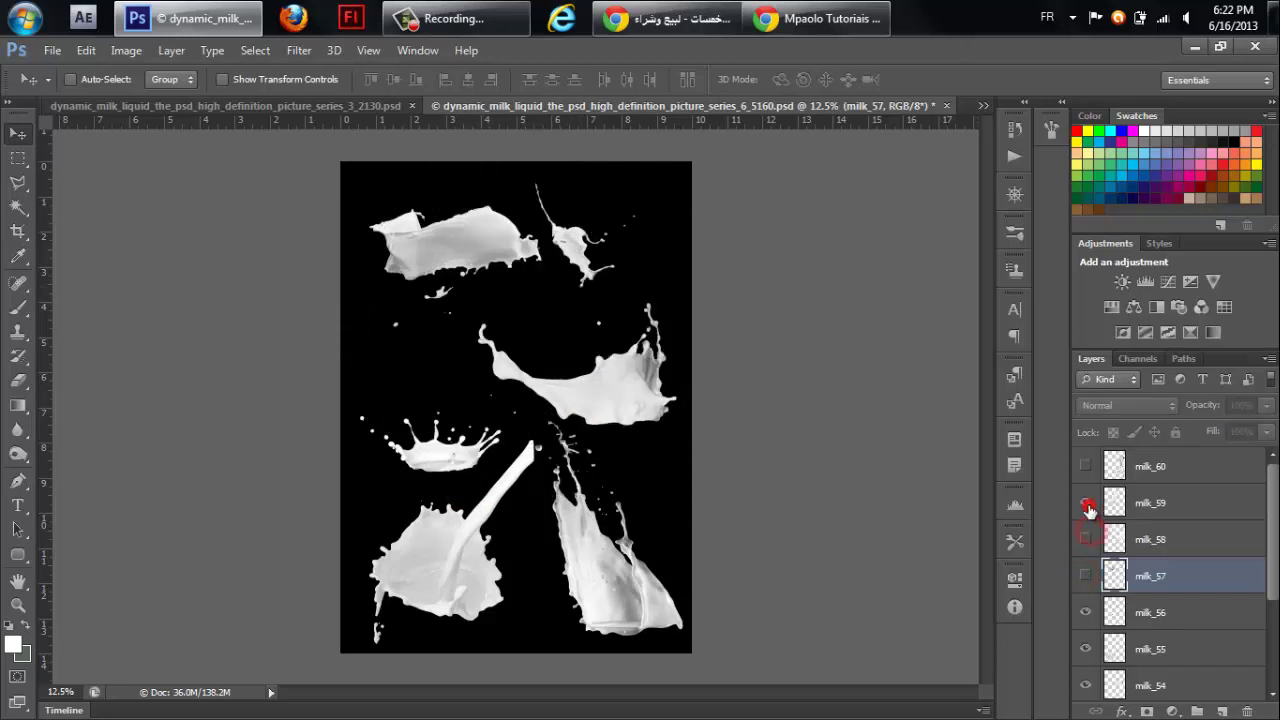
# Move the milk_56, milk_55 and milk_53 splashes aside and copy milk_51 into the PSDONE document.
pyautogui.click(1150, 612)
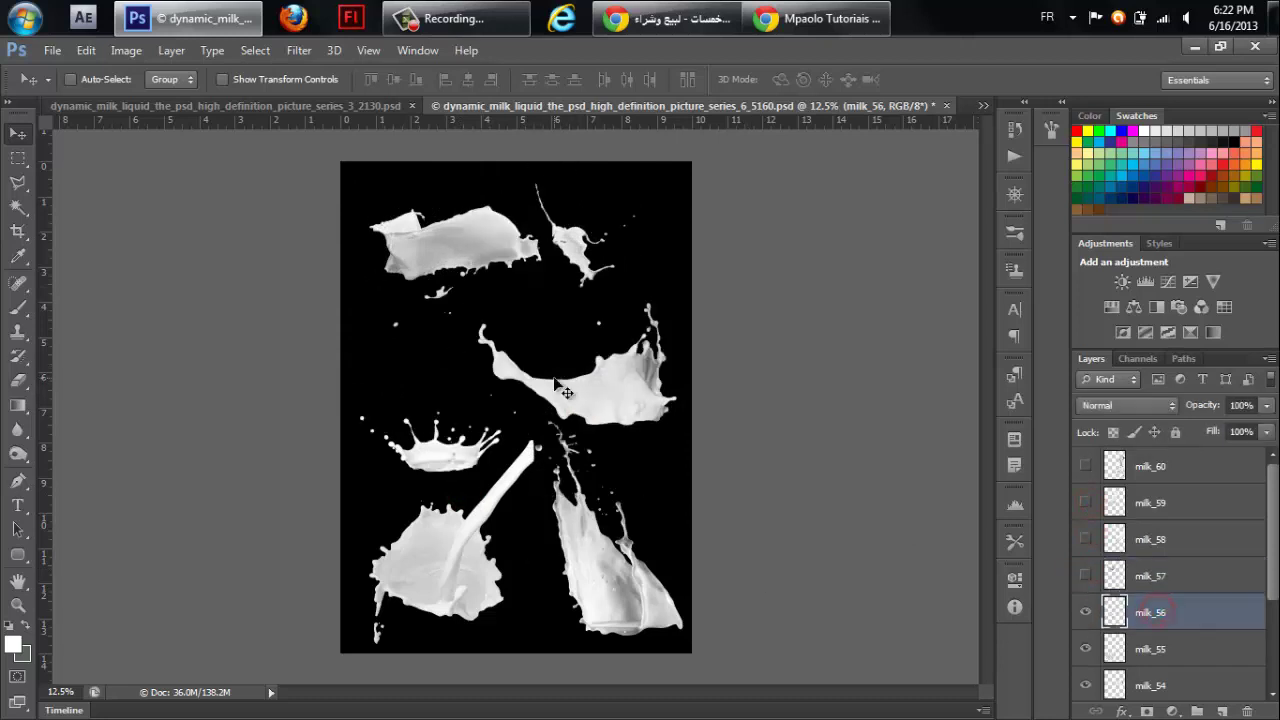
pyautogui.moveTo(526, 384)
pyautogui.mouseDown()
pyautogui.moveTo(530, 352)
pyautogui.moveTo(502, 352)
pyautogui.mouseUp()
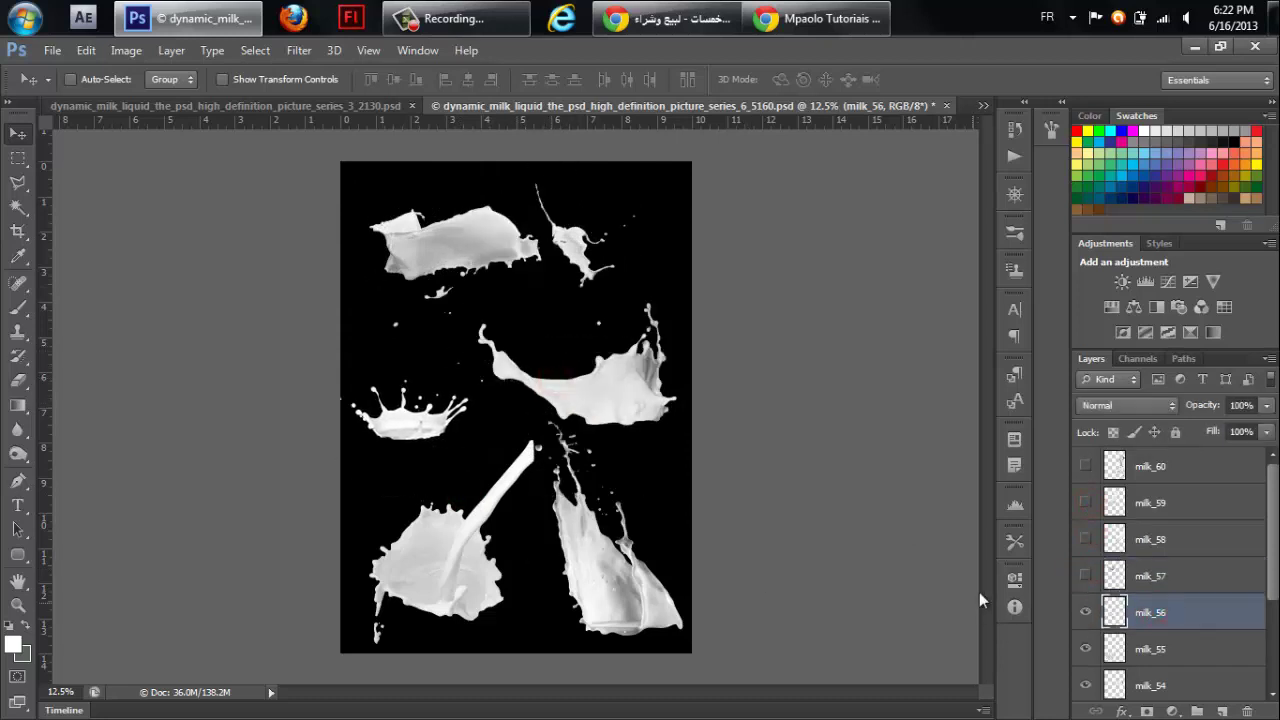
pyautogui.click(1118, 650)
pyautogui.moveTo(573, 332)
pyautogui.mouseDown()
pyautogui.moveTo(578, 294)
pyautogui.moveTo(471, 271)
pyautogui.mouseUp()
pyautogui.click(1157, 685)
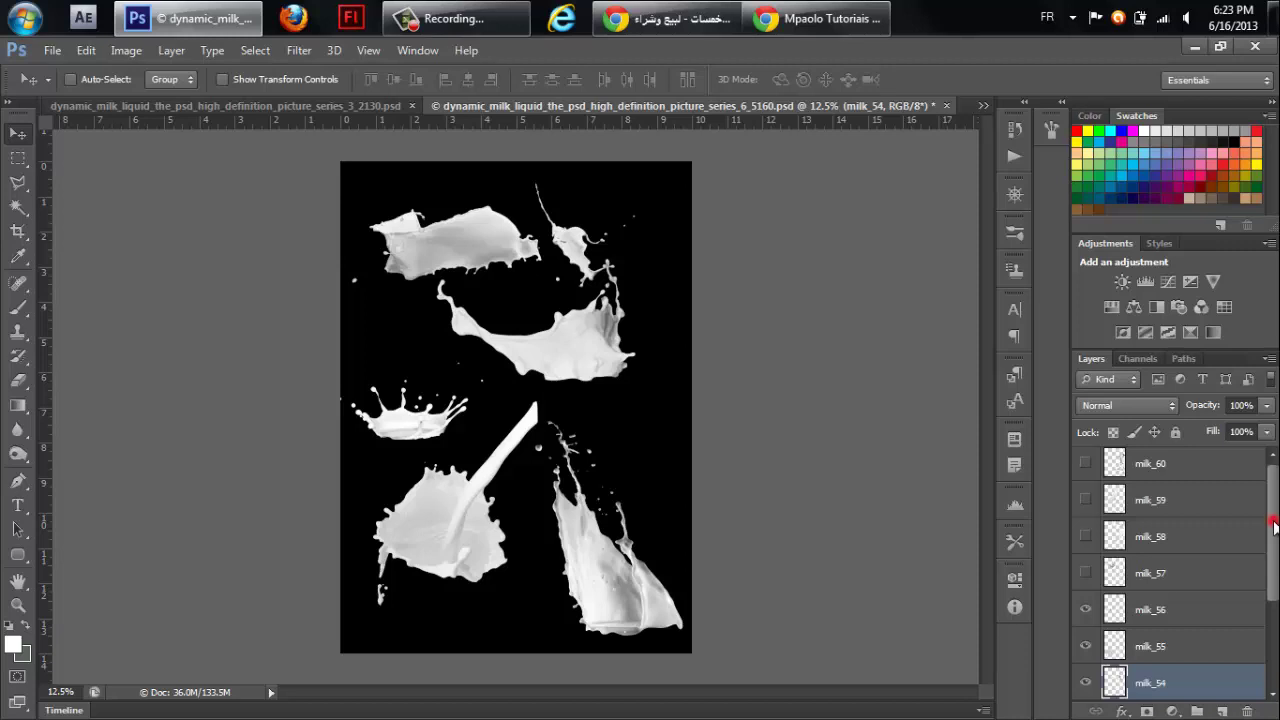
pyautogui.moveTo(1274, 527); pyautogui.dragTo(1230, 610)
pyautogui.click(1222, 601)
pyautogui.moveTo(551, 312); pyautogui.dragTo(551, 278)
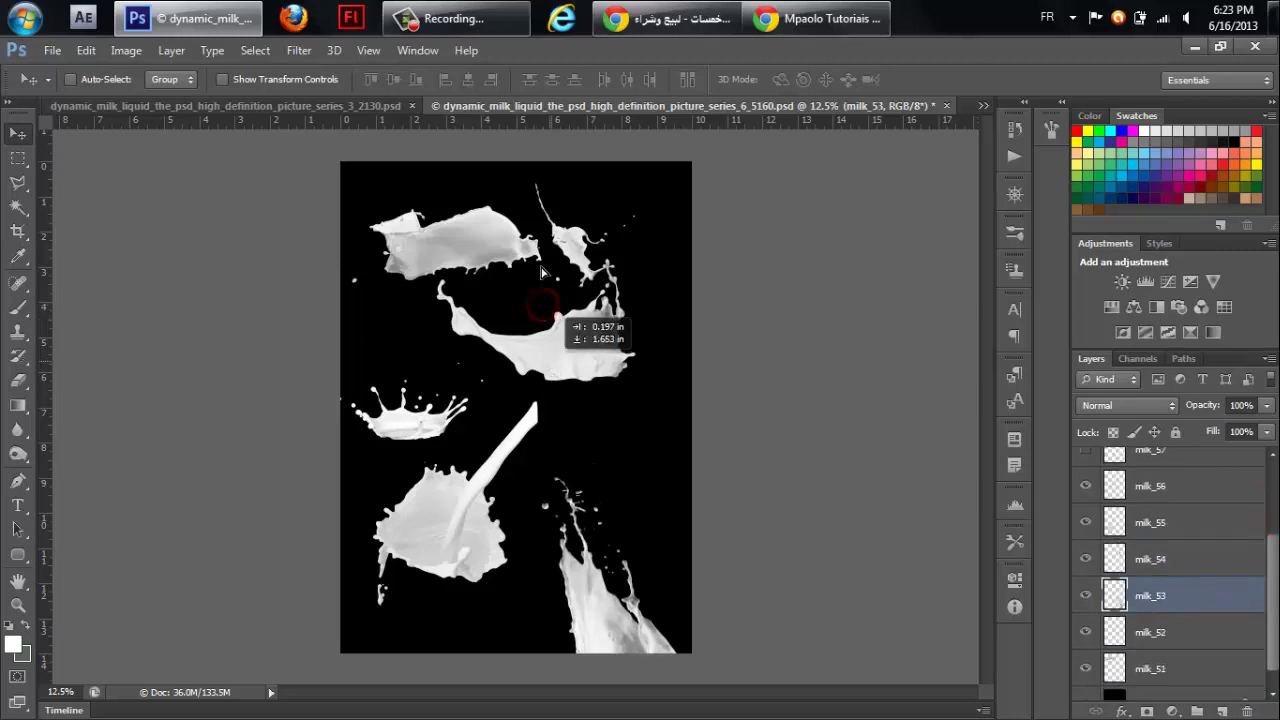
pyautogui.click(1167, 662)
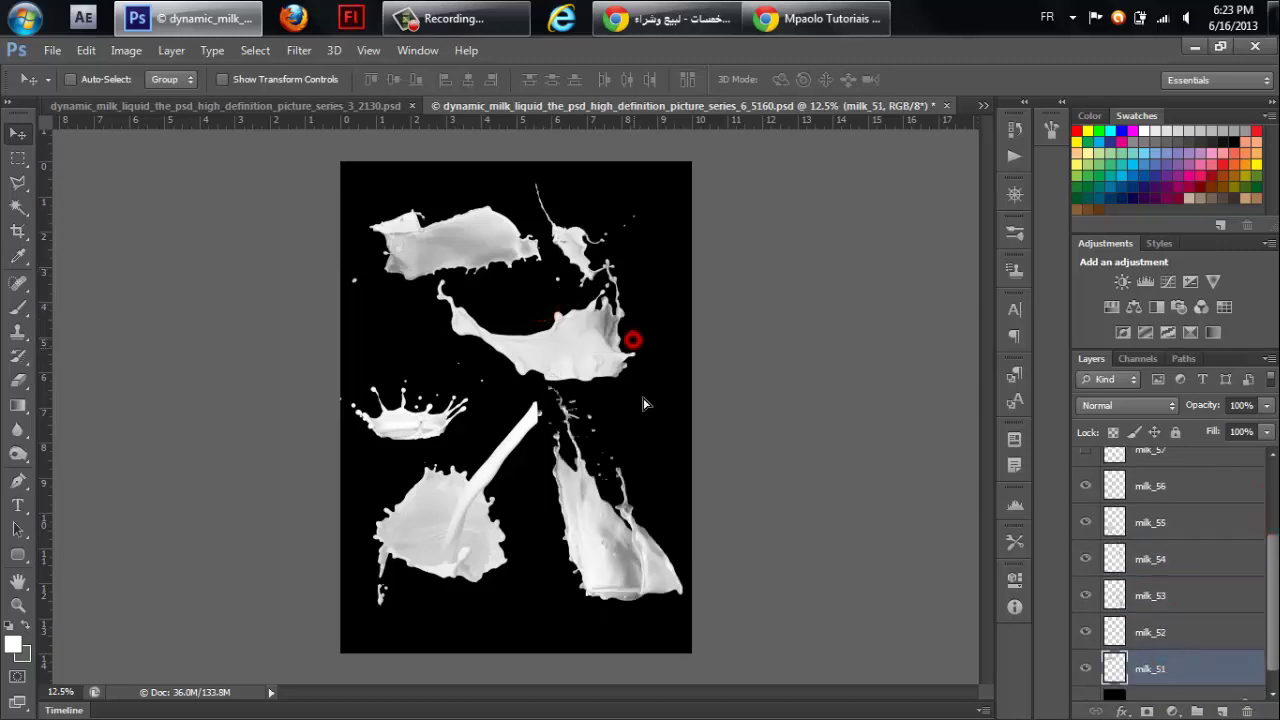
pyautogui.moveTo(632, 338); pyautogui.dragTo(638, 346)
pyautogui.moveTo(460, 234); pyautogui.dragTo(508, 322)
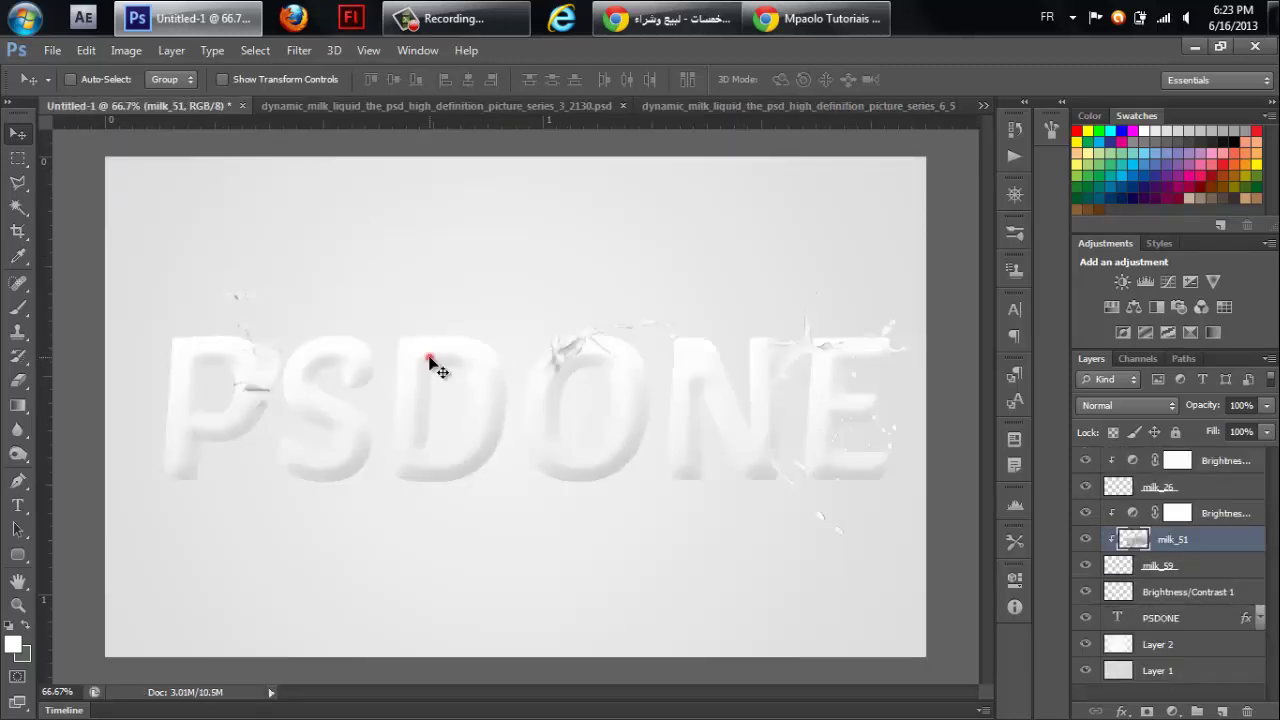
# Place milk_51 over the PSDONE letters and move it to the top of the layer stack.
pyautogui.moveTo(508, 322); pyautogui.dragTo(430, 363)
pyautogui.moveTo(1203, 548); pyautogui.dragTo(1160, 466)
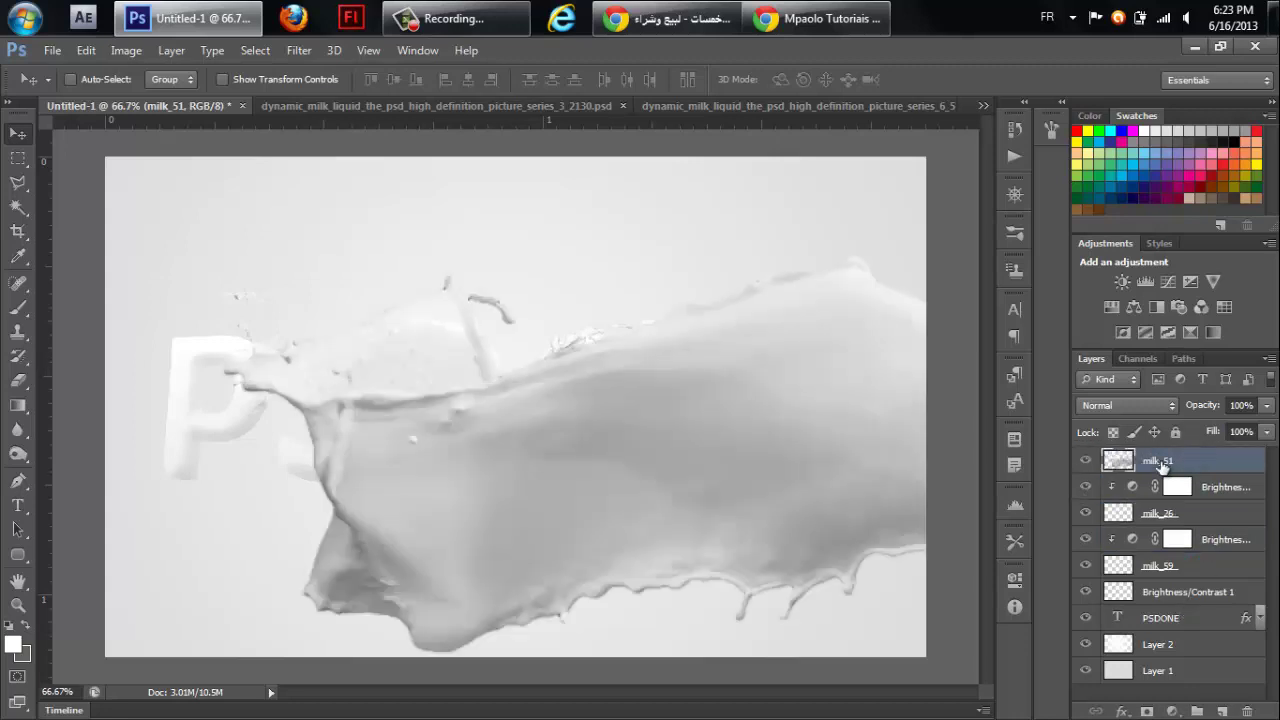
pyautogui.moveTo(750, 455); pyautogui.dragTo(558, 346)
# Scale milk_51 to about 17%, rotate it roughly −75° and set it between the S and D.
pyautogui.hotkey('ctrl', 't')
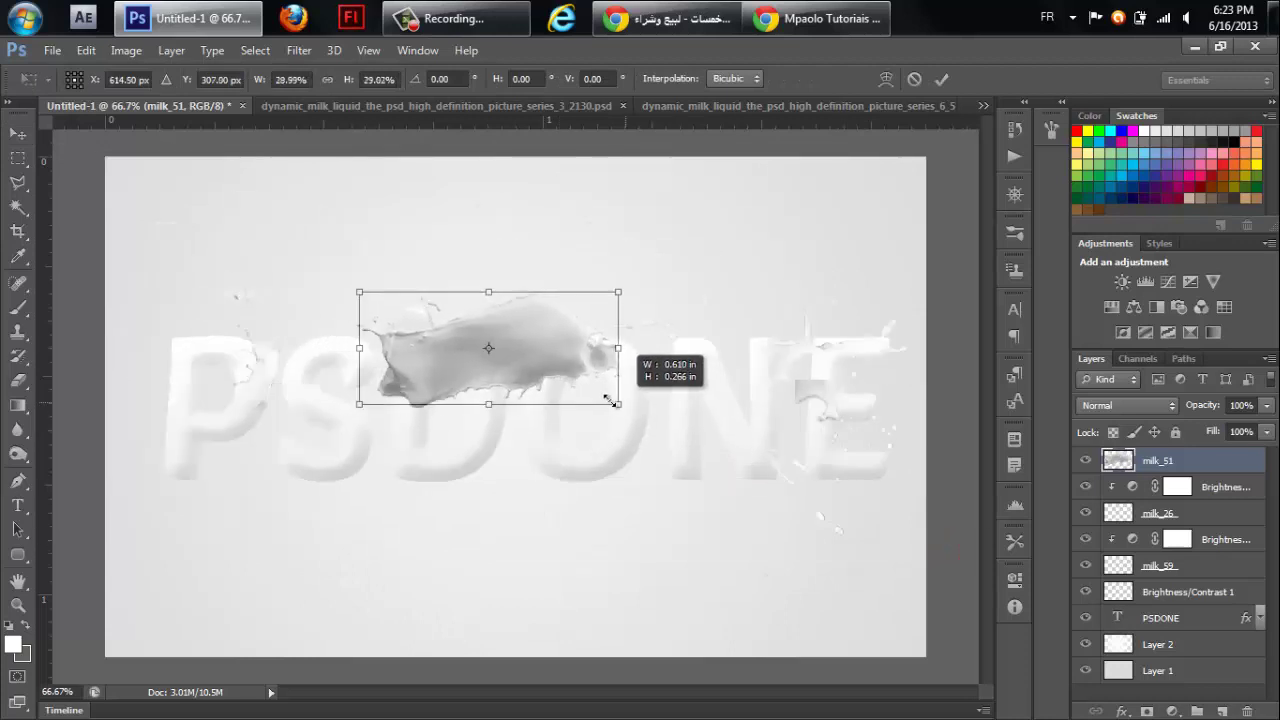
pyautogui.moveTo(948, 548)
pyautogui.mouseDown()
pyautogui.moveTo(580, 386)
pyautogui.moveTo(562, 532)
pyautogui.moveTo(654, 498)
pyautogui.moveTo(490, 375)
pyautogui.moveTo(502, 345)
pyautogui.mouseUp()
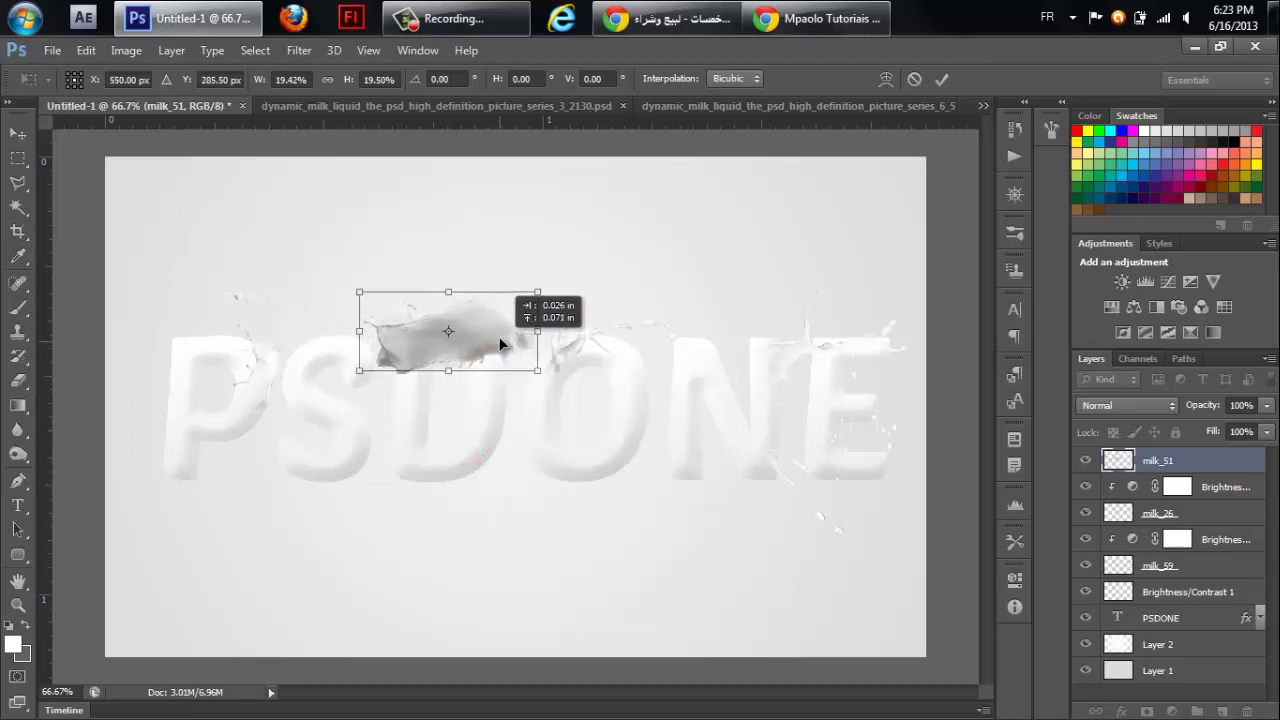
pyautogui.moveTo(425, 423); pyautogui.dragTo(357, 485)
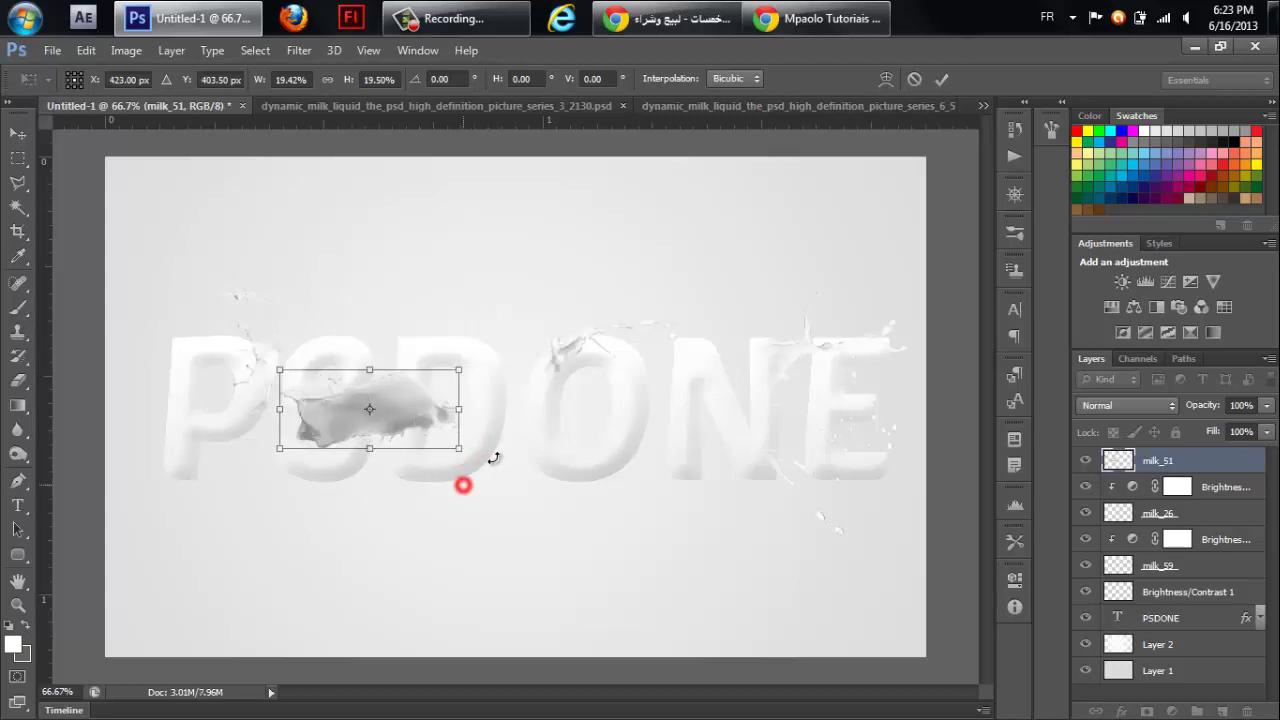
pyautogui.moveTo(493, 457); pyautogui.dragTo(465, 312)
pyautogui.moveTo(385, 395)
pyautogui.mouseDown()
pyautogui.moveTo(401, 374)
pyautogui.moveTo(411, 382)
pyautogui.mouseUp()
pyautogui.click(455, 18)
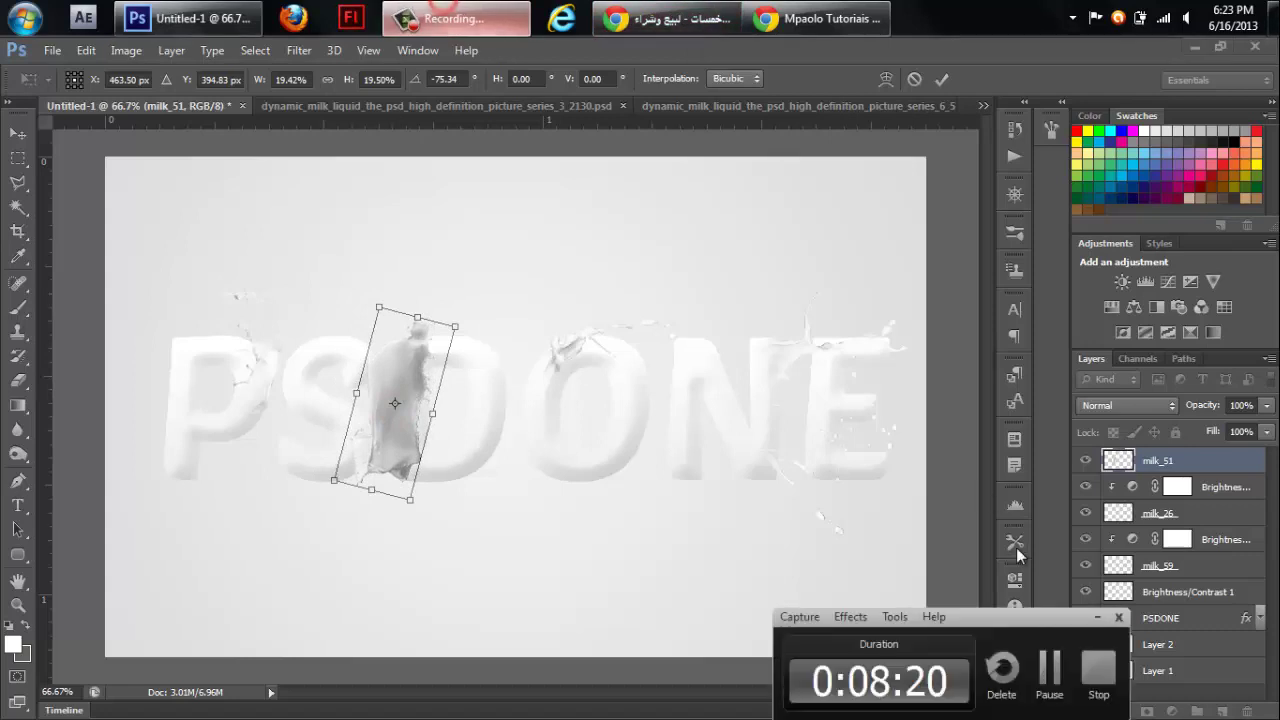
pyautogui.click(1047, 666)
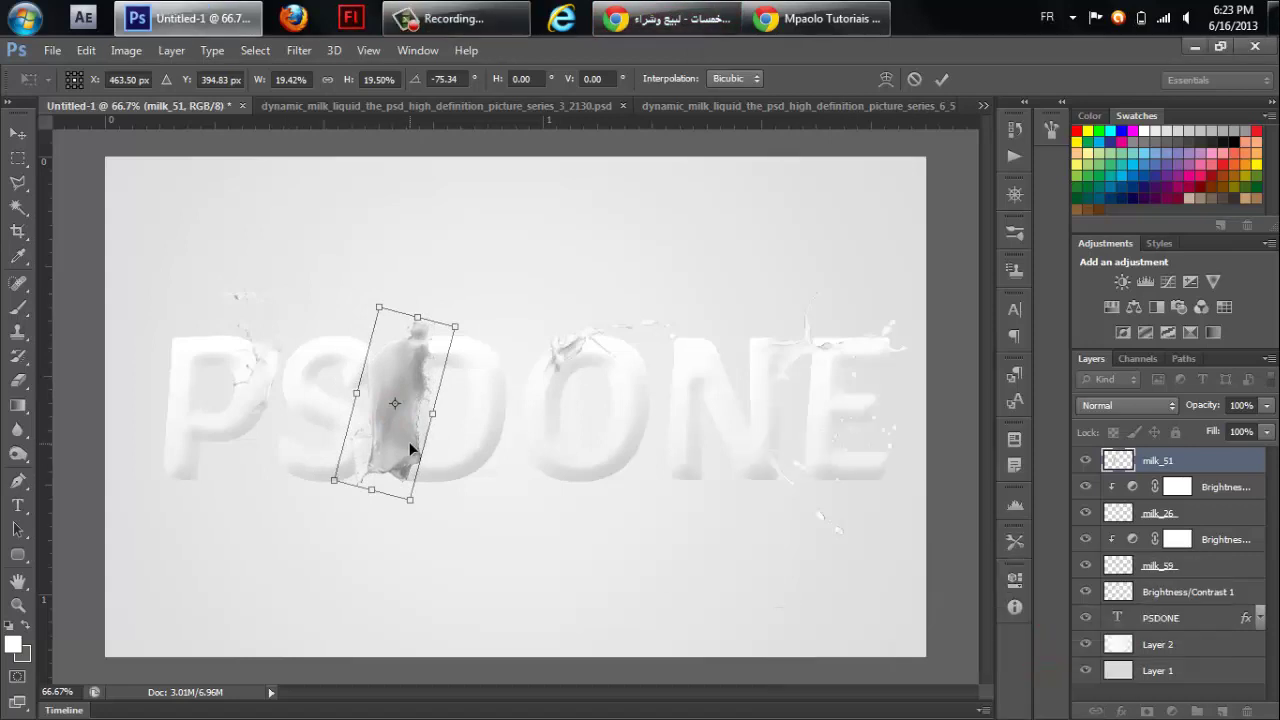
pyautogui.moveTo(410, 450); pyautogui.dragTo(412, 445)
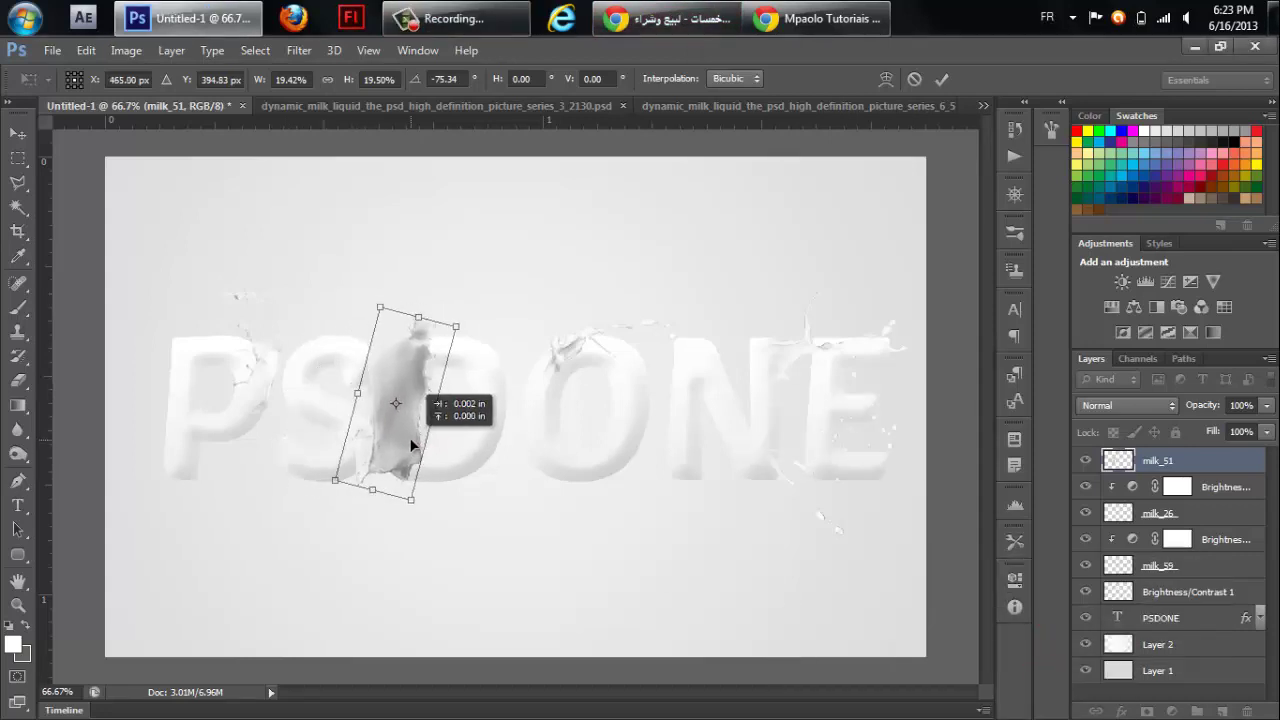
pyautogui.moveTo(414, 503); pyautogui.dragTo(406, 466)
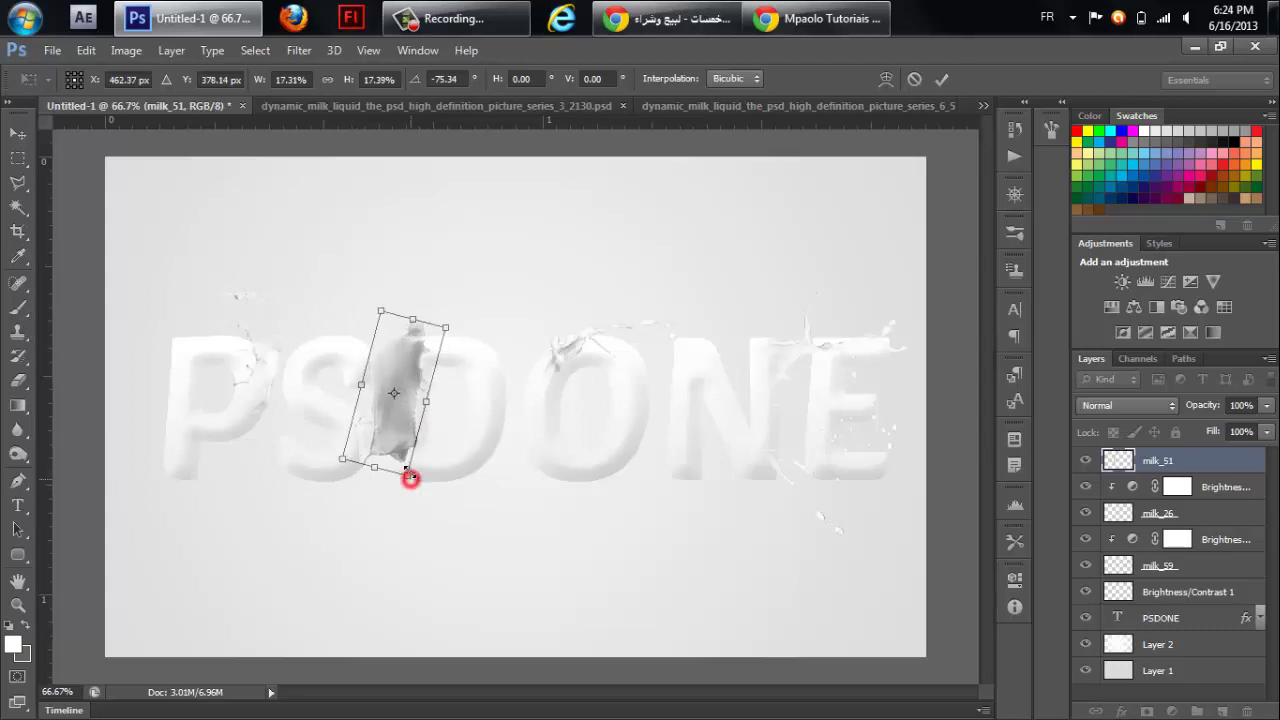
pyautogui.press('Return')
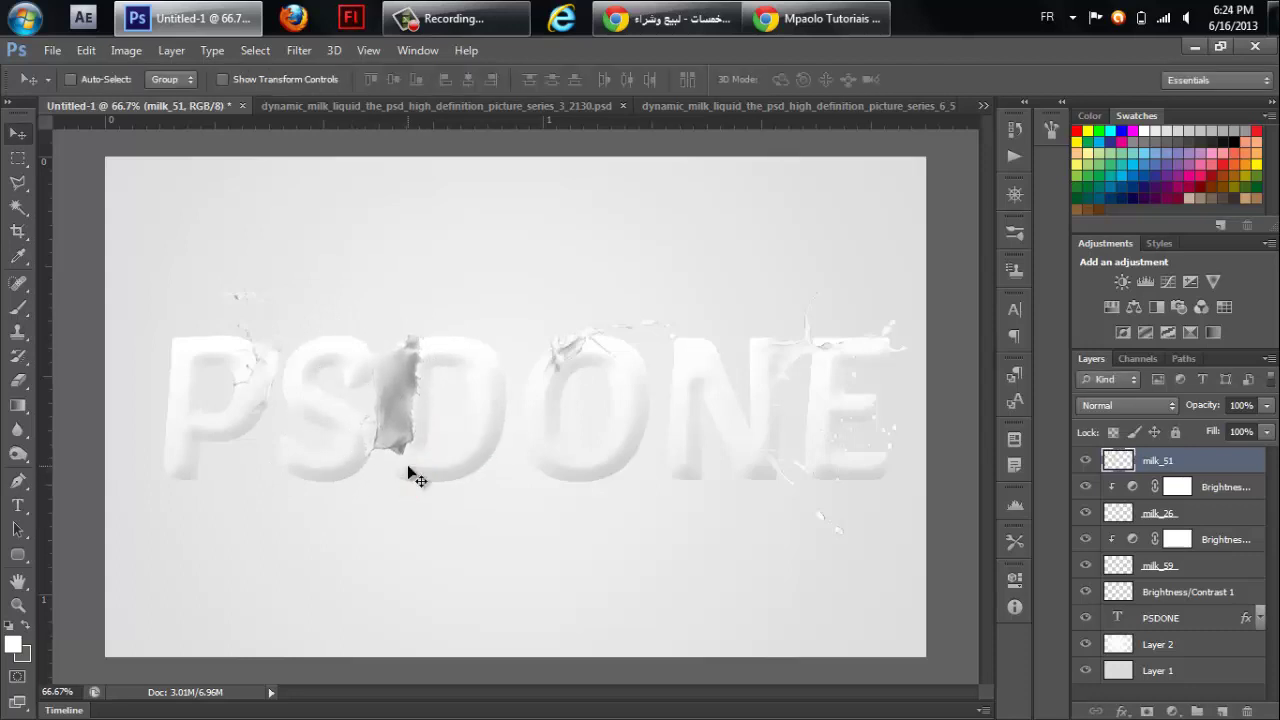
# Add a Brightness/Contrast layer clipped to milk_51 with brightness set to 30.
pyautogui.click(1123, 283)
pyautogui.rightClick(1203, 465)
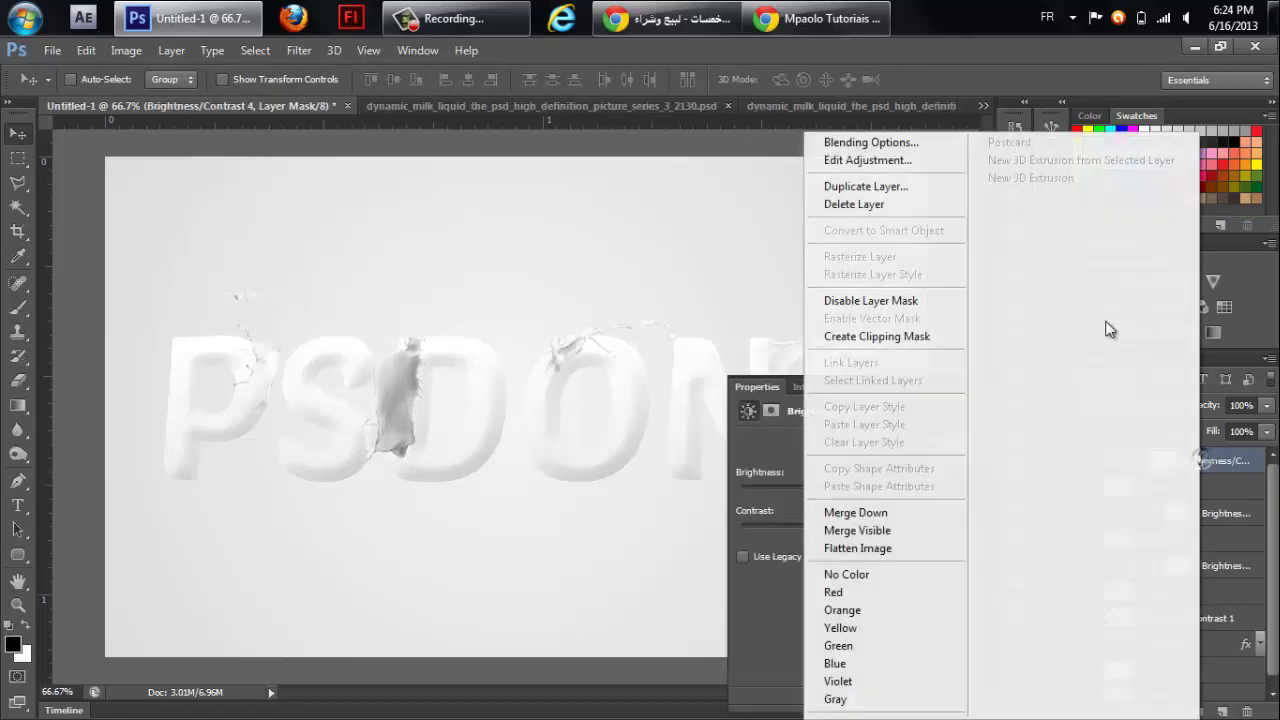
pyautogui.click(952, 338)
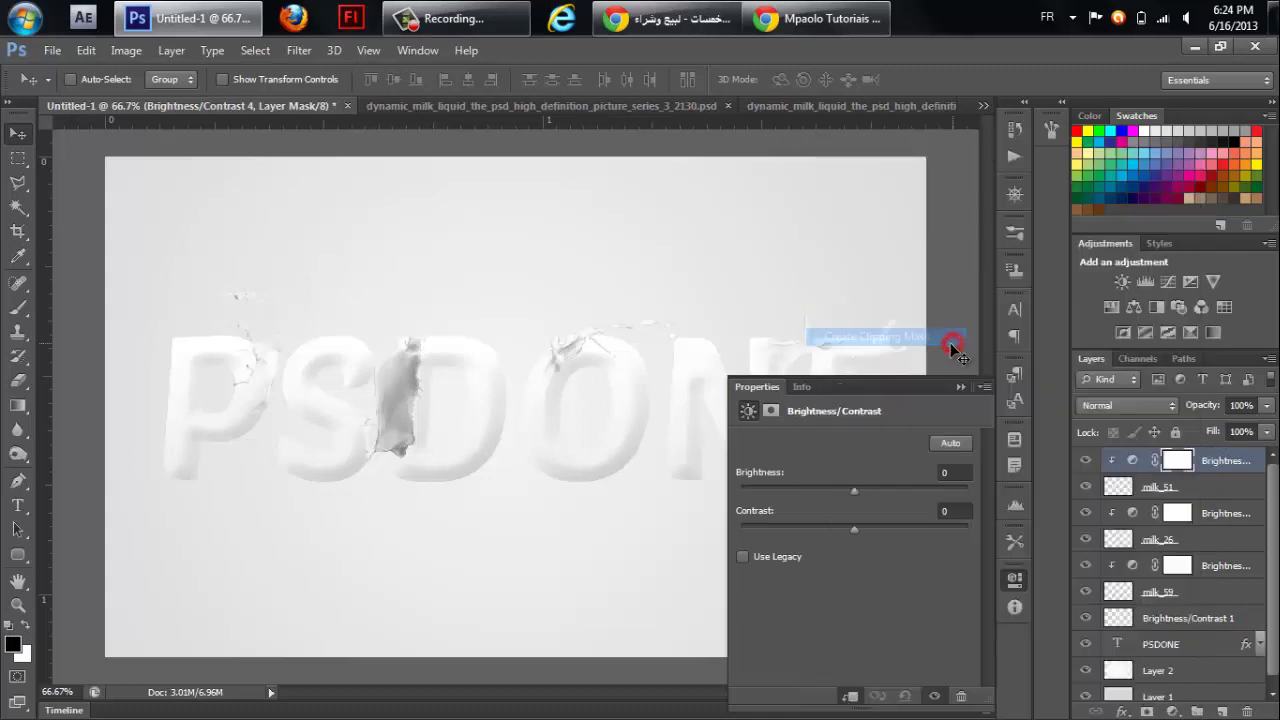
pyautogui.moveTo(859, 489); pyautogui.dragTo(875, 490)
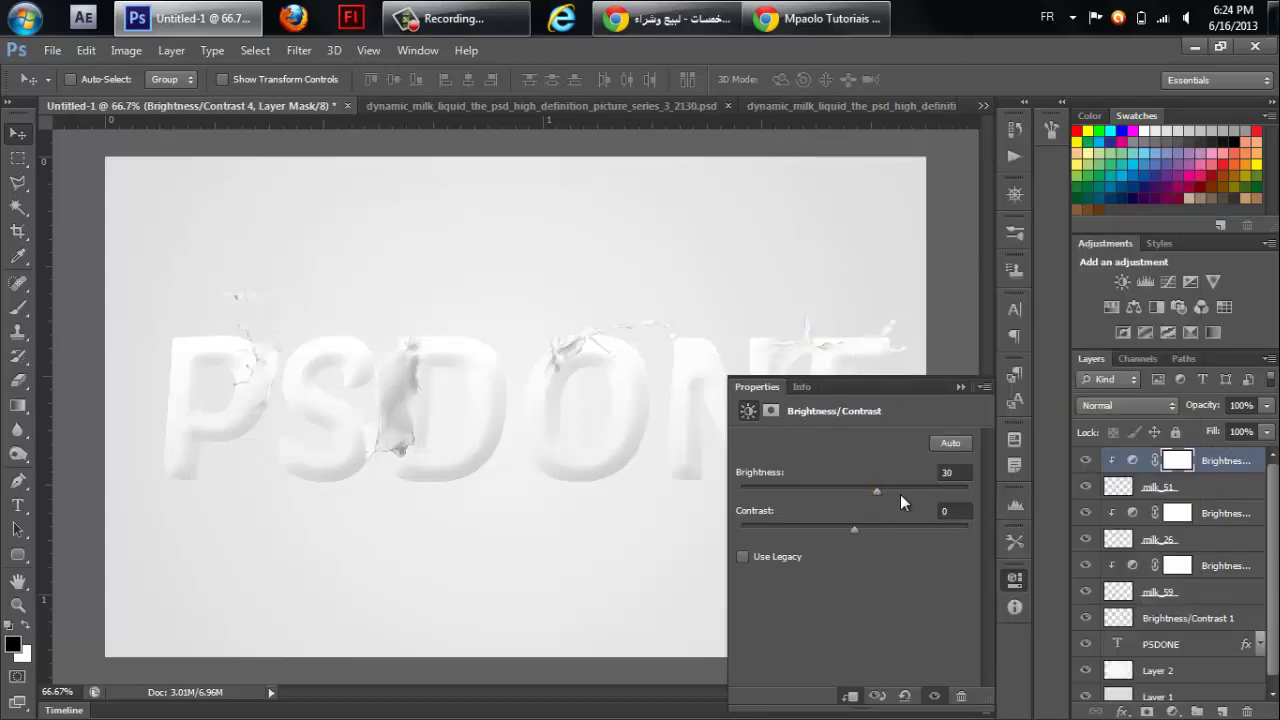
pyautogui.click(960, 387)
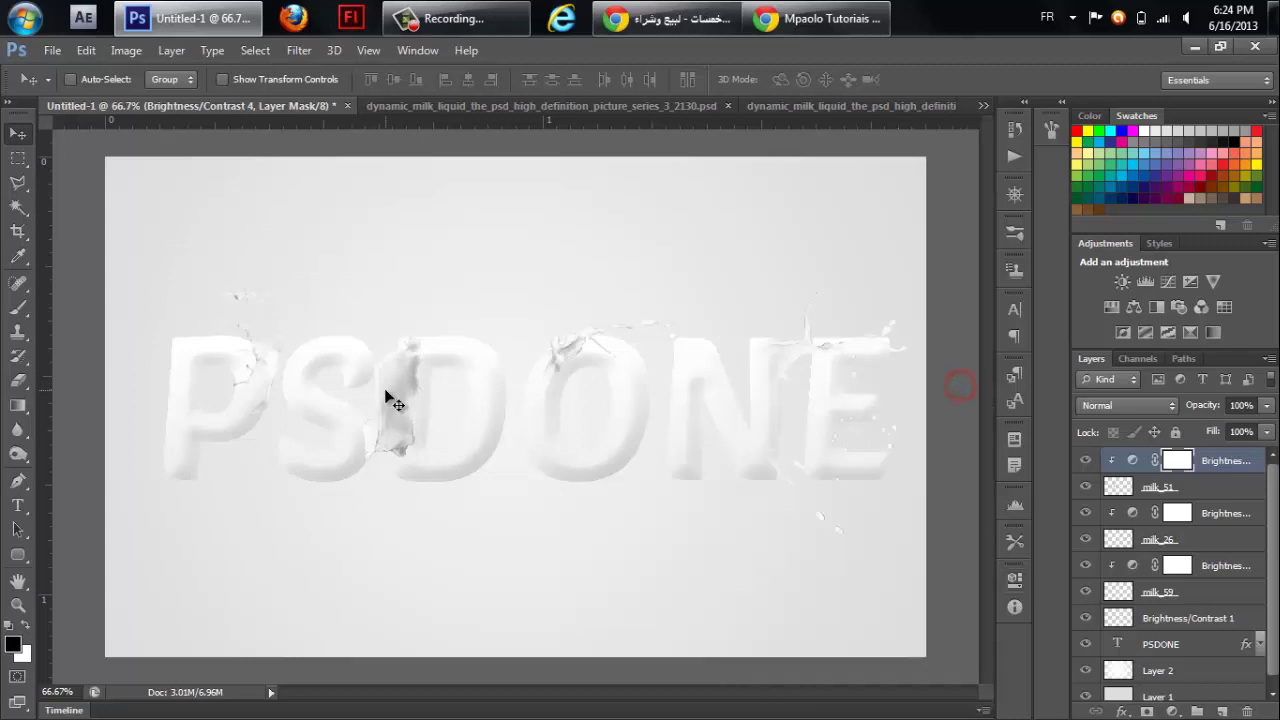
pyautogui.click(18, 380)
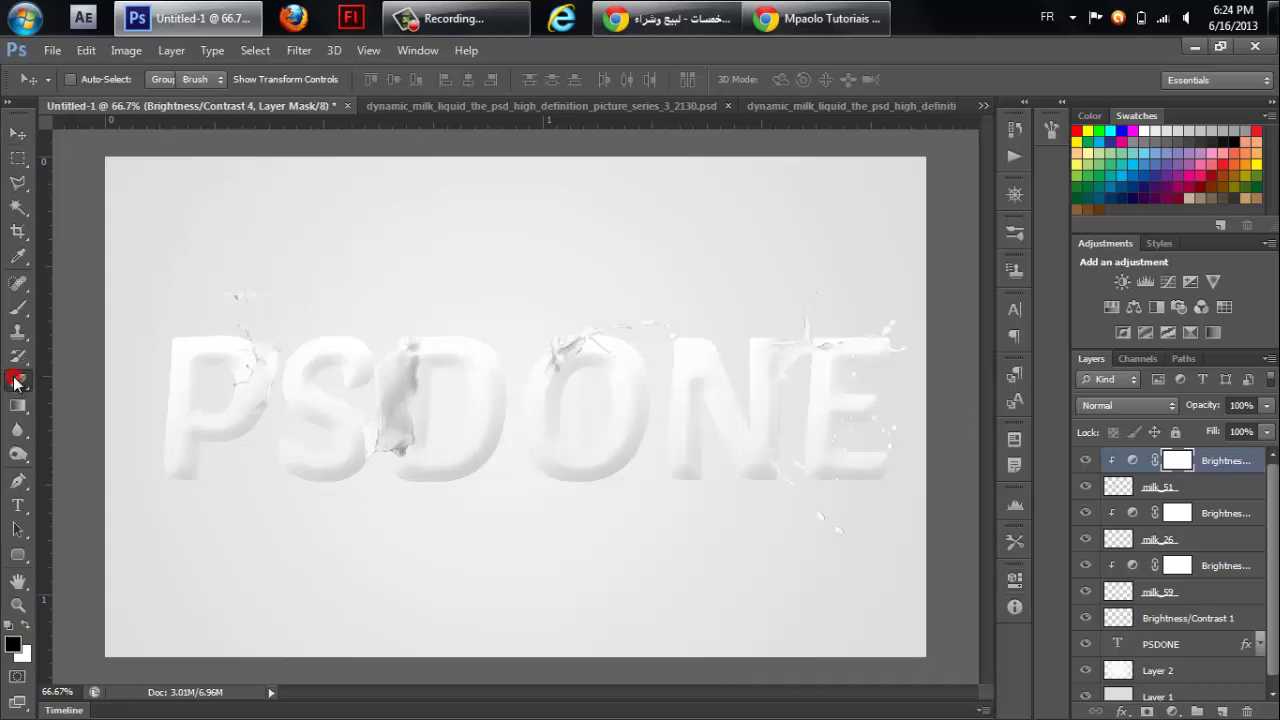
# Select milk_51 and erase the splash between the S and D at 25% opacity.
pyautogui.click(415, 448)
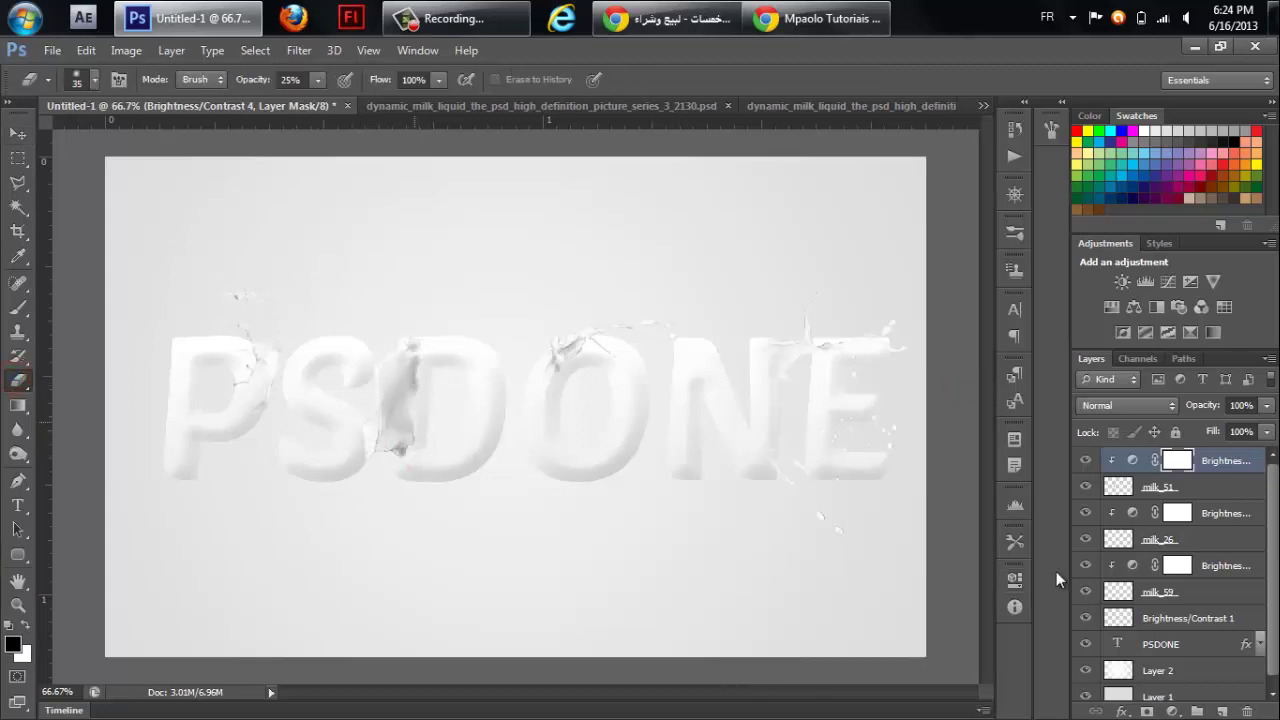
pyautogui.click(1205, 476)
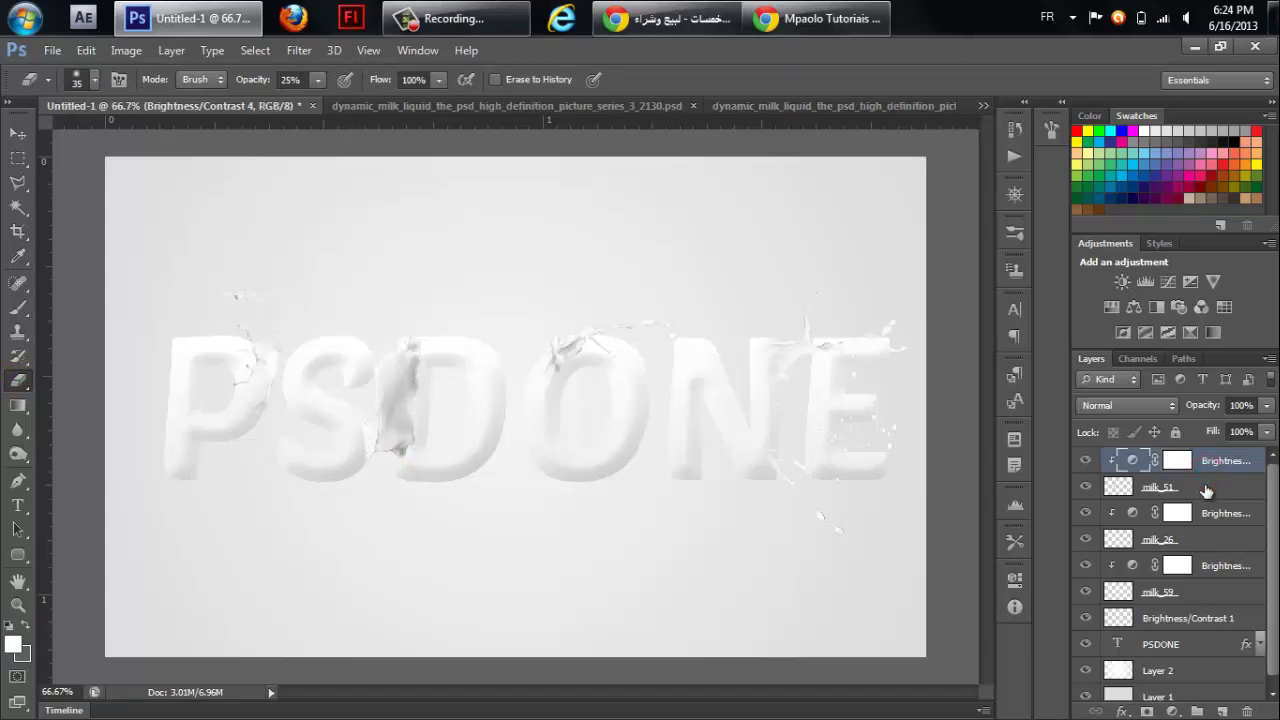
pyautogui.click(1207, 490)
pyautogui.moveTo(408, 428); pyautogui.dragTo(413, 446)
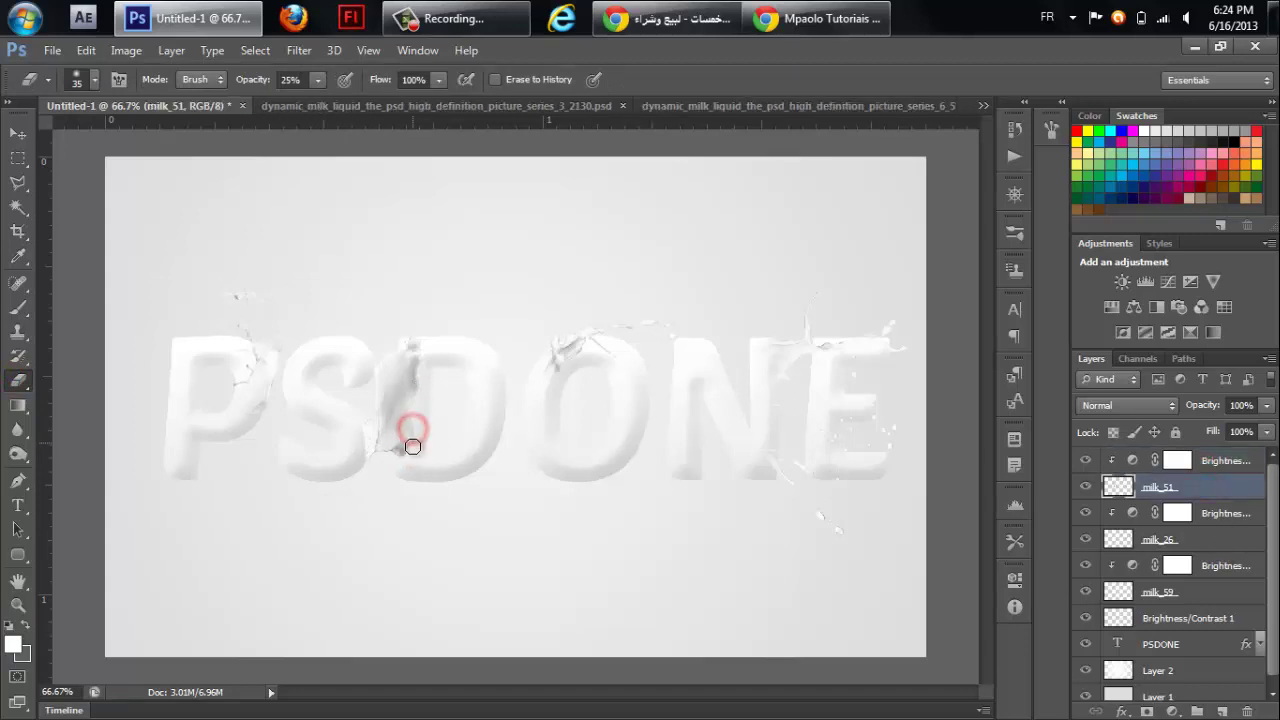
pyautogui.moveTo(409, 400); pyautogui.dragTo(414, 443)
pyautogui.click(418, 375)
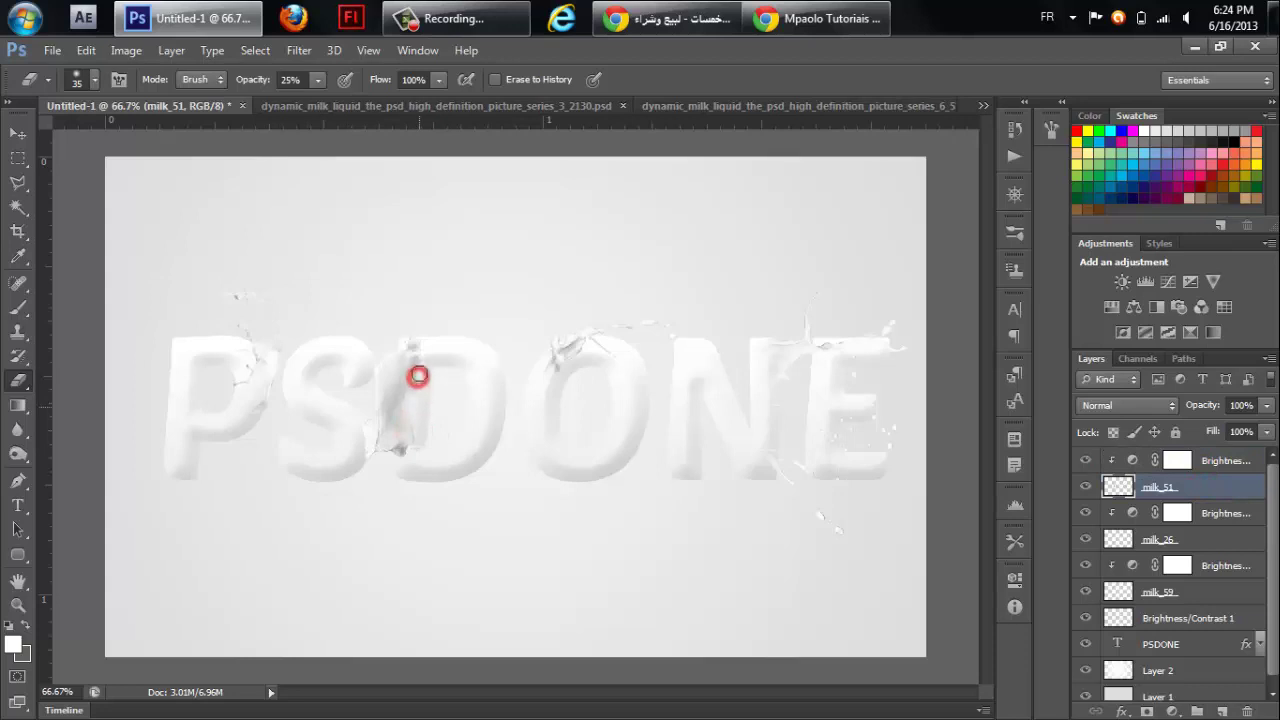
pyautogui.moveTo(418, 375); pyautogui.dragTo(408, 449)
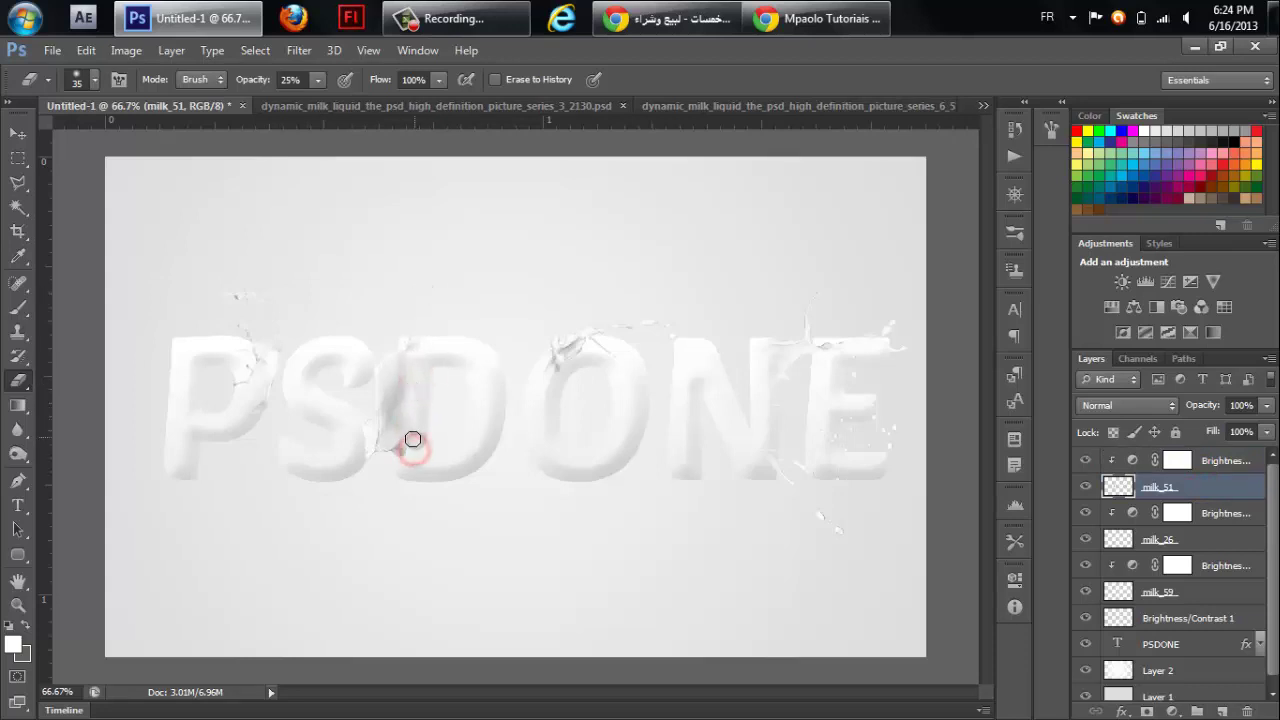
pyautogui.click(407, 448)
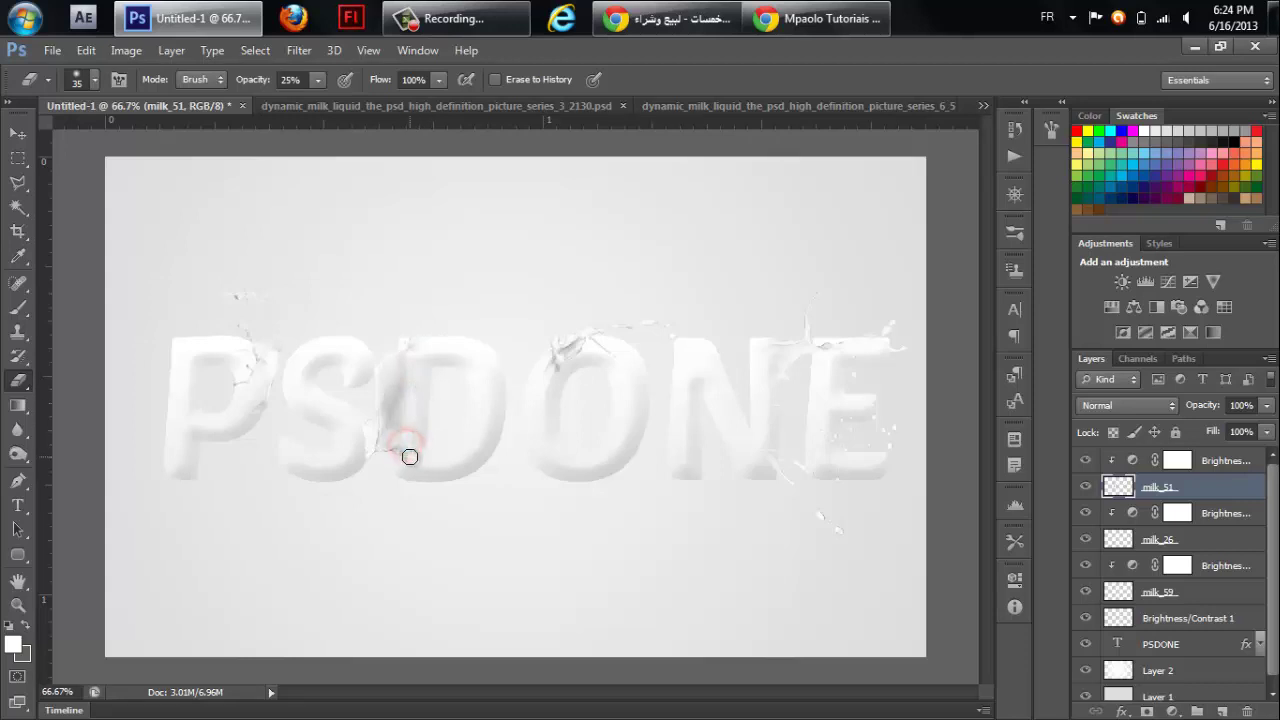
pyautogui.moveTo(405, 450); pyautogui.dragTo(409, 420)
# Keep lightly erasing the splash at the top and bottom of the S–D gap.
pyautogui.click(417, 415)
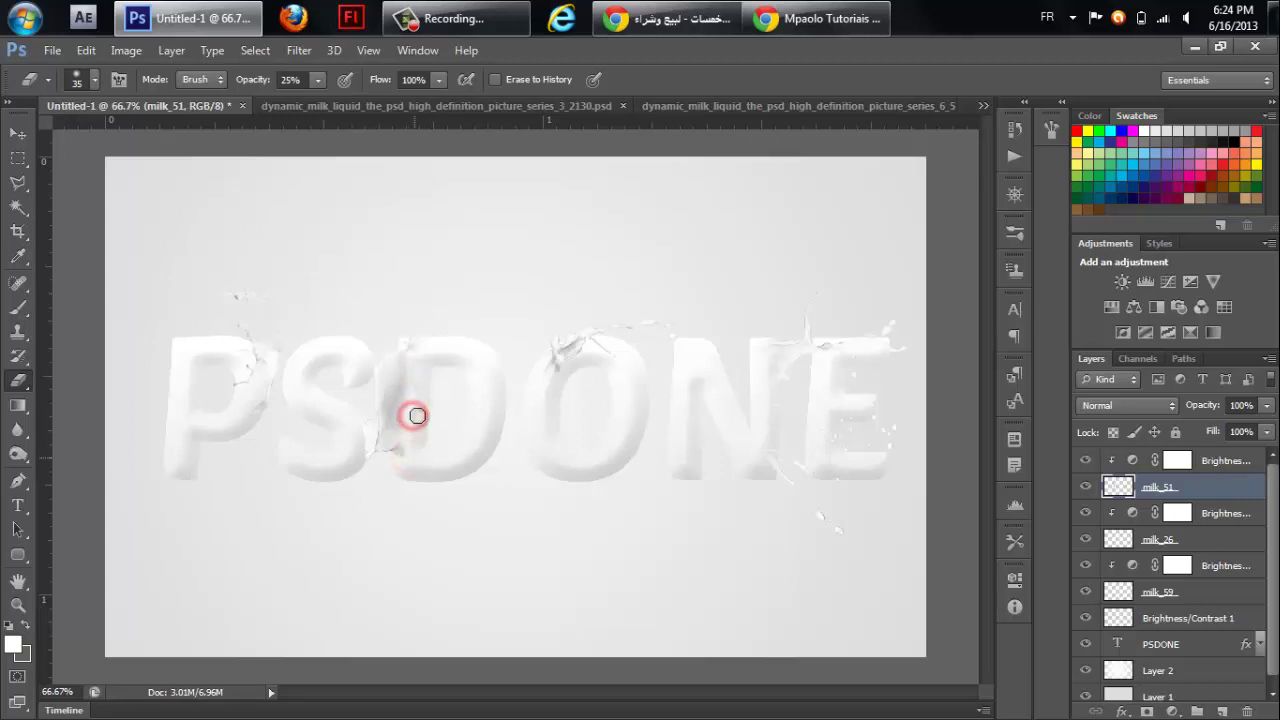
pyautogui.click(405, 344)
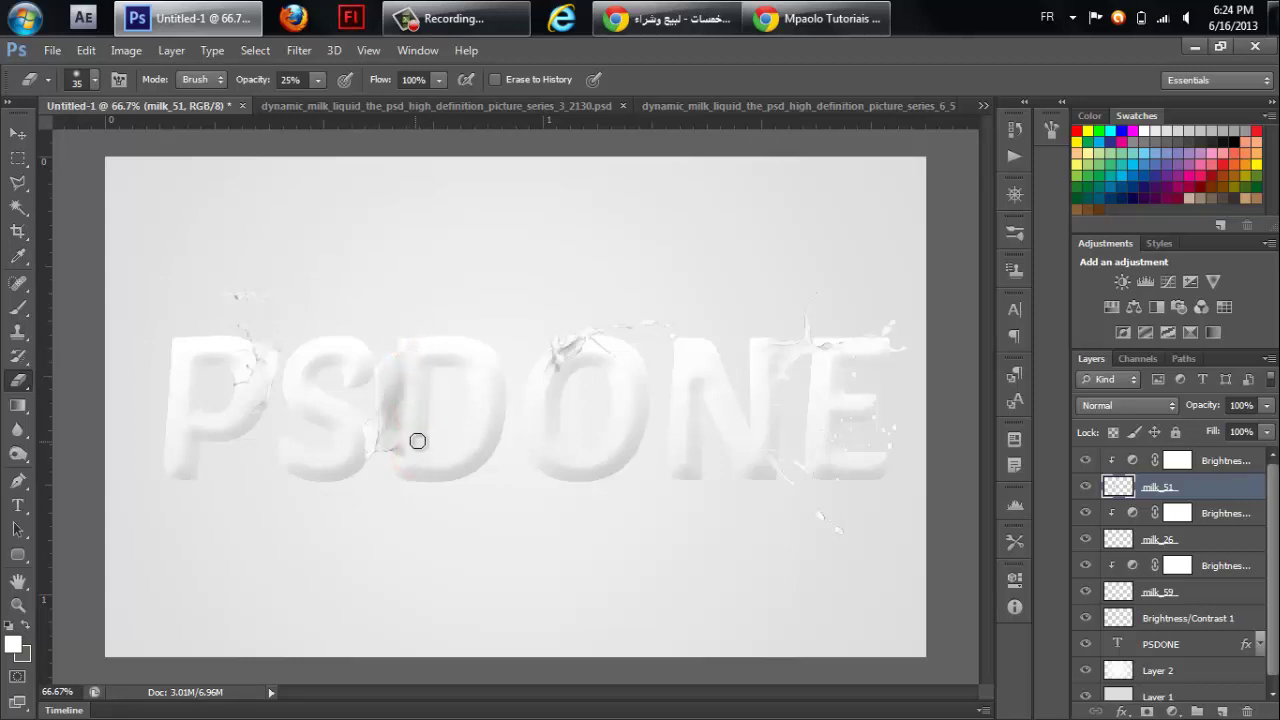
pyautogui.moveTo(411, 449)
pyautogui.mouseDown()
pyautogui.moveTo(394, 455)
pyautogui.moveTo(424, 436)
pyautogui.mouseUp()
pyautogui.moveTo(395, 454); pyautogui.dragTo(407, 454)
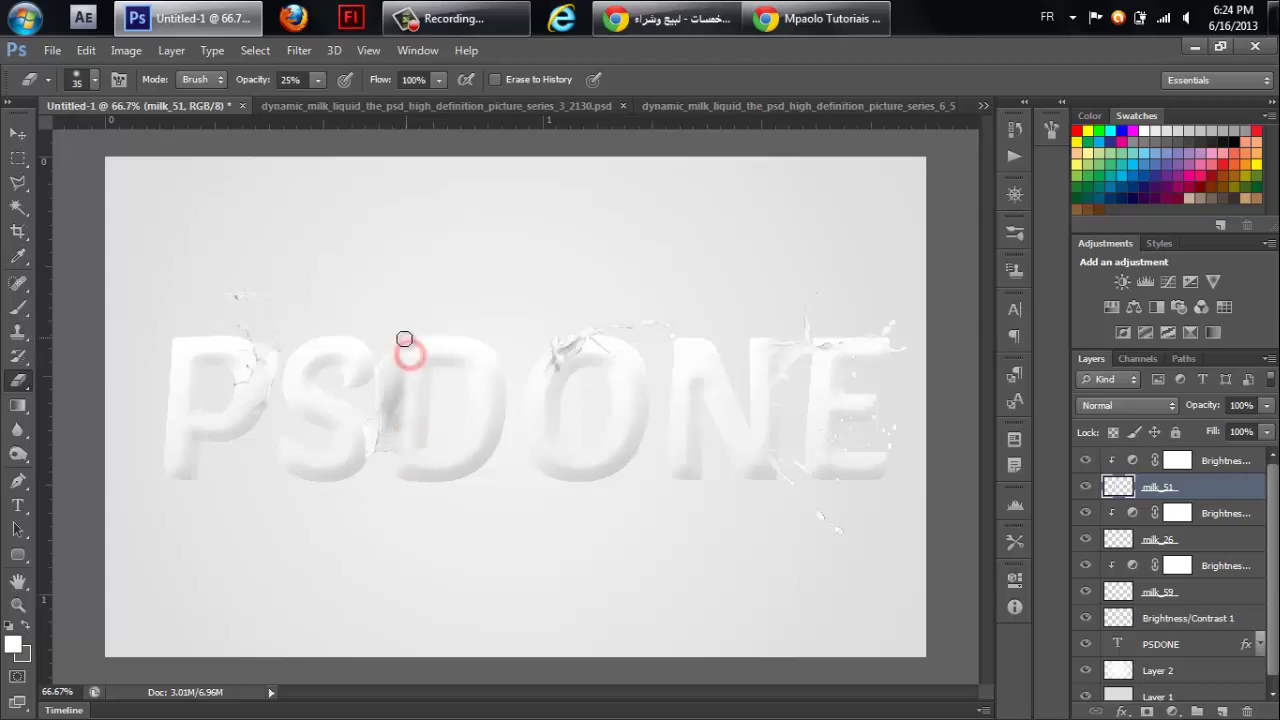
pyautogui.moveTo(410, 355); pyautogui.dragTo(391, 333)
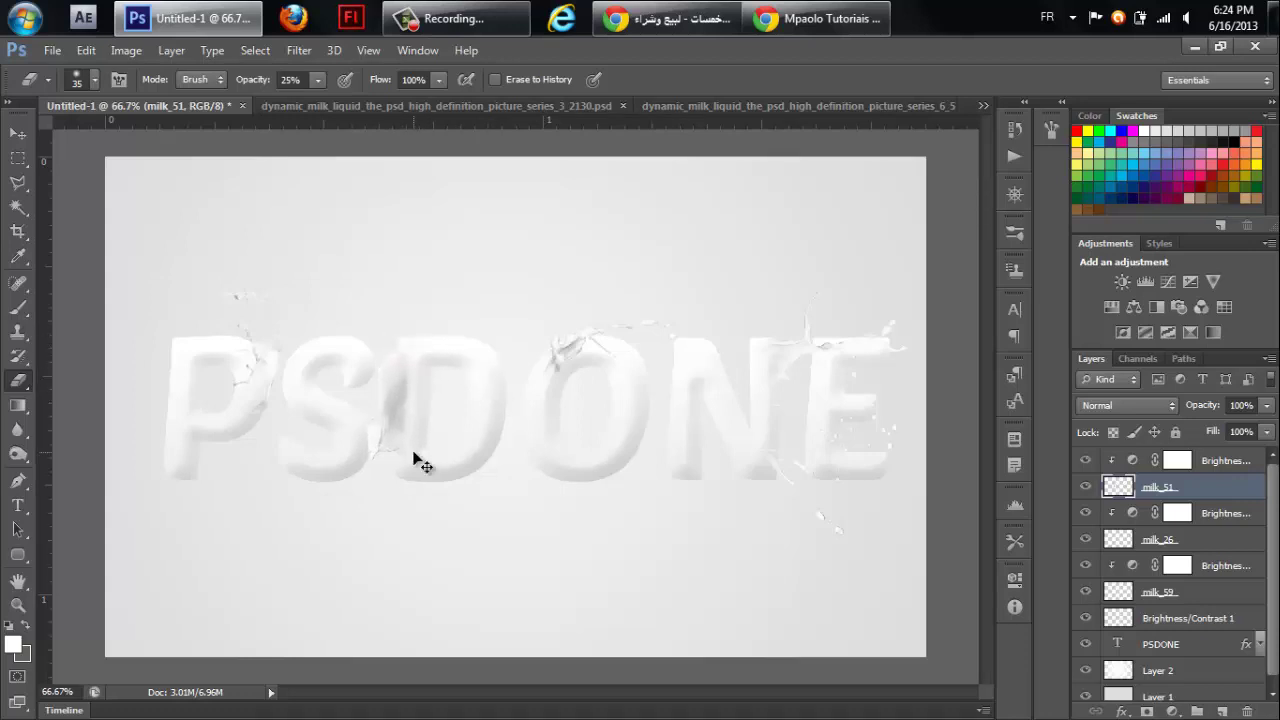
pyautogui.moveTo(410, 455); pyautogui.dragTo(411, 458)
pyautogui.moveTo(403, 454); pyautogui.dragTo(404, 452)
pyautogui.click(405, 348)
pyautogui.click(396, 349)
pyautogui.moveTo(407, 380); pyautogui.dragTo(376, 452)
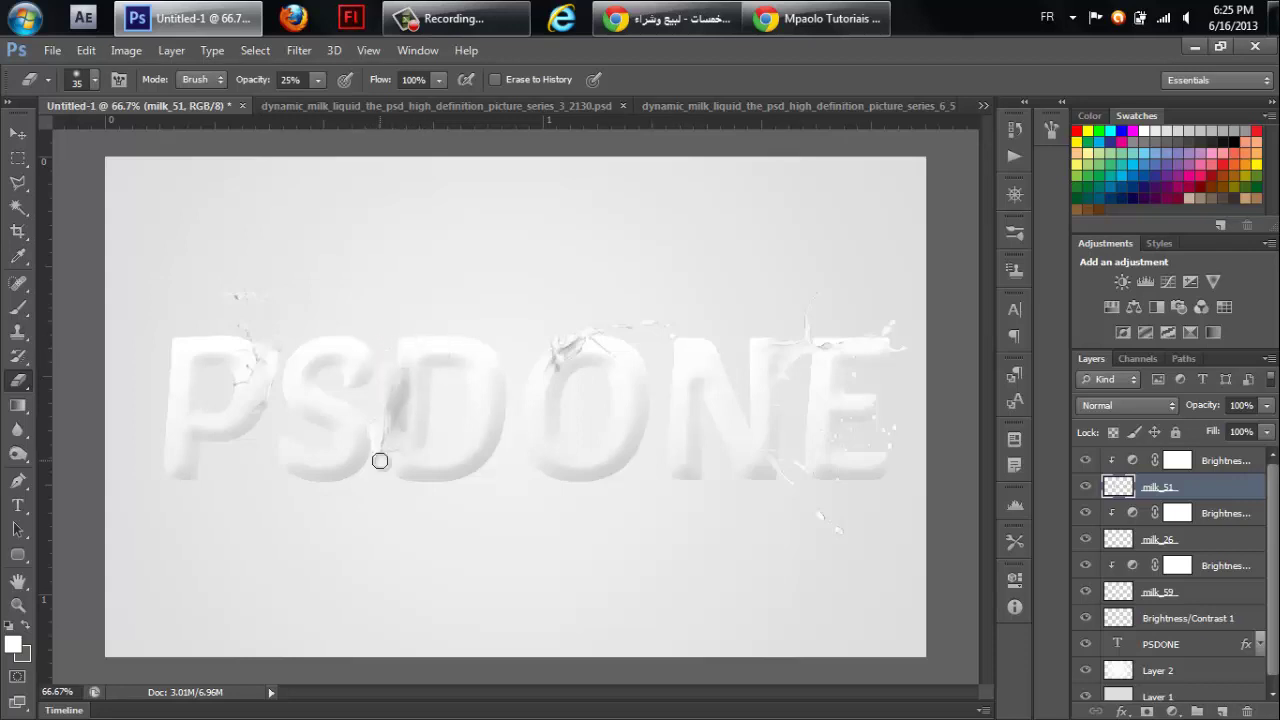
# Scale the milk_51 splash up and outward over the S–D gap with Free Transform.
pyautogui.hotkey('ctrl', 't')
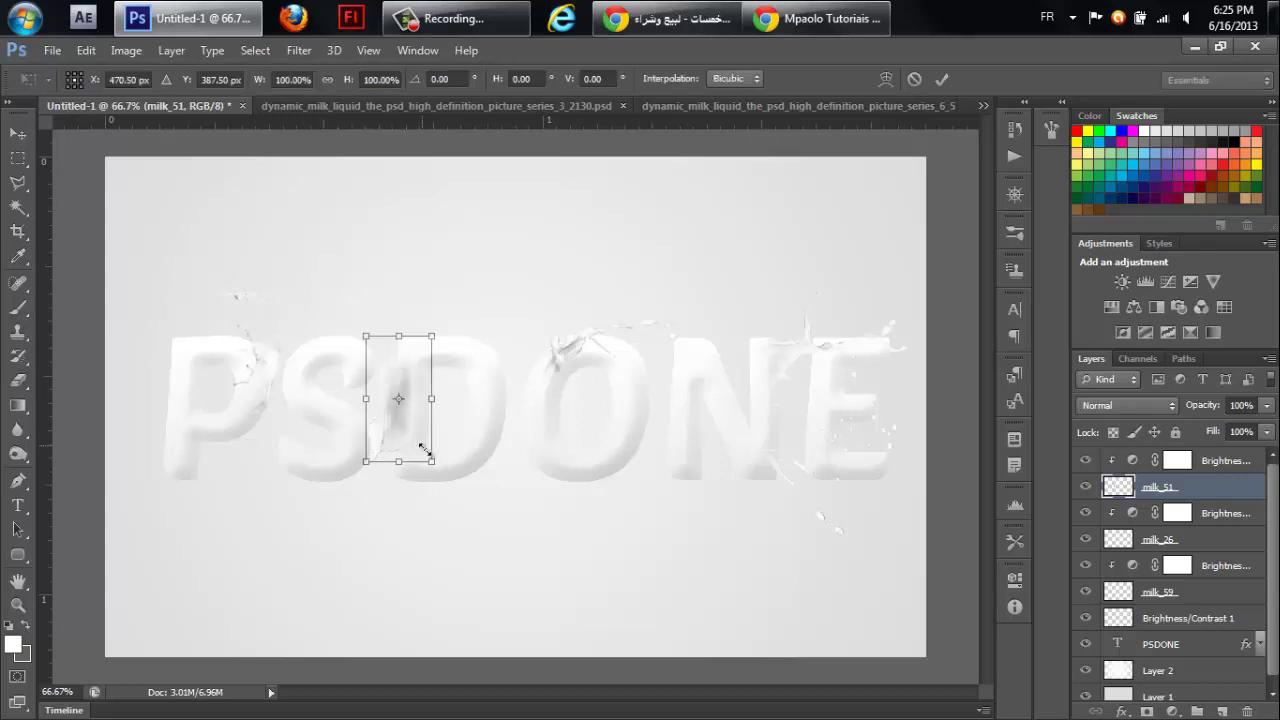
pyautogui.moveTo(435, 464); pyautogui.dragTo(444, 481)
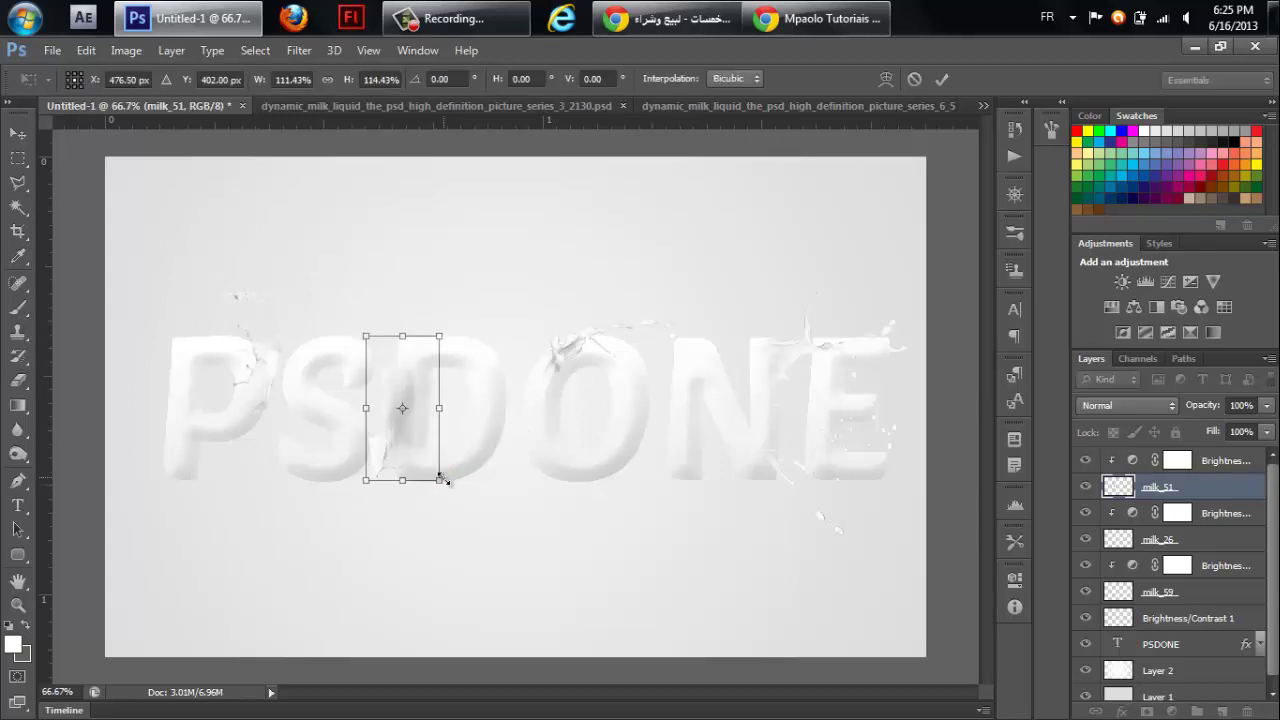
pyautogui.moveTo(363, 335); pyautogui.dragTo(342, 321)
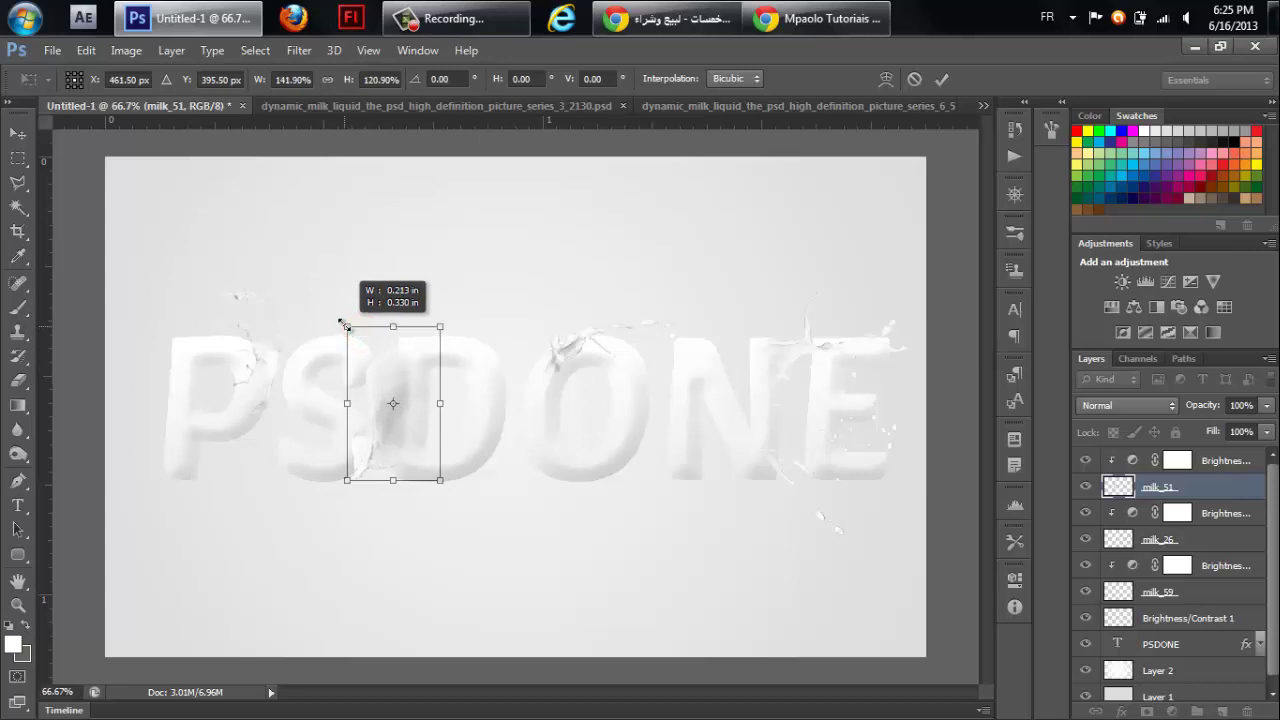
pyautogui.press('Return')
# Erase the milk_51 shading along the left side of the D at 20% opacity.
pyautogui.press('e')
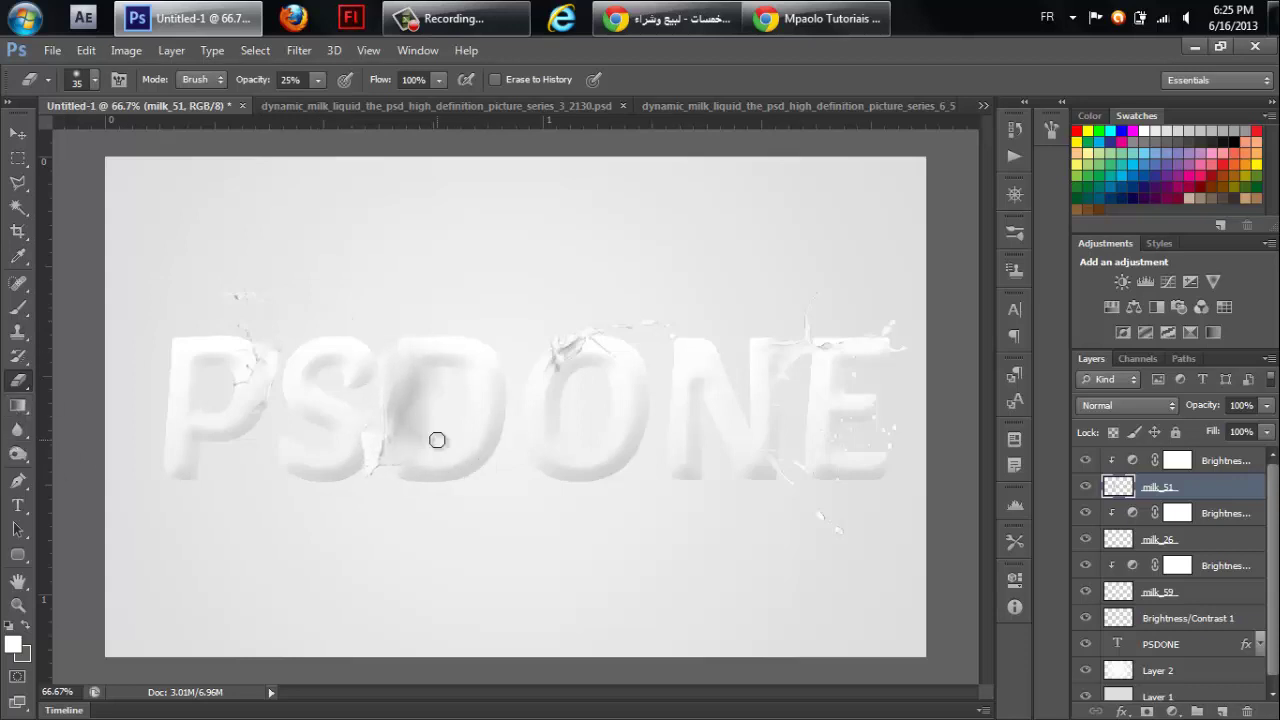
pyautogui.moveTo(437, 440); pyautogui.dragTo(440, 412)
pyautogui.moveTo(440, 417); pyautogui.dragTo(434, 395)
pyautogui.moveTo(416, 421); pyautogui.dragTo(411, 354)
# Switch to the series_6 milk file and browse the Open dialog without opening anything.
pyautogui.click(705, 105)
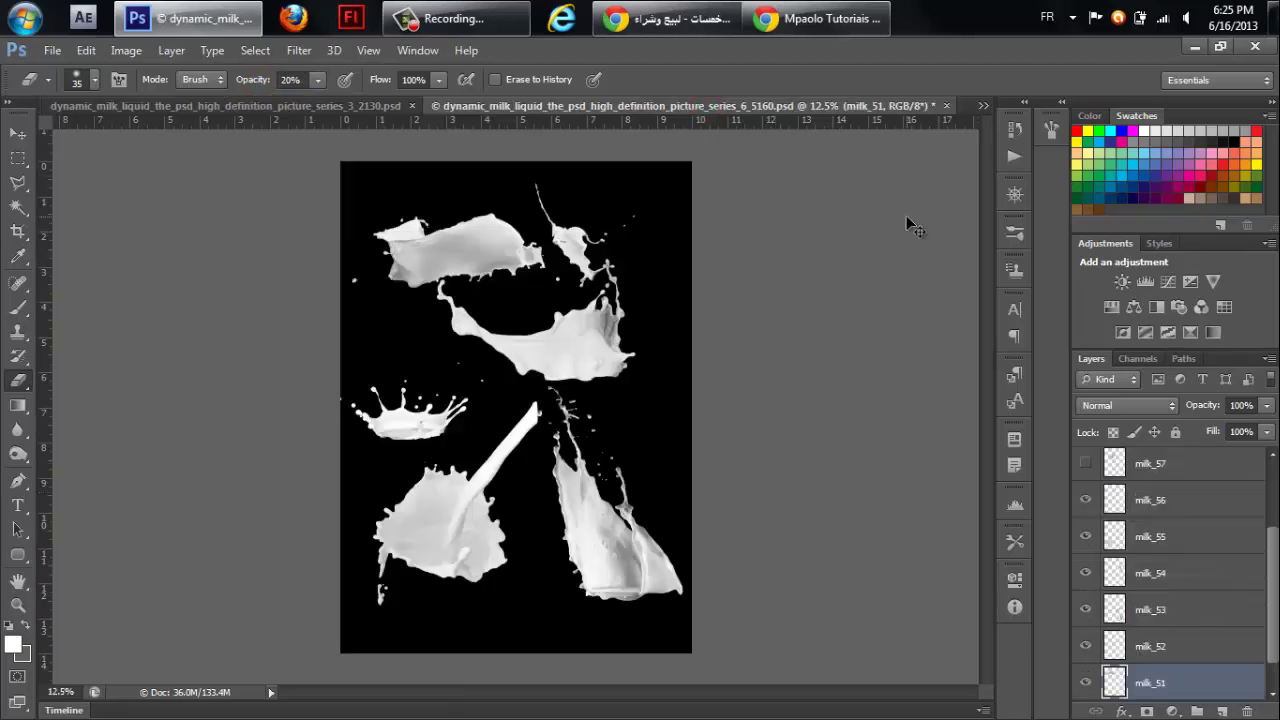
pyautogui.hotkey('ctrl', 'o')
pyautogui.click(817, 89)
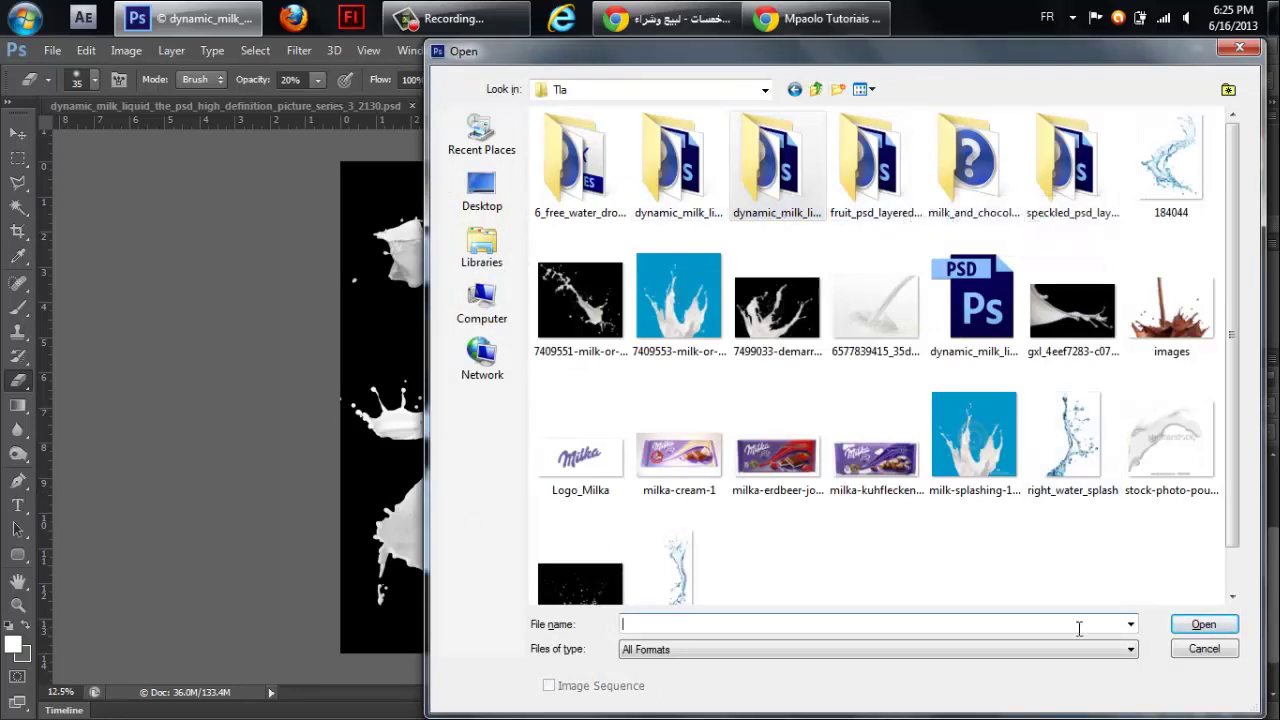
pyautogui.click(1203, 649)
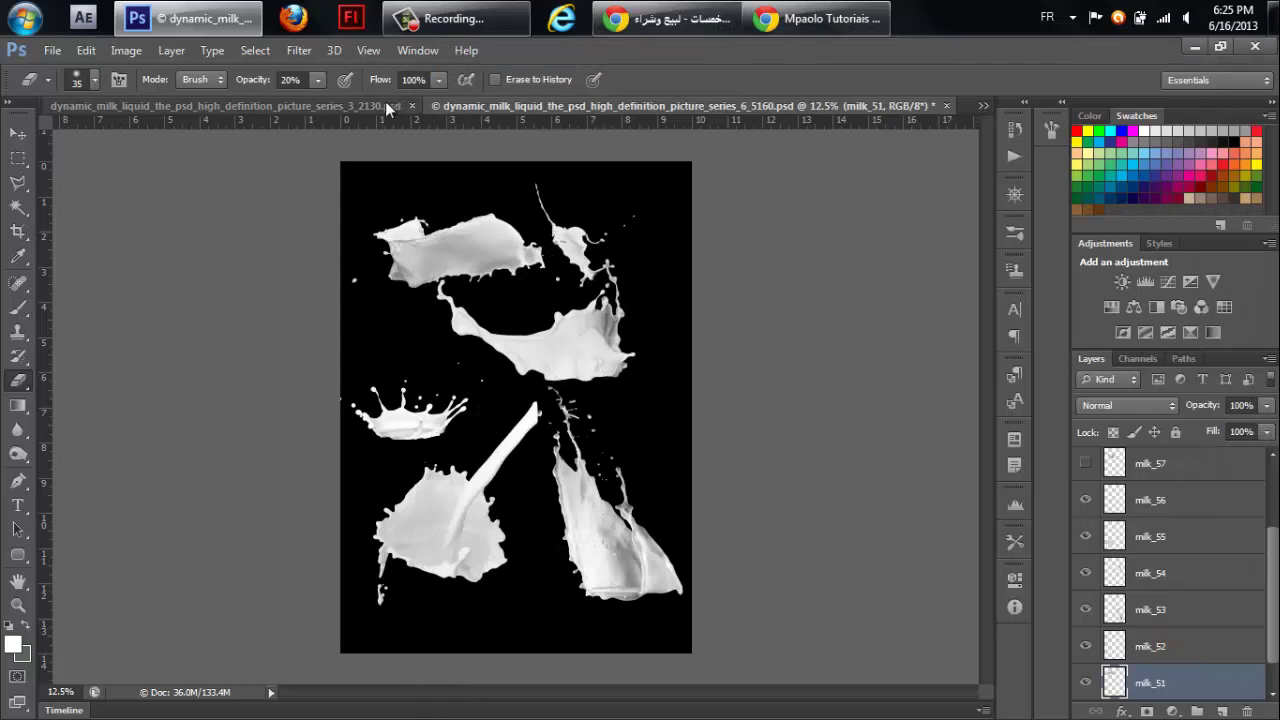
# In the series_3 file, pick milk_25 with the Move tool and drag it into PSDONE.
pyautogui.click(377, 106)
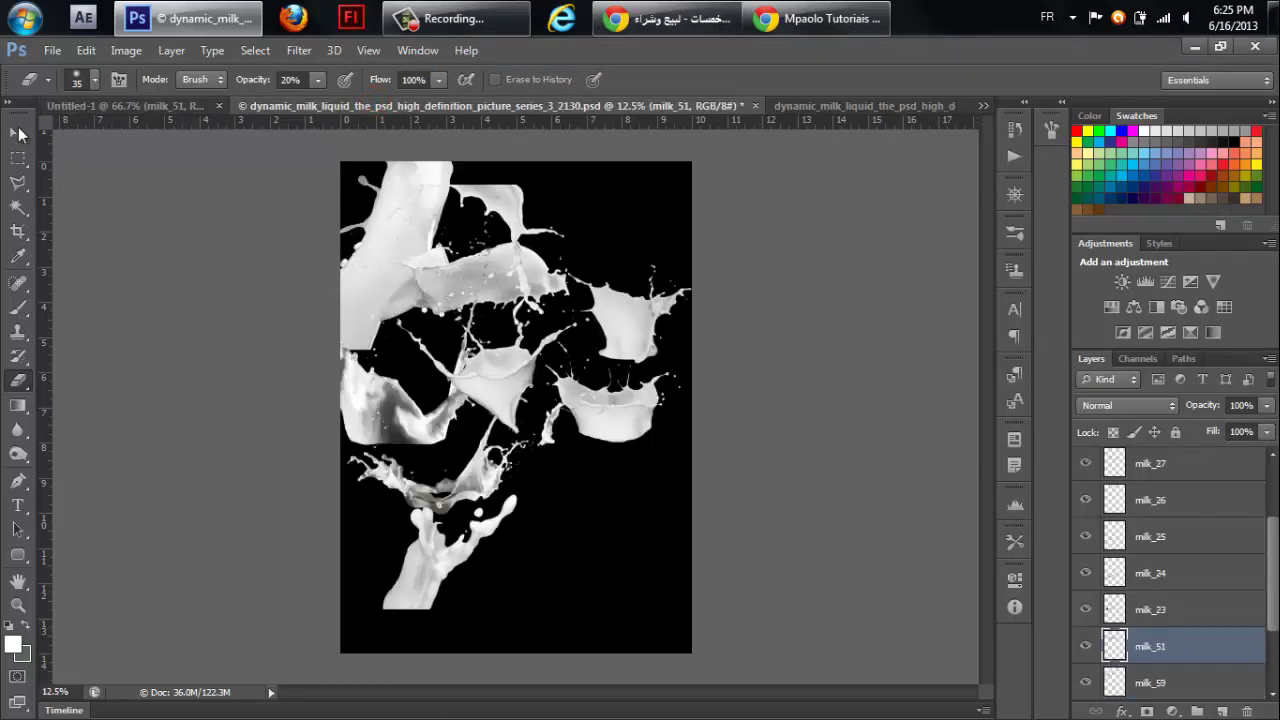
pyautogui.click(18, 131)
pyautogui.moveTo(655, 453)
pyautogui.mouseDown()
pyautogui.moveTo(808, 430)
pyautogui.moveTo(793, 412)
pyautogui.mouseUp()
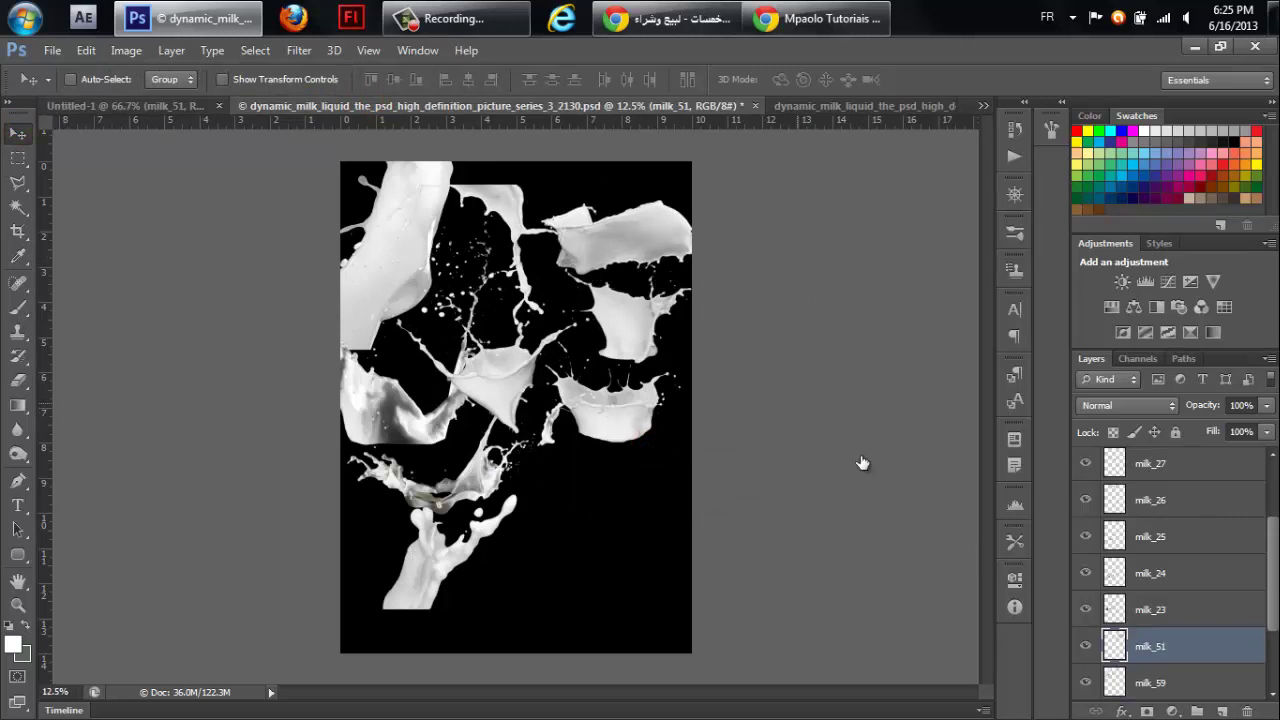
pyautogui.click(1169, 622)
pyautogui.moveTo(648, 416); pyautogui.dragTo(692, 451)
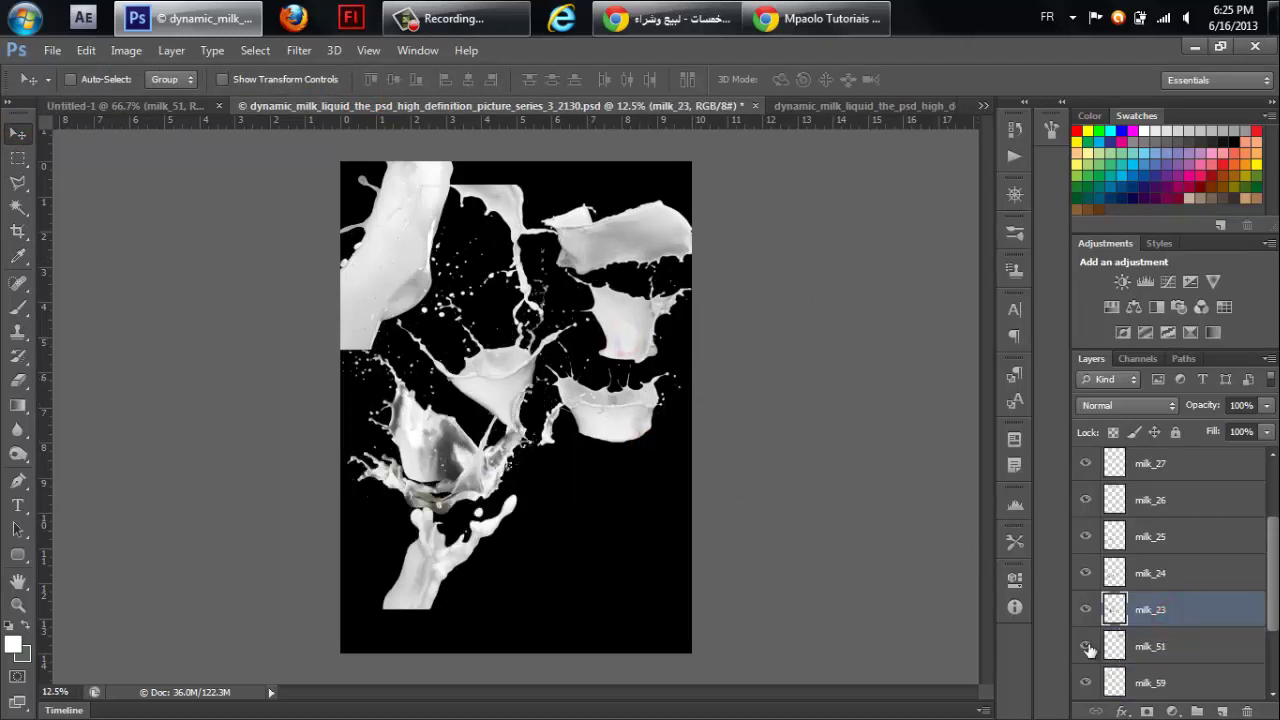
pyautogui.click(1207, 540)
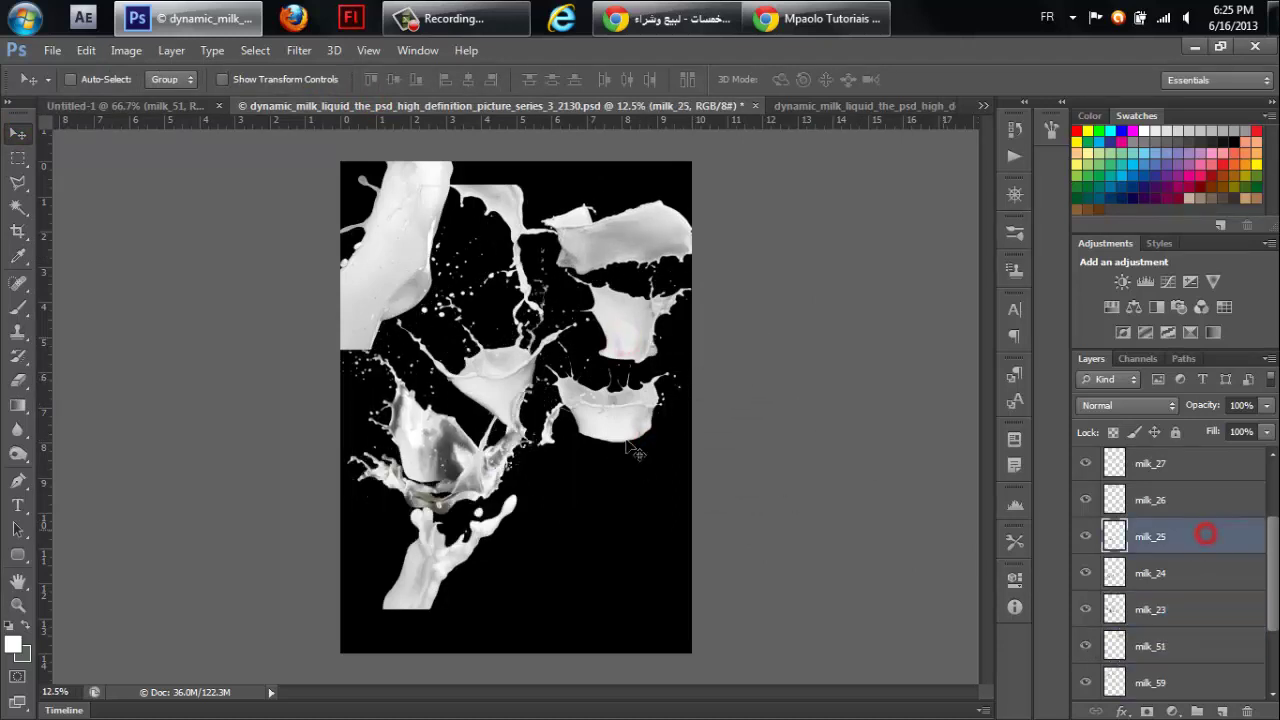
pyautogui.moveTo(626, 440)
pyautogui.mouseDown()
pyautogui.moveTo(577, 500)
pyautogui.moveTo(605, 440)
pyautogui.mouseUp()
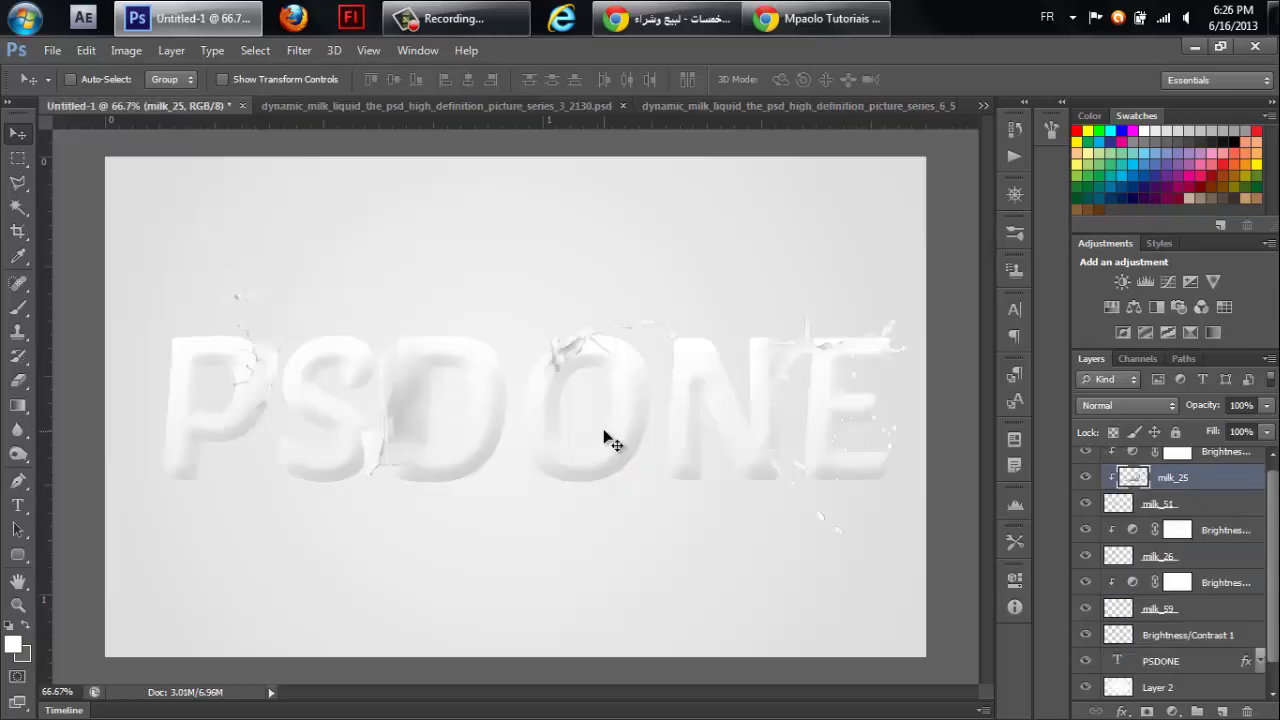
# Move milk_25 above the Brightness layer and release its clipping mask.
pyautogui.moveTo(616, 488); pyautogui.dragTo(654, 606)
pyautogui.moveTo(1249, 485); pyautogui.dragTo(1232, 458)
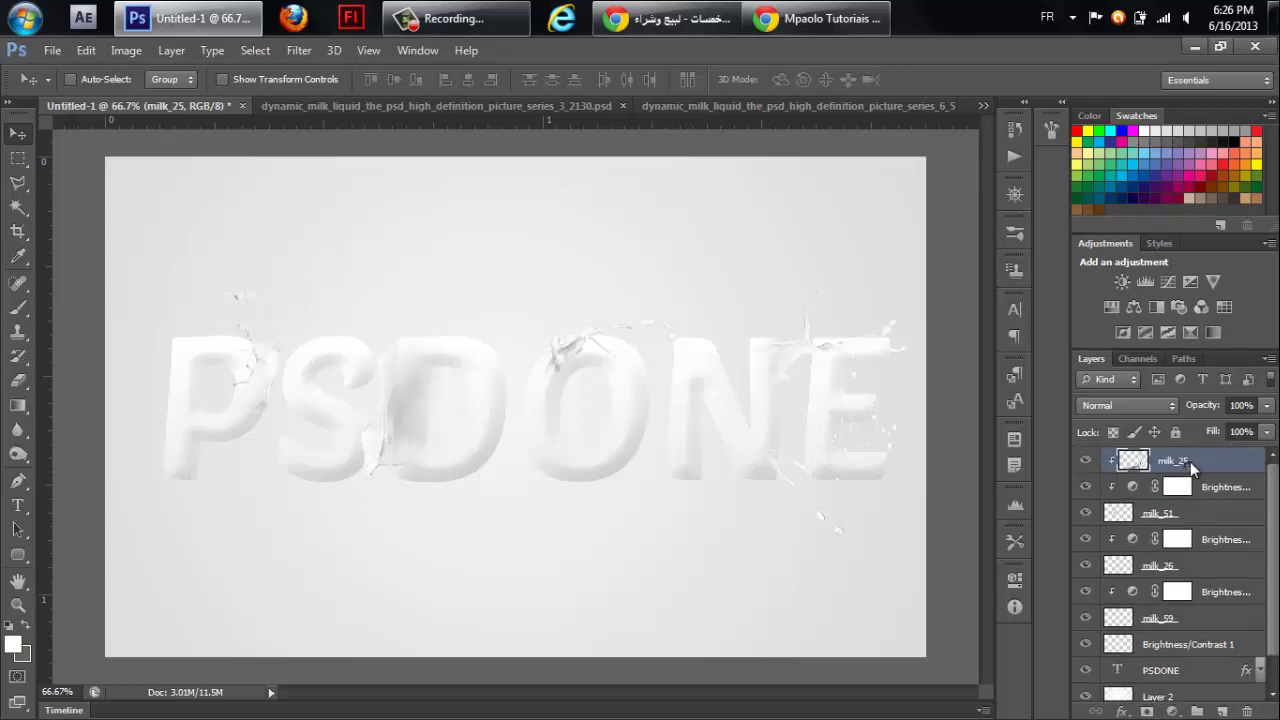
pyautogui.rightClick(1190, 461)
pyautogui.click(905, 336)
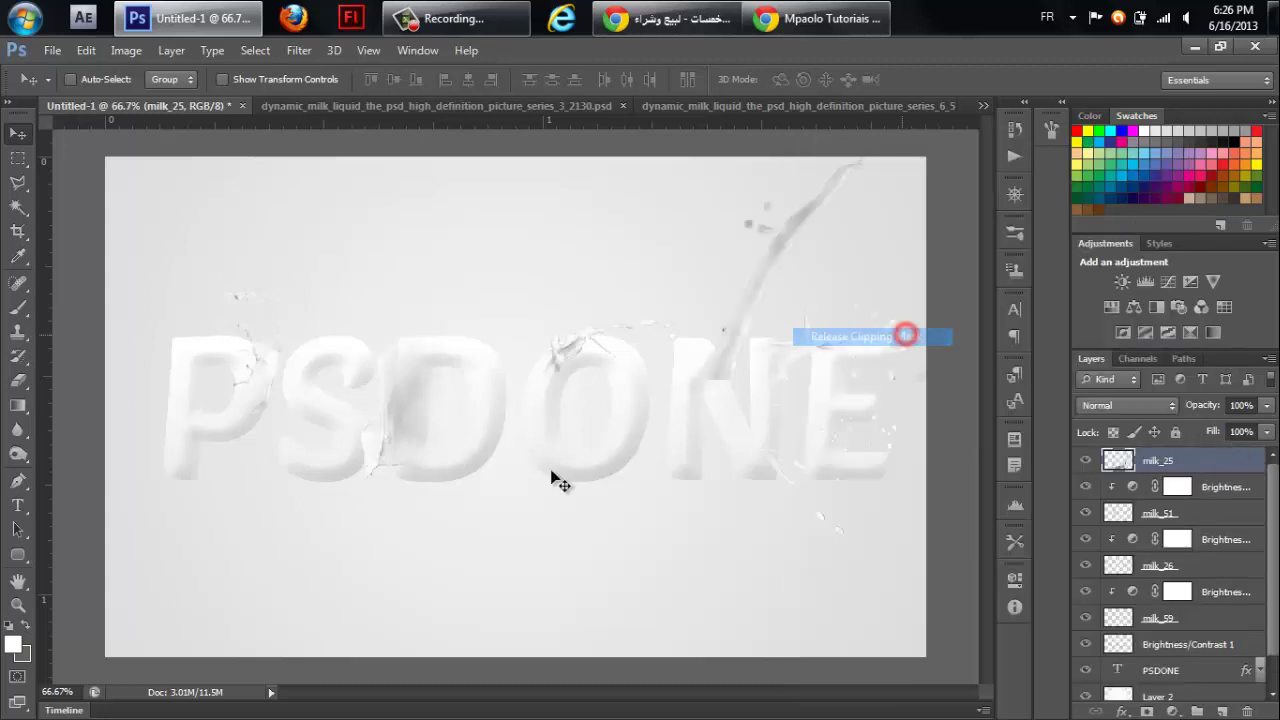
# Scale milk_25 to about 22% and place it over the bottom of the O and N.
pyautogui.hotkey('ctrl', 't')
pyautogui.moveTo(888, 606)
pyautogui.mouseDown()
pyautogui.moveTo(707, 540)
pyautogui.moveTo(743, 533)
pyautogui.moveTo(280, 255)
pyautogui.moveTo(291, 271)
pyautogui.mouseUp()
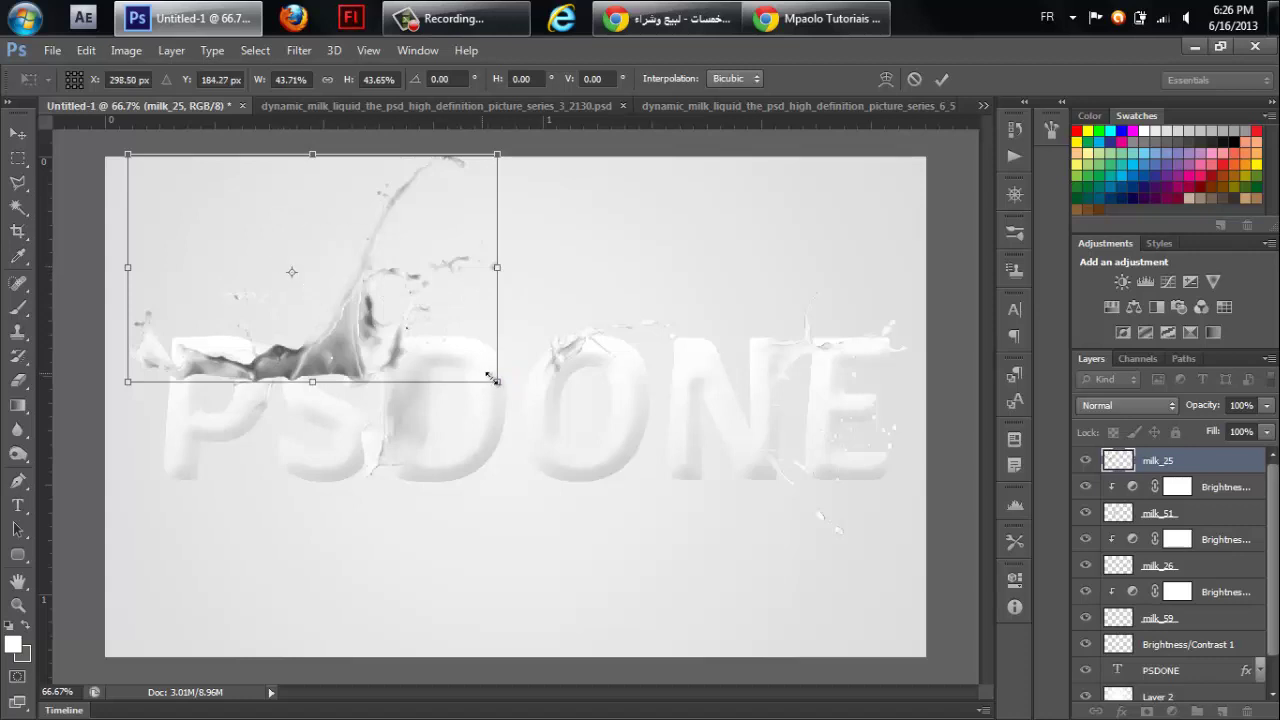
pyautogui.moveTo(500, 383); pyautogui.dragTo(406, 333)
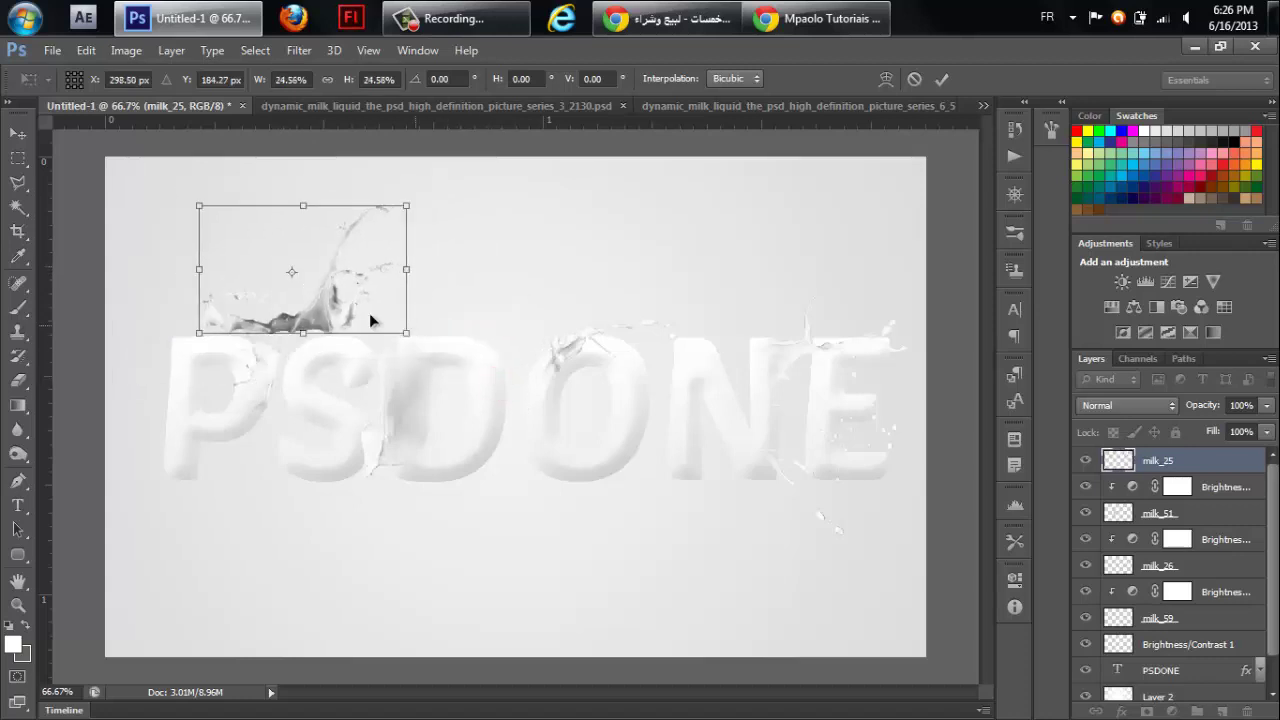
pyautogui.moveTo(669, 489)
pyautogui.mouseDown()
pyautogui.moveTo(704, 598)
pyautogui.moveTo(395, 471)
pyautogui.moveTo(673, 465)
pyautogui.moveTo(673, 450)
pyautogui.moveTo(673, 467)
pyautogui.moveTo(692, 470)
pyautogui.moveTo(661, 468)
pyautogui.mouseUp()
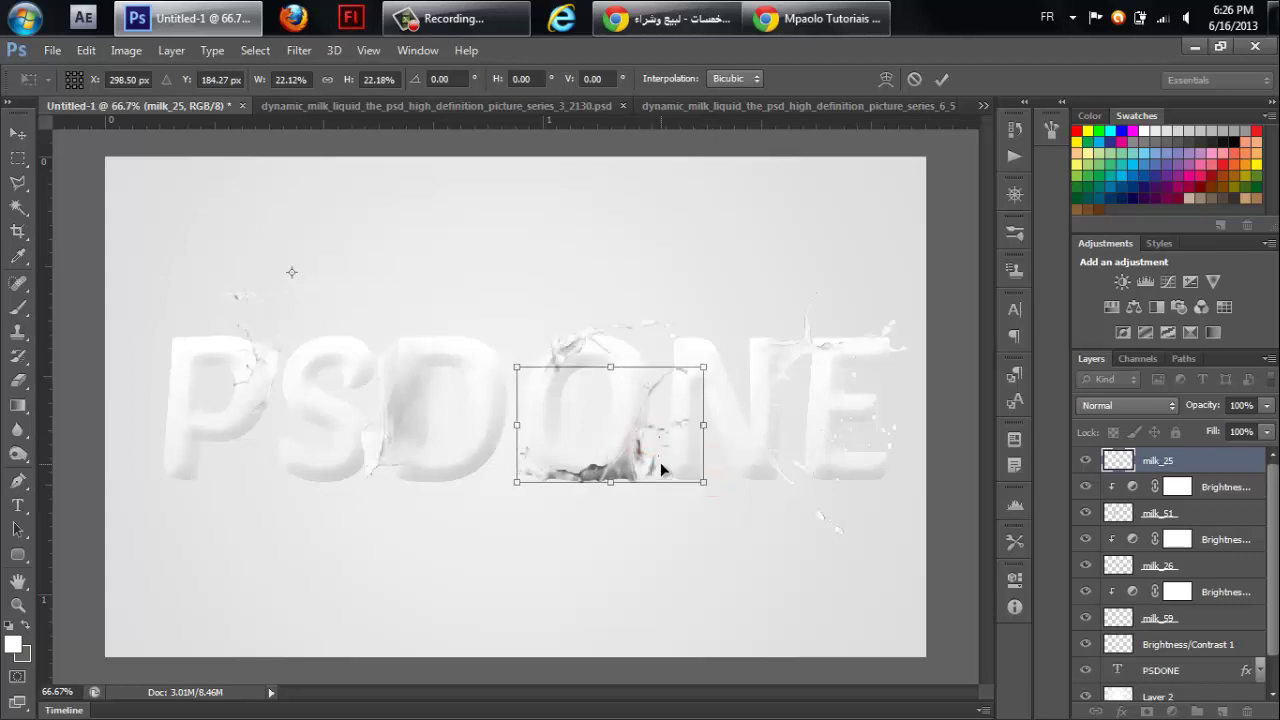
pyautogui.press('Return')
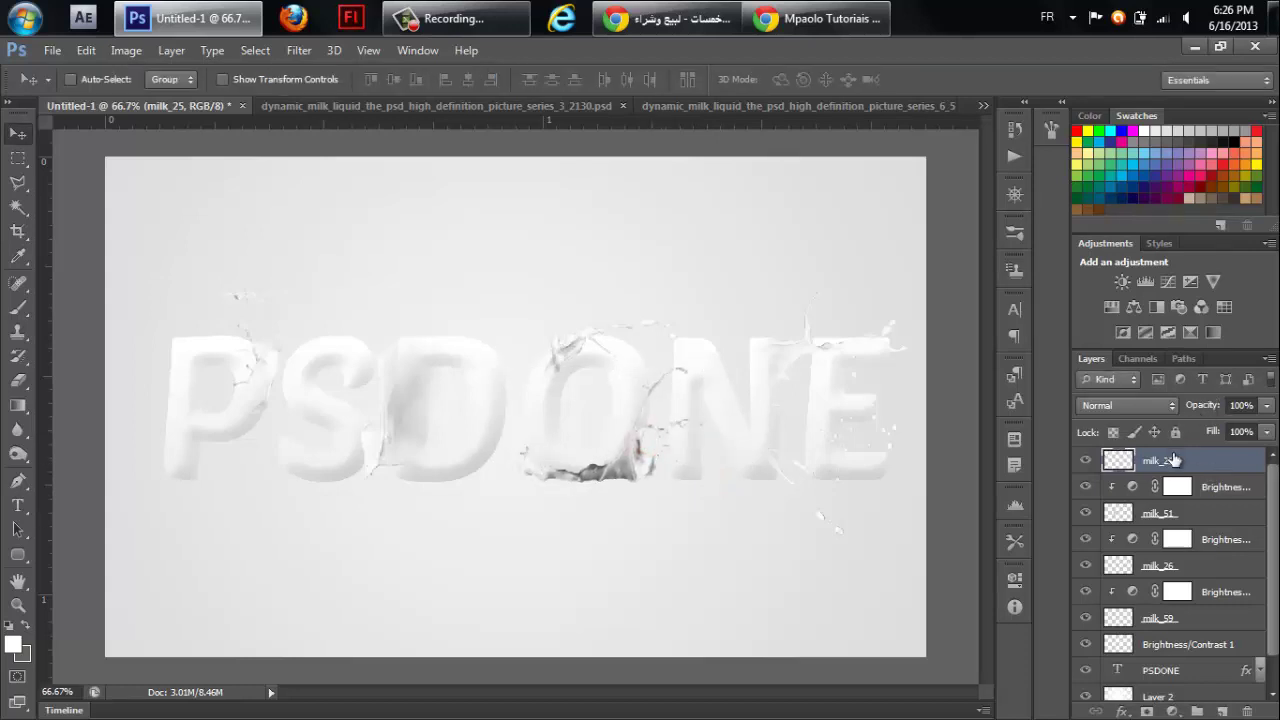
# Add a Brightness/Contrast adjustment clipped to milk_25 to brighten the splash.
pyautogui.click(1122, 283)
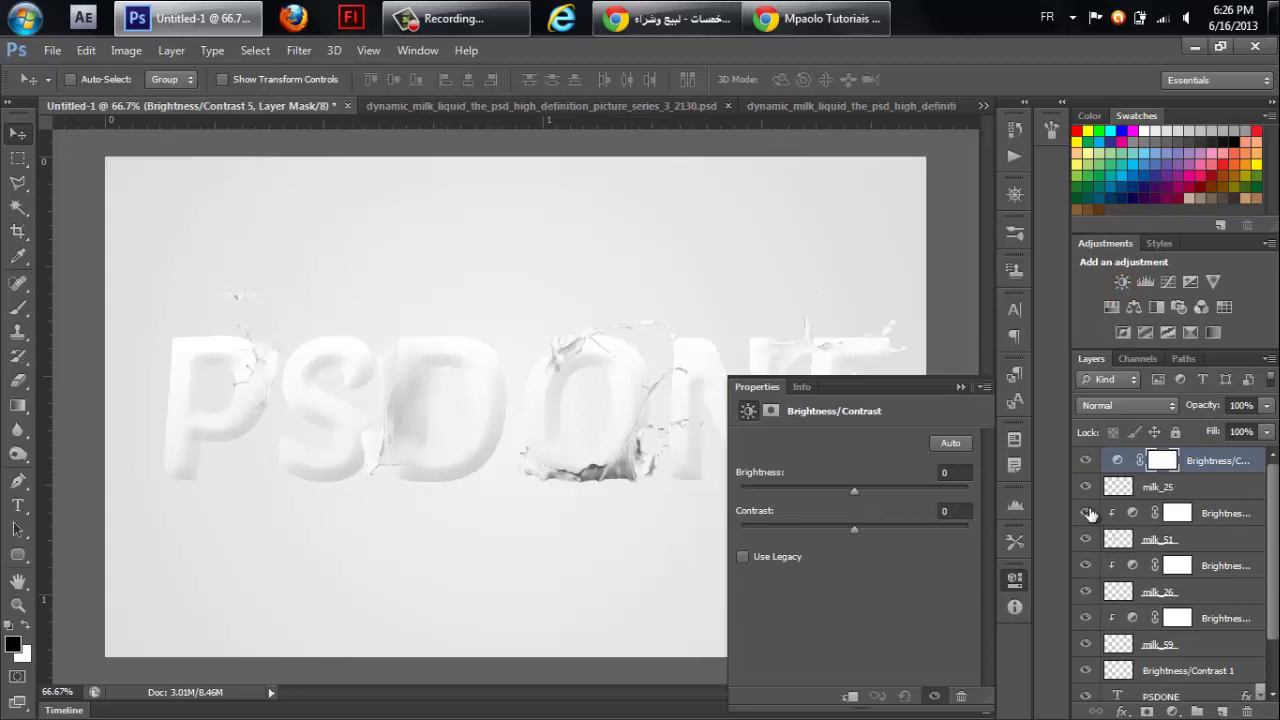
pyautogui.rightClick(1192, 457)
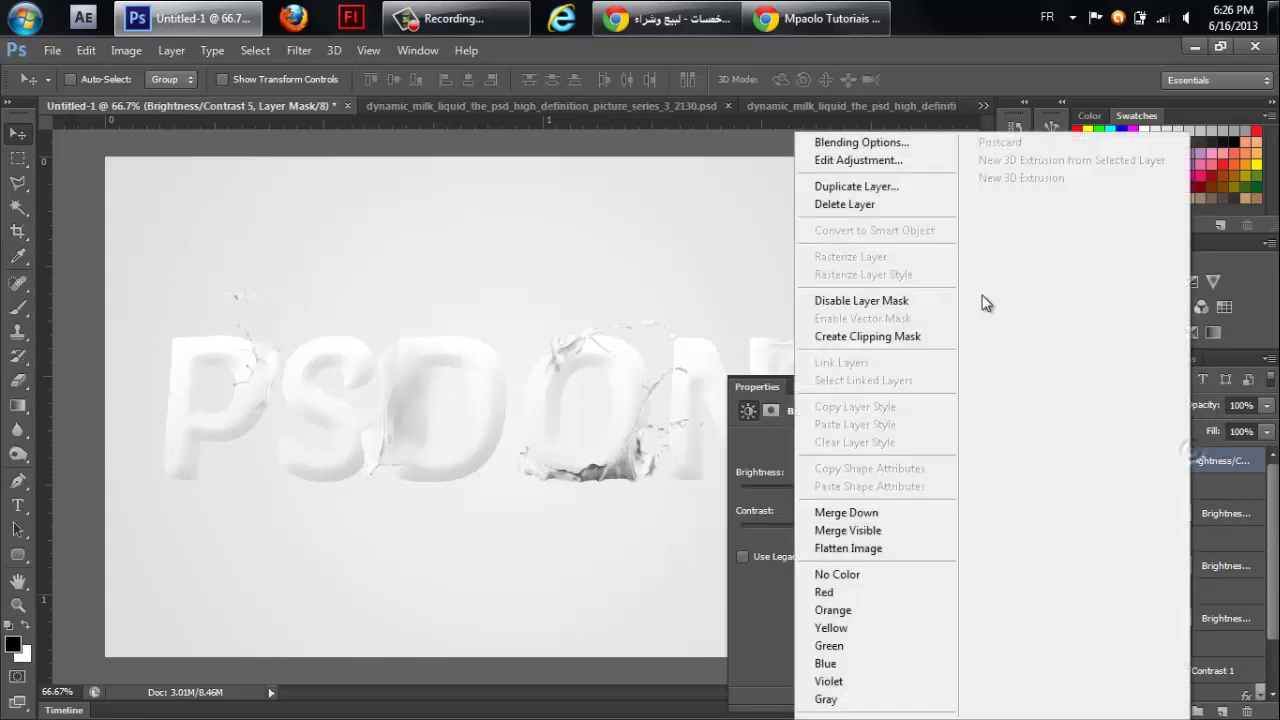
pyautogui.click(908, 331)
pyautogui.moveTo(856, 492); pyautogui.dragTo(895, 485)
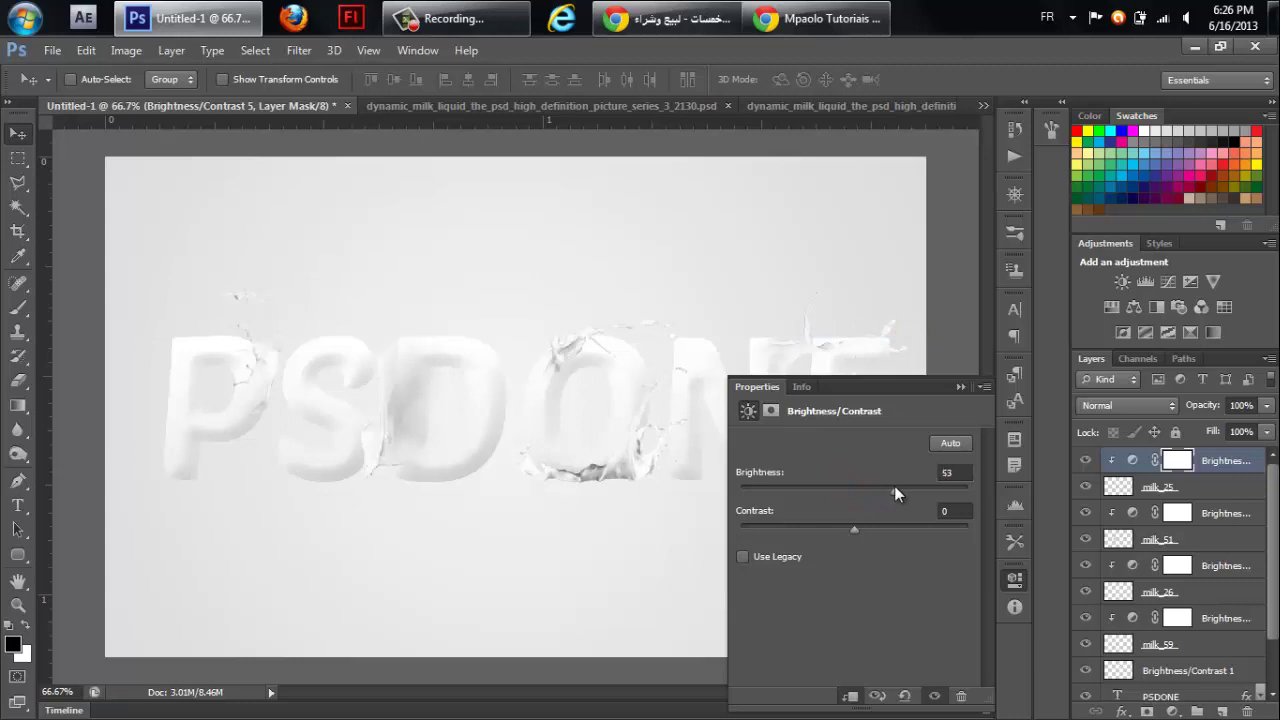
# Flip milk_25 vertically, settle it beneath the O, and close the Properties panel.
pyautogui.click(1180, 487)
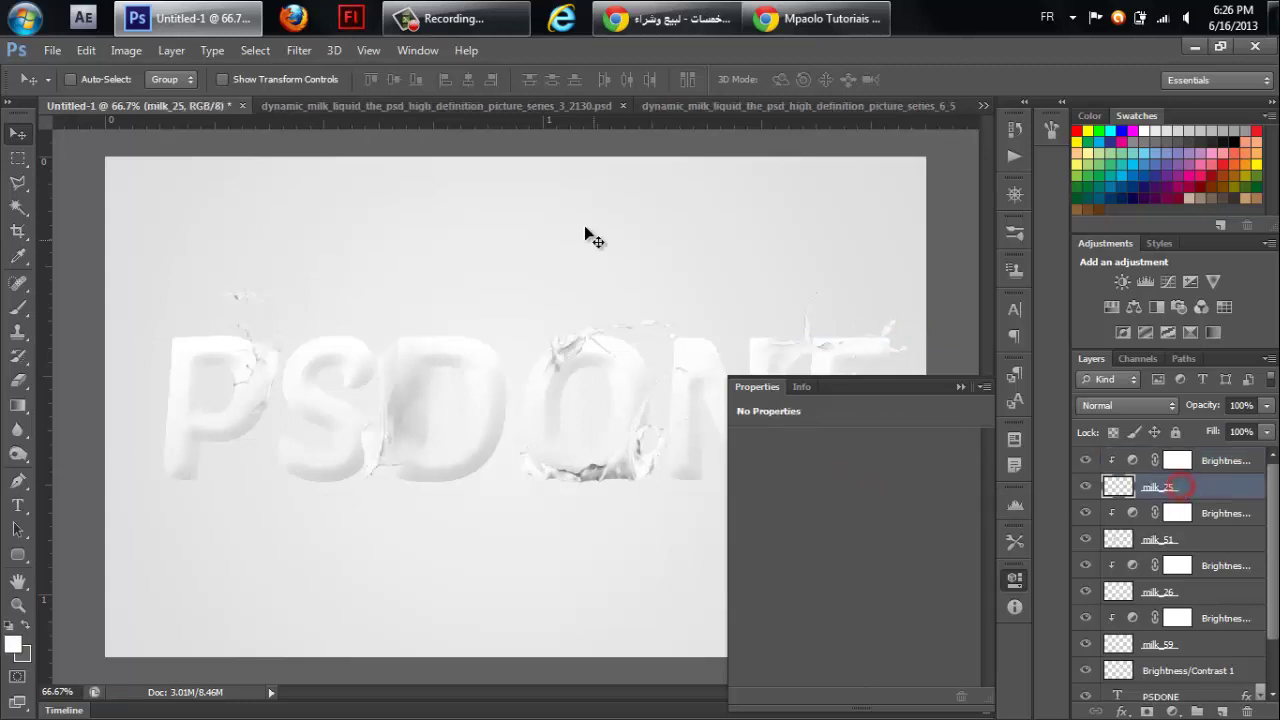
pyautogui.click(100, 50)
pyautogui.moveTo(150, 399)
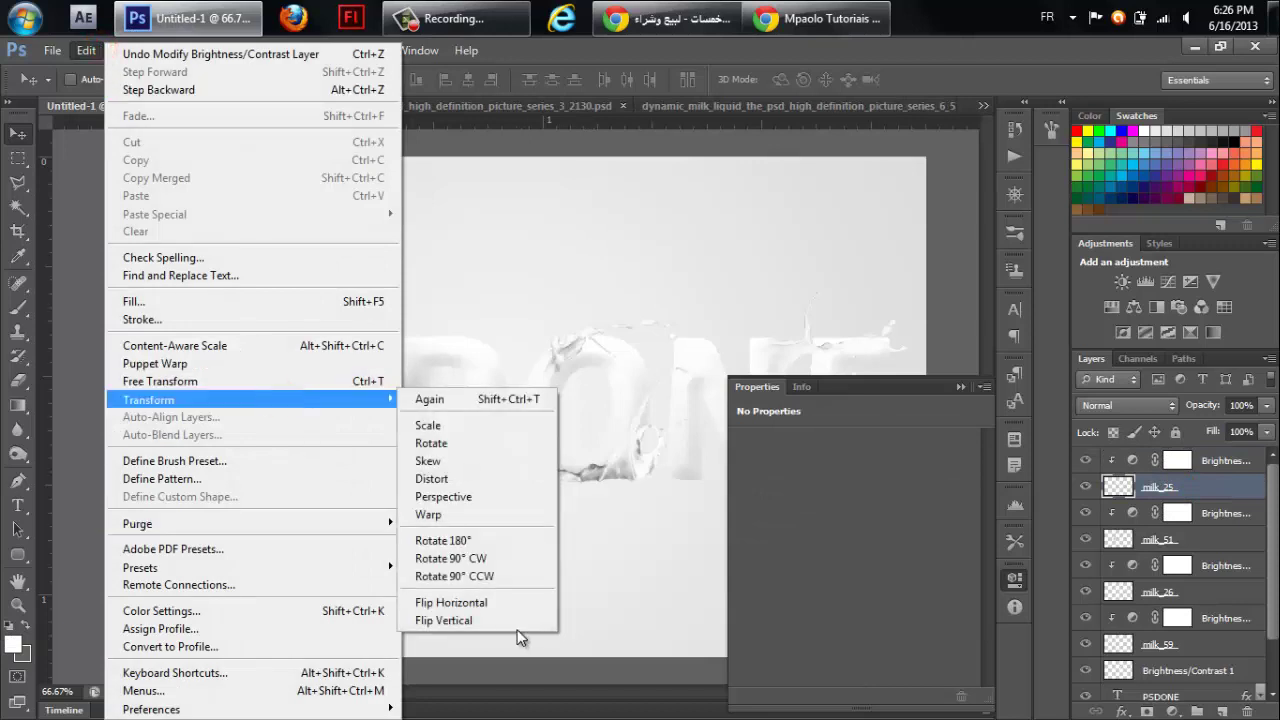
pyautogui.click(514, 620)
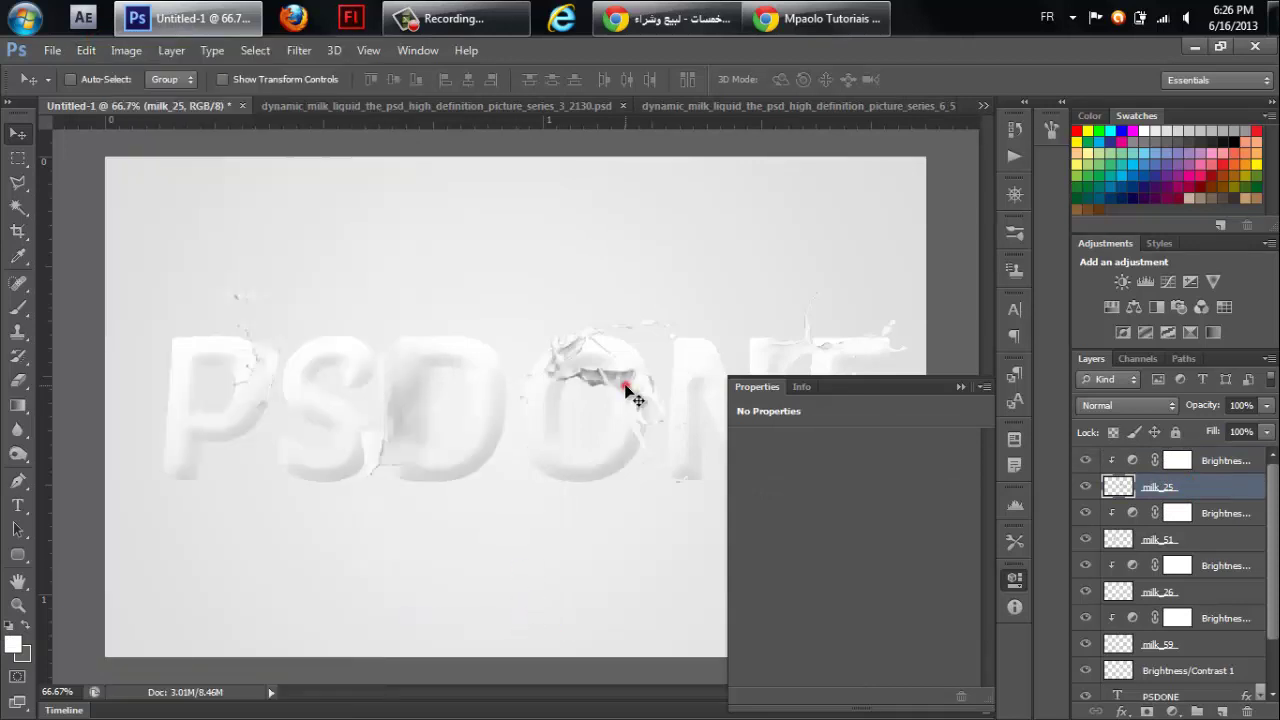
pyautogui.moveTo(626, 388); pyautogui.dragTo(614, 490)
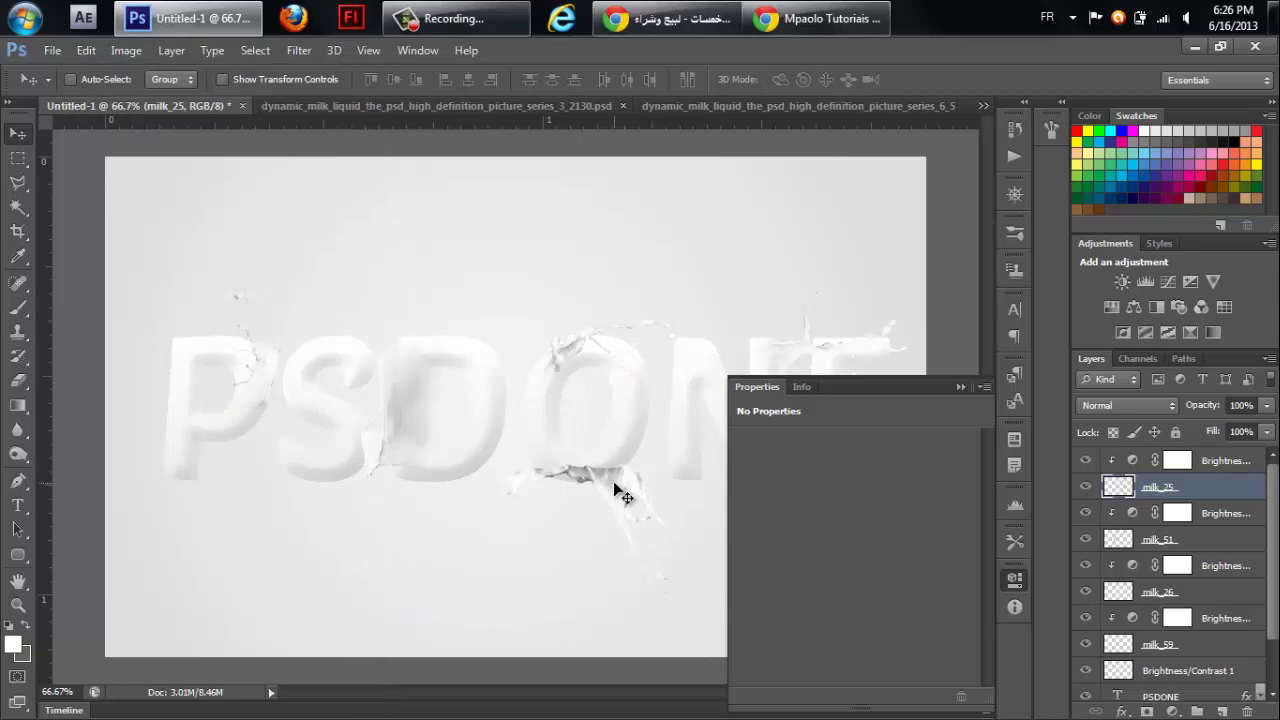
pyautogui.moveTo(614, 483); pyautogui.dragTo(619, 488)
pyautogui.hotkey('ctrl', 'z')
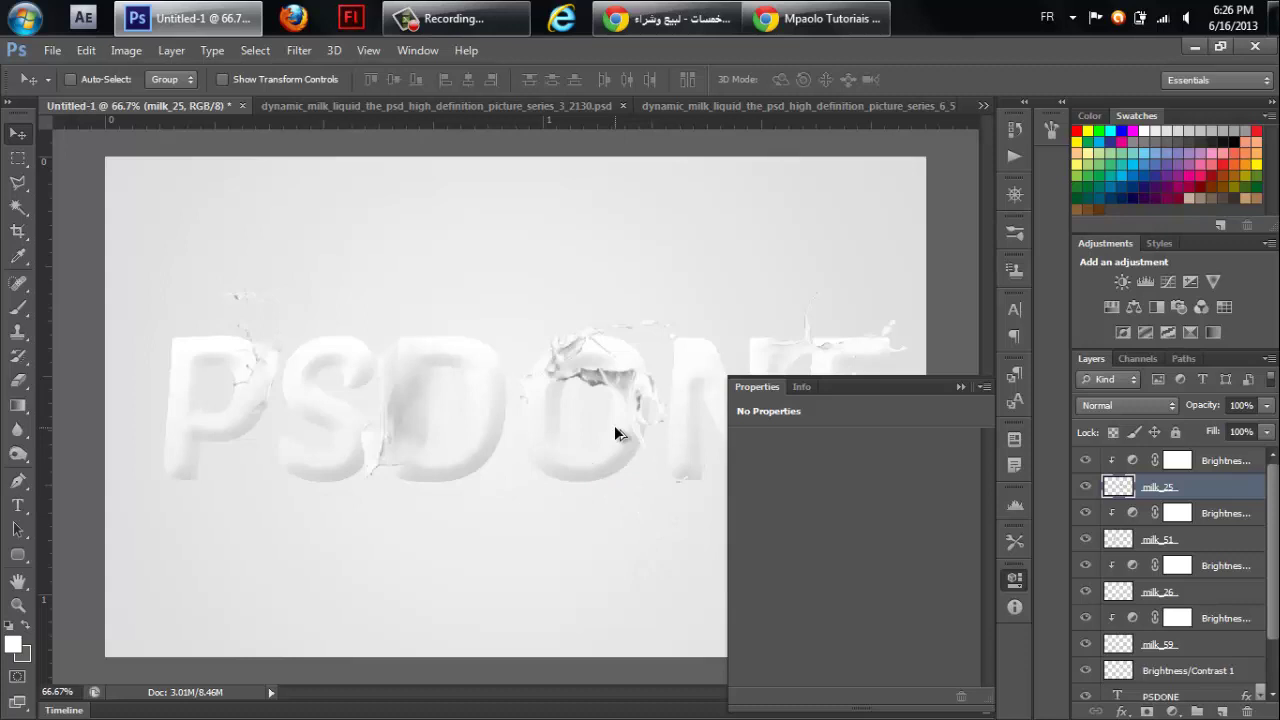
pyautogui.hotkey('ctrl', 'z')
pyautogui.click(622, 486)
pyautogui.moveTo(622, 486); pyautogui.dragTo(620, 462)
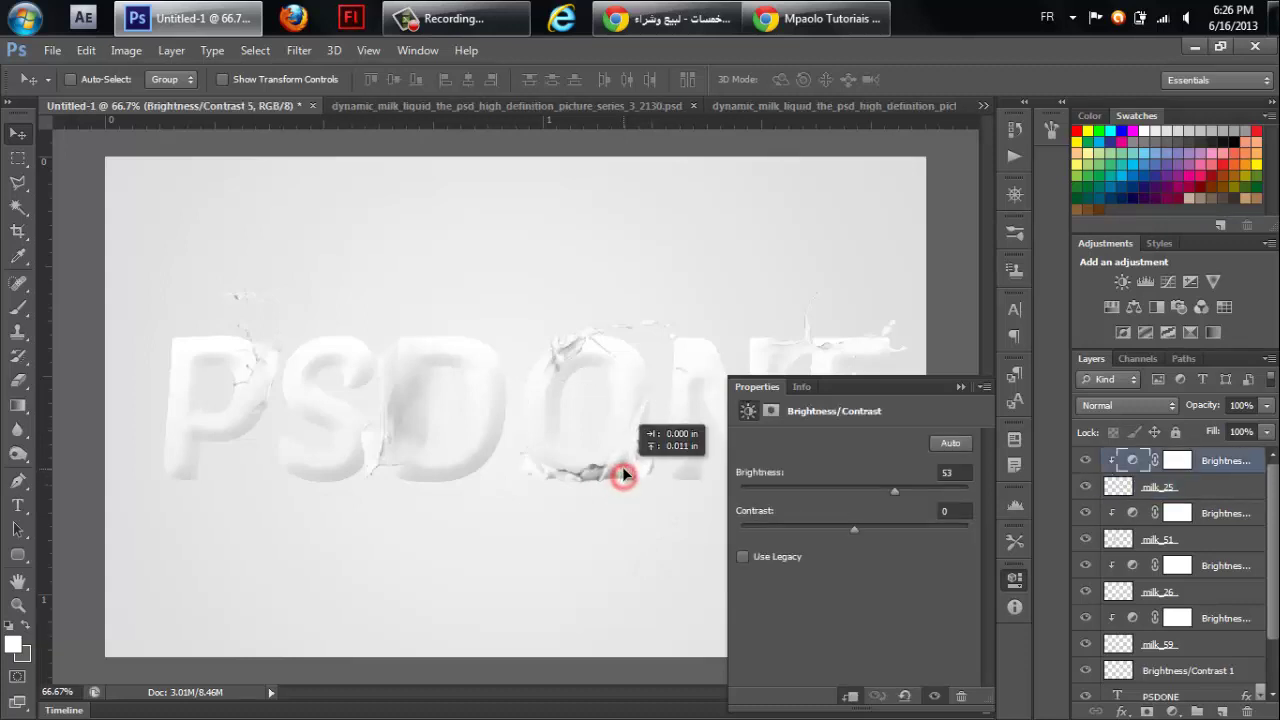
pyautogui.click(960, 385)
# Nudge milk_25 under the O and softly erase its excess along the O's lower edge.
pyautogui.click(1188, 485)
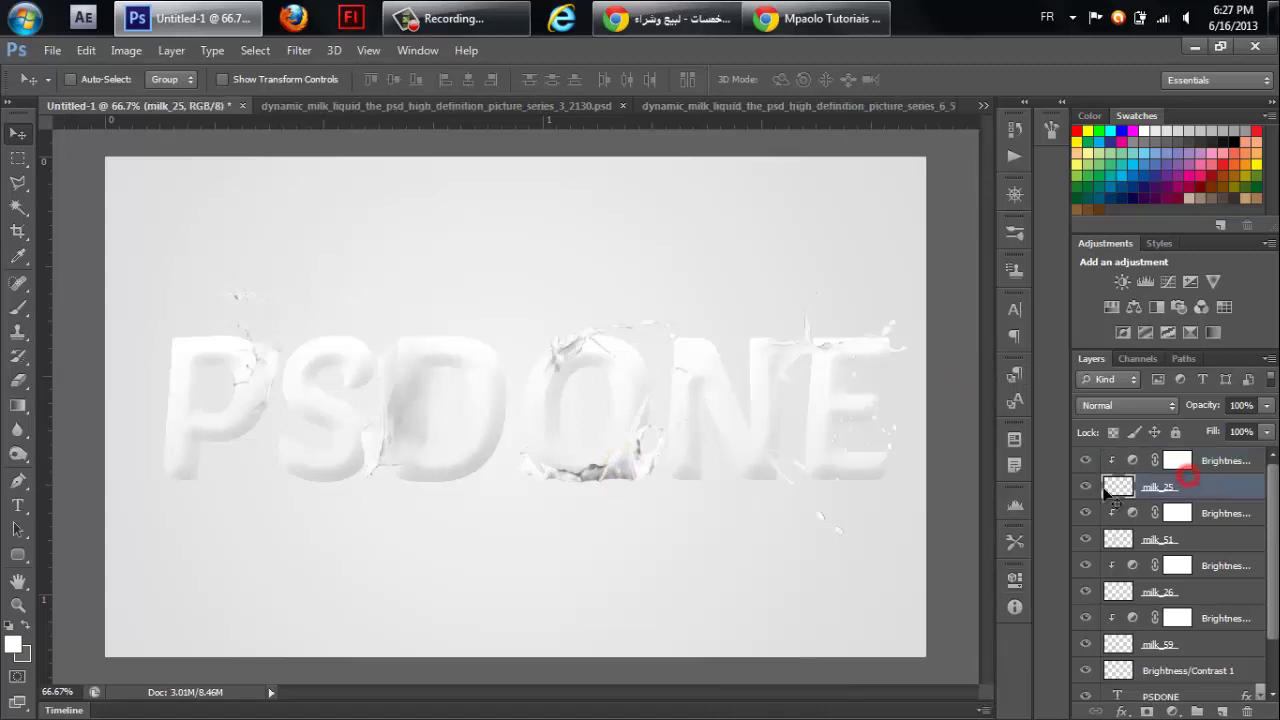
pyautogui.moveTo(624, 470); pyautogui.dragTo(623, 487)
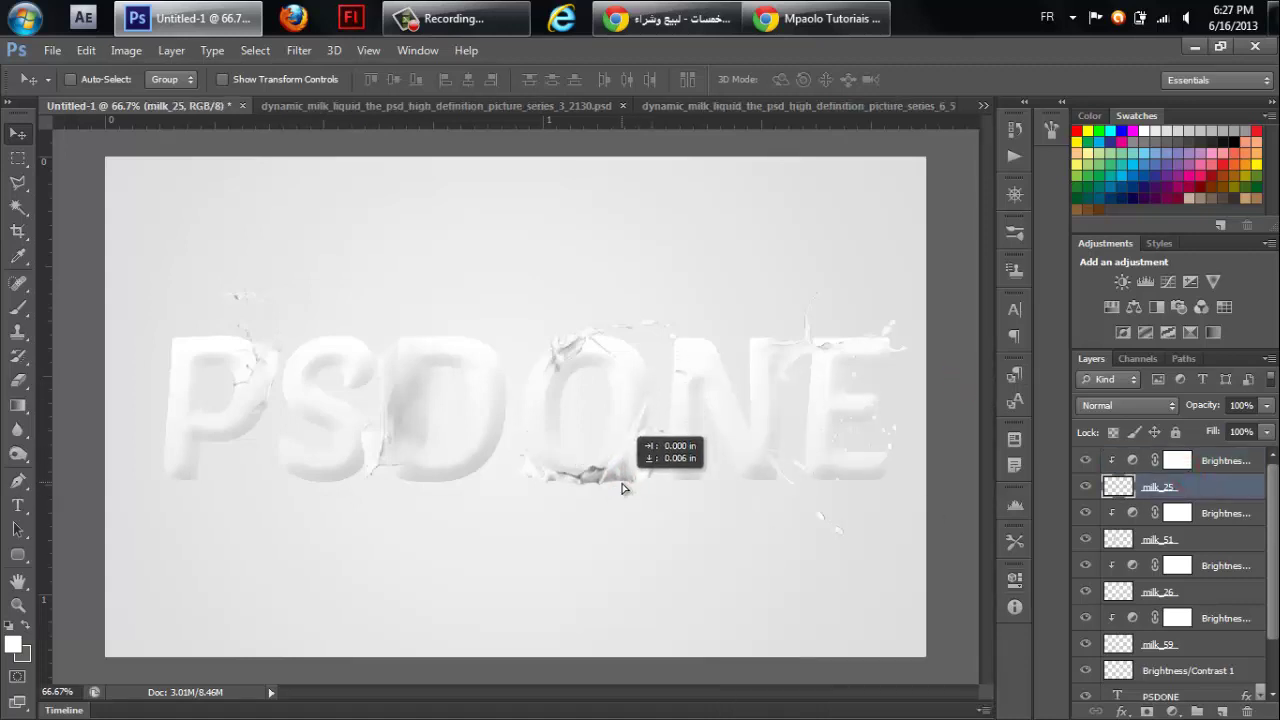
pyautogui.click(19, 381)
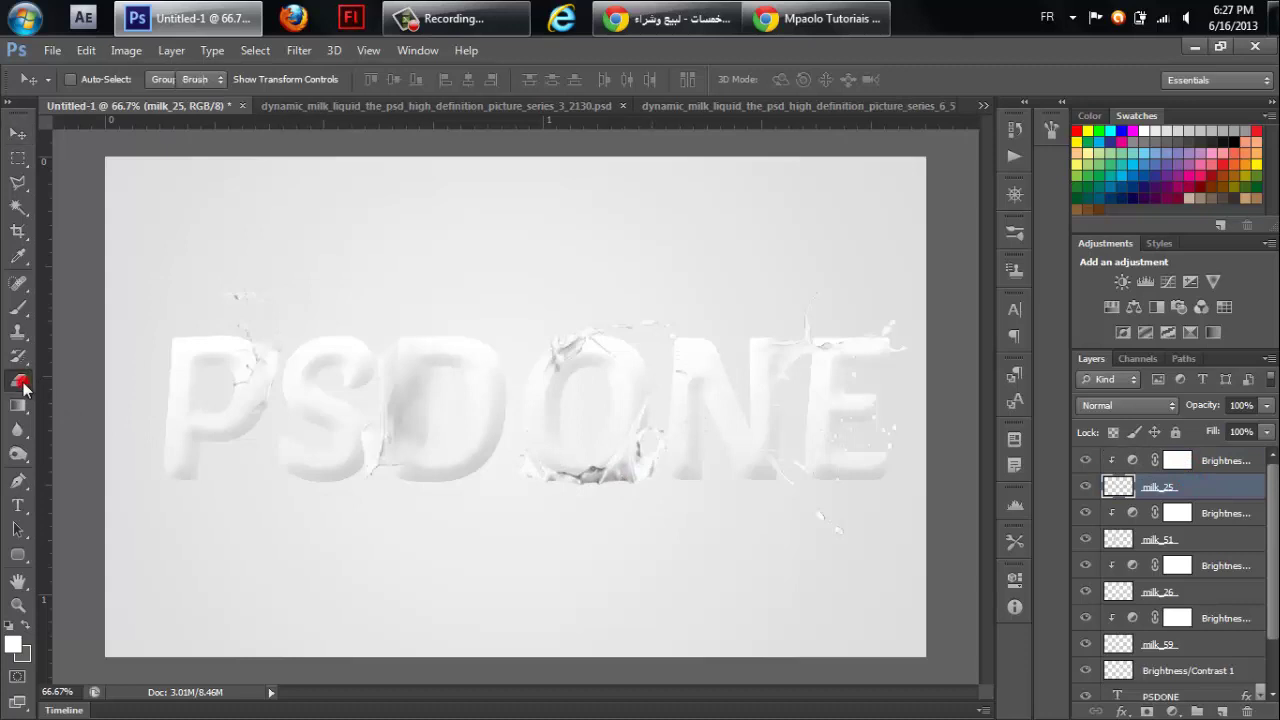
pyautogui.moveTo(569, 494)
pyautogui.mouseDown()
pyautogui.moveTo(548, 476)
pyautogui.moveTo(604, 483)
pyautogui.moveTo(543, 483)
pyautogui.moveTo(600, 480)
pyautogui.moveTo(625, 450)
pyautogui.moveTo(609, 484)
pyautogui.moveTo(649, 480)
pyautogui.moveTo(623, 474)
pyautogui.moveTo(637, 481)
pyautogui.mouseUp()
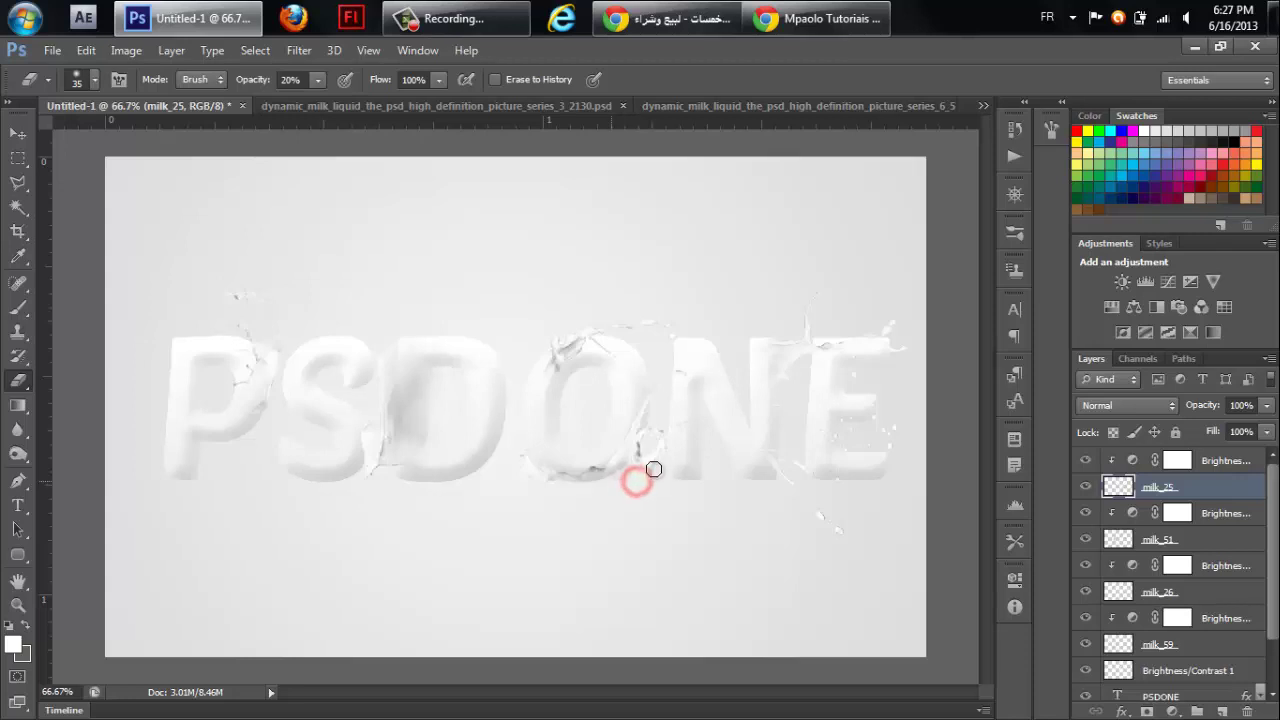
pyautogui.click(651, 471)
pyautogui.moveTo(606, 480); pyautogui.dragTo(529, 483)
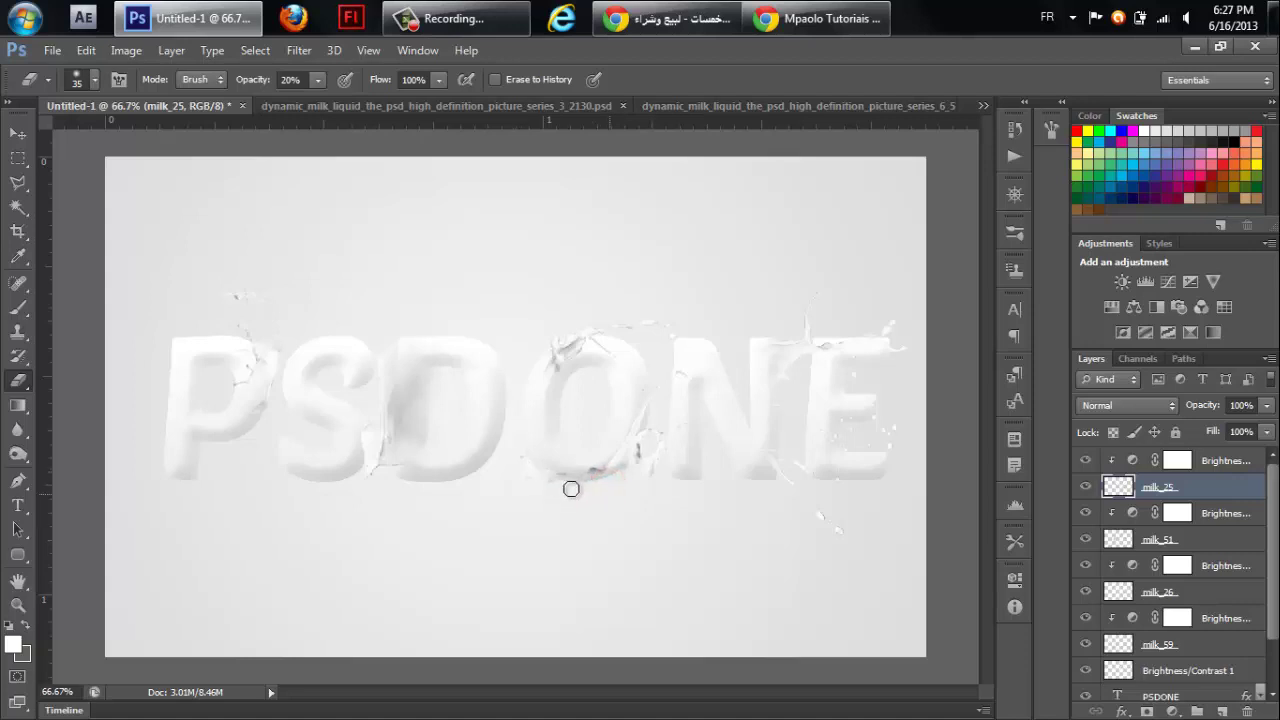
pyautogui.moveTo(651, 463); pyautogui.dragTo(600, 471)
# Cycle between the milk series documents and nudge a splash in the series_6 file.
pyautogui.click(746, 103)
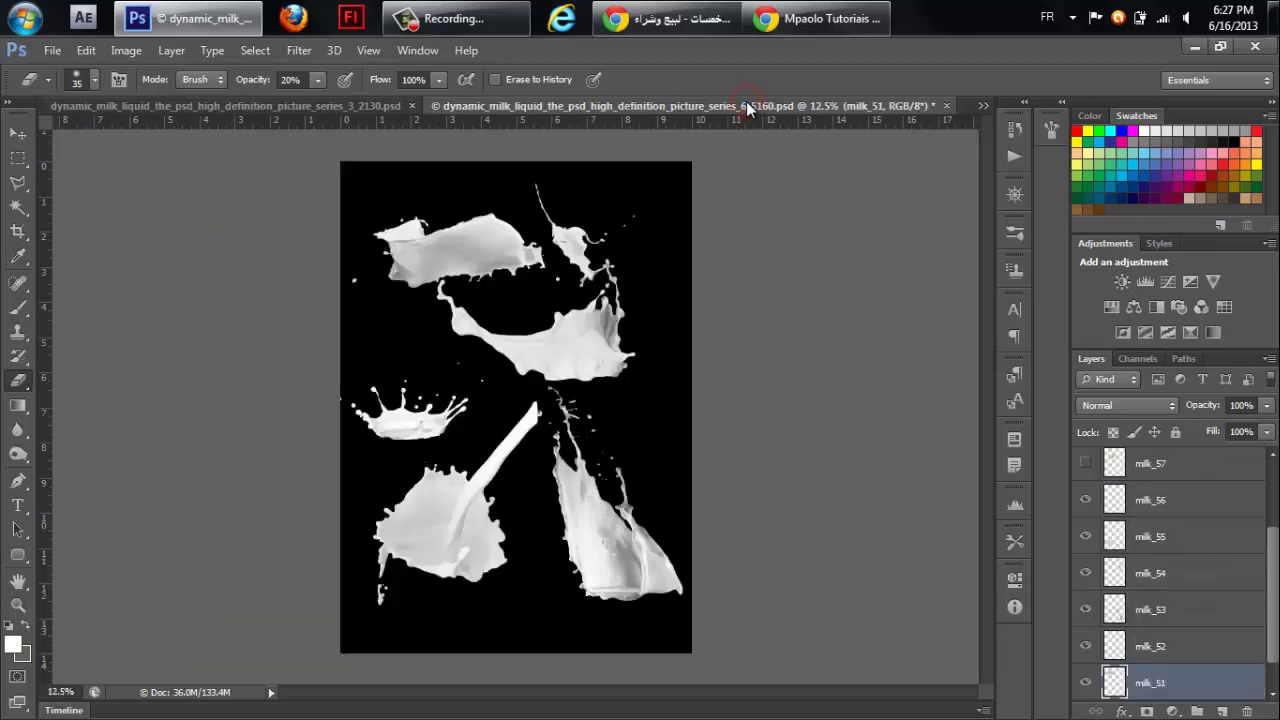
pyautogui.click(349, 106)
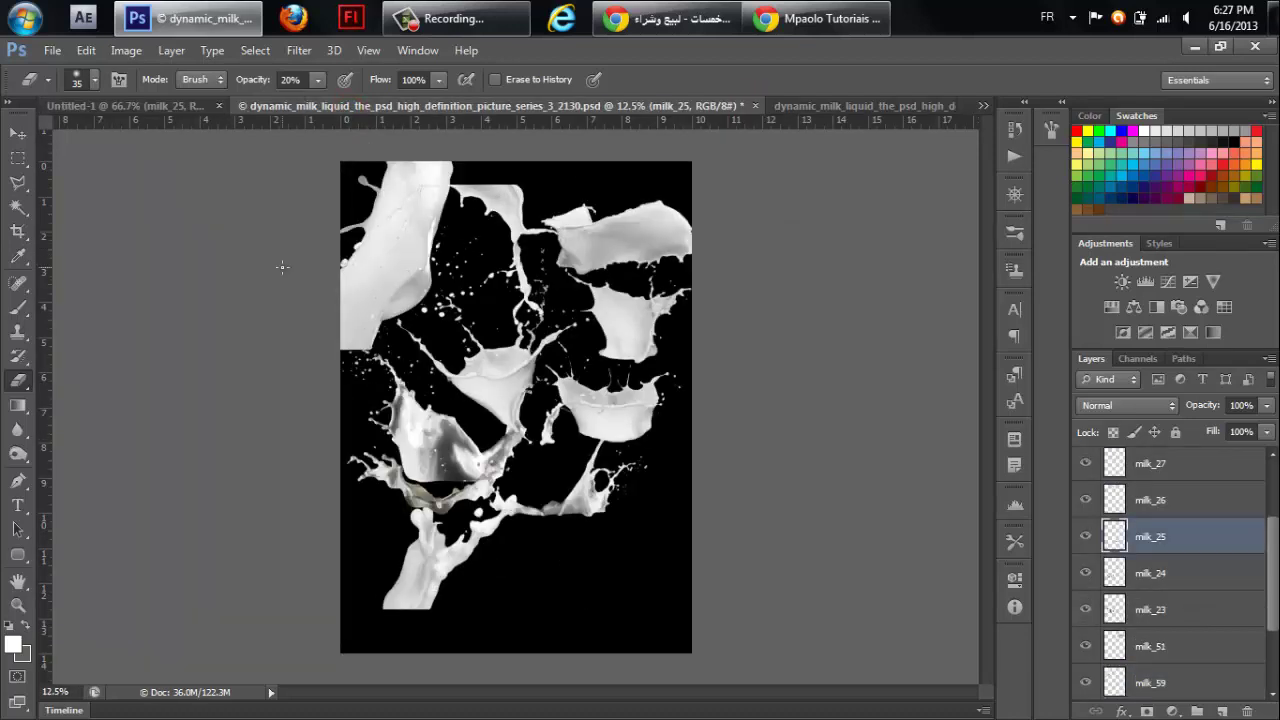
pyautogui.click(18, 133)
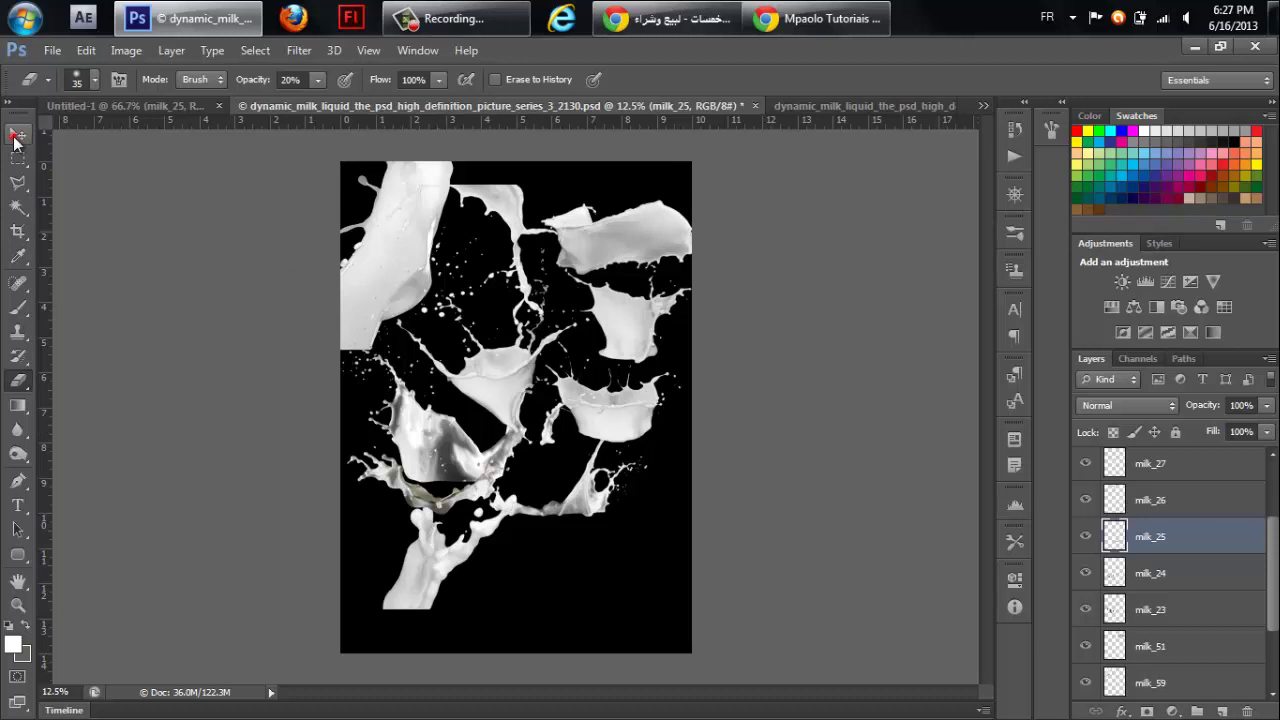
pyautogui.click(142, 106)
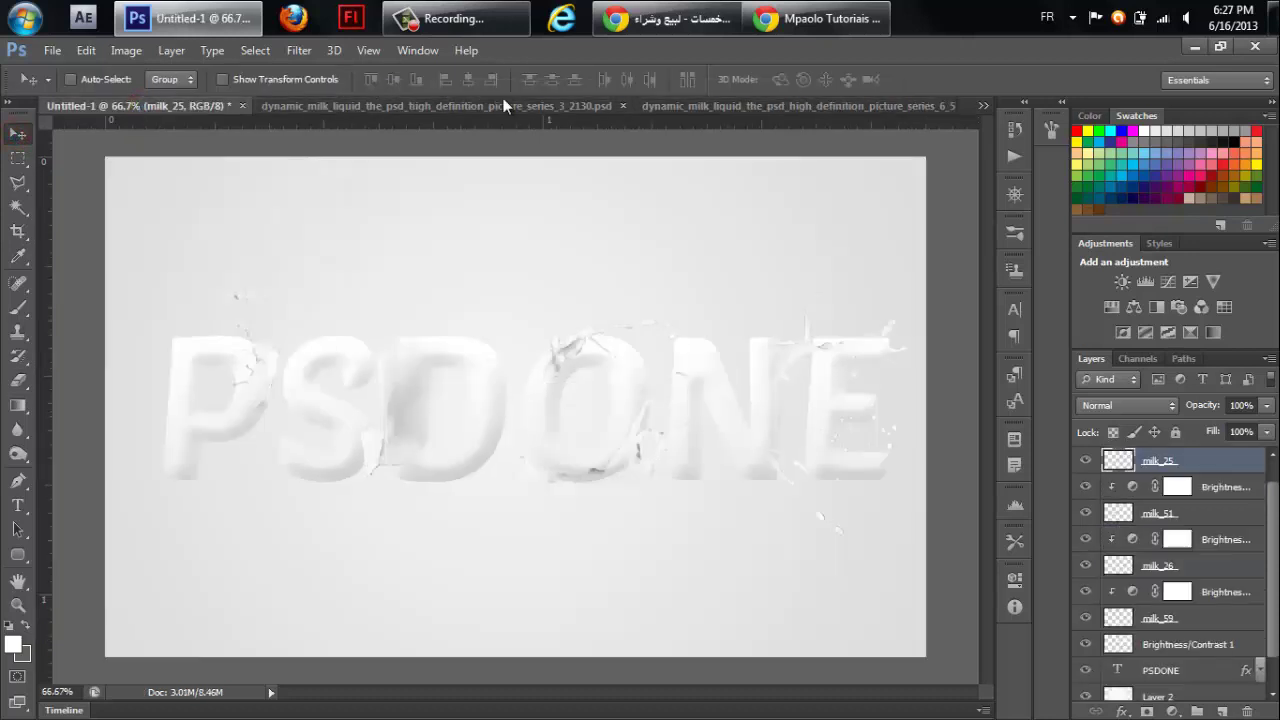
pyautogui.click(507, 107)
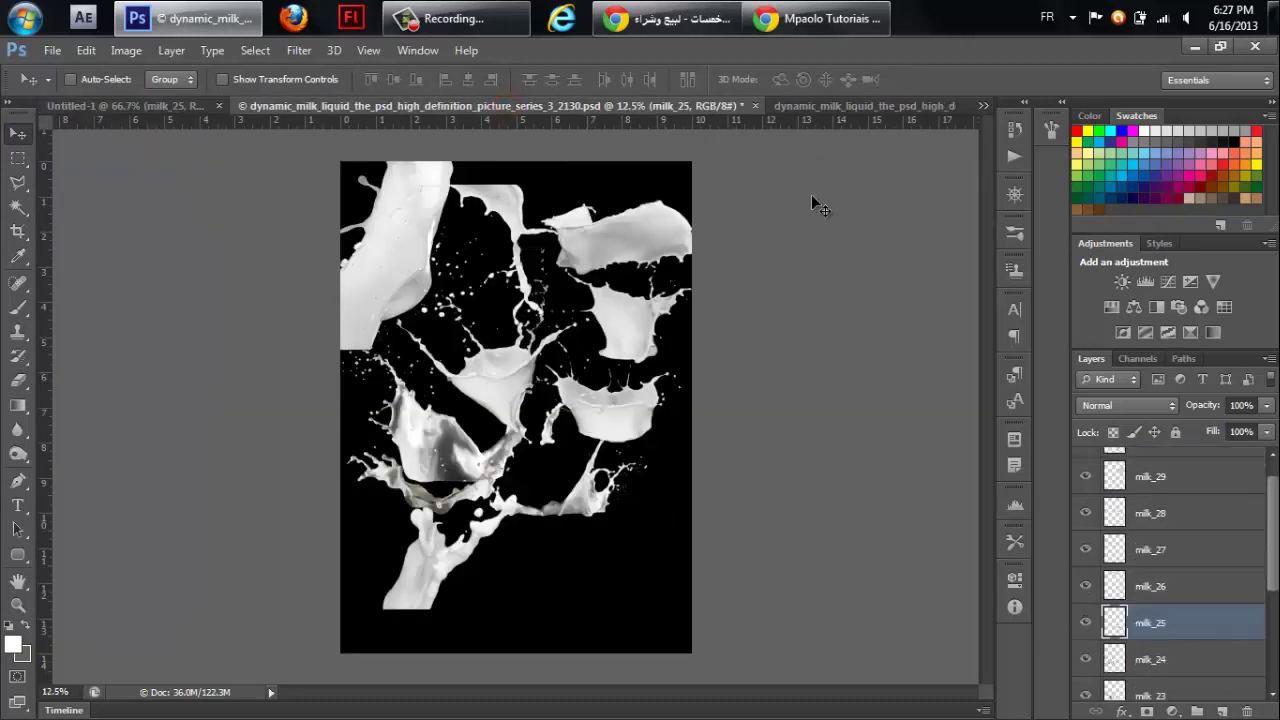
pyautogui.click(789, 108)
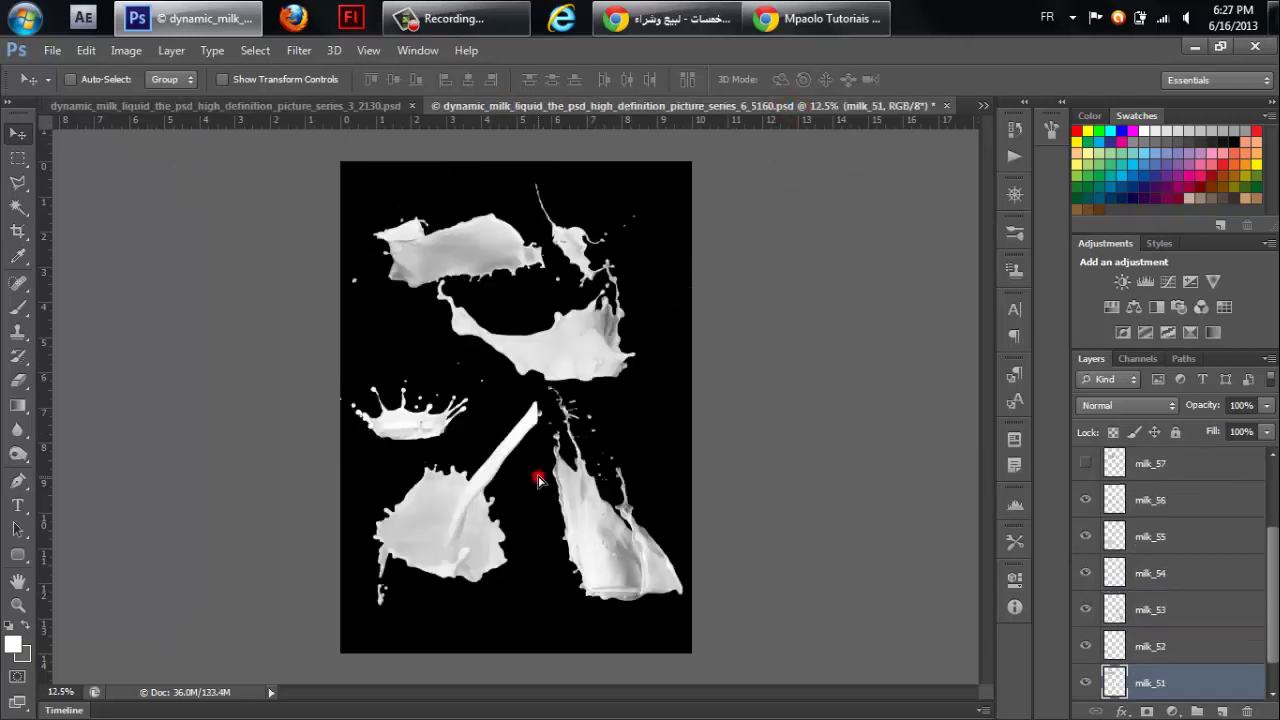
pyautogui.moveTo(537, 480); pyautogui.dragTo(546, 466)
pyautogui.moveTo(1274, 596); pyautogui.dragTo(1272, 589)
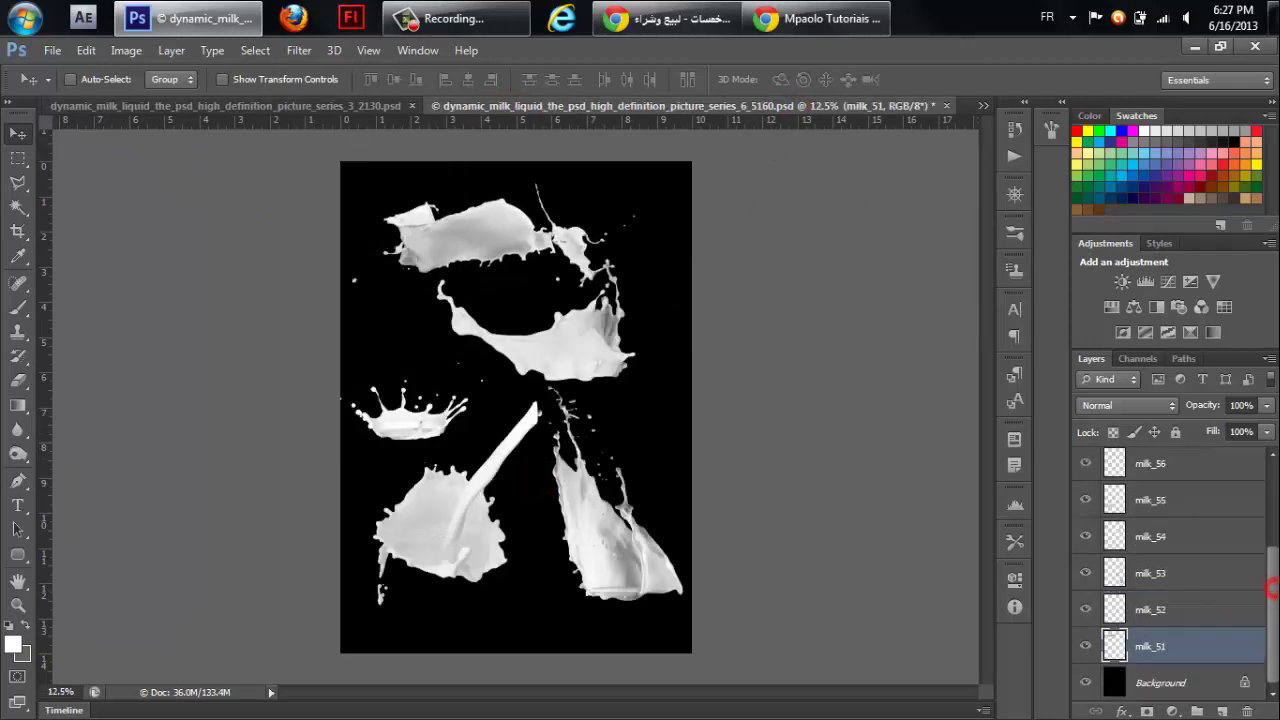
# Hide milk_51–milk_54, show and select milk_55, and drag it toward the PSDONE tab.
pyautogui.click(1170, 612)
pyautogui.click(571, 514)
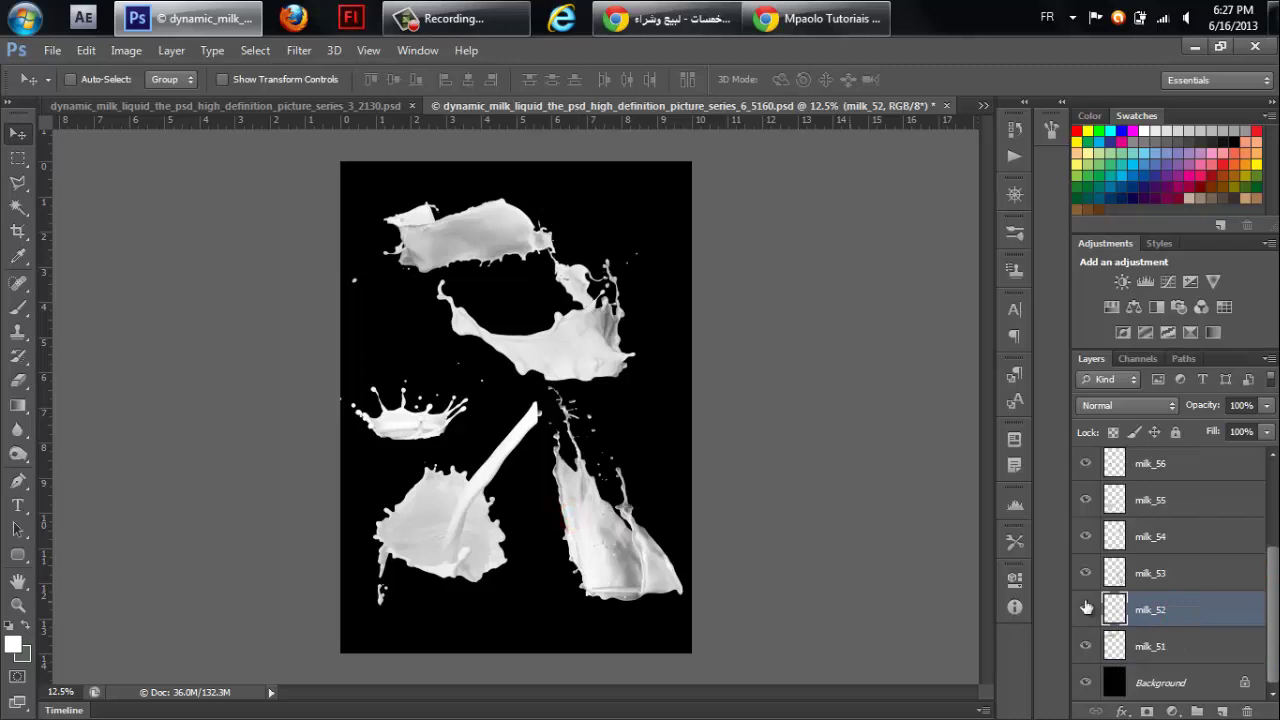
pyautogui.moveTo(1093, 642); pyautogui.dragTo(1086, 510)
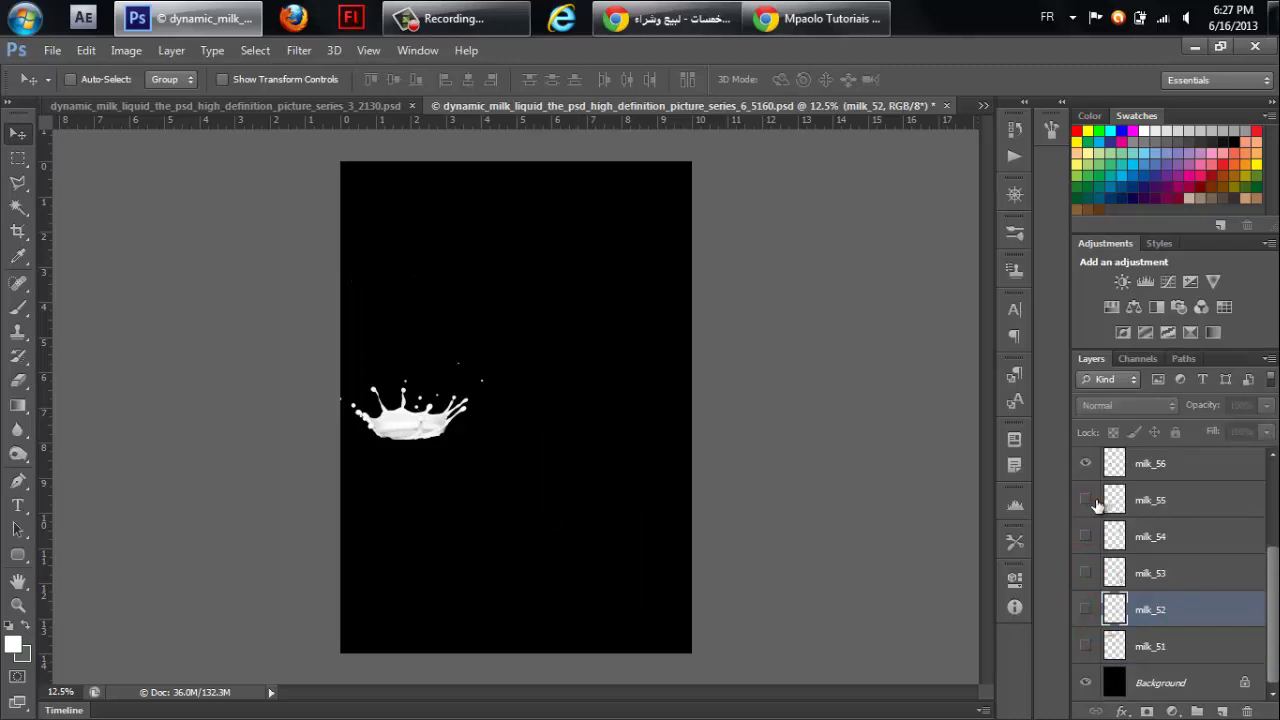
pyautogui.click(1087, 500)
pyautogui.click(1170, 502)
pyautogui.moveTo(491, 517); pyautogui.dragTo(200, 105)
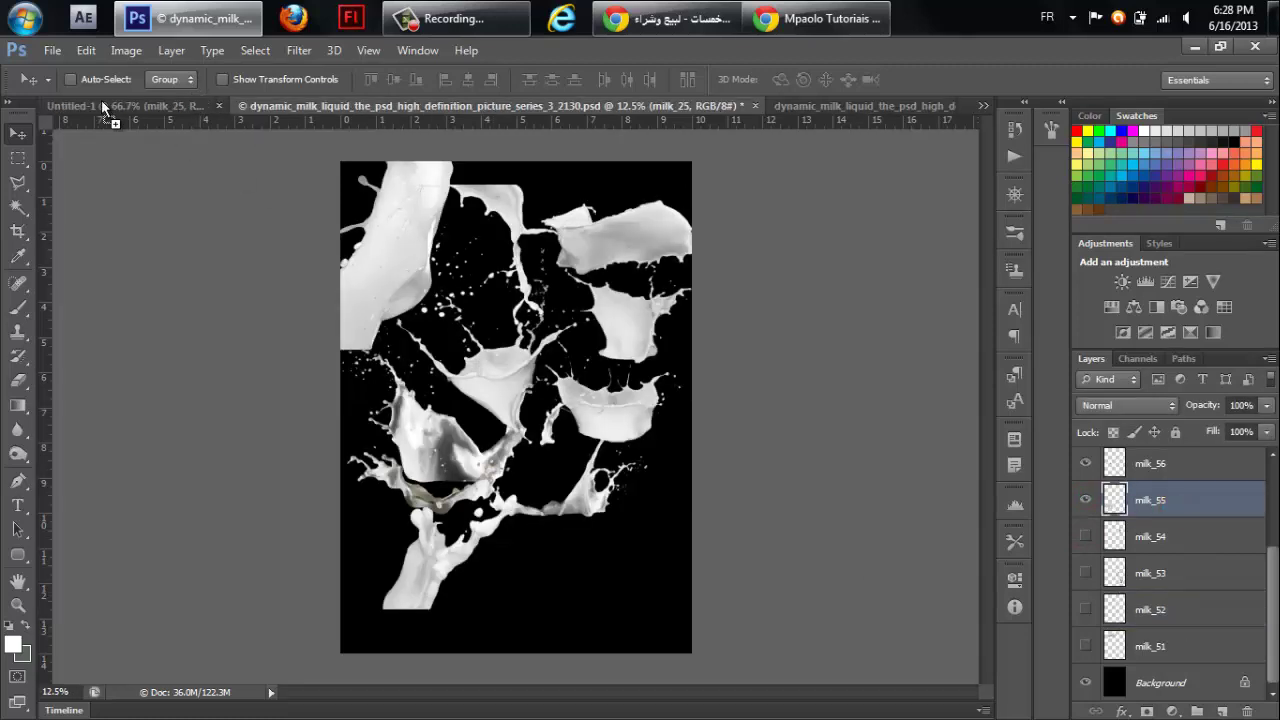
# Drop milk_55 into PSDONE, unclip it, and shrink it to about 45% over the letters.
pyautogui.moveTo(200, 105); pyautogui.dragTo(478, 265)
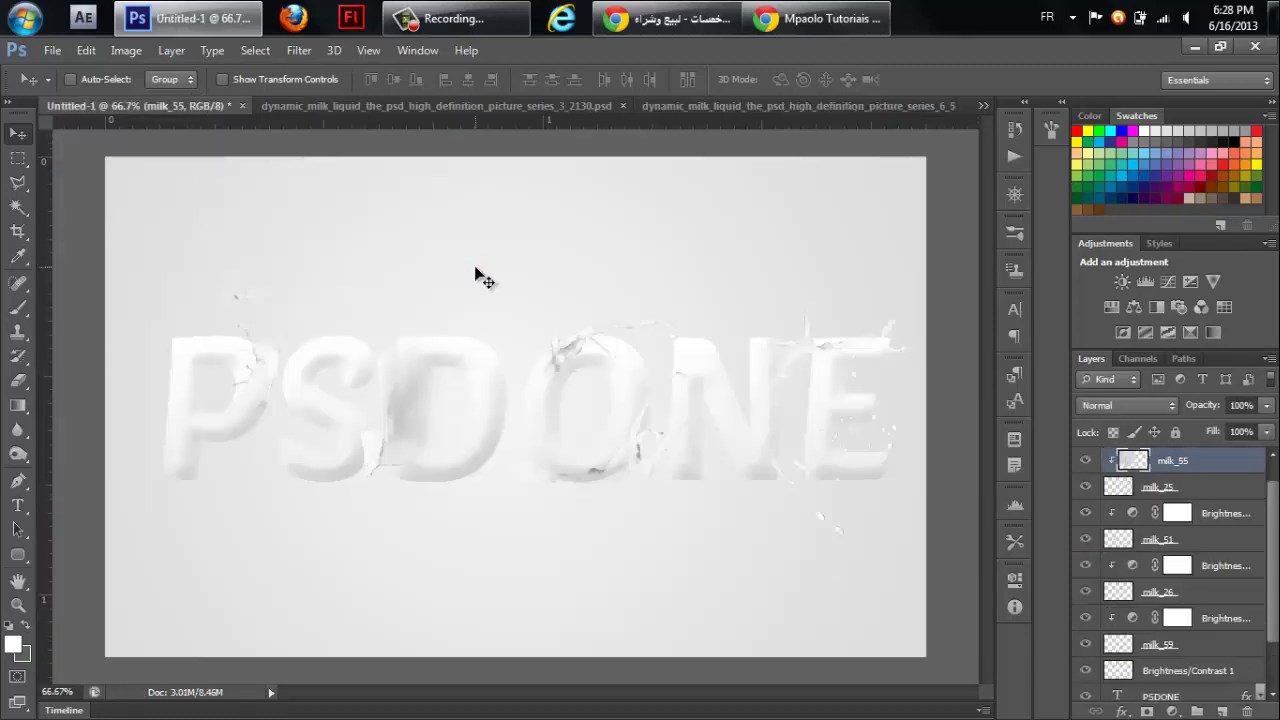
pyautogui.rightClick(1187, 470)
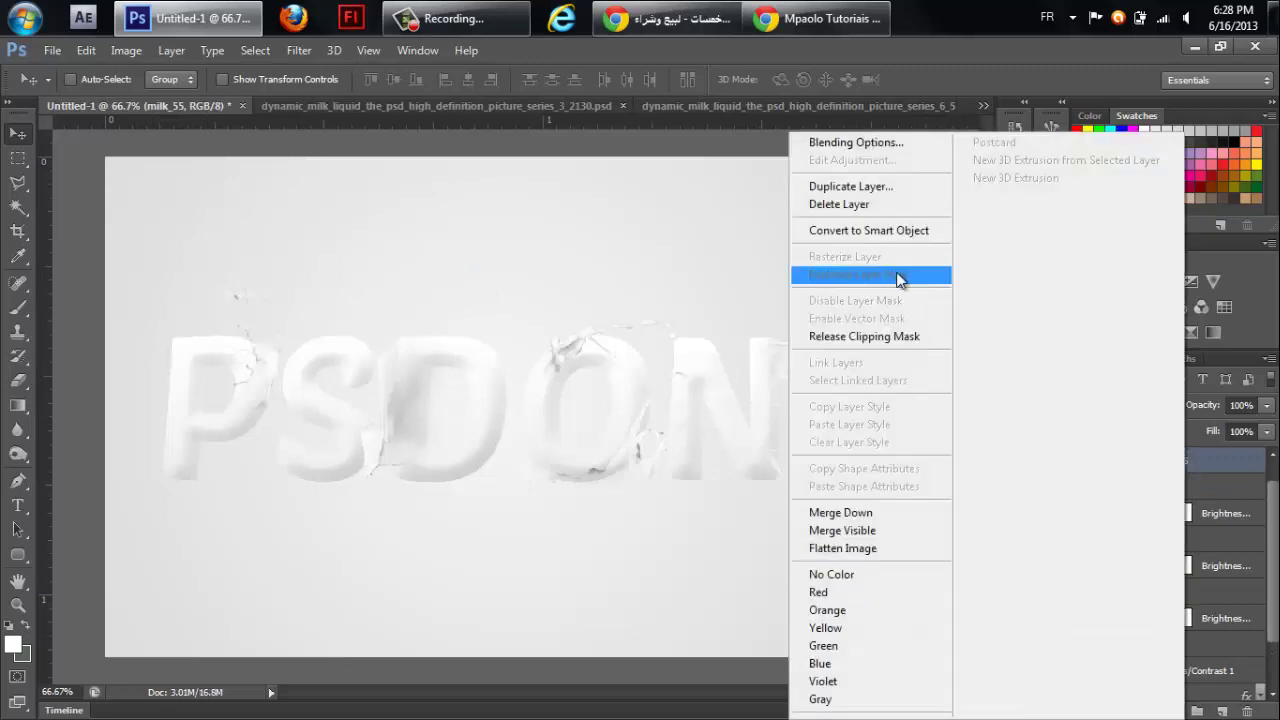
pyautogui.click(922, 337)
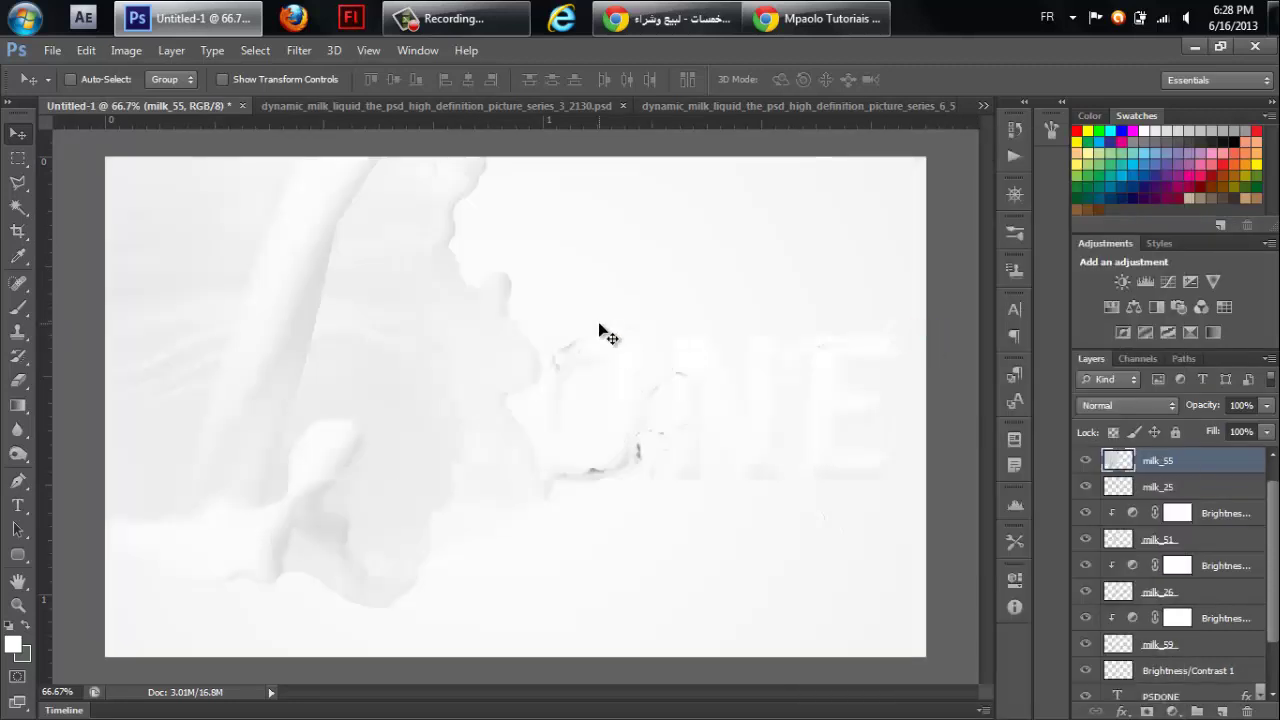
pyautogui.hotkey('ctrl', 't')
pyautogui.moveTo(603, 545); pyautogui.dragTo(634, 334)
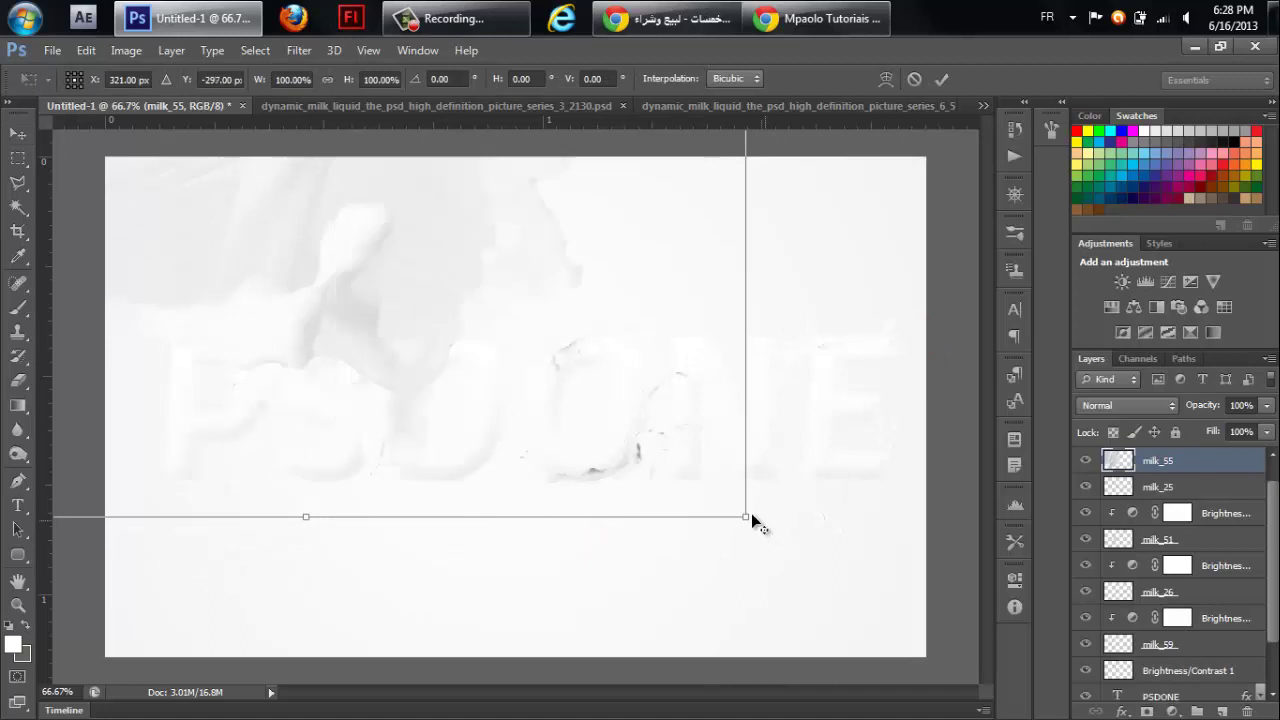
pyautogui.moveTo(749, 513); pyautogui.dragTo(451, 251)
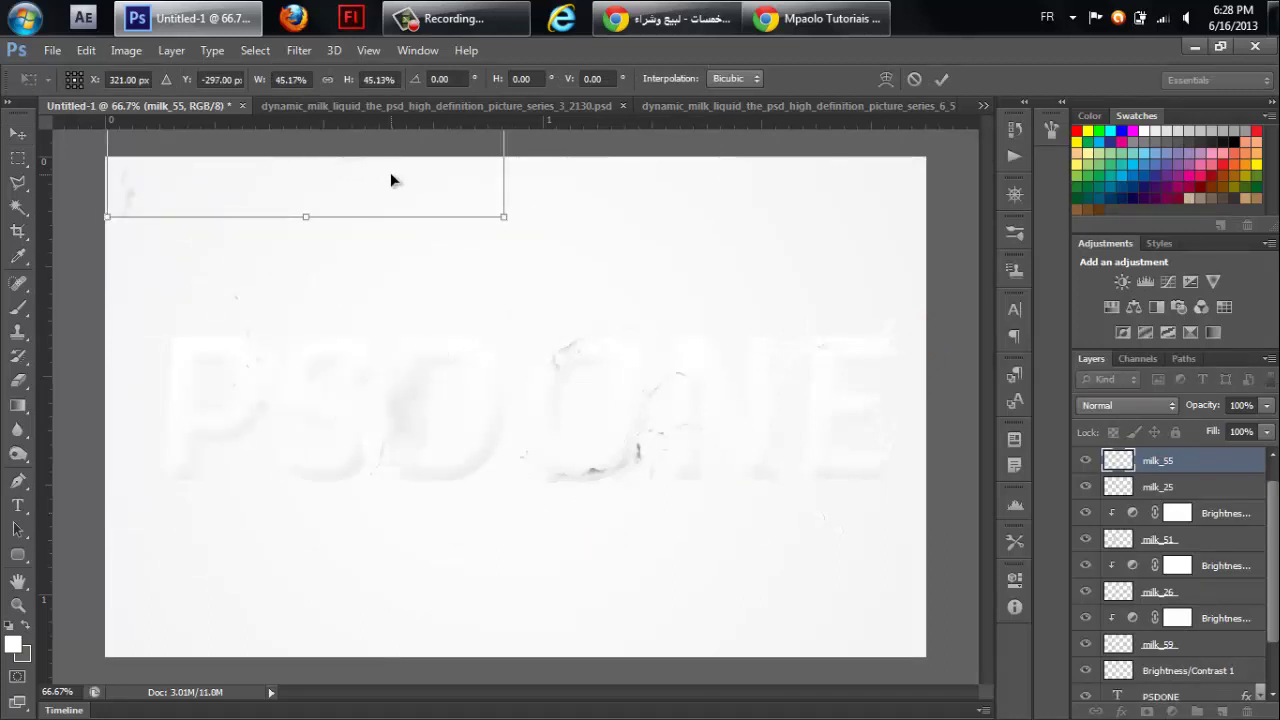
pyautogui.moveTo(391, 175); pyautogui.dragTo(641, 503)
pyautogui.press('Return')
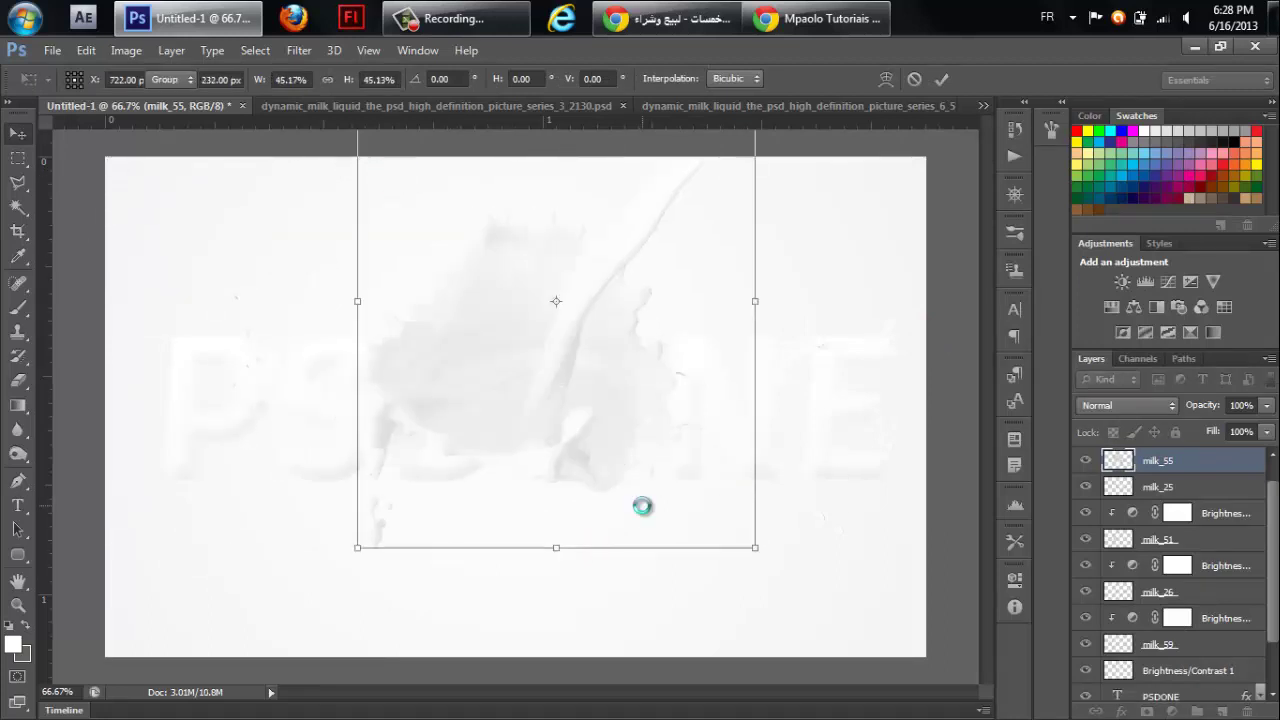
# Toggle milk_25's visibility and clip the top Brightness/Contrast adjustment to its milk layer.
pyautogui.click(1186, 490)
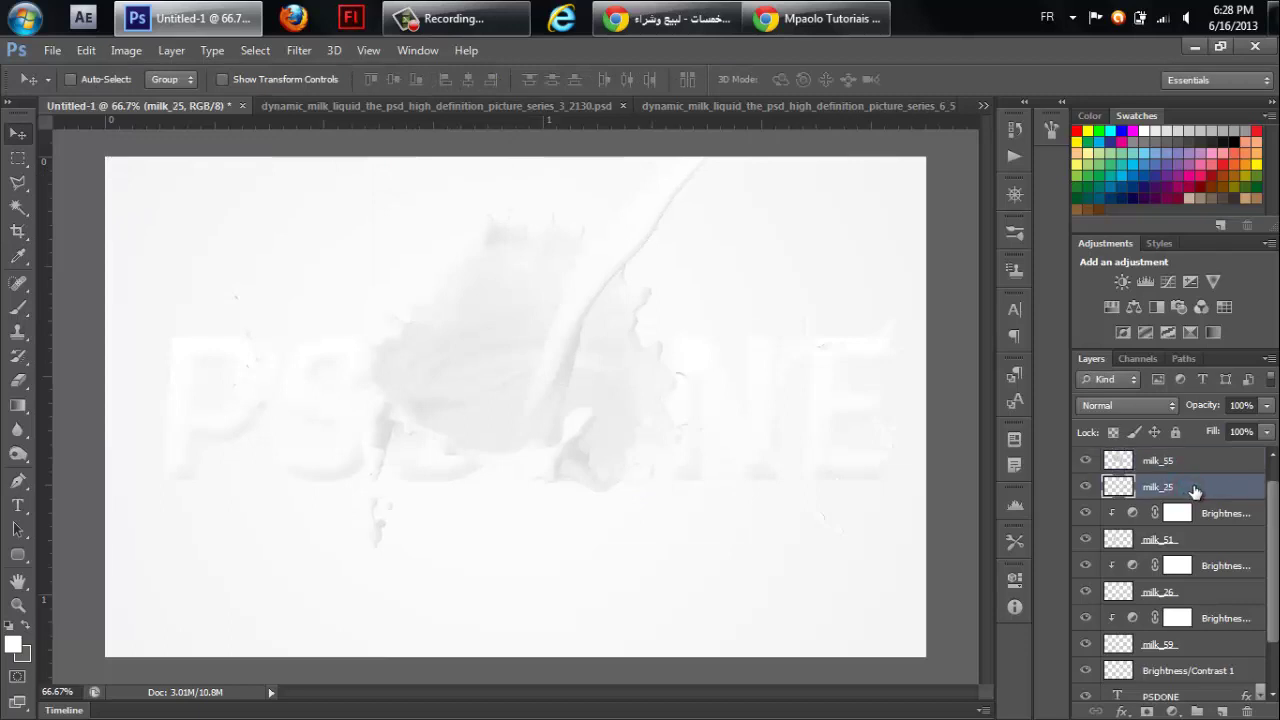
pyautogui.click(1088, 484)
pyautogui.click(1088, 484)
pyautogui.click(1088, 484)
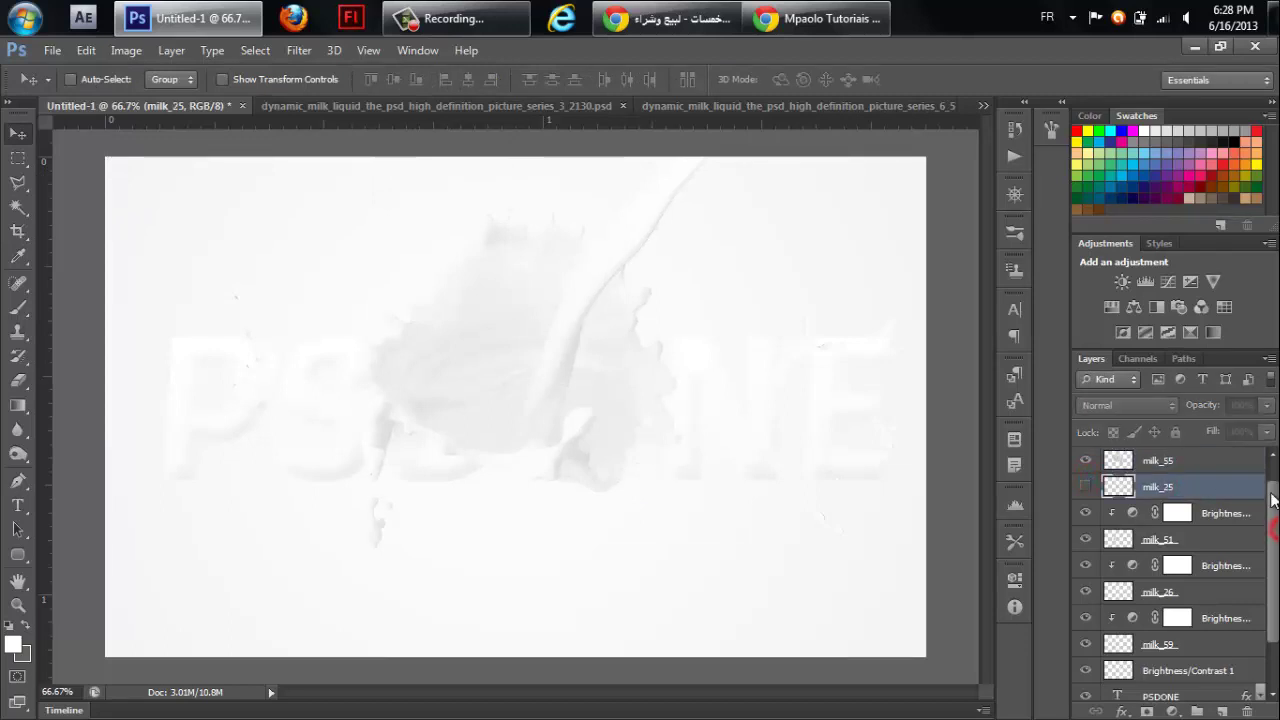
pyautogui.moveTo(1273, 500)
pyautogui.mouseDown()
pyautogui.moveTo(1273, 478)
pyautogui.moveTo(1231, 462)
pyautogui.mouseUp()
pyautogui.rightClick(1229, 488)
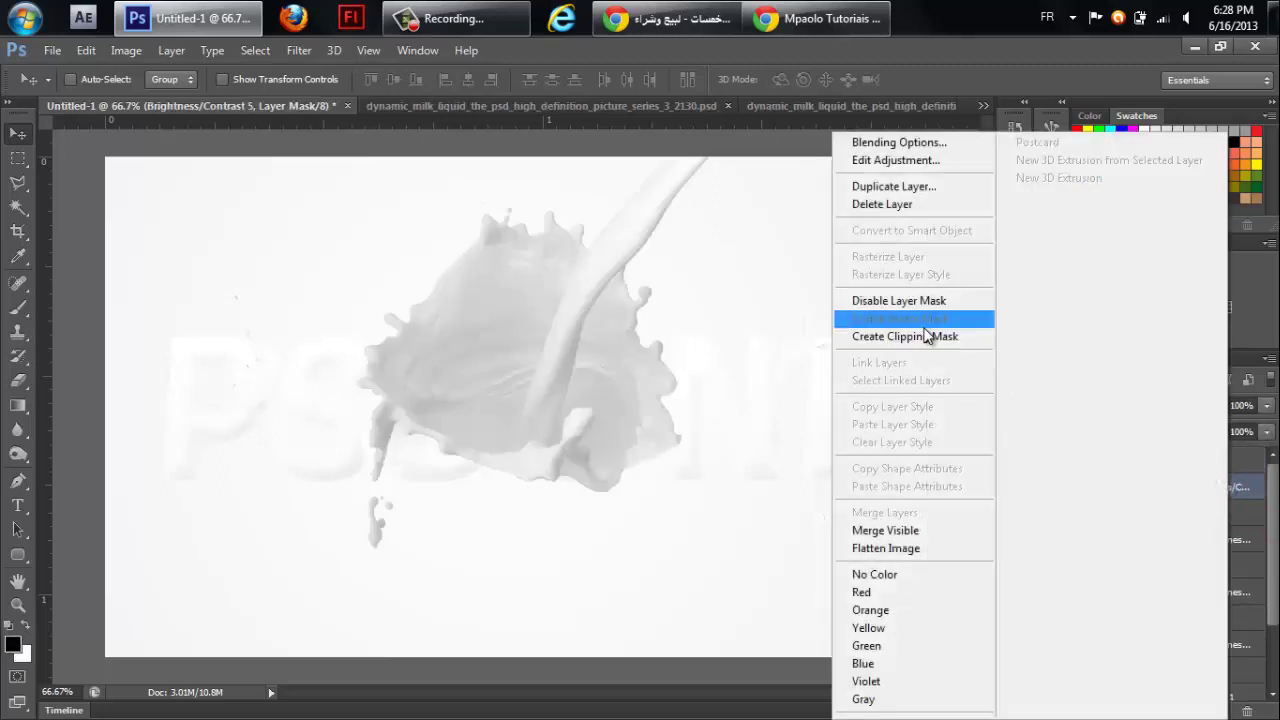
pyautogui.click(926, 334)
# Rescale milk_55 to 53.3% and move it up over the D and O.
pyautogui.click(1190, 462)
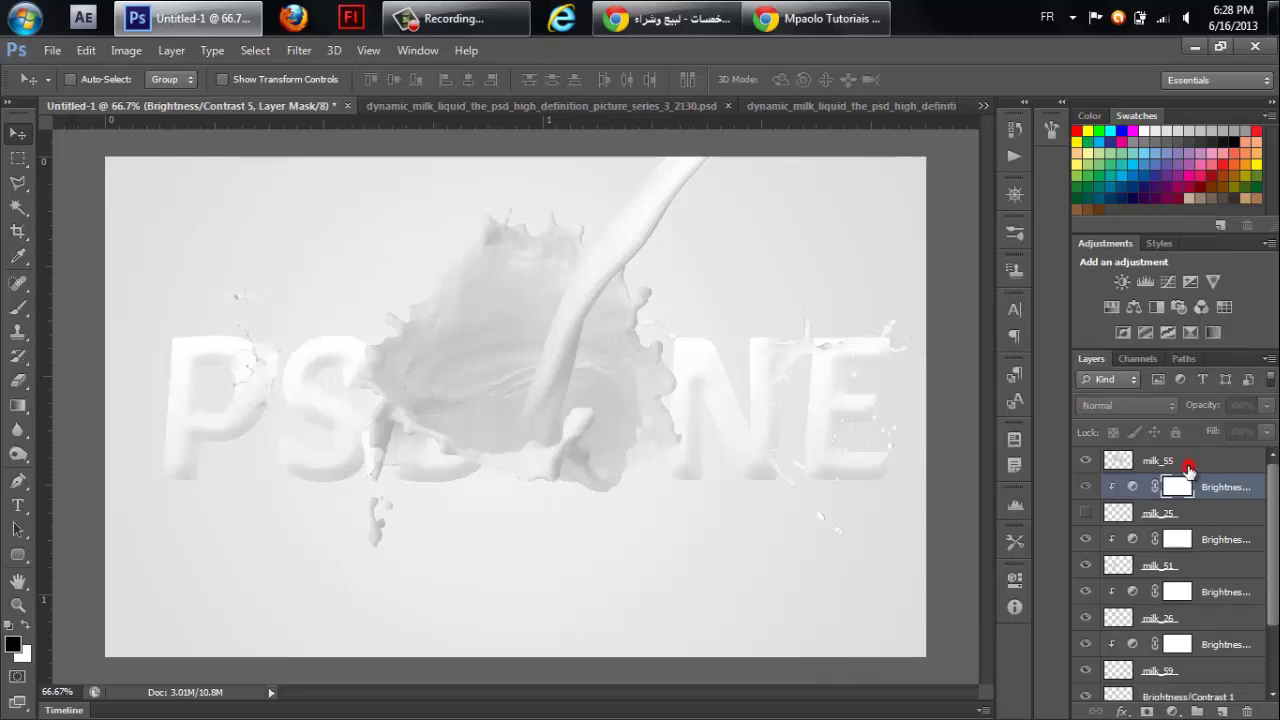
pyautogui.hotkey('ctrl', 't')
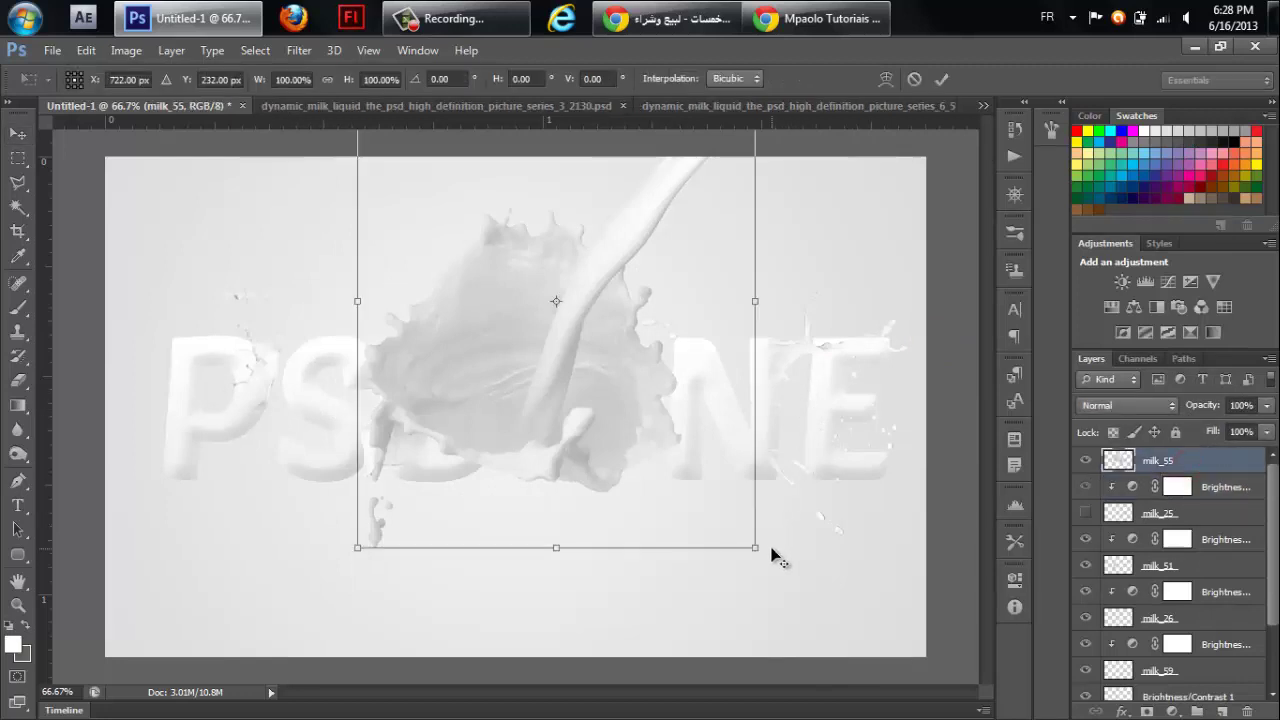
pyautogui.moveTo(754, 549); pyautogui.dragTo(663, 433)
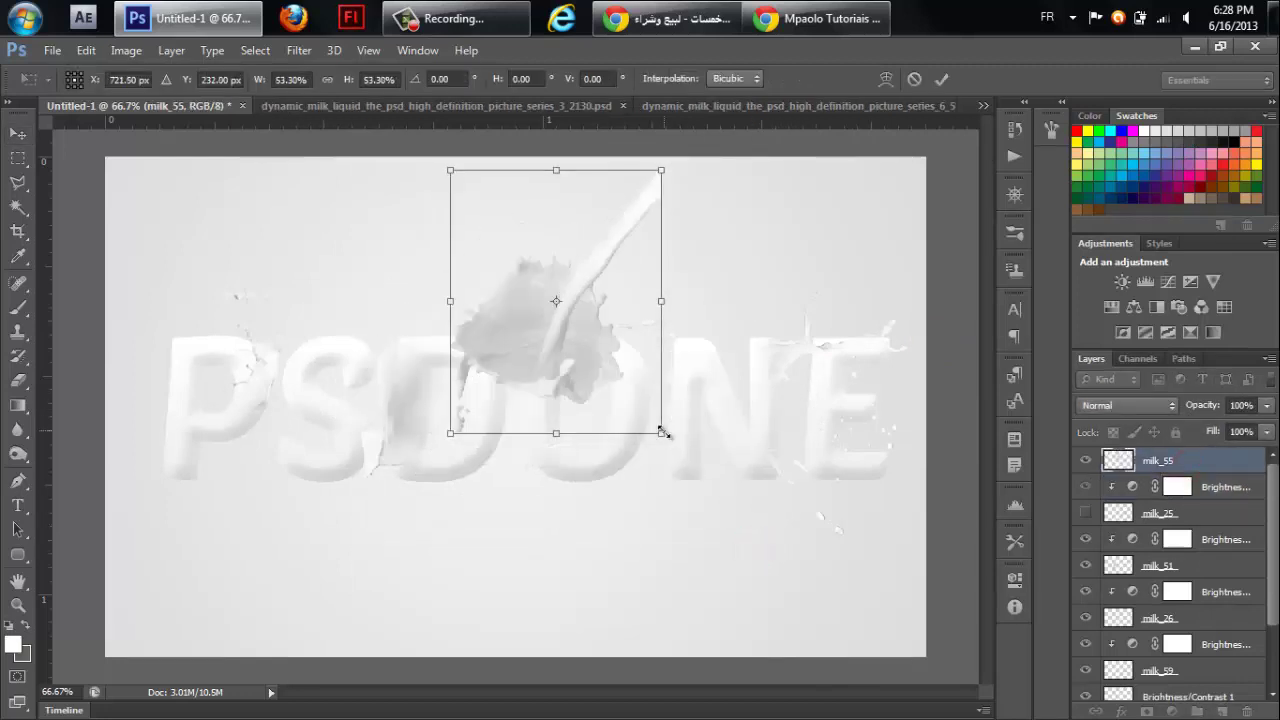
pyautogui.moveTo(566, 342)
pyautogui.mouseDown()
pyautogui.moveTo(576, 319)
pyautogui.moveTo(592, 325)
pyautogui.mouseUp()
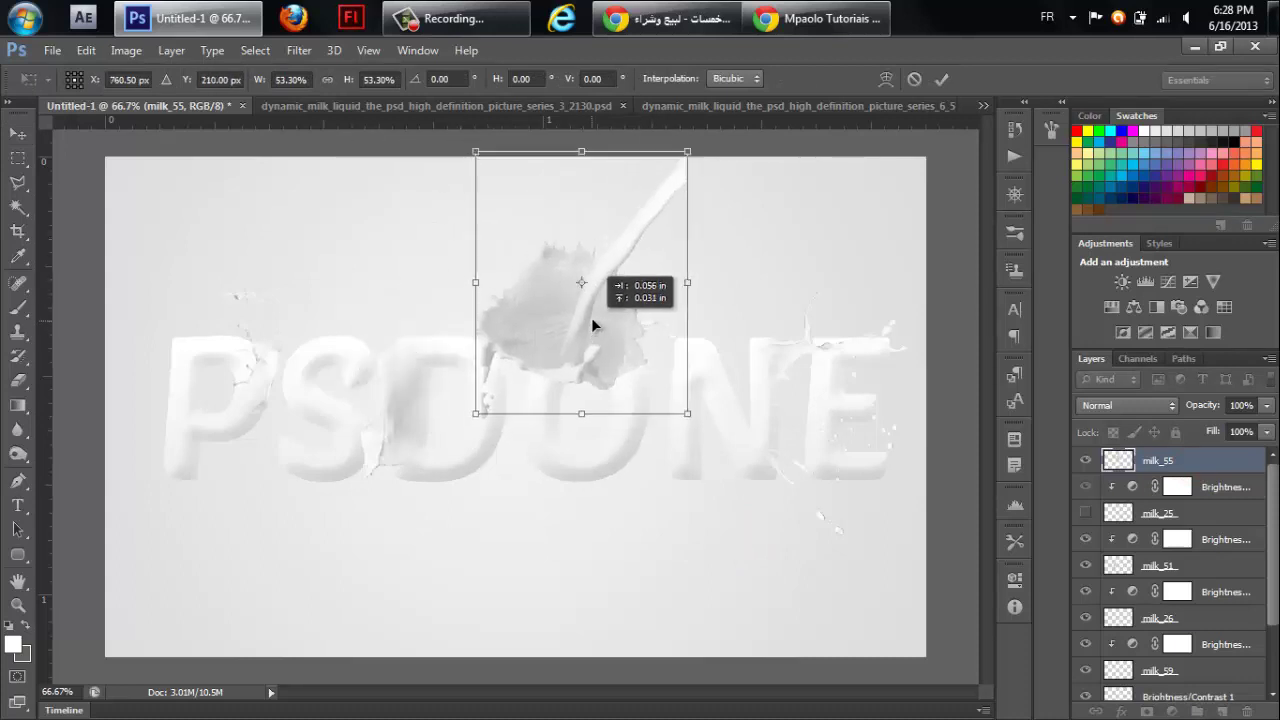
pyautogui.press('Return')
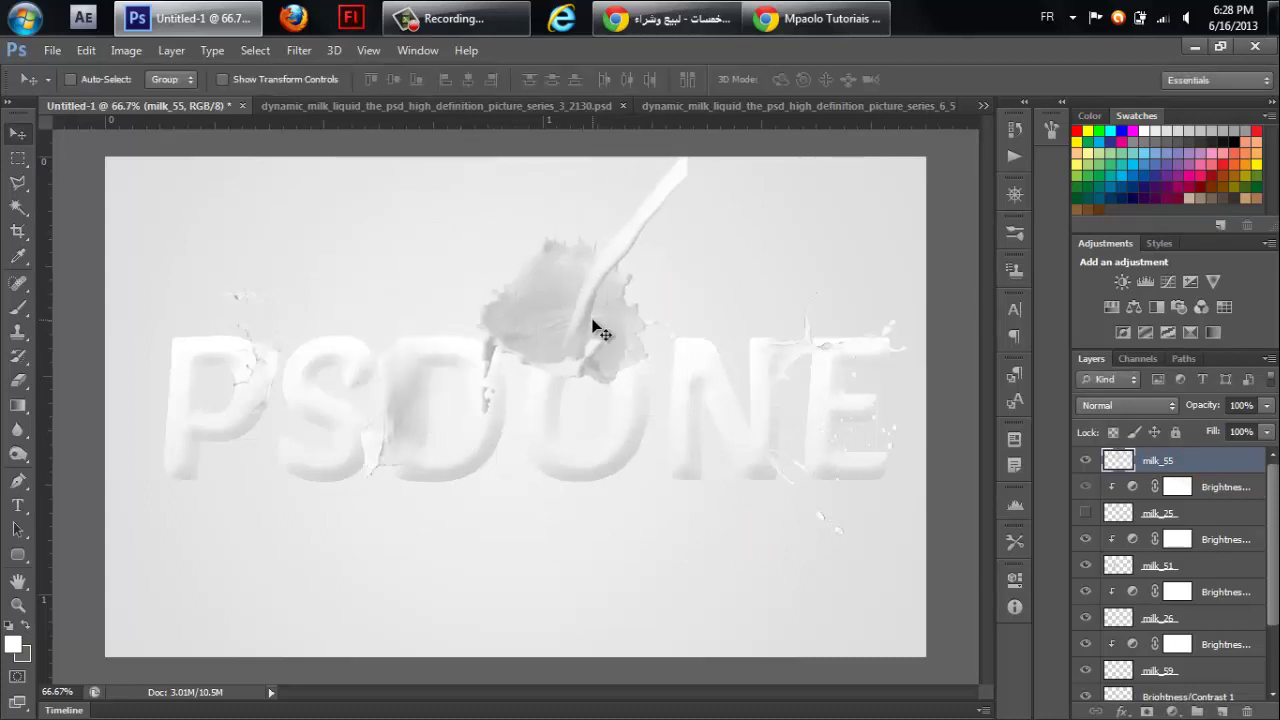
# Trace a closed Pen path around the milk_55 pouring stream.
pyautogui.click(17, 482)
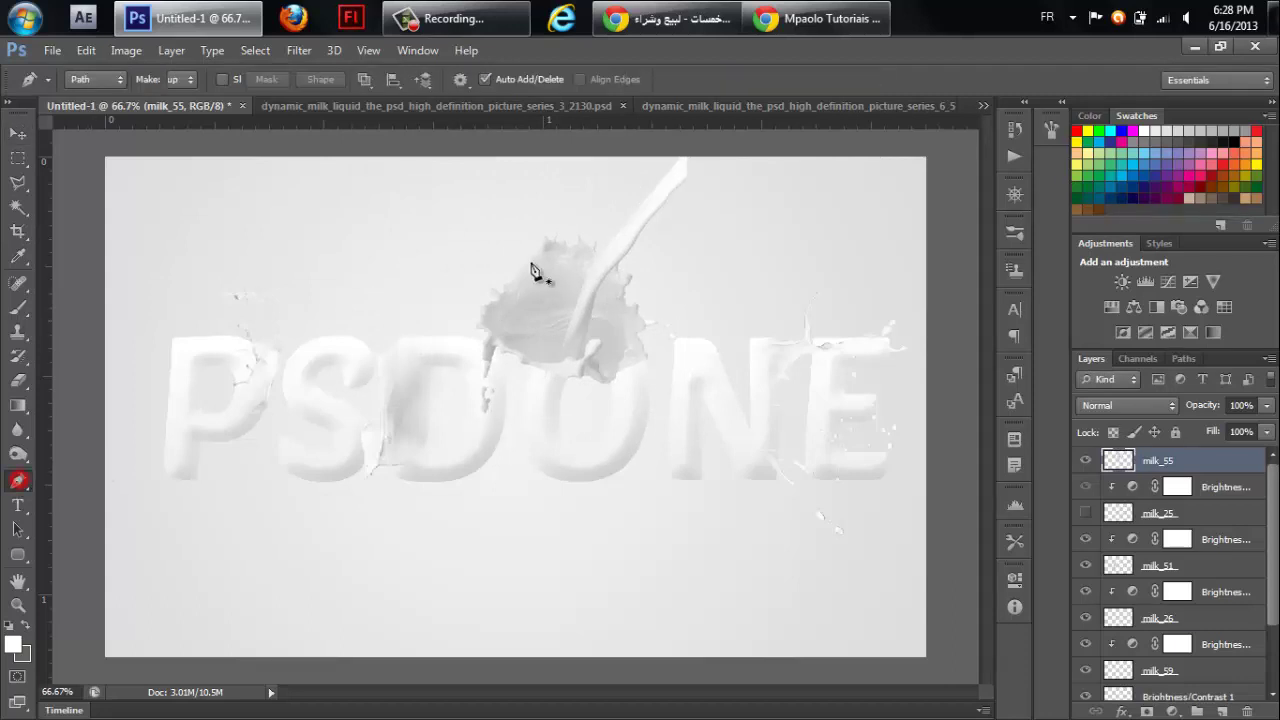
pyautogui.click(599, 256)
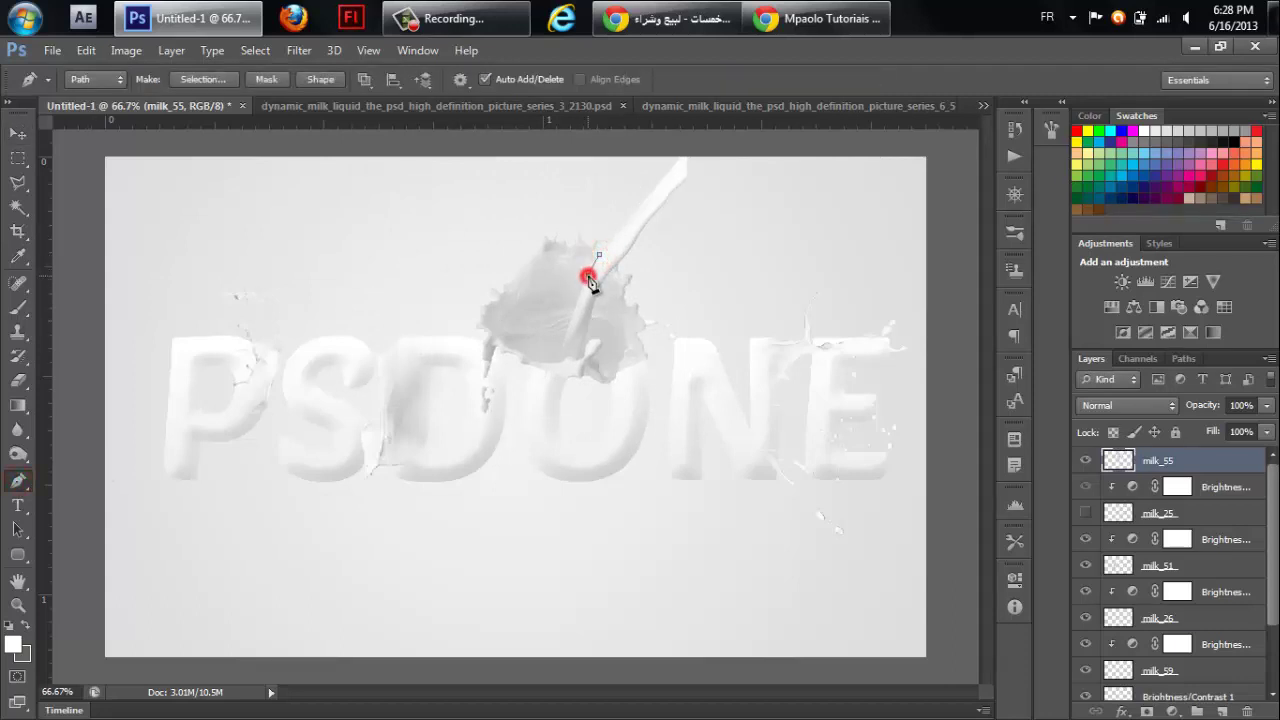
pyautogui.click(556, 379)
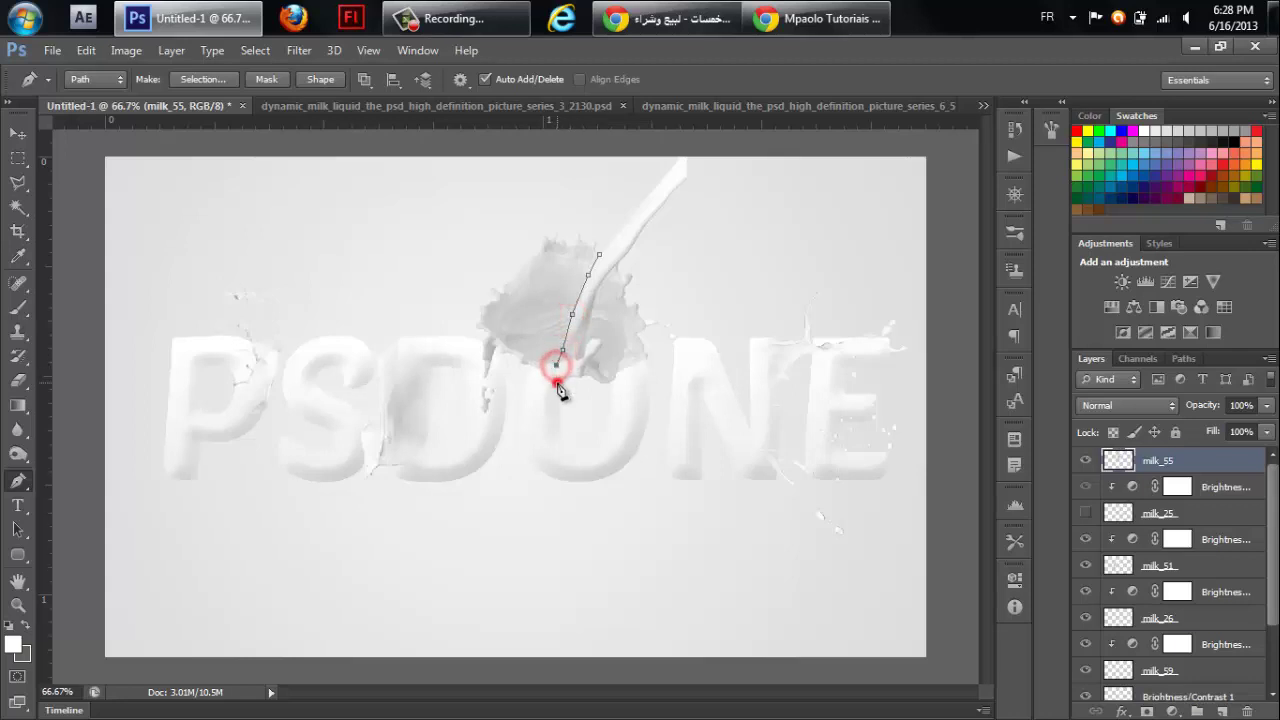
pyautogui.click(577, 377)
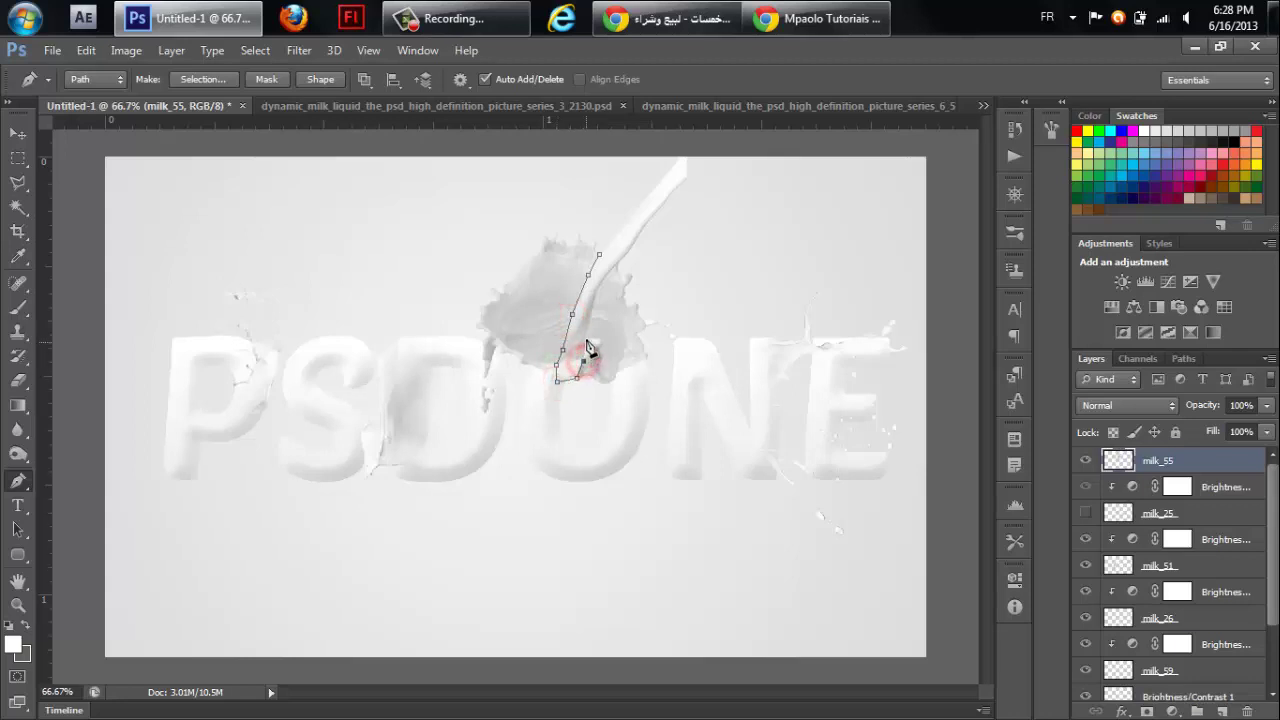
pyautogui.click(585, 338)
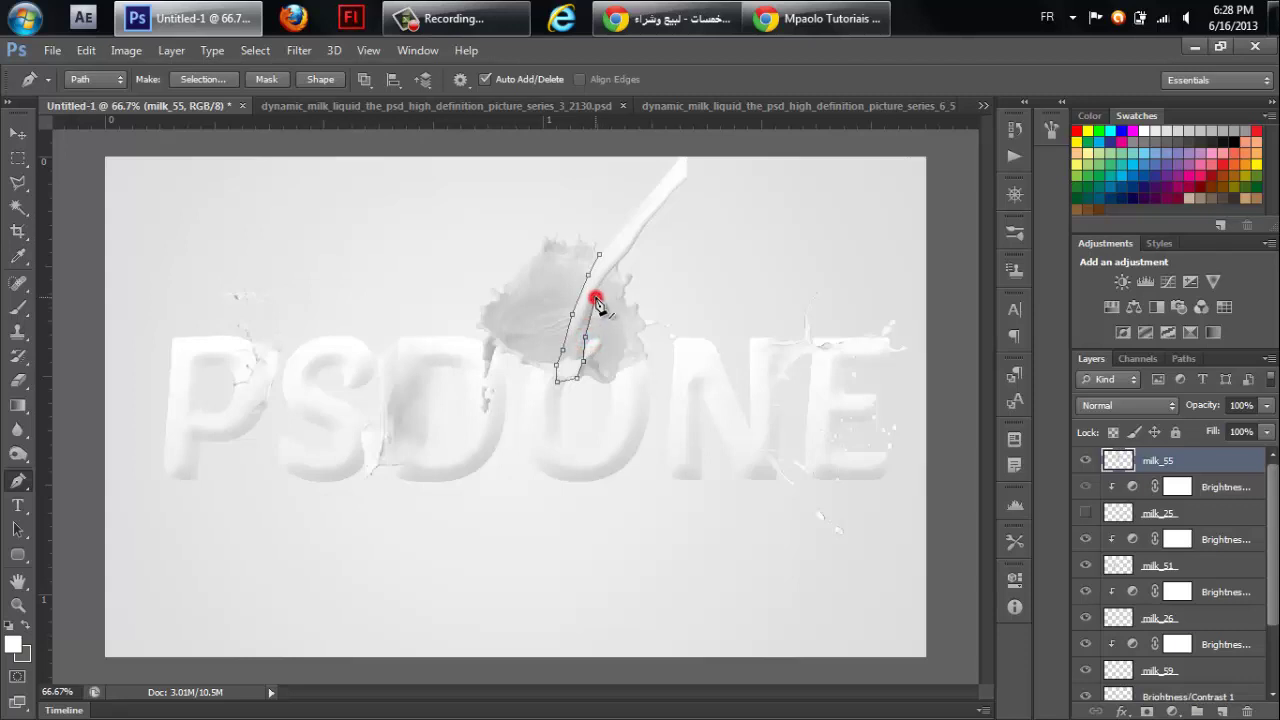
pyautogui.click(609, 269)
pyautogui.click(627, 252)
pyautogui.click(708, 158)
pyautogui.click(686, 152)
pyautogui.click(640, 178)
pyautogui.click(603, 259)
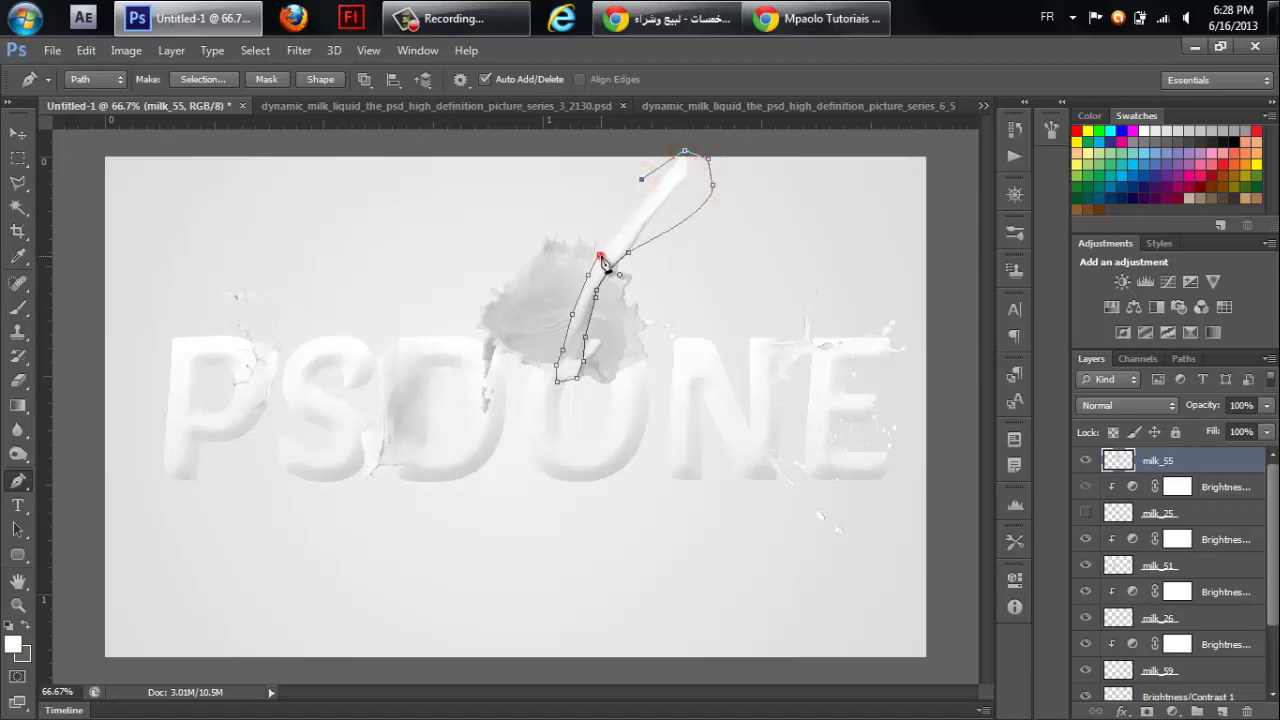
# Convert the traced path into a selection outlining the milk stream.
pyautogui.rightClick(602, 250)
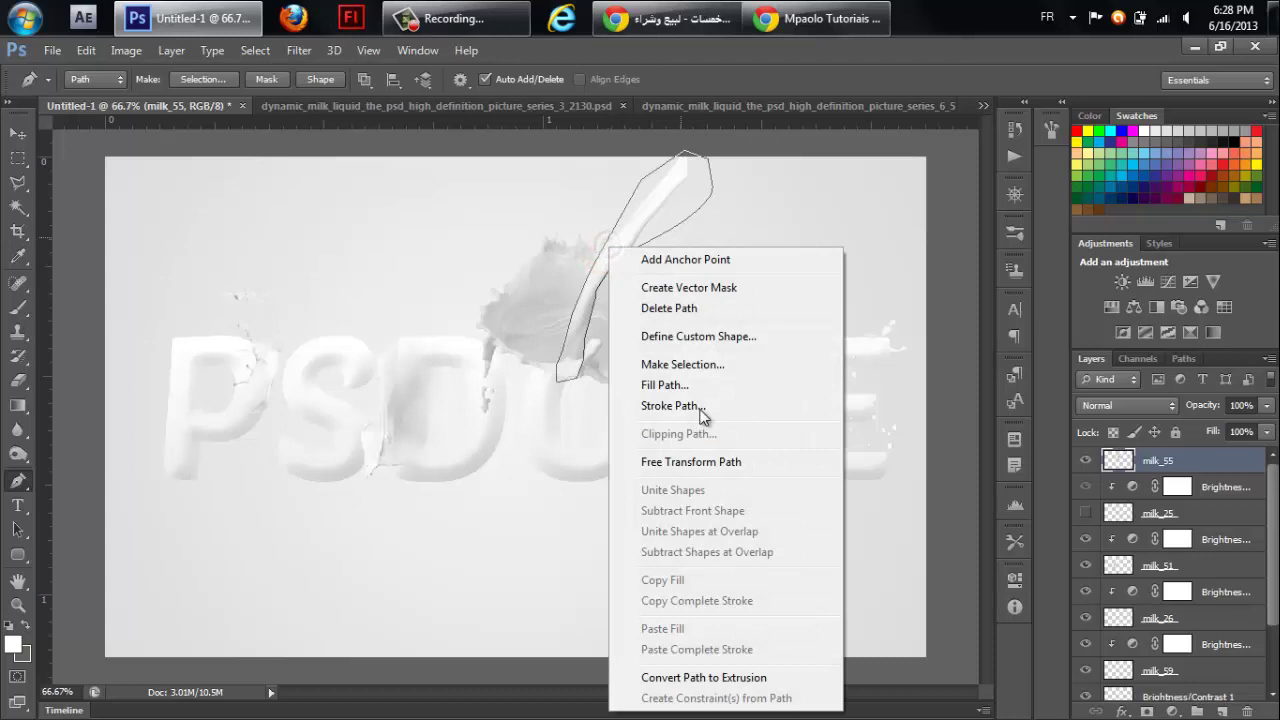
pyautogui.click(690, 368)
pyautogui.press('Return')
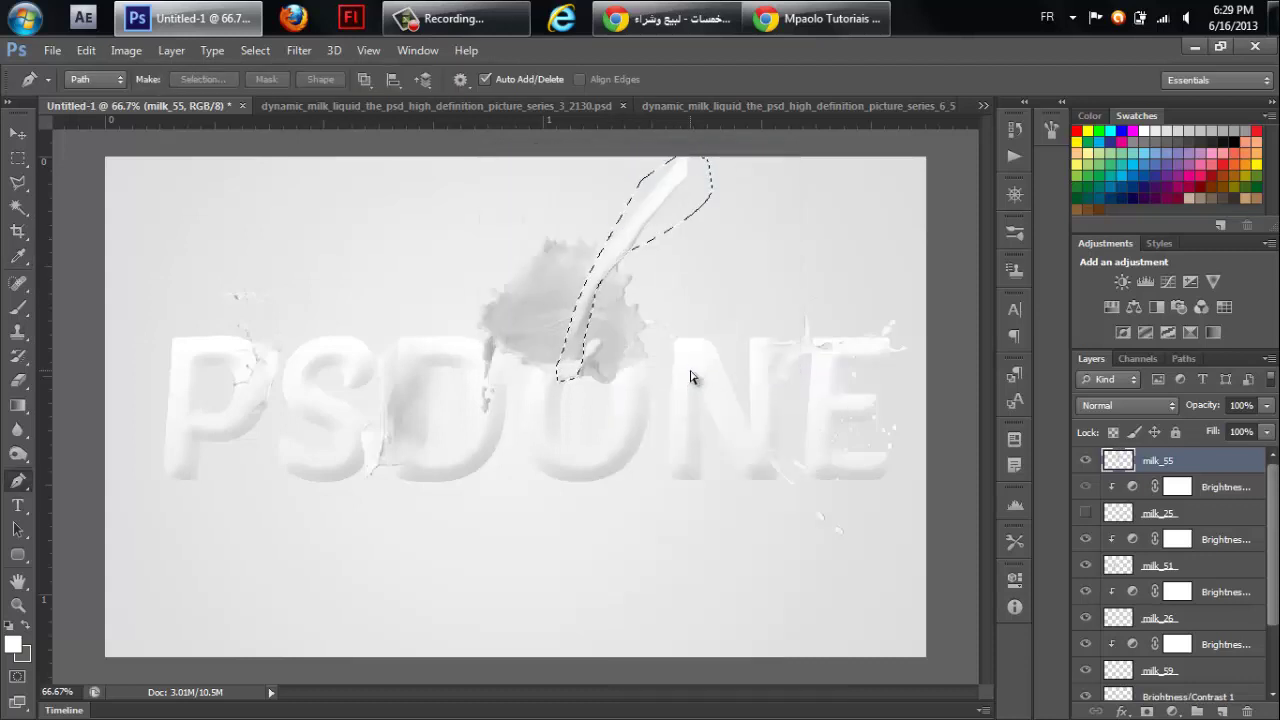
pyautogui.click(17, 133)
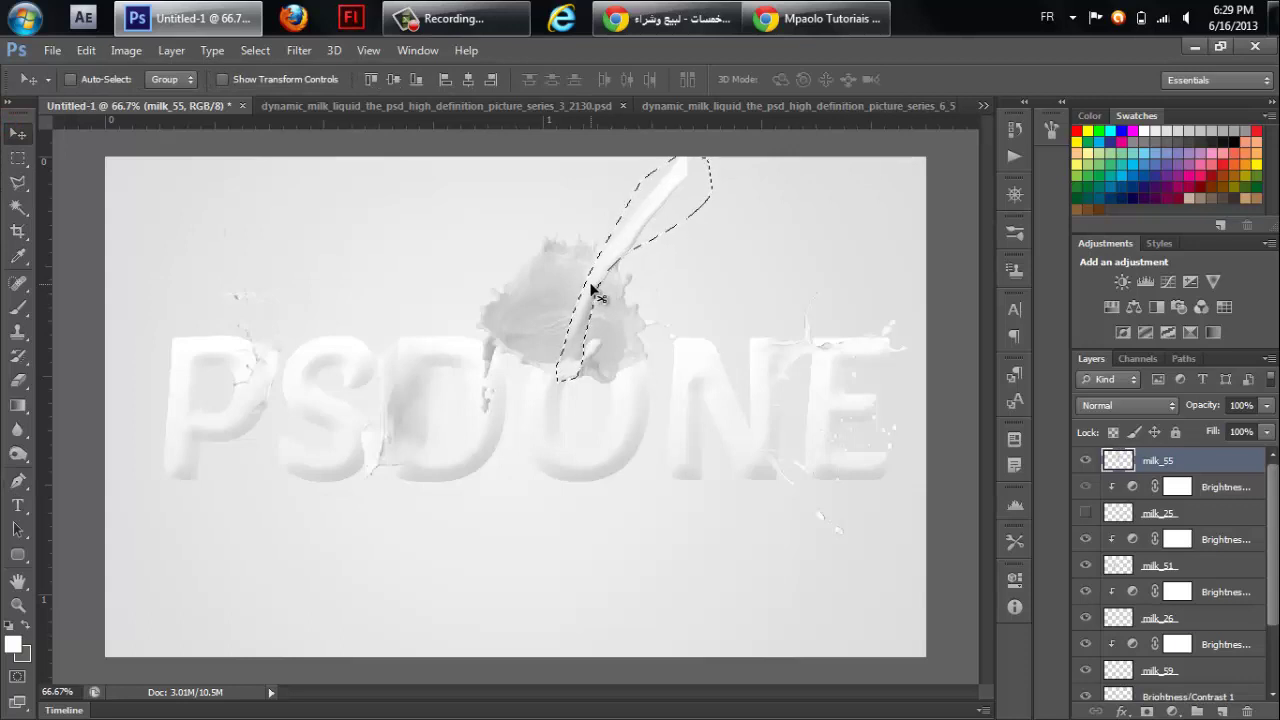
pyautogui.click(455, 18)
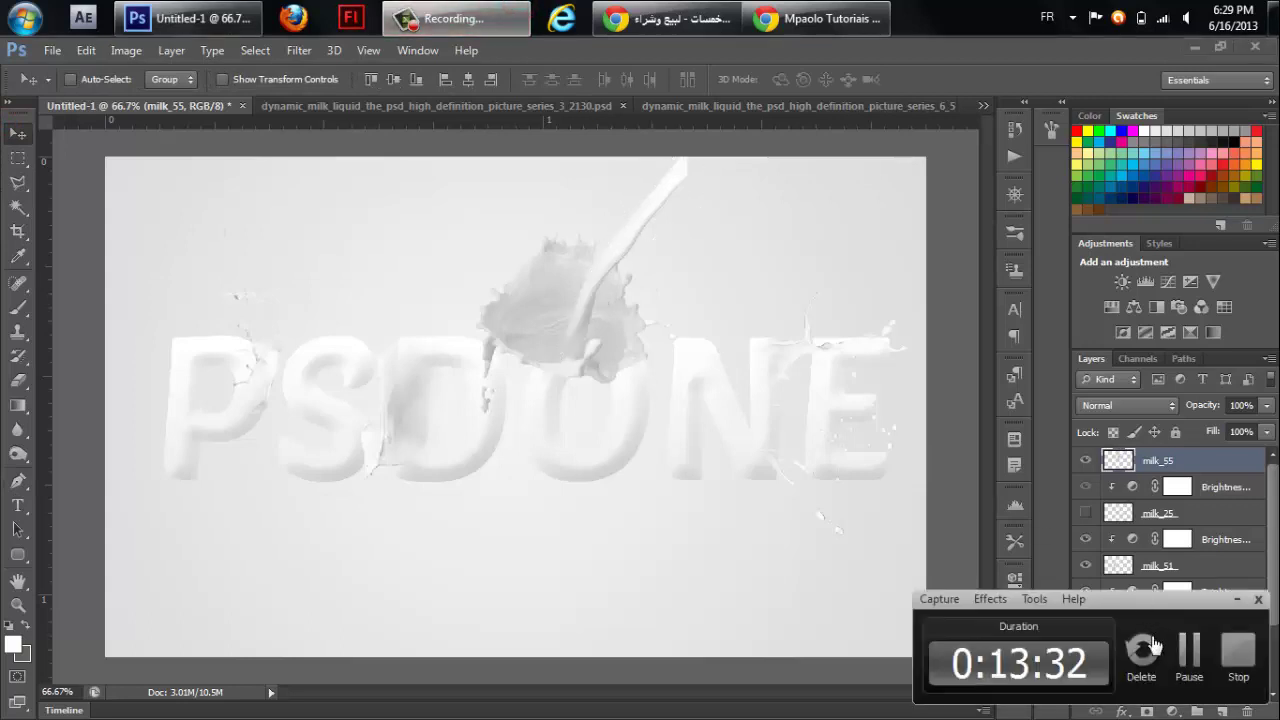
pyautogui.click(1189, 652)
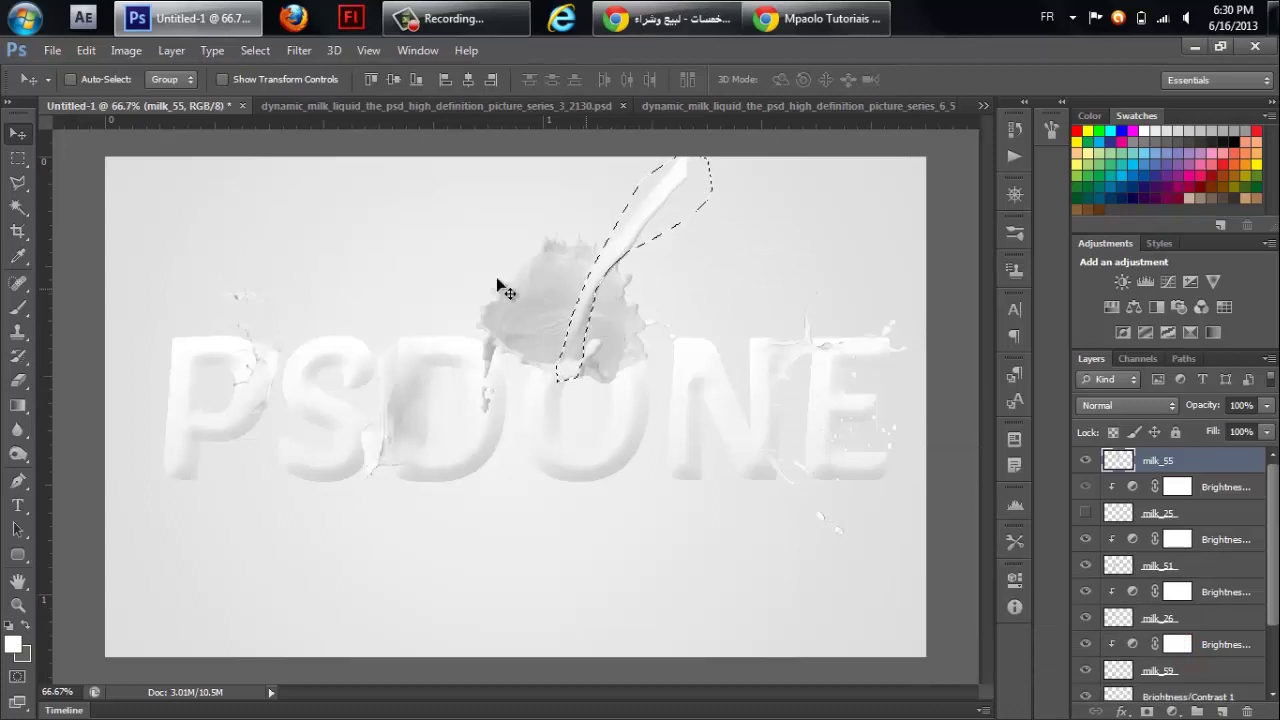
# Paste the milk stream as Layer 3, raise it over the D, and hide grey Layer 1.
pyautogui.hotkey('ctrl', 'd')
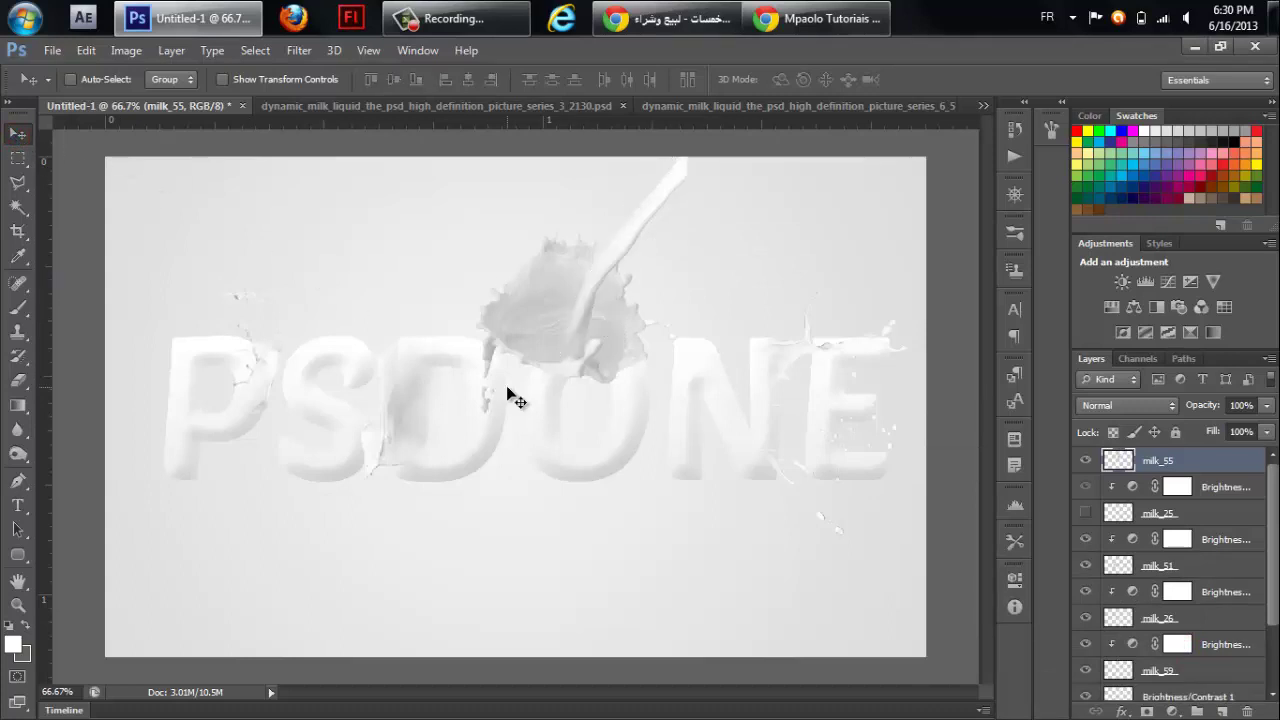
pyautogui.press('Delete')
pyautogui.hotkey('ctrl', 'v')
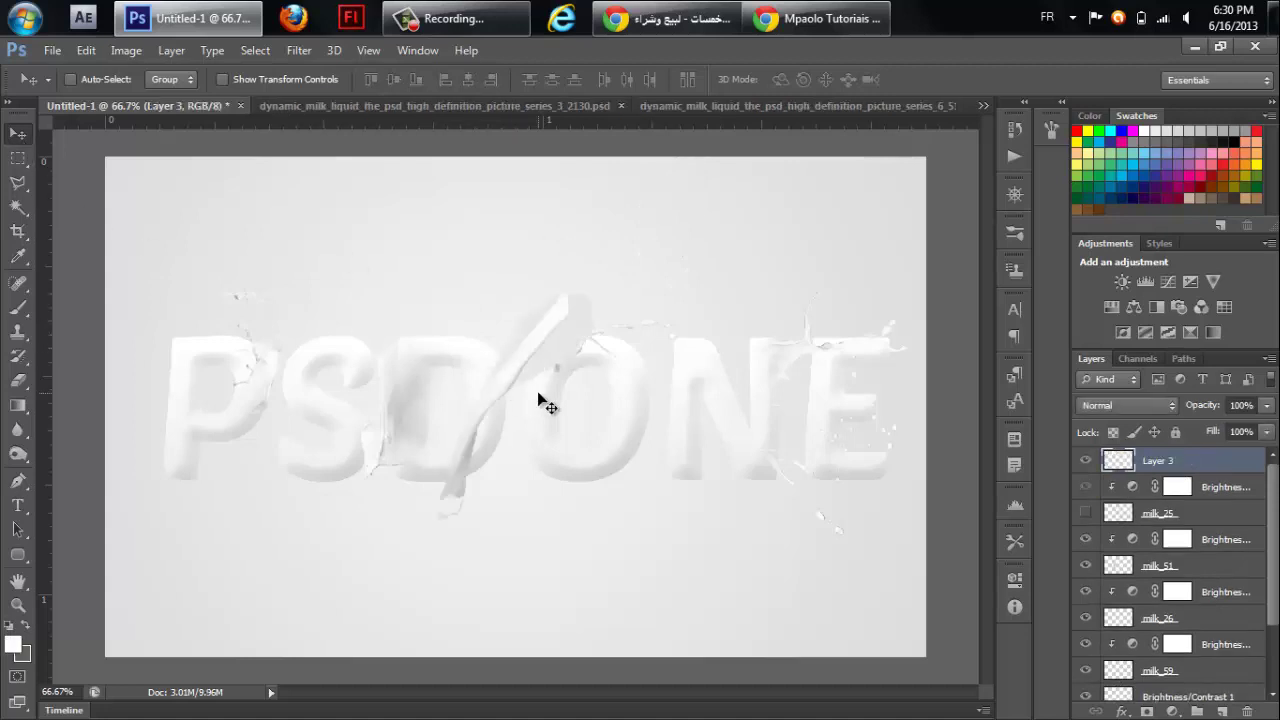
pyautogui.moveTo(540, 353); pyautogui.dragTo(540, 260)
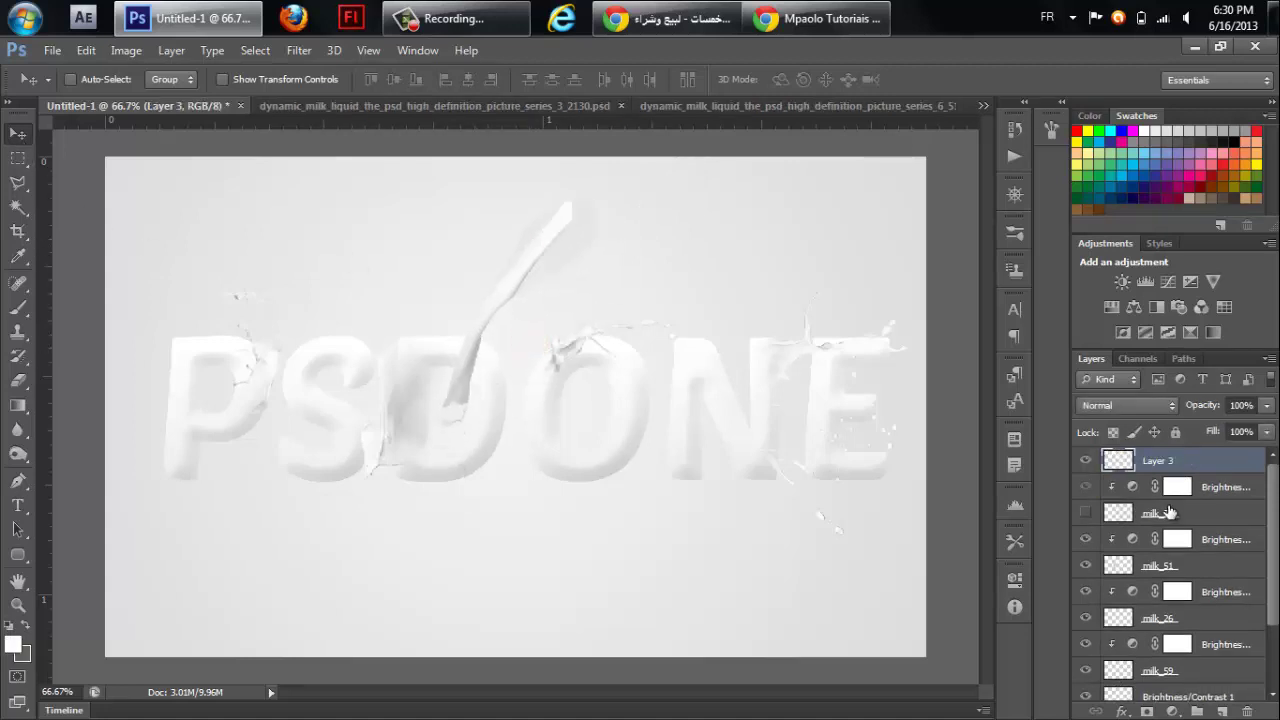
pyautogui.click(1272, 604)
pyautogui.click(1086, 688)
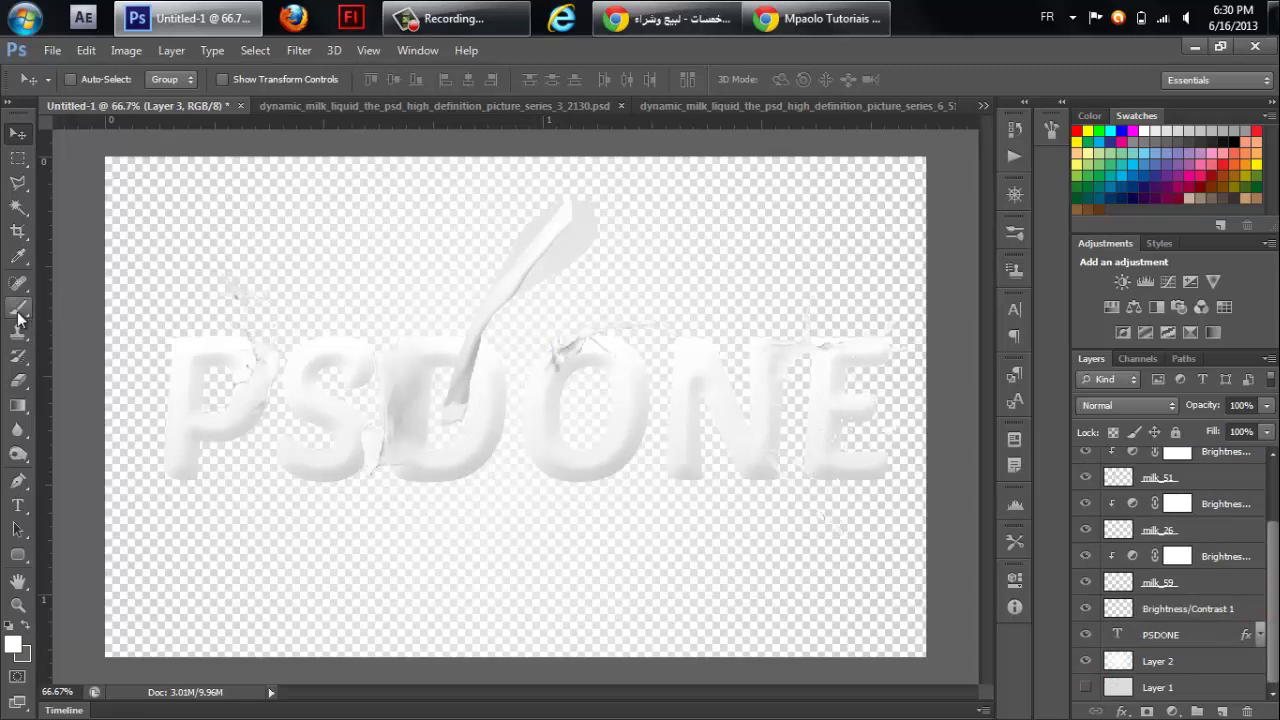
# Make a trial selection on the Layer 3 milk streak, then clear it.
pyautogui.click(18, 207)
pyautogui.click(543, 277)
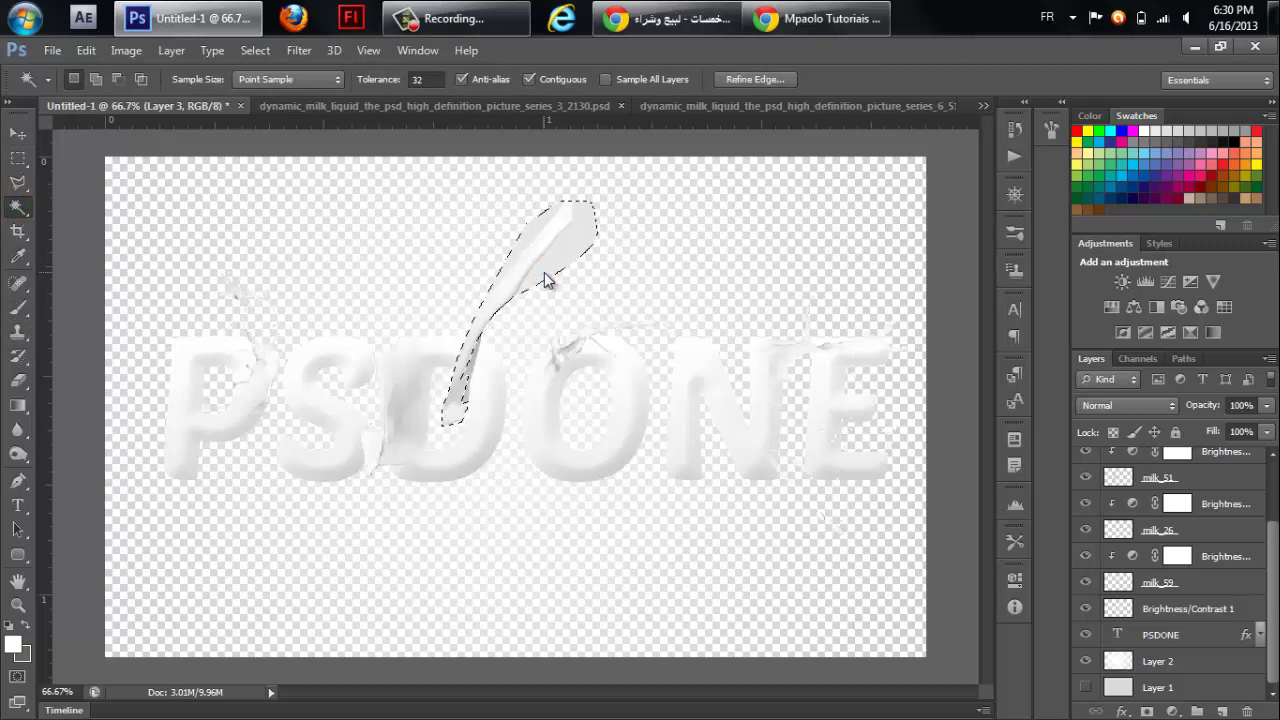
pyautogui.hotkey('ctrl', 'd')
pyautogui.click(558, 244)
pyautogui.hotkey('ctrl', 'd')
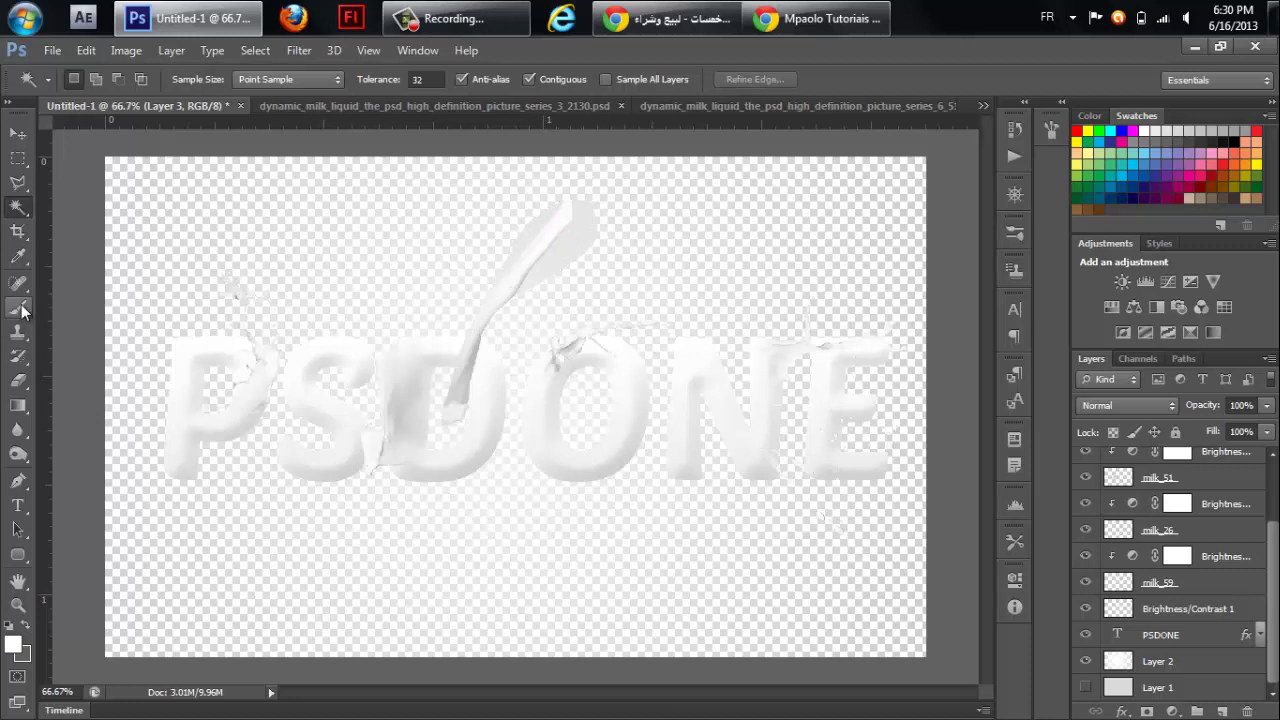
# Outline the stream's top end with the Polygonal Lasso, delete it, and deselect.
pyautogui.click(17, 183)
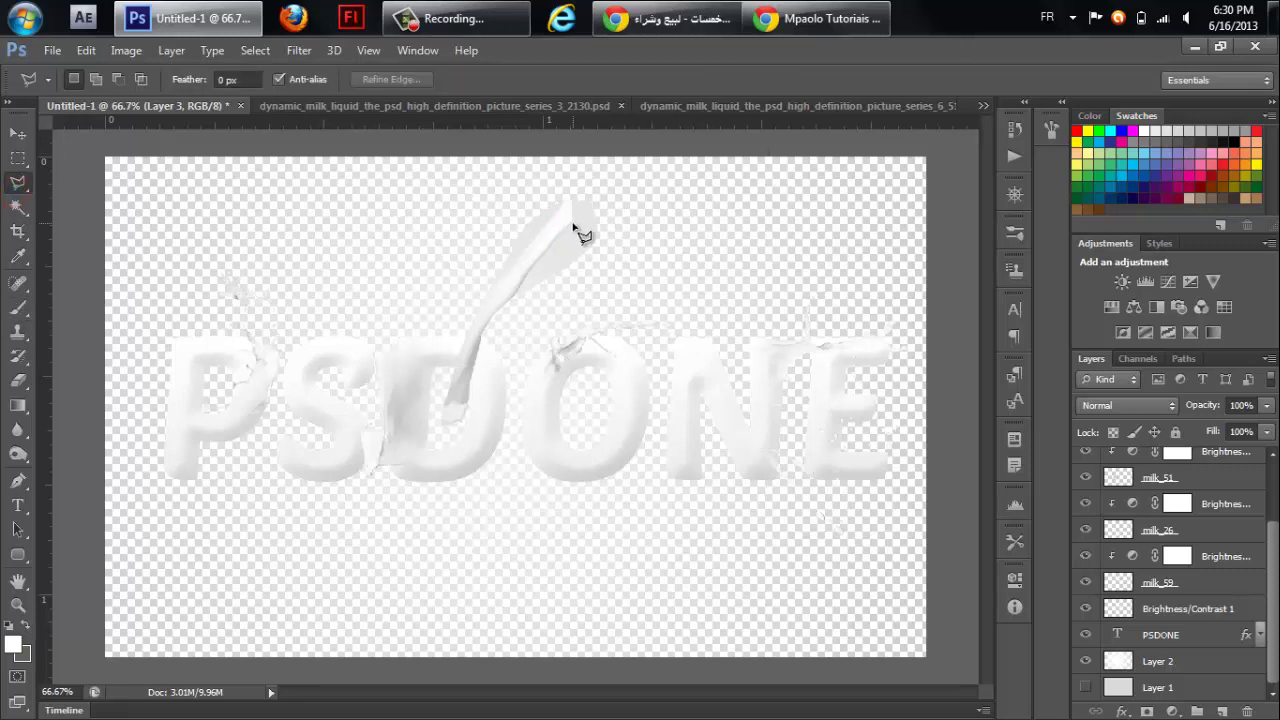
pyautogui.click(572, 224)
pyautogui.click(524, 278)
pyautogui.click(516, 318)
pyautogui.click(672, 238)
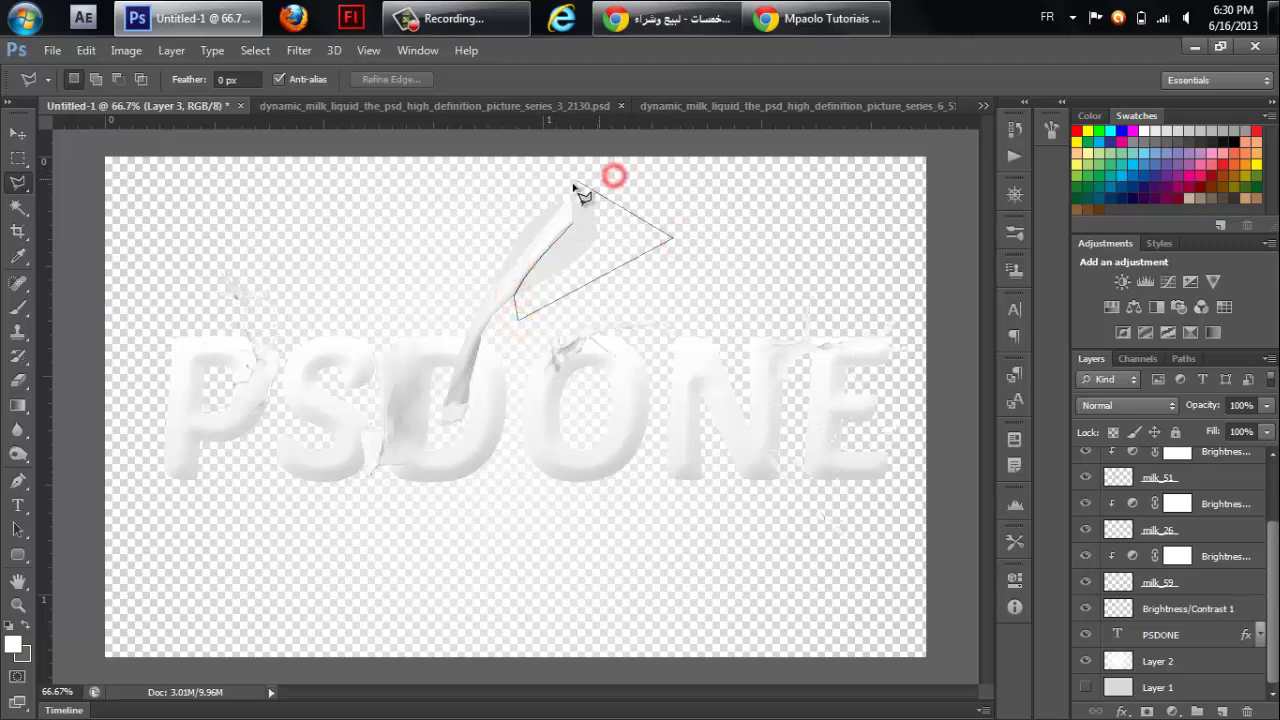
pyautogui.click(578, 186)
pyautogui.click(570, 202)
pyautogui.click(572, 224)
pyautogui.press('Delete')
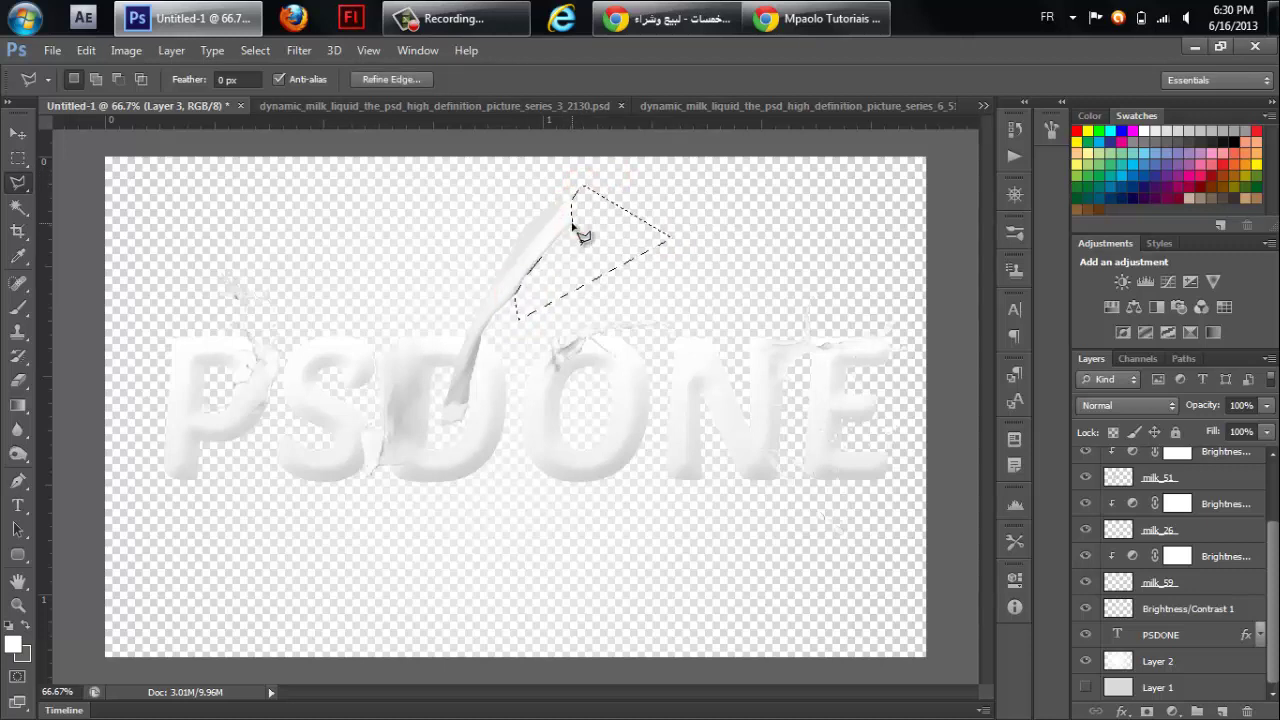
pyautogui.hotkey('ctrl', 'd')
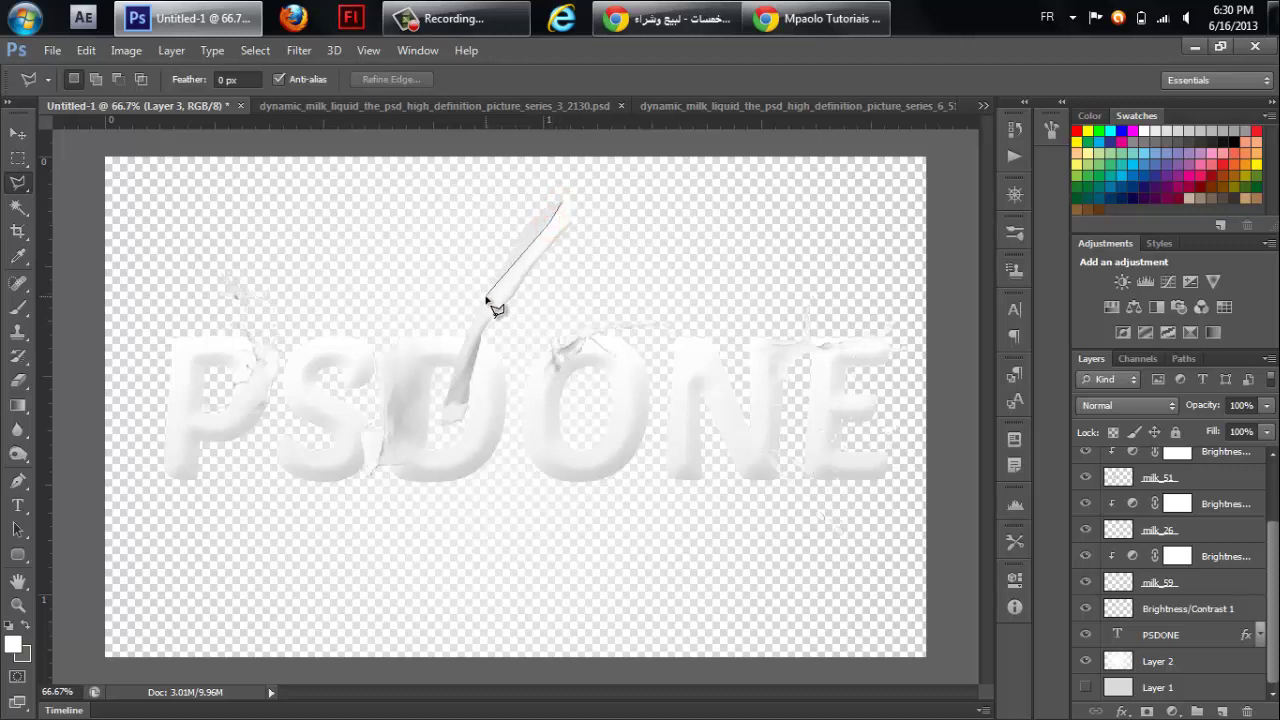
# Outline the top of the milk stream with the Polygonal Lasso to trim it.
pyautogui.click(453, 313)
pyautogui.click(449, 258)
pyautogui.click(562, 188)
pyautogui.click(561, 204)
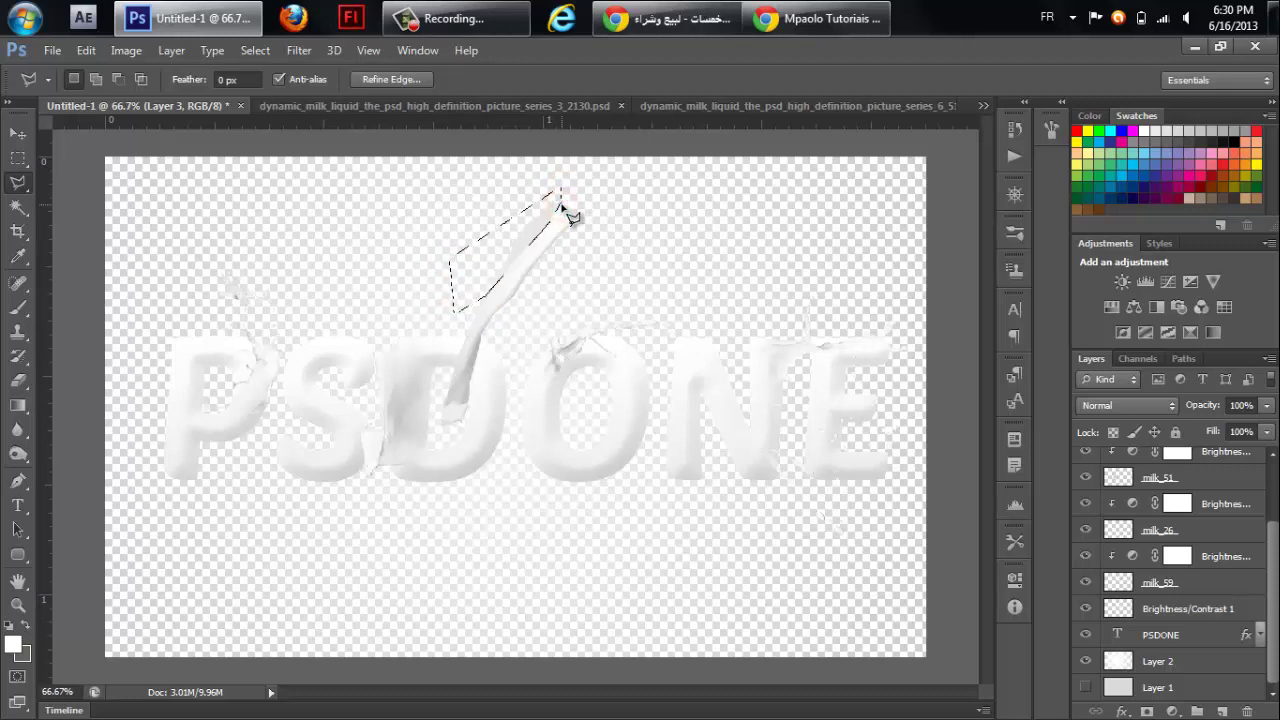
# Deselect and show the grey background layer behind the PSDONE milk text.
pyautogui.hotkey('ctrl', 'd')
pyautogui.click(15, 134)
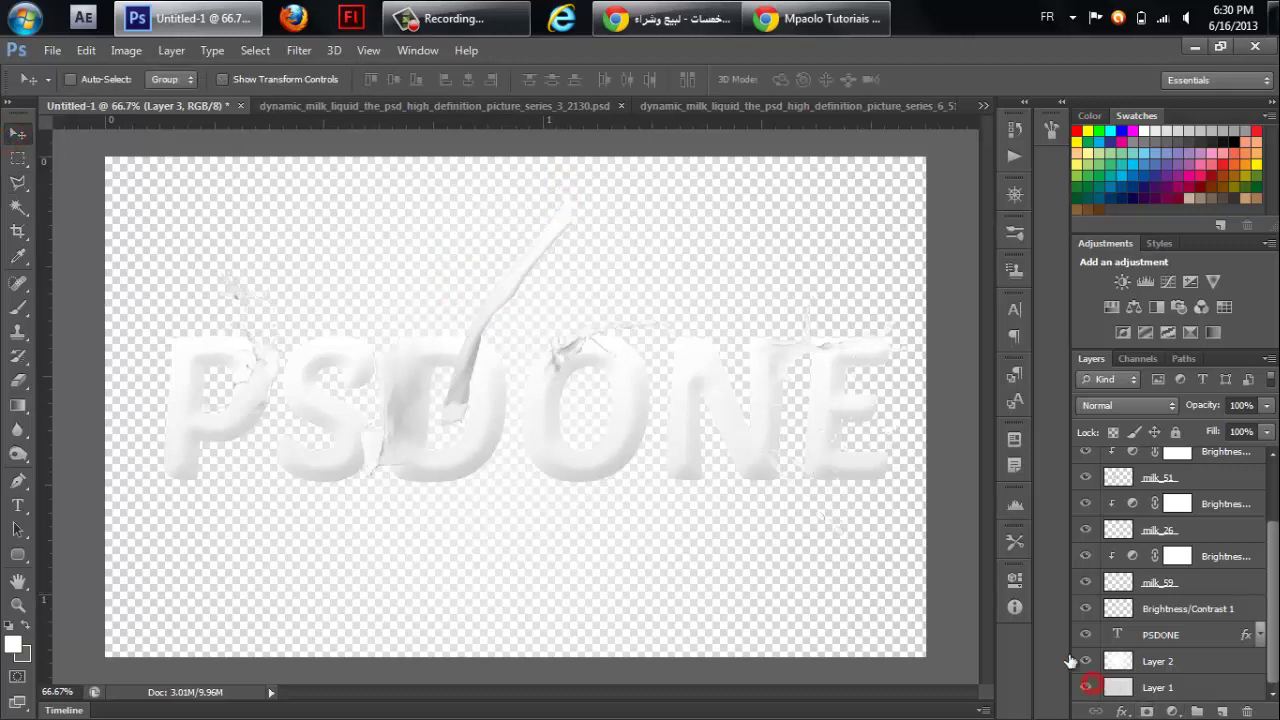
pyautogui.click(1087, 686)
# Select the milk stream Layer 3 and reveal the milk_25 splash around the O.
pyautogui.scroll(3, 1273, 518)
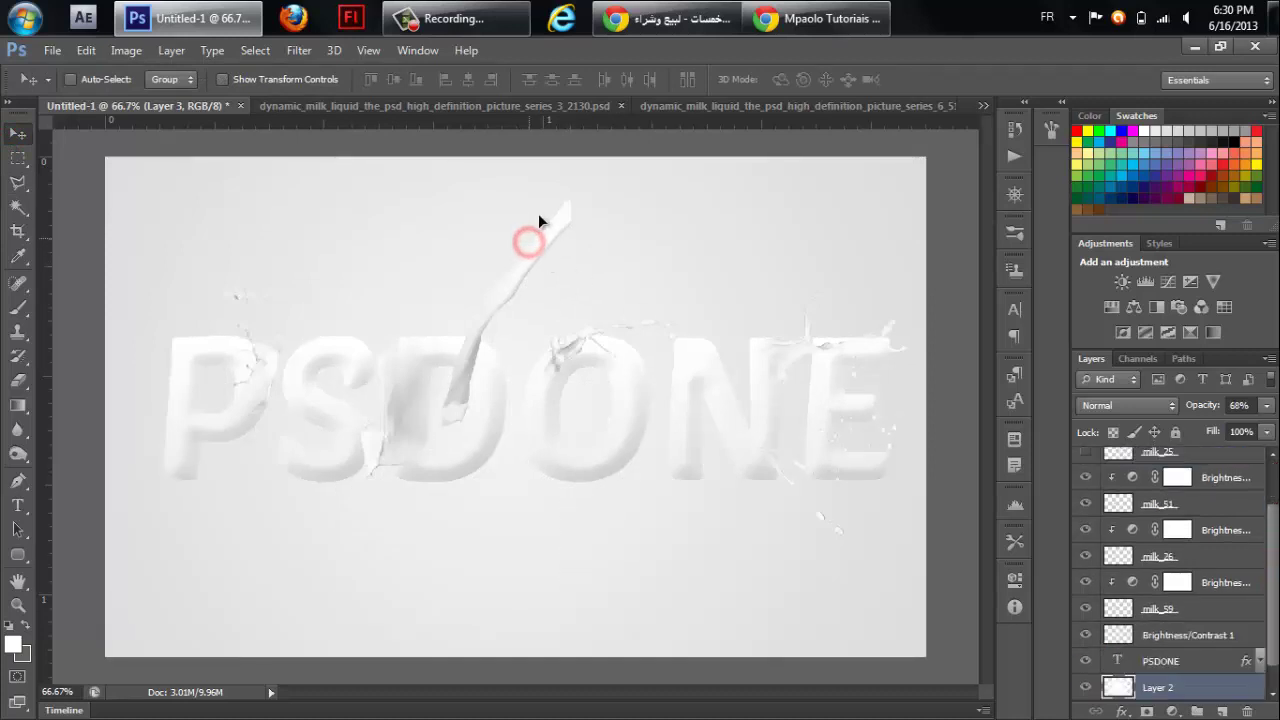
pyautogui.moveTo(530, 248); pyautogui.dragTo(726, 283)
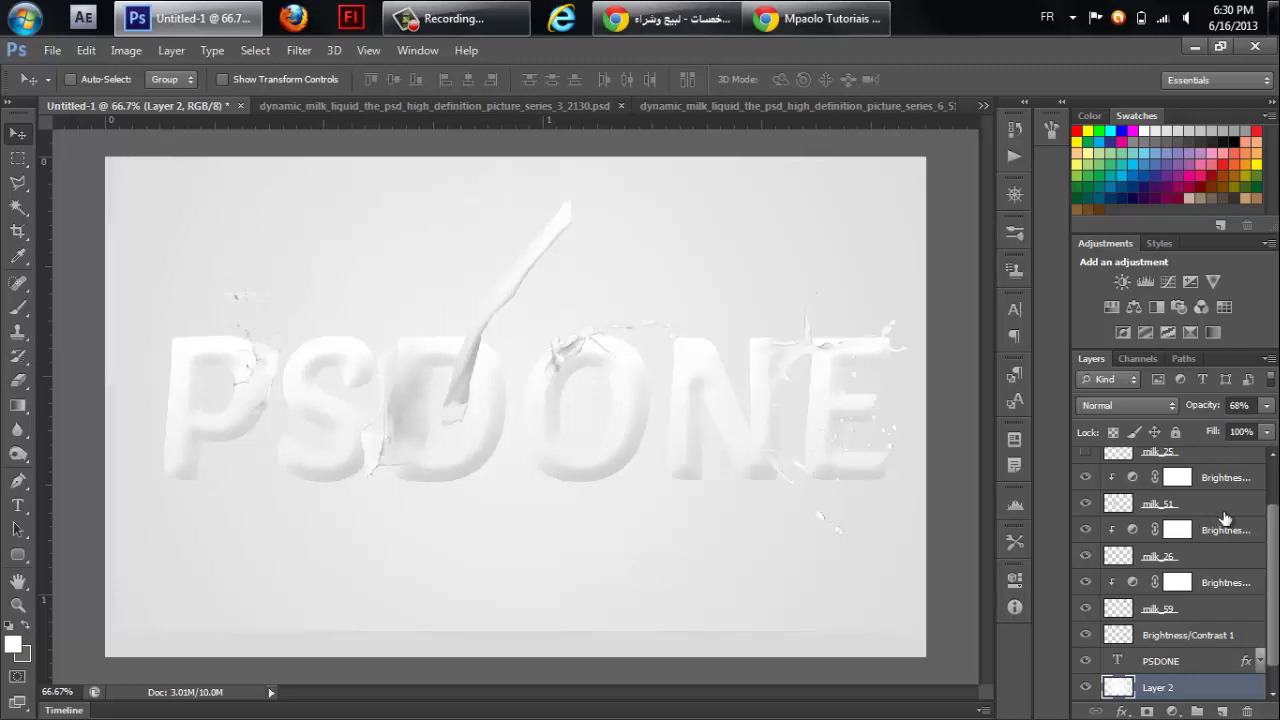
pyautogui.moveTo(1273, 560); pyautogui.dragTo(1273, 486)
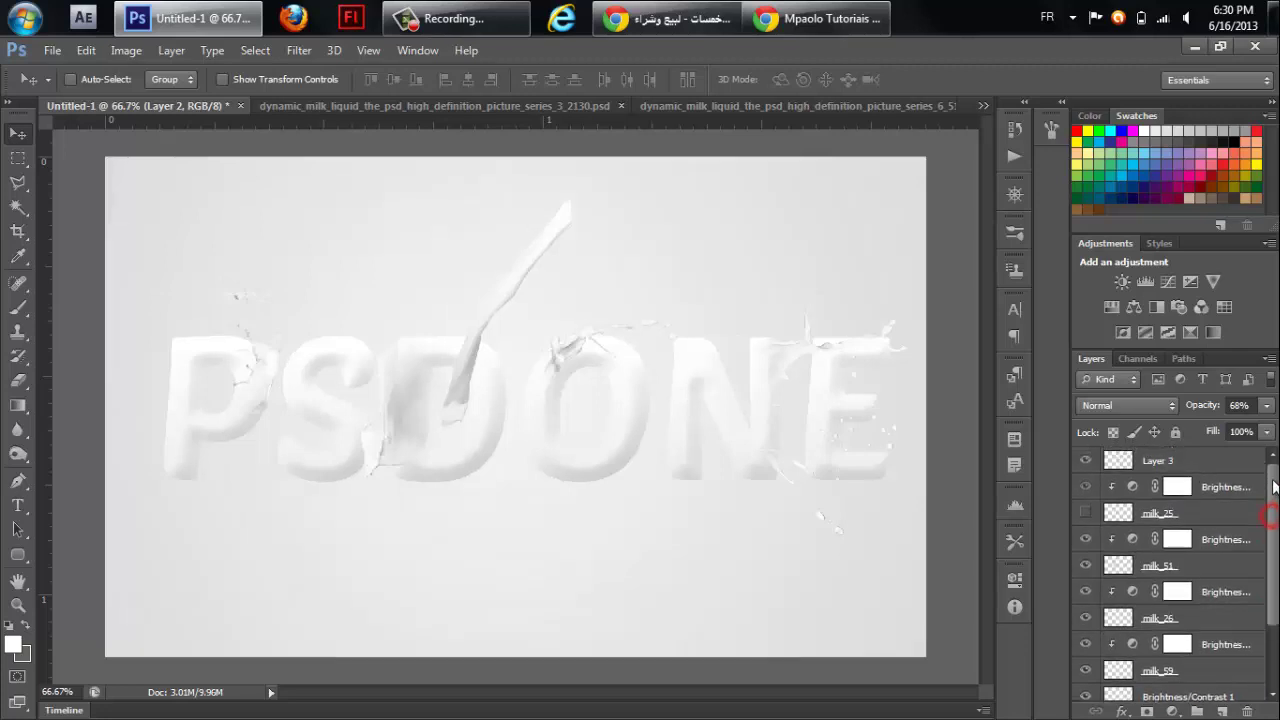
pyautogui.click(1243, 466)
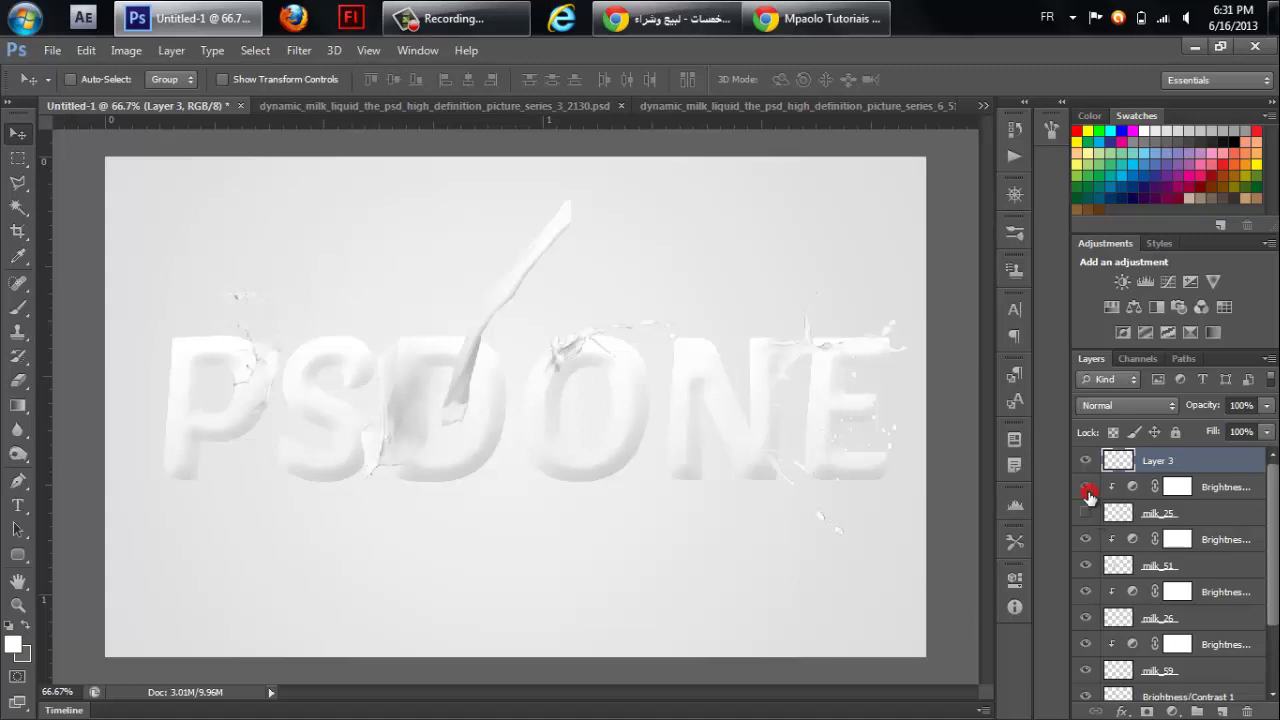
pyautogui.click(1087, 512)
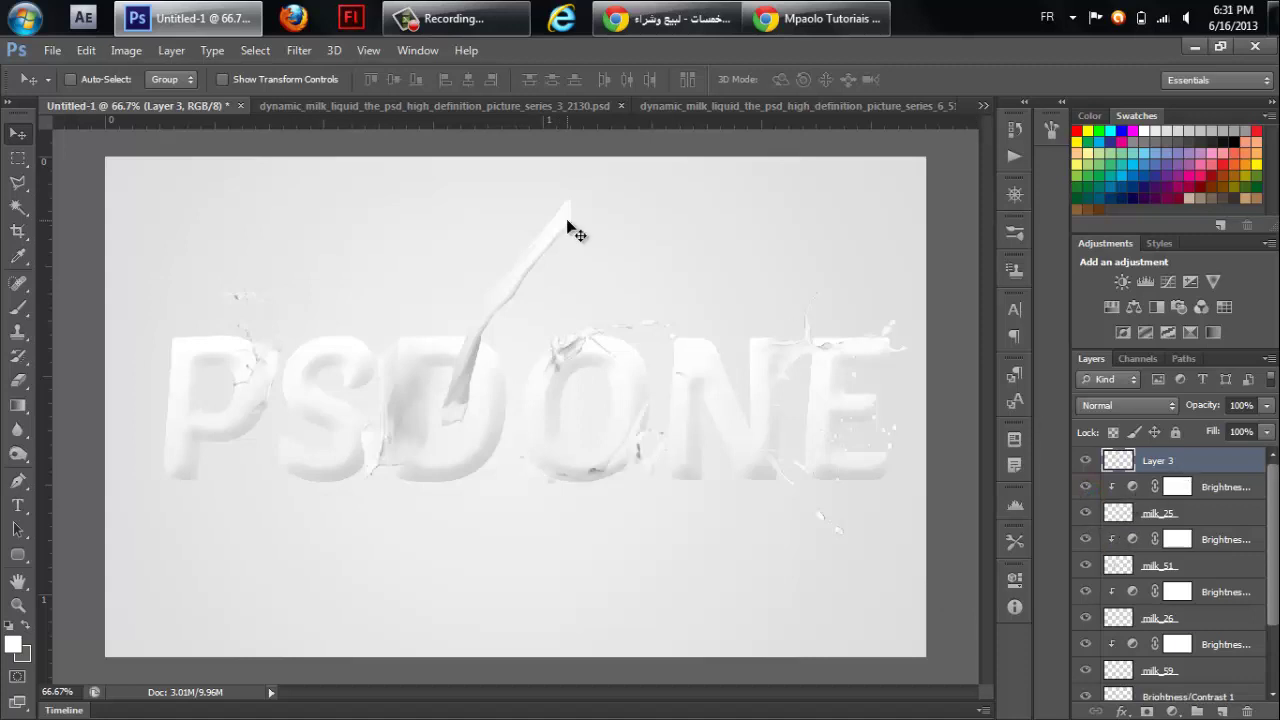
# Move the stream up onto the O and erase its base at 20%; show the splash source file.
pyautogui.moveTo(567, 226)
pyautogui.mouseDown()
pyautogui.moveTo(610, 183)
pyautogui.moveTo(645, 193)
pyautogui.mouseUp()
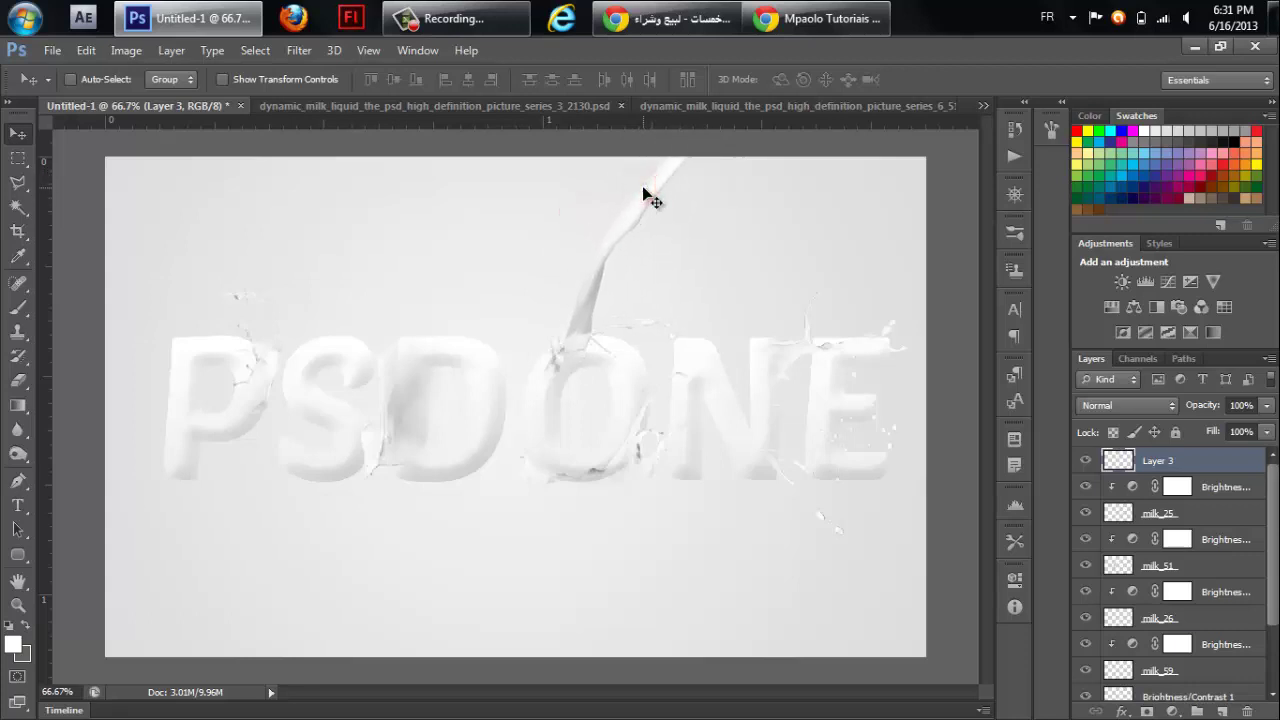
pyautogui.click(12, 378)
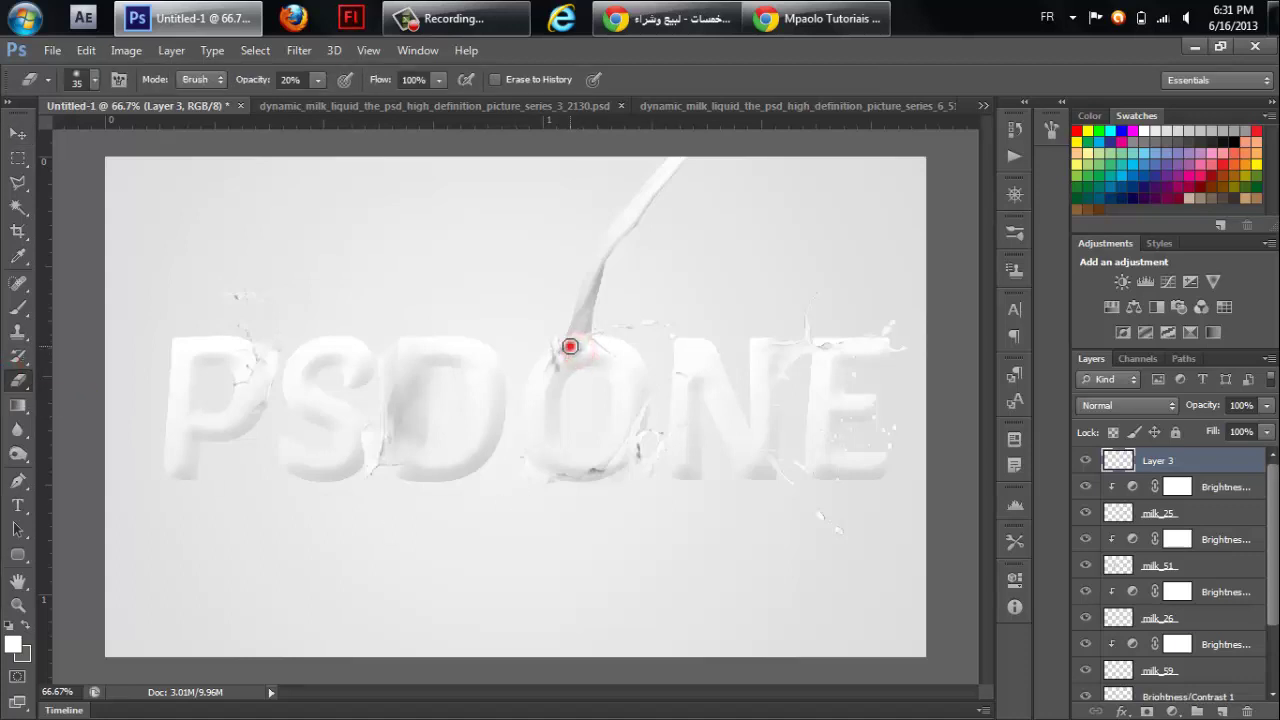
pyautogui.moveTo(580, 354); pyautogui.dragTo(569, 350)
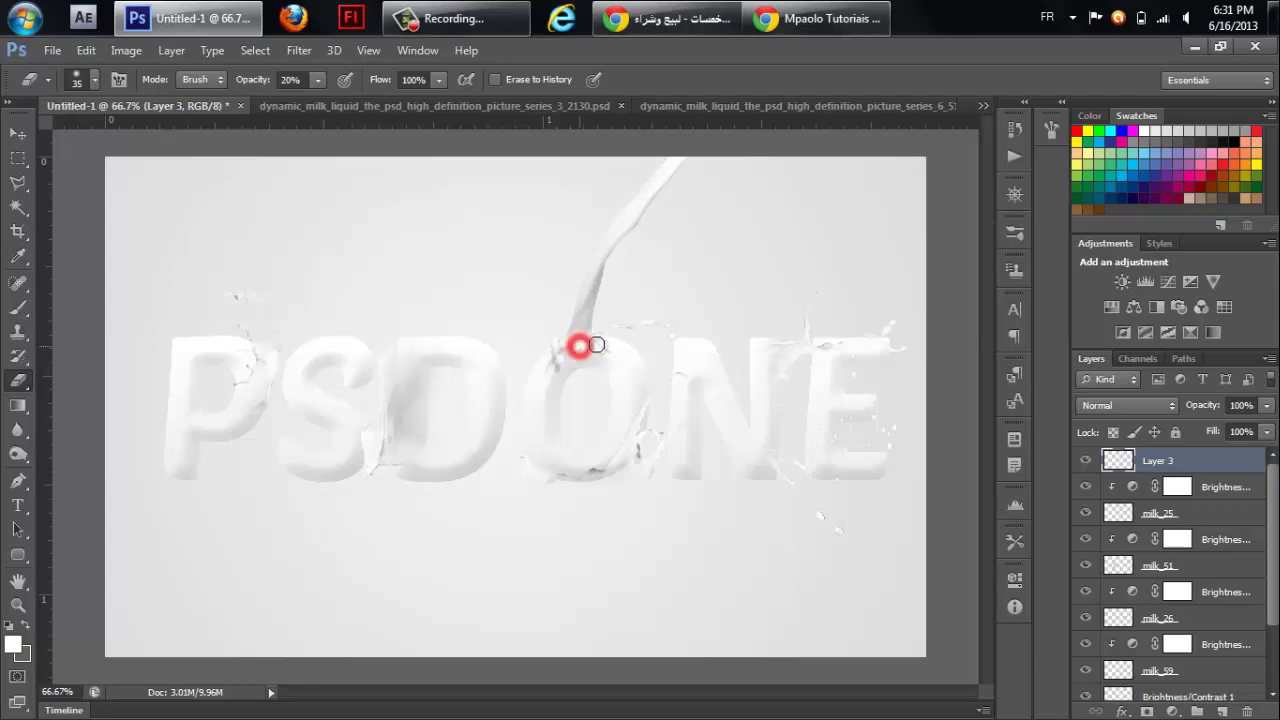
pyautogui.click(563, 106)
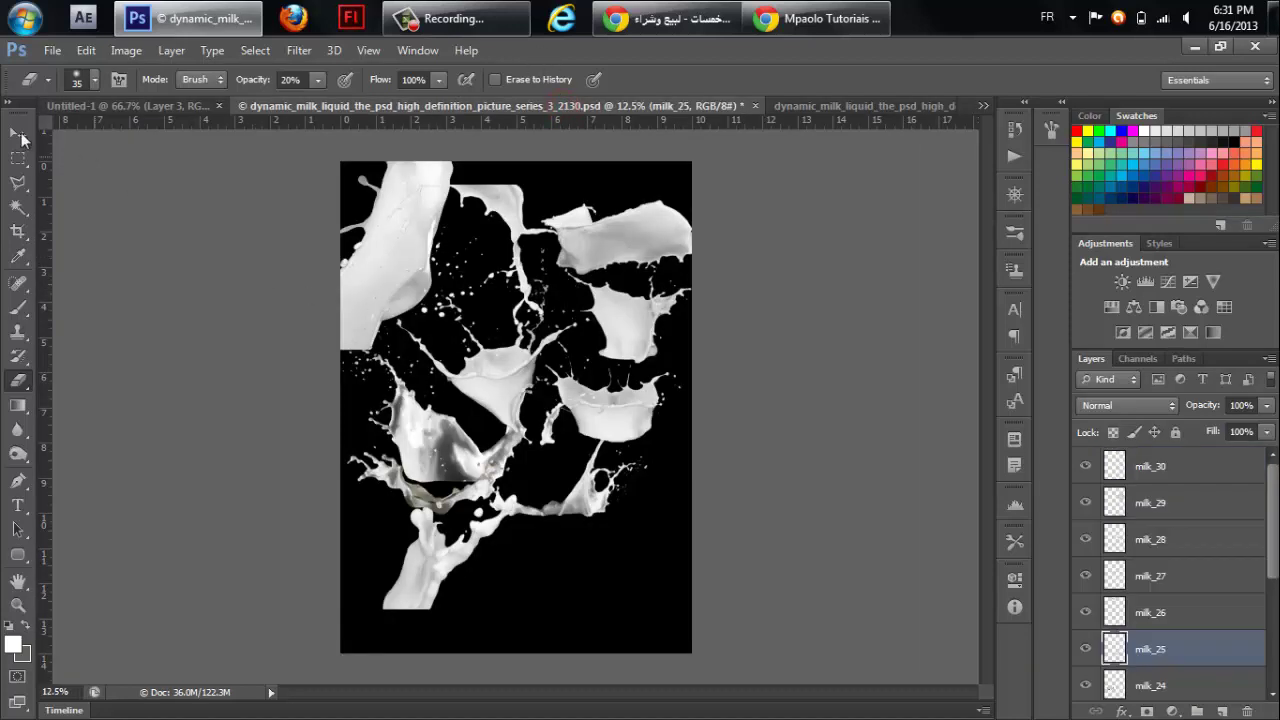
# Copy the milk_25 splash layer from the source file into the PSDONE document and free-transform it.
pyautogui.click(17, 133)
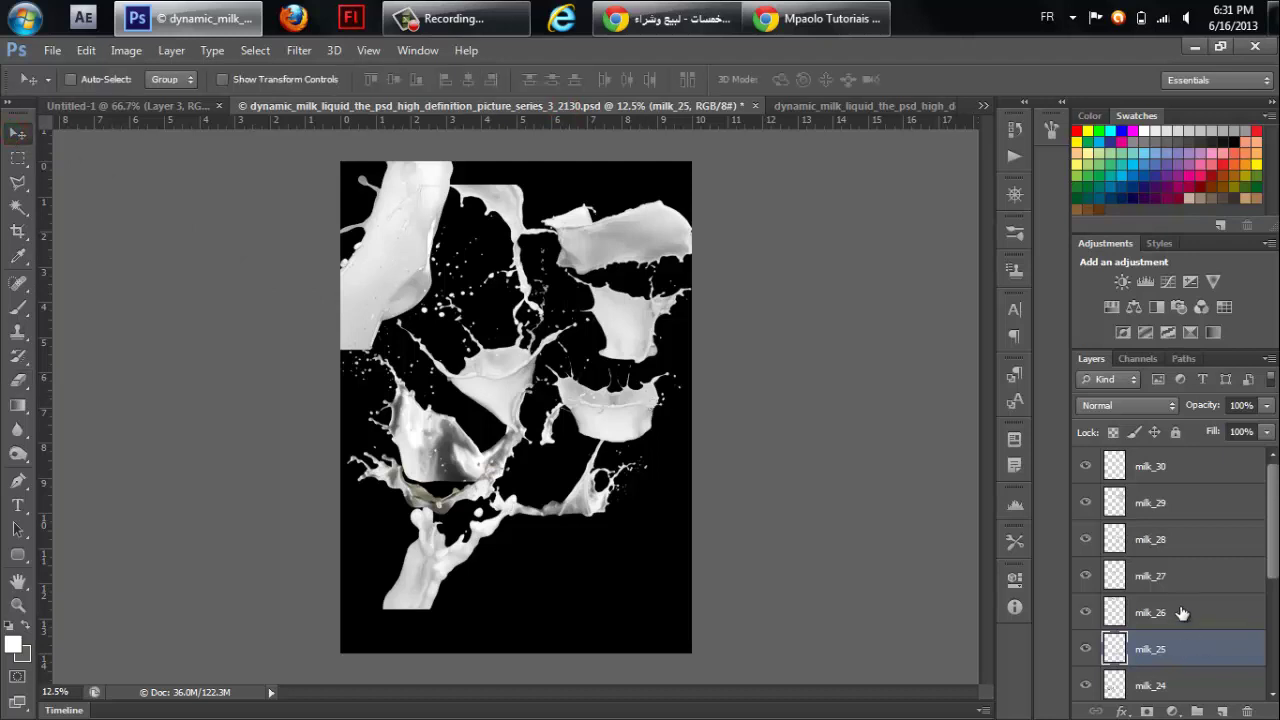
pyautogui.moveTo(630, 372); pyautogui.dragTo(623, 400)
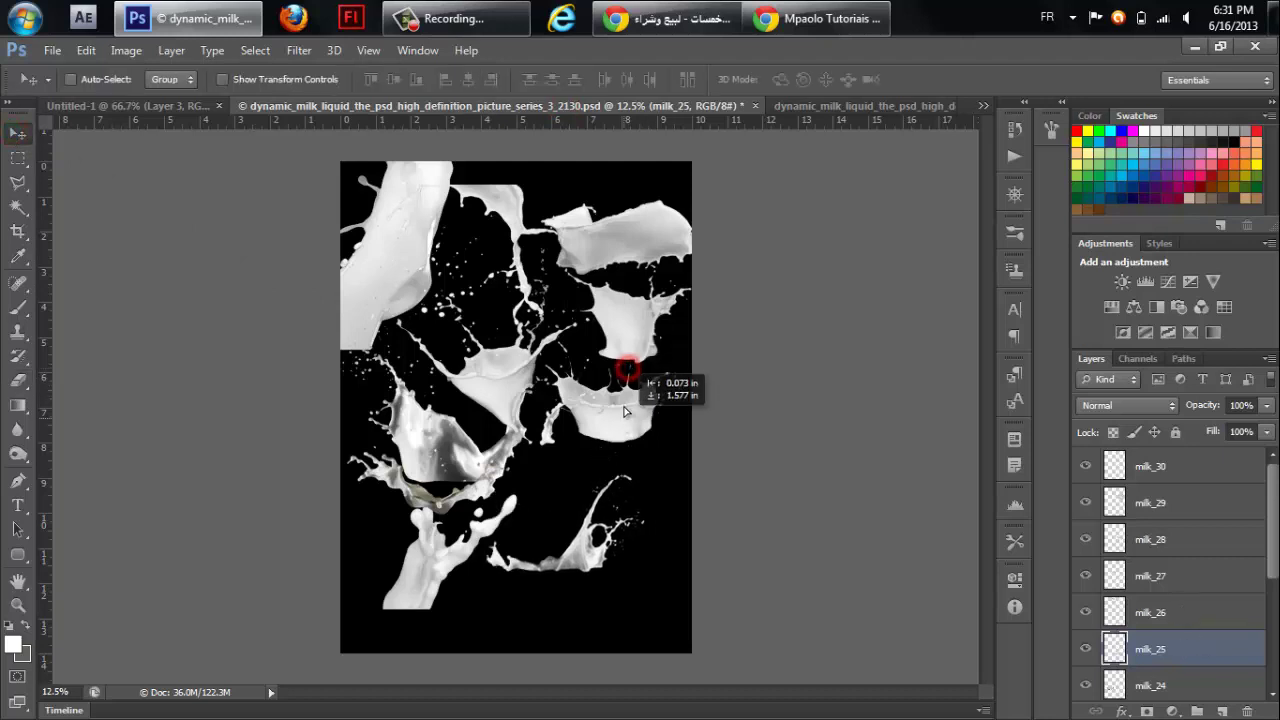
pyautogui.click(1128, 628)
pyautogui.moveTo(632, 449); pyautogui.dragTo(643, 462)
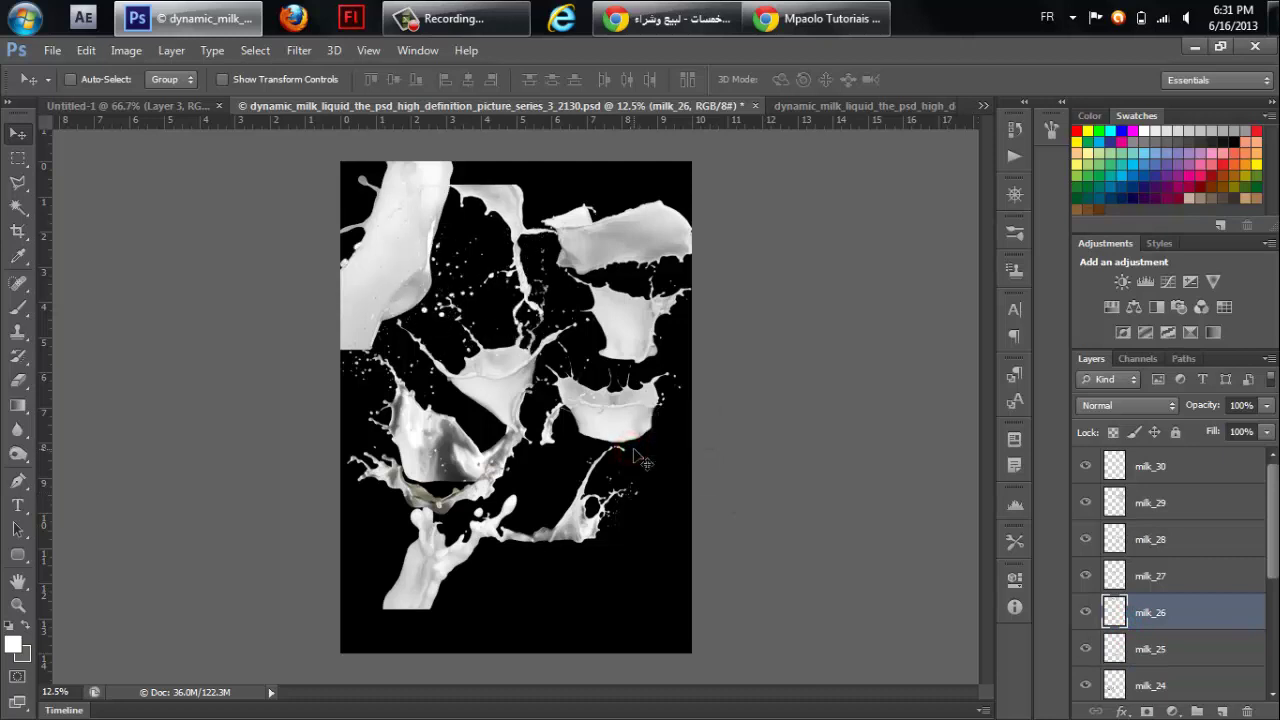
pyautogui.click(1163, 648)
pyautogui.moveTo(563, 560)
pyautogui.mouseDown()
pyautogui.moveTo(208, 144)
pyautogui.moveTo(301, 393)
pyautogui.moveTo(184, 106)
pyautogui.moveTo(510, 445)
pyautogui.mouseUp()
pyautogui.hotkey('ctrl', 't')
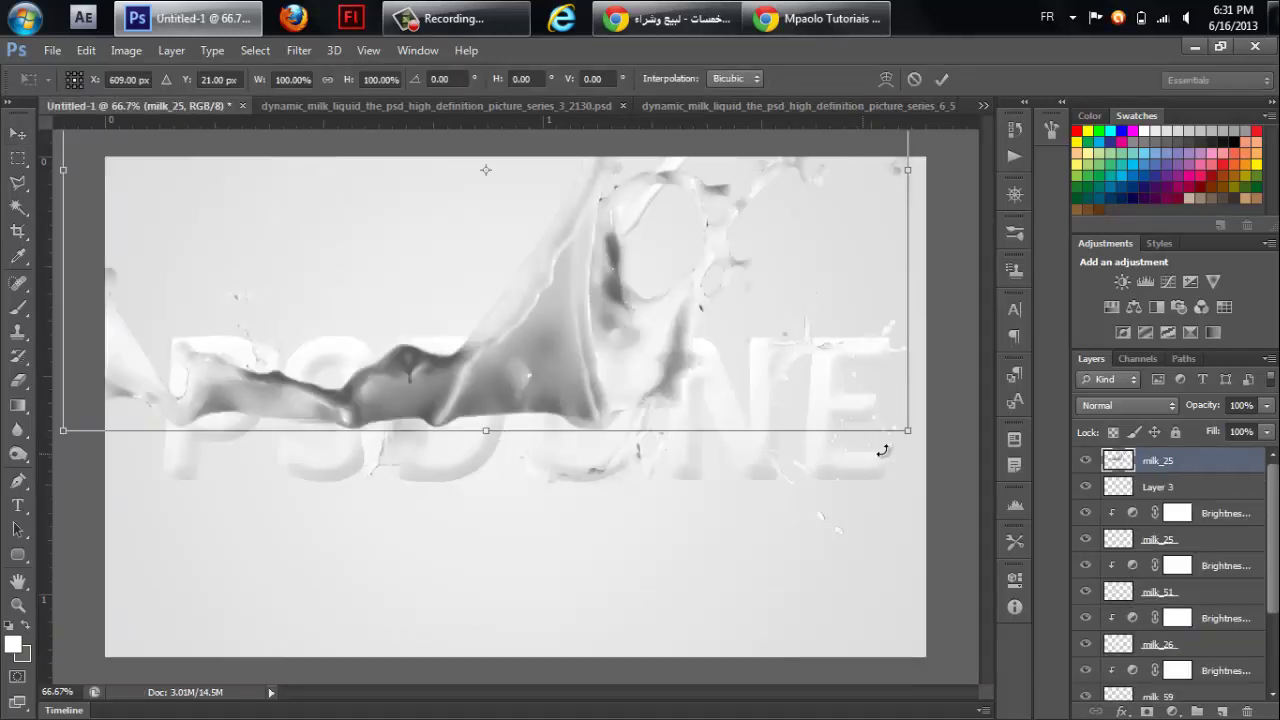
# Scale the milk_25 splash to about 14% and place it on the O.
pyautogui.moveTo(907, 432); pyautogui.dragTo(636, 266)
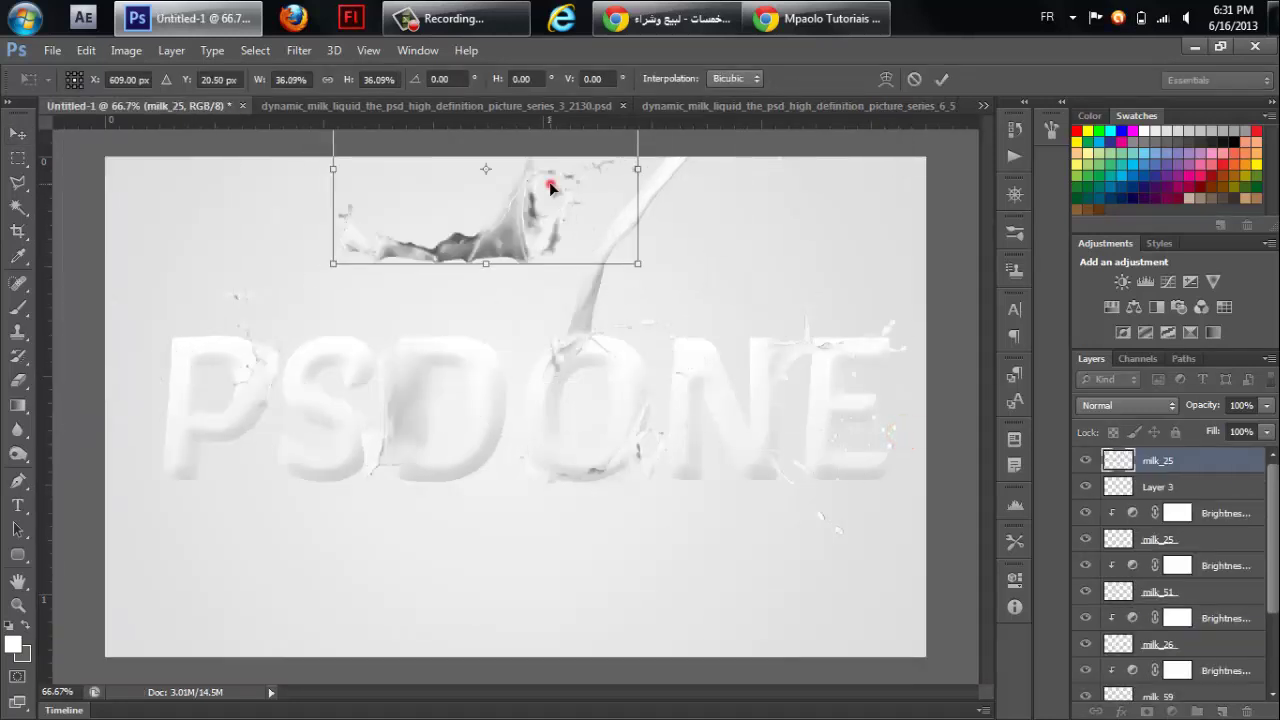
pyautogui.moveTo(550, 184); pyautogui.dragTo(590, 358)
pyautogui.moveTo(679, 438)
pyautogui.mouseDown()
pyautogui.moveTo(614, 371)
pyautogui.moveTo(585, 380)
pyautogui.moveTo(603, 342)
pyautogui.mouseUp()
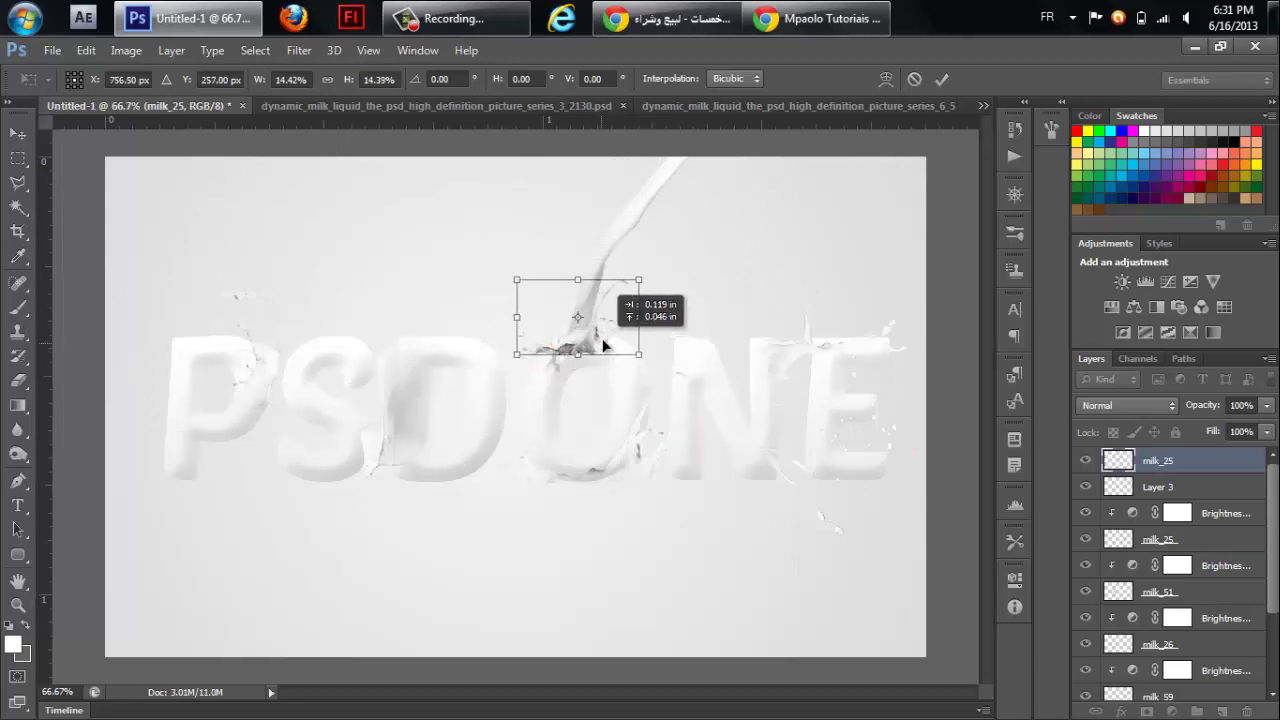
pyautogui.press('Return')
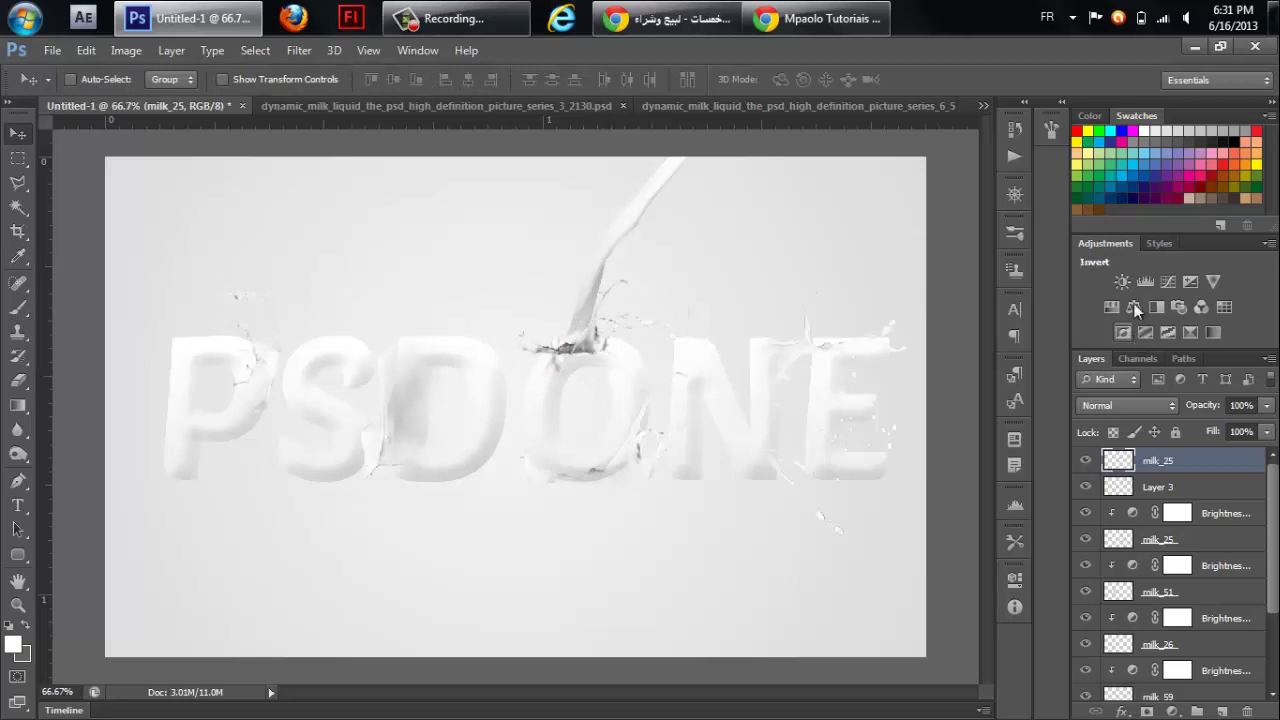
# Brighten the splash with a Brightness/Contrast adjustment clipped to milk_25.
pyautogui.click(1122, 281)
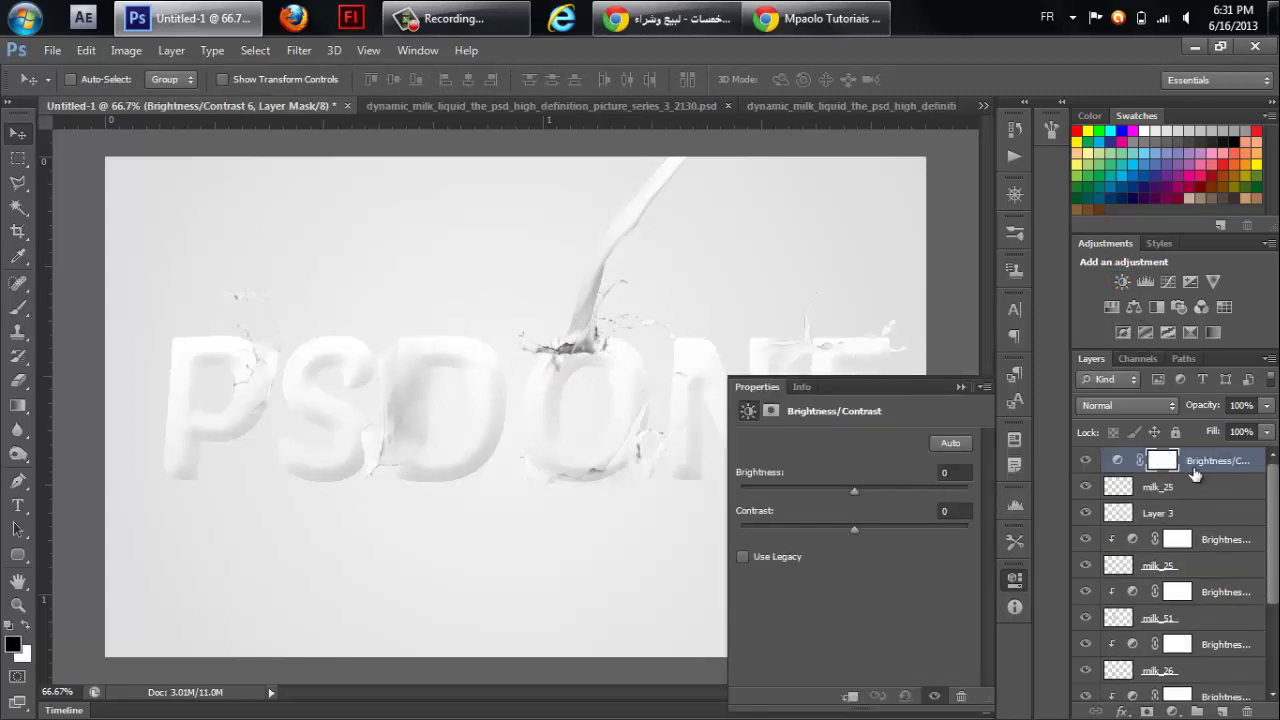
pyautogui.rightClick(1195, 475)
pyautogui.click(893, 337)
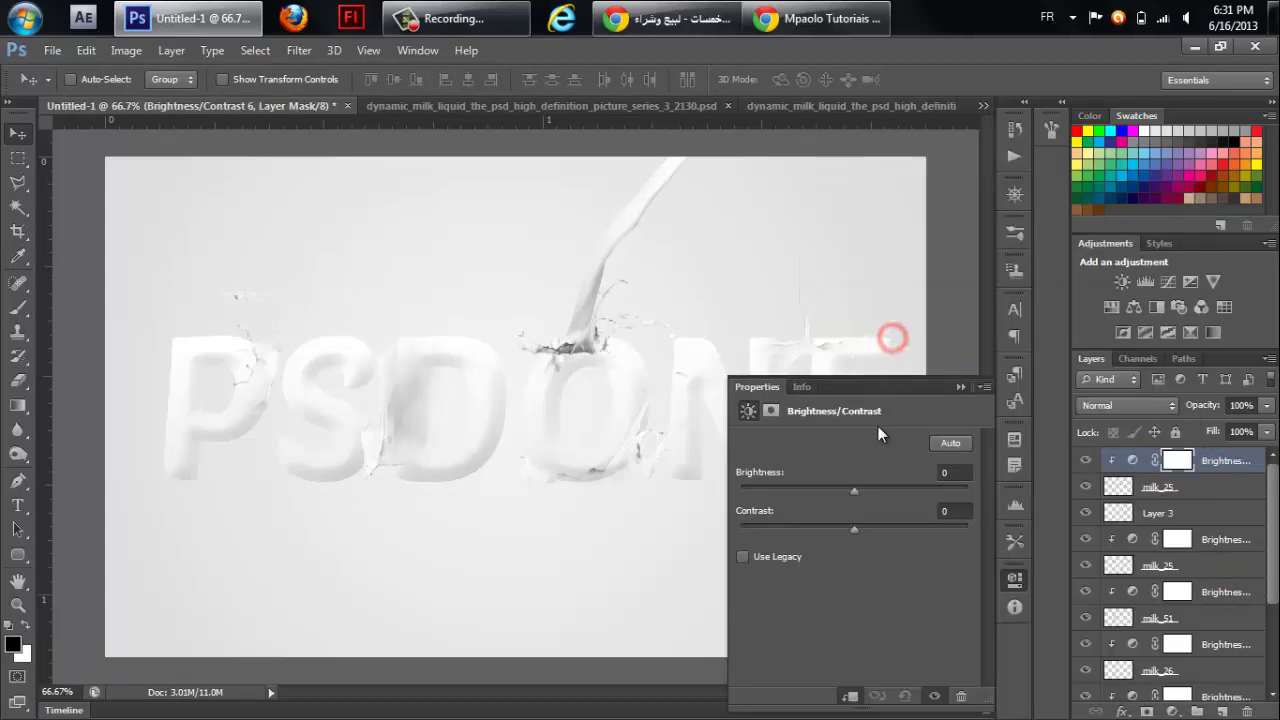
pyautogui.moveTo(870, 493); pyautogui.dragTo(902, 495)
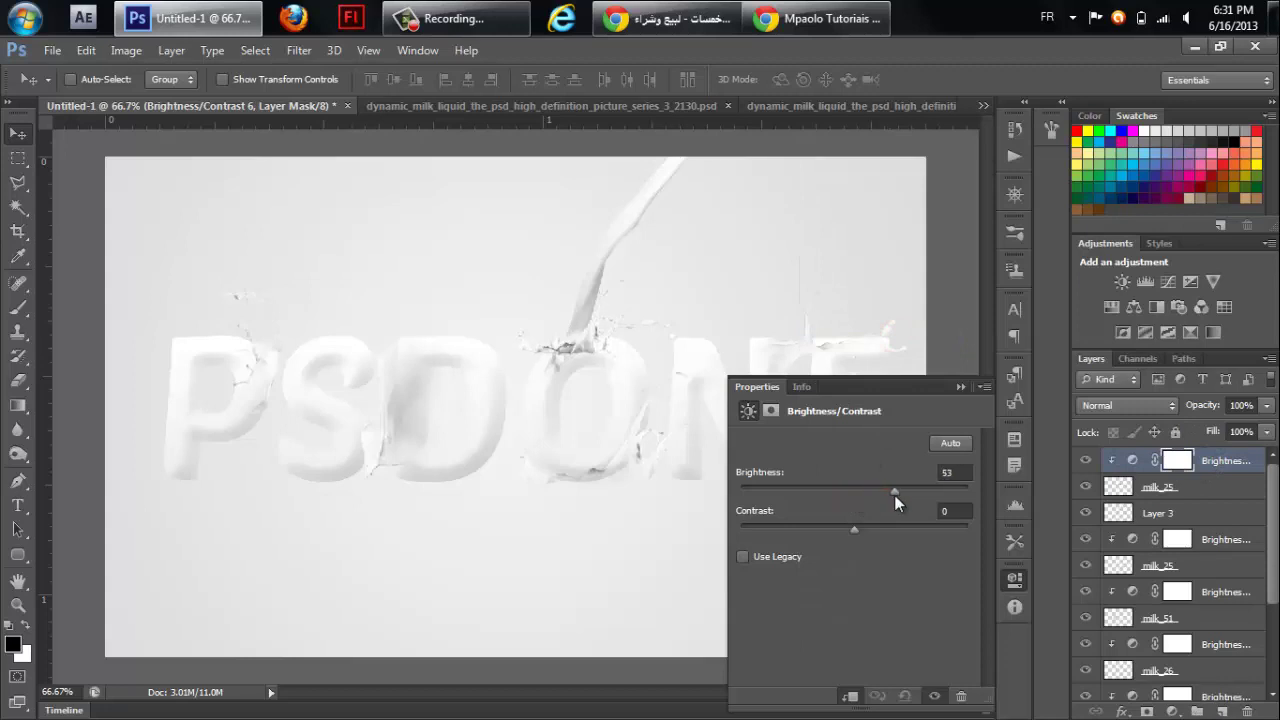
pyautogui.click(962, 386)
# Merge the milk_25 splash with its Brightness/Contrast adjustment into one layer.
pyautogui.keyDown('shift'); pyautogui.click(1230, 490); pyautogui.keyUp('shift')
pyautogui.rightClick(1232, 491)
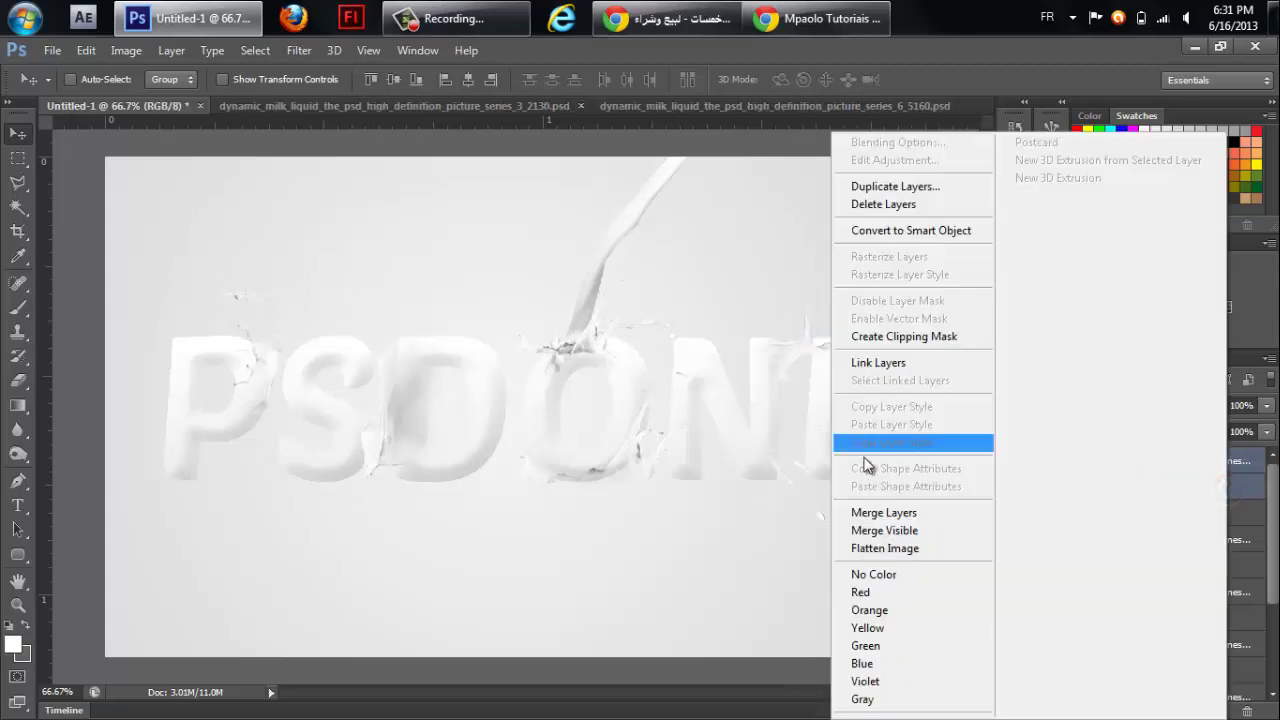
pyautogui.click(896, 513)
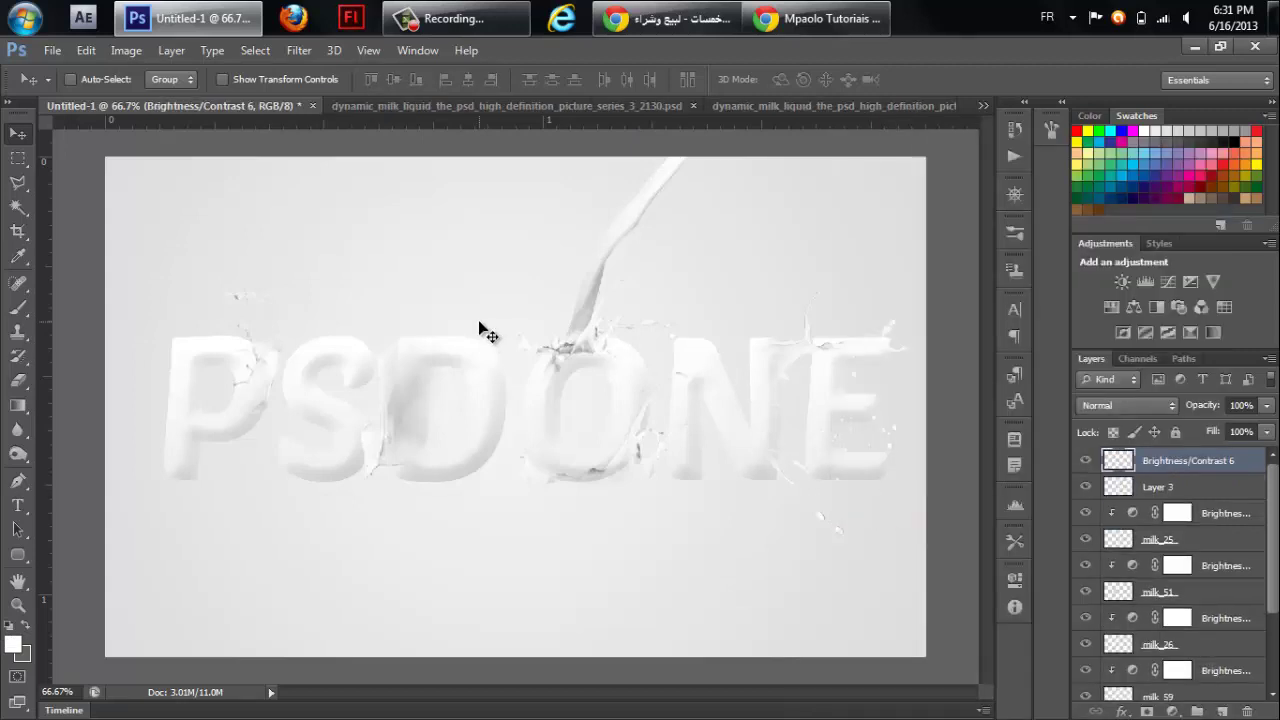
pyautogui.click(18, 380)
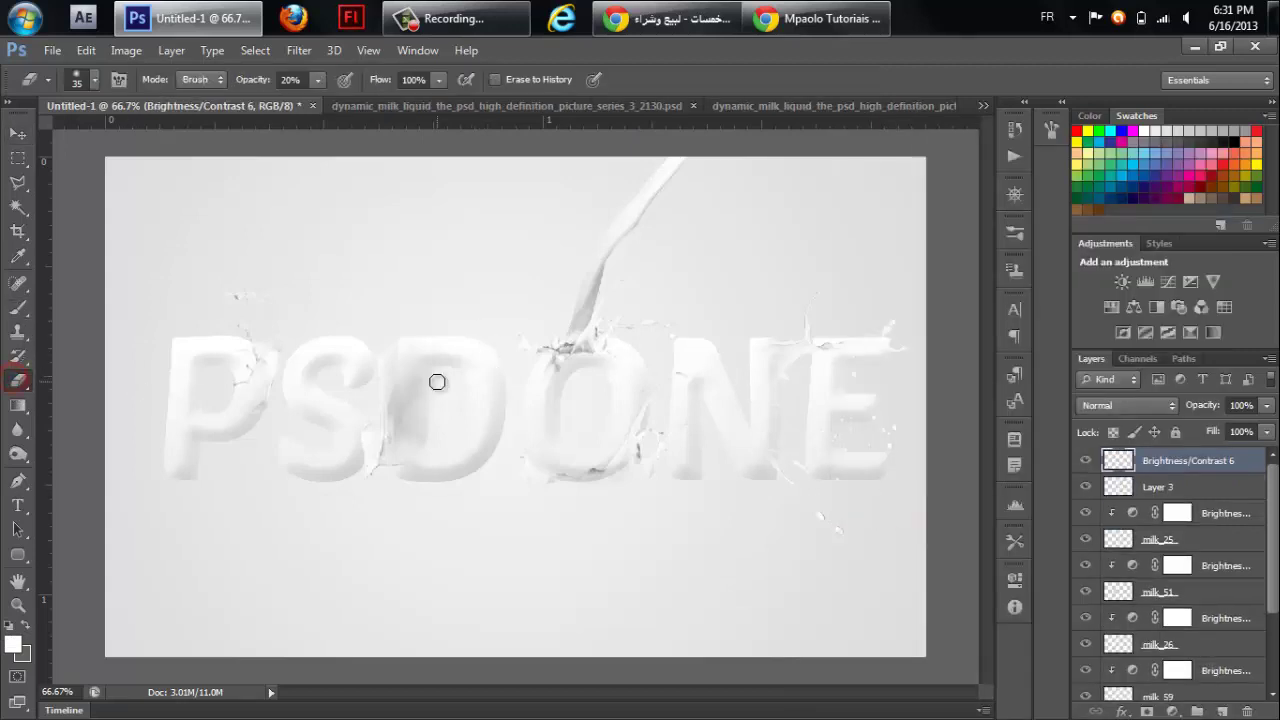
# Erase the splash edges along the top of the O with the Eraser at 44% opacity.
pyautogui.moveTo(261, 79); pyautogui.dragTo(285, 79)
pyautogui.click(548, 350)
pyautogui.moveTo(551, 344); pyautogui.dragTo(597, 351)
pyautogui.click(597, 354)
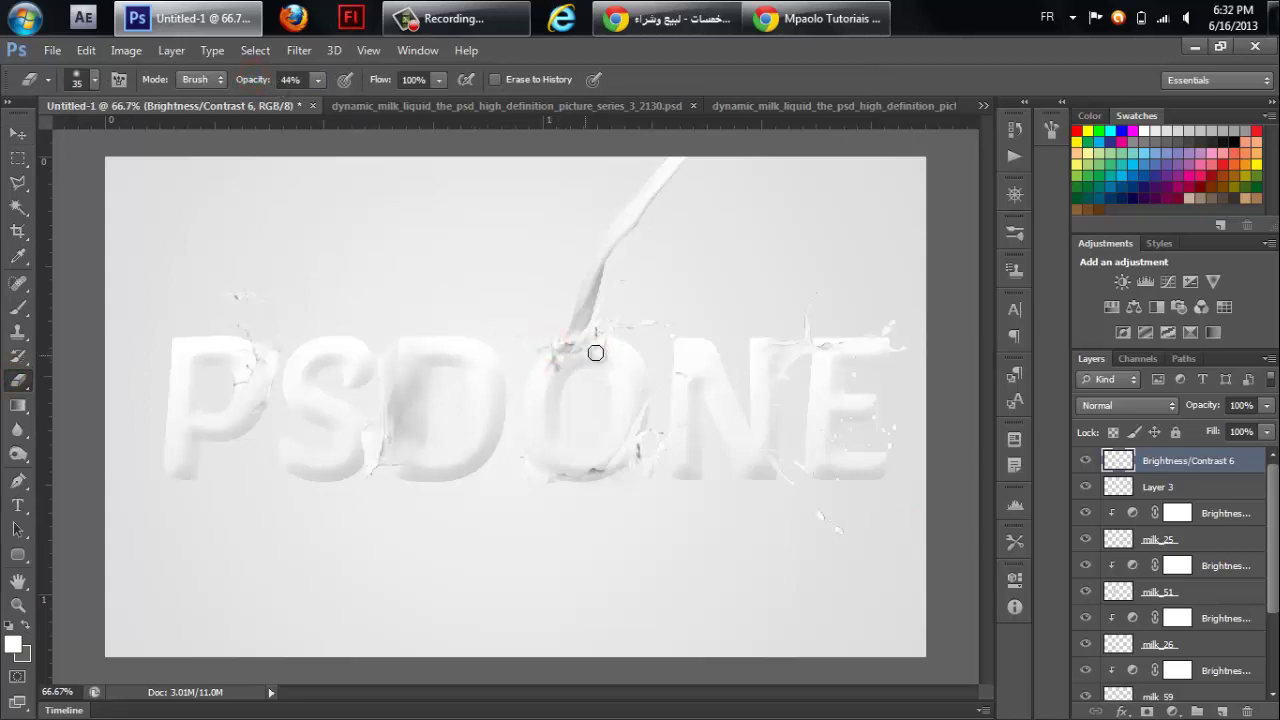
pyautogui.click(560, 355)
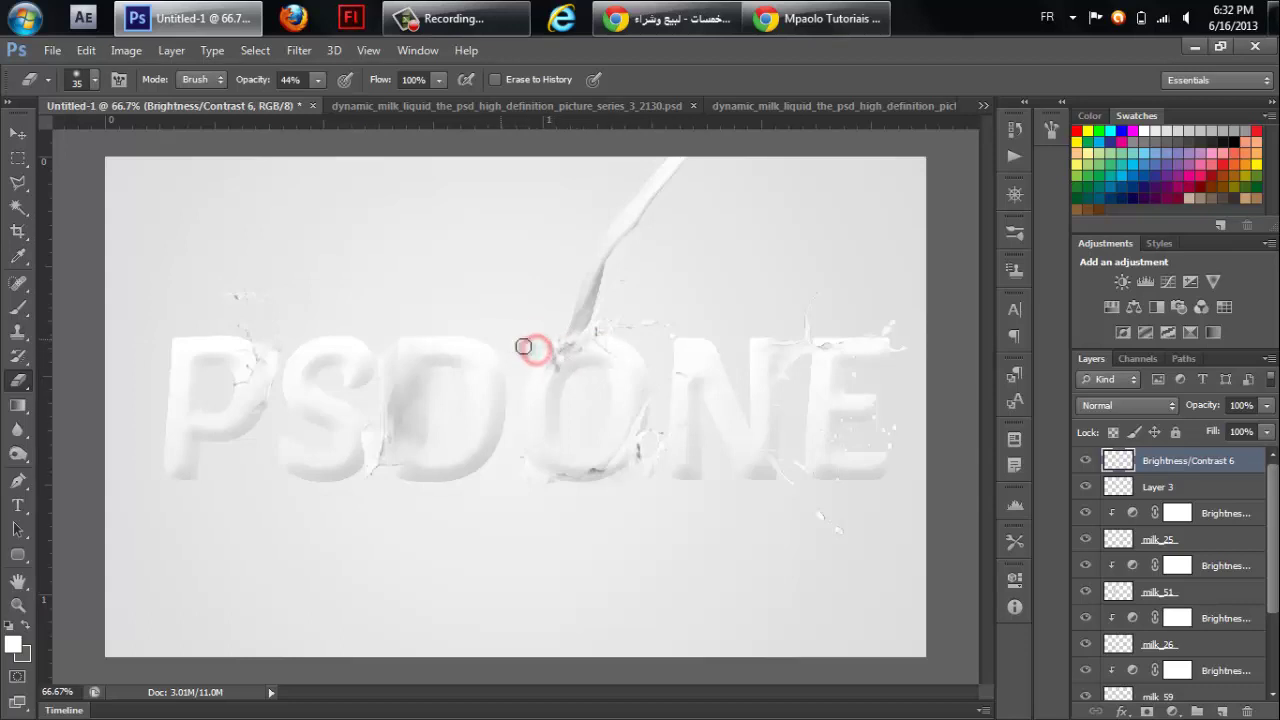
pyautogui.click(540, 354)
pyautogui.moveTo(541, 346); pyautogui.dragTo(585, 359)
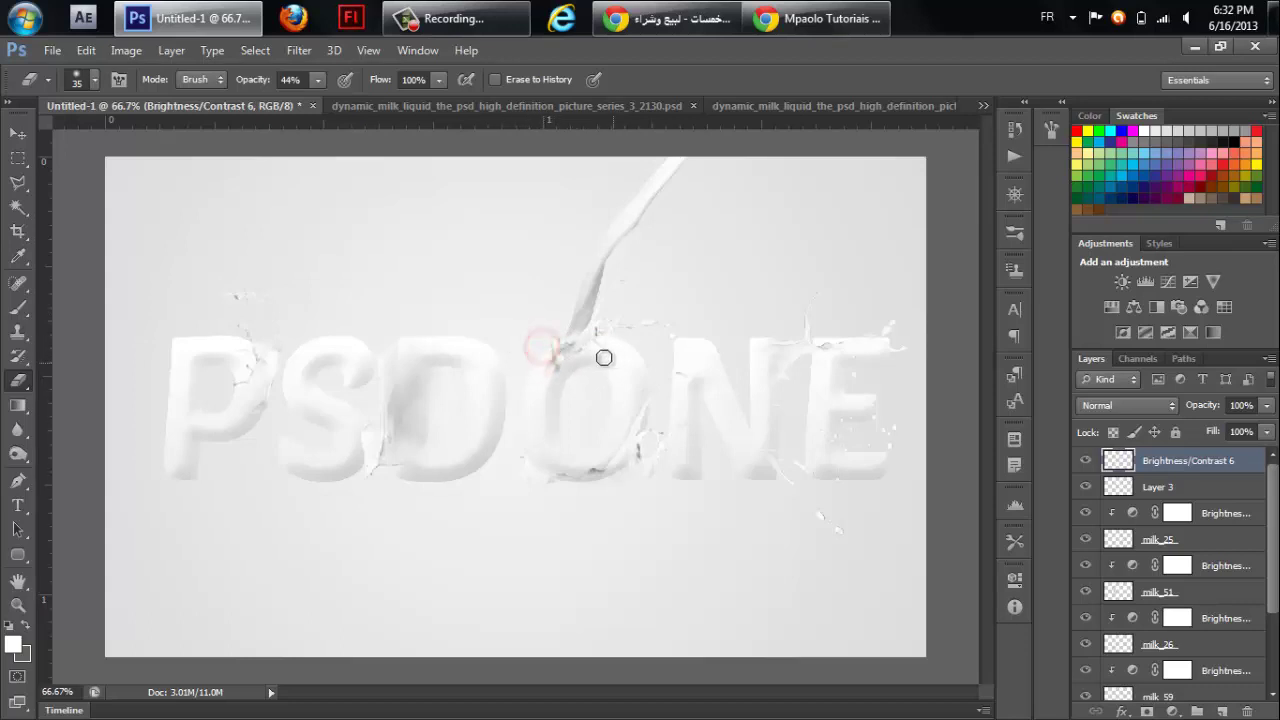
pyautogui.click(617, 360)
# Toggle the brightness, milk_25 and milk_51 layers to compare, then select milk_51.
pyautogui.click(18, 133)
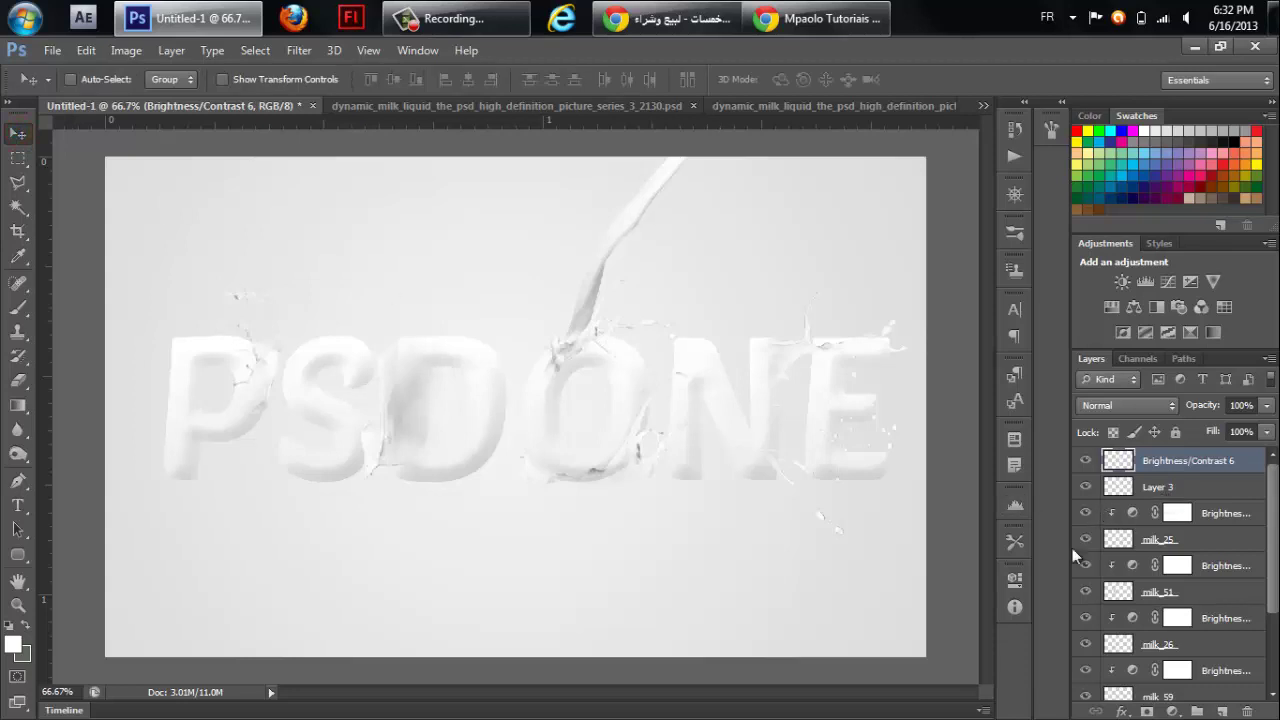
pyautogui.moveTo(1268, 566); pyautogui.dragTo(1066, 575)
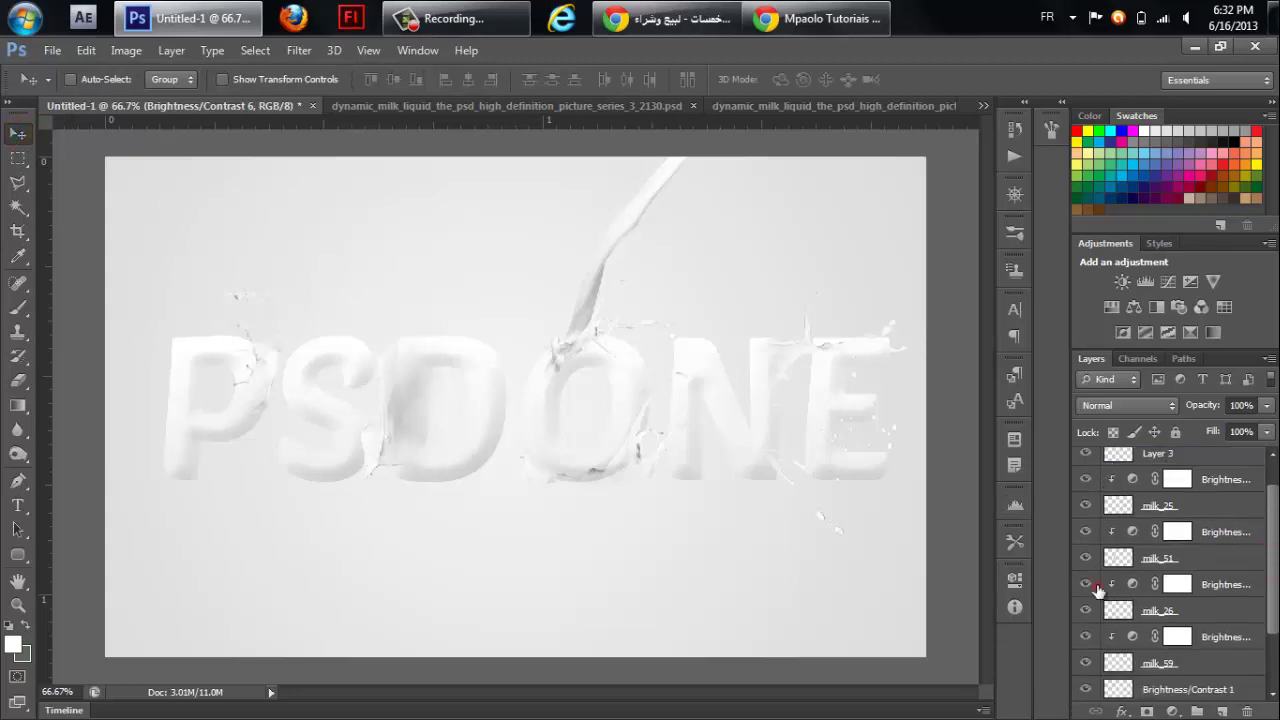
pyautogui.click(1087, 584)
pyautogui.click(1086, 584)
pyautogui.click(1084, 507)
pyautogui.click(1085, 558)
pyautogui.click(1117, 560)
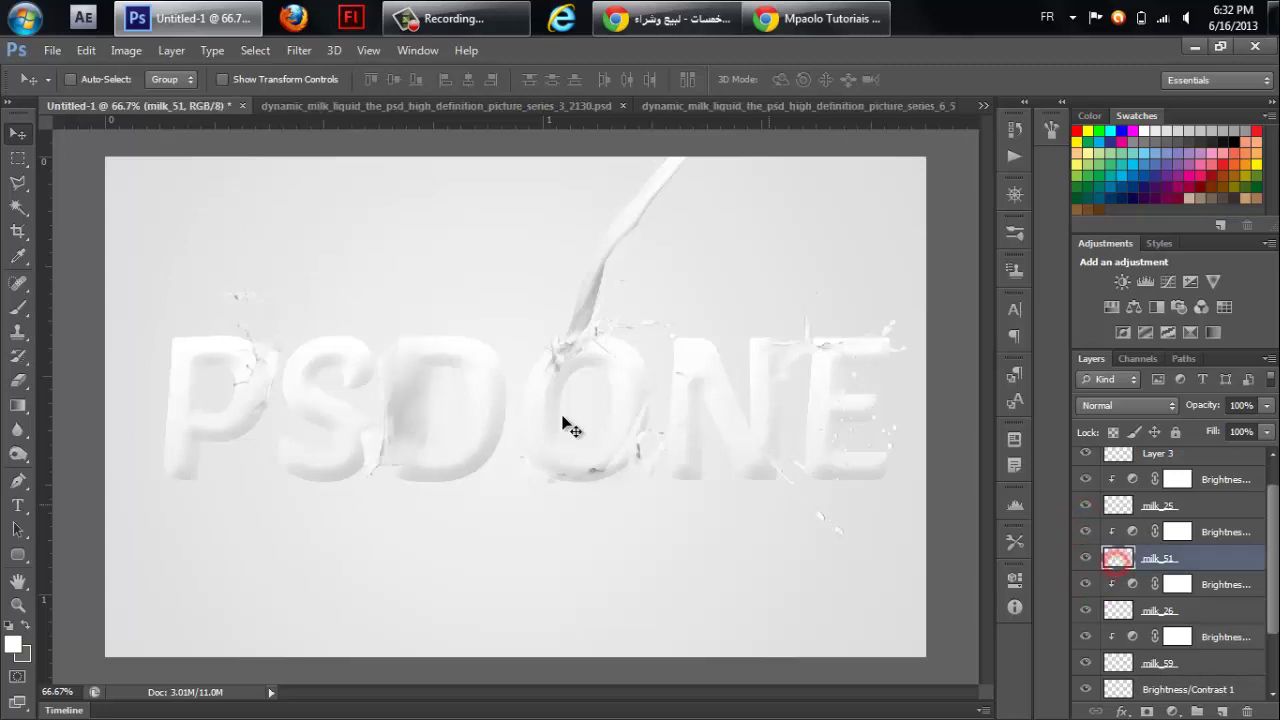
# Lightly erase the milk_51 splash over the D, then open background Layer 1's layer style.
pyautogui.press('e')
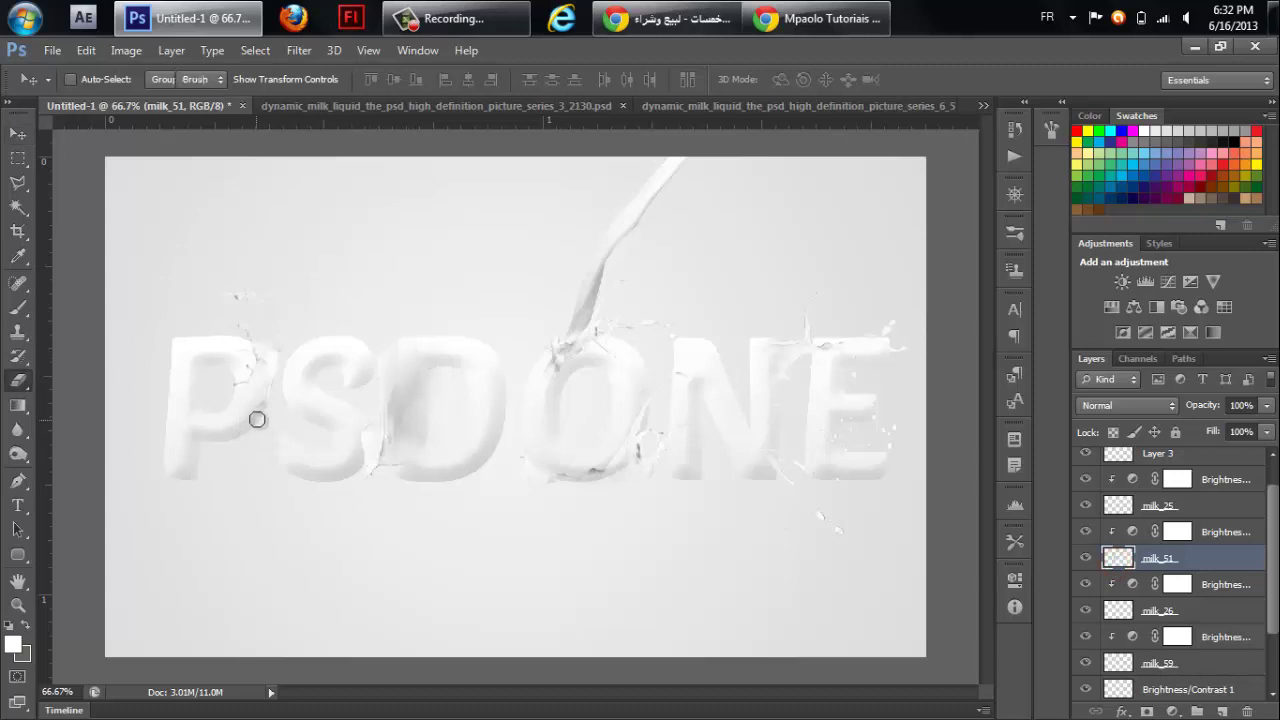
pyautogui.click(388, 352)
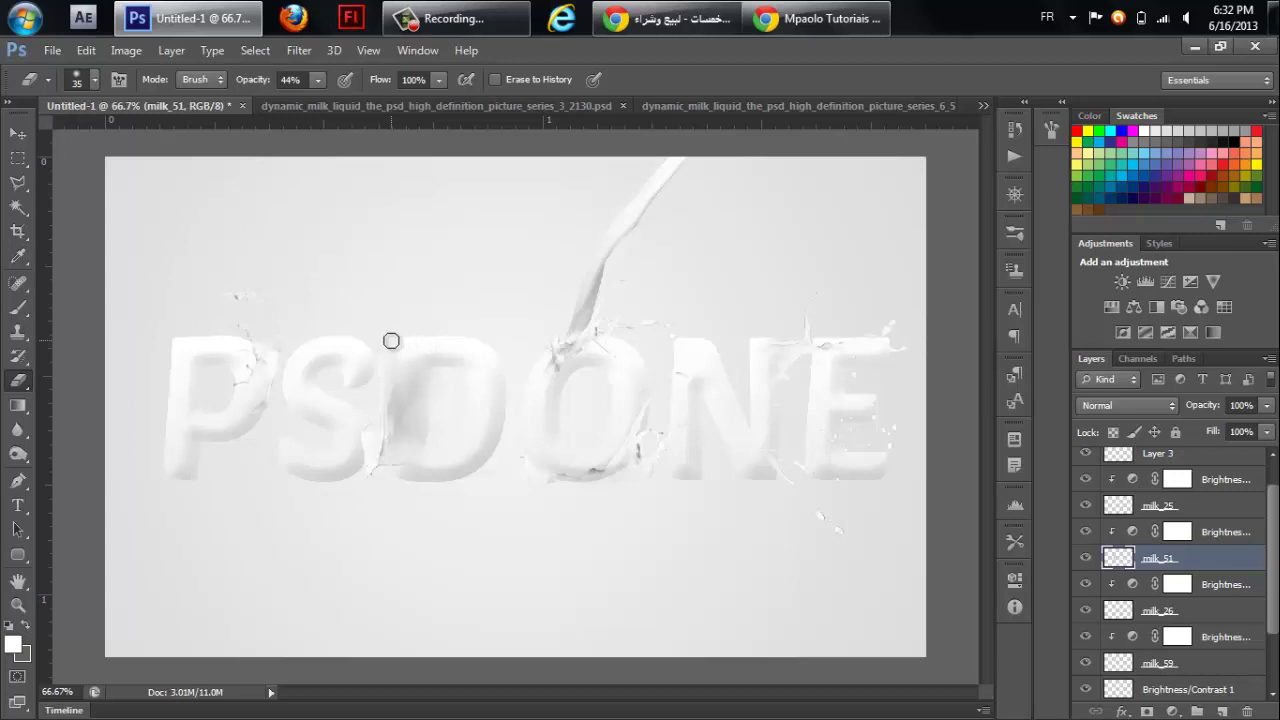
pyautogui.click(446, 409)
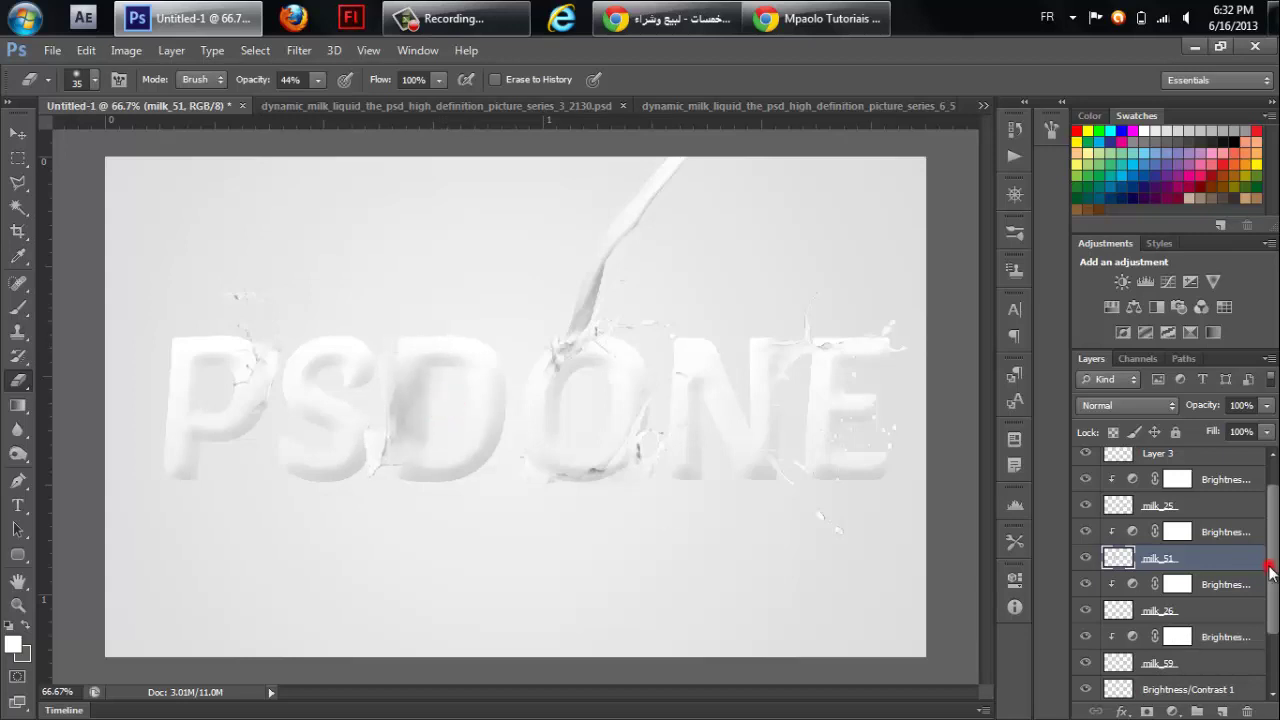
pyautogui.moveTo(1270, 570); pyautogui.dragTo(1270, 620)
pyautogui.click(1245, 684)
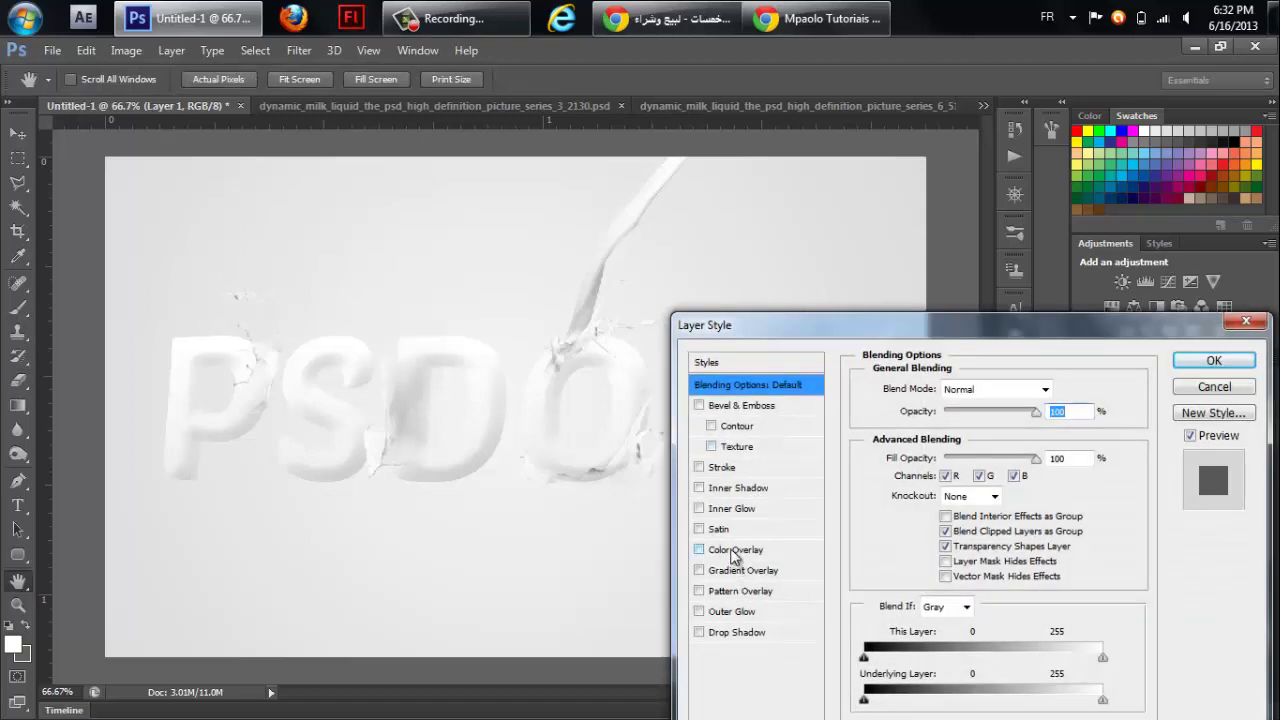
# Give Layer 1 a light blue #4db9f7 Color Overlay.
pyautogui.click(732, 551)
pyautogui.click(1057, 390)
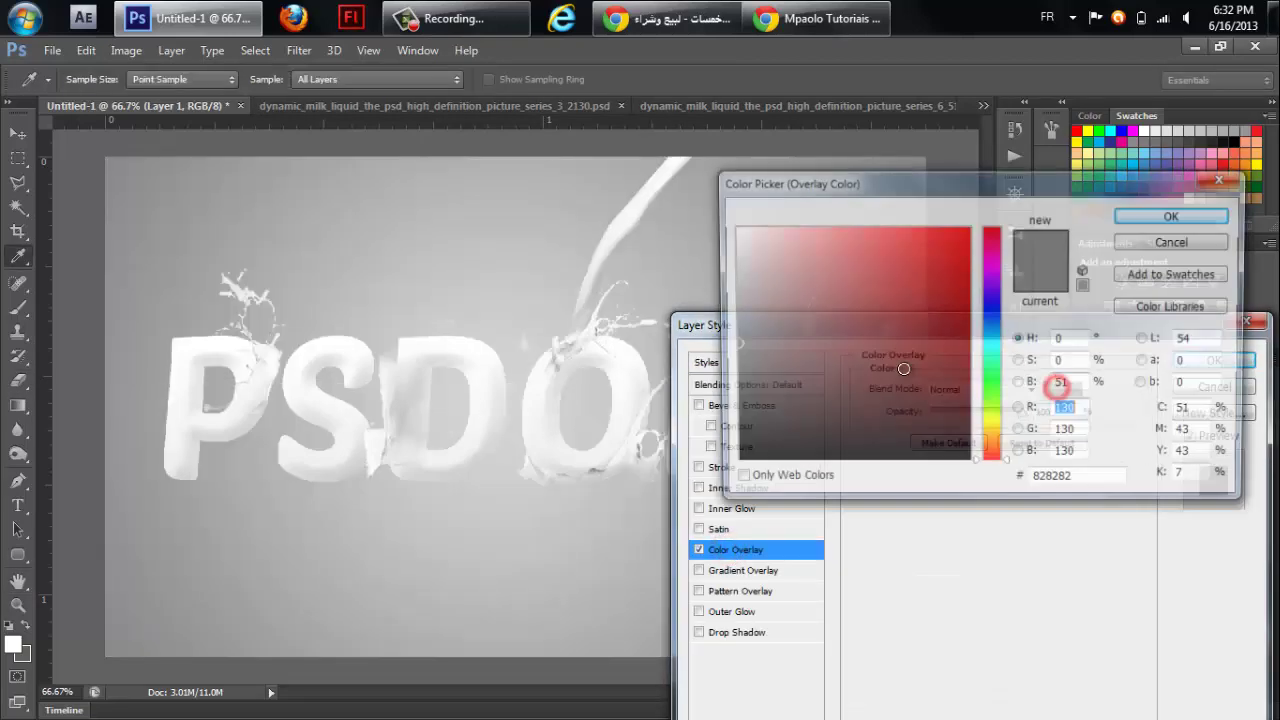
pyautogui.moveTo(1003, 345)
pyautogui.mouseDown()
pyautogui.moveTo(995, 320)
pyautogui.moveTo(992, 340)
pyautogui.mouseUp()
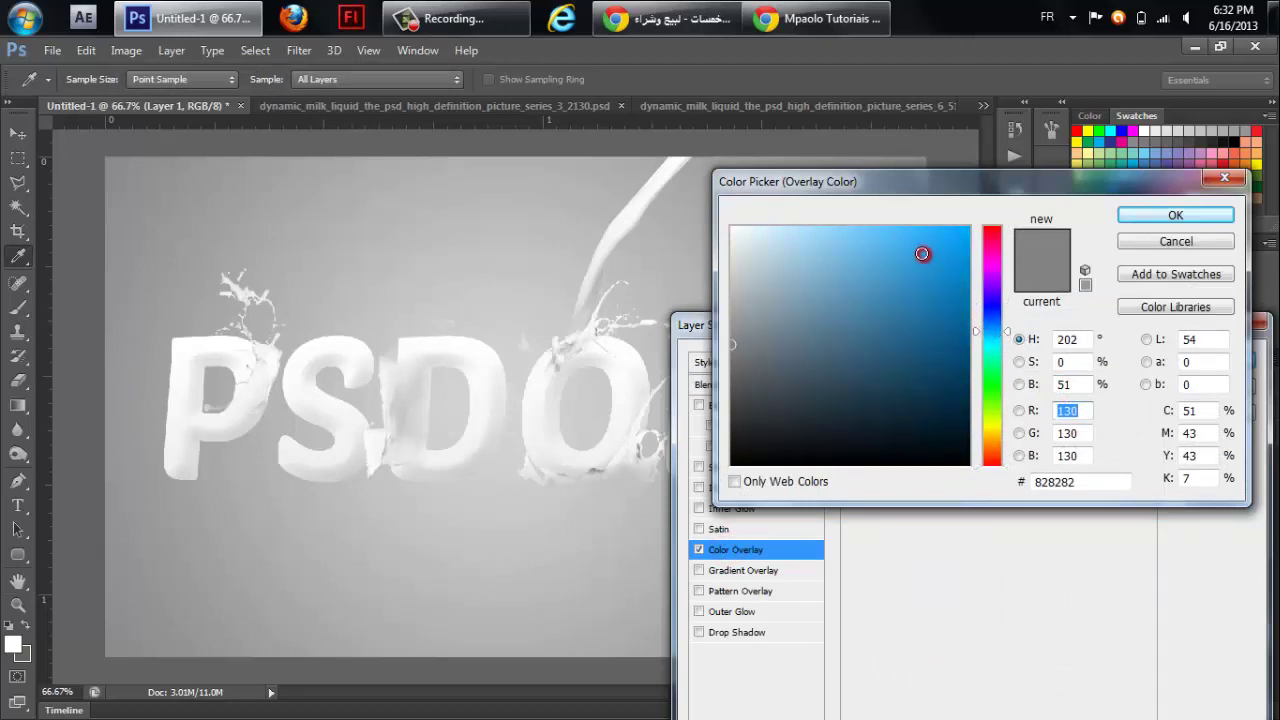
pyautogui.moveTo(922, 253); pyautogui.dragTo(894, 234)
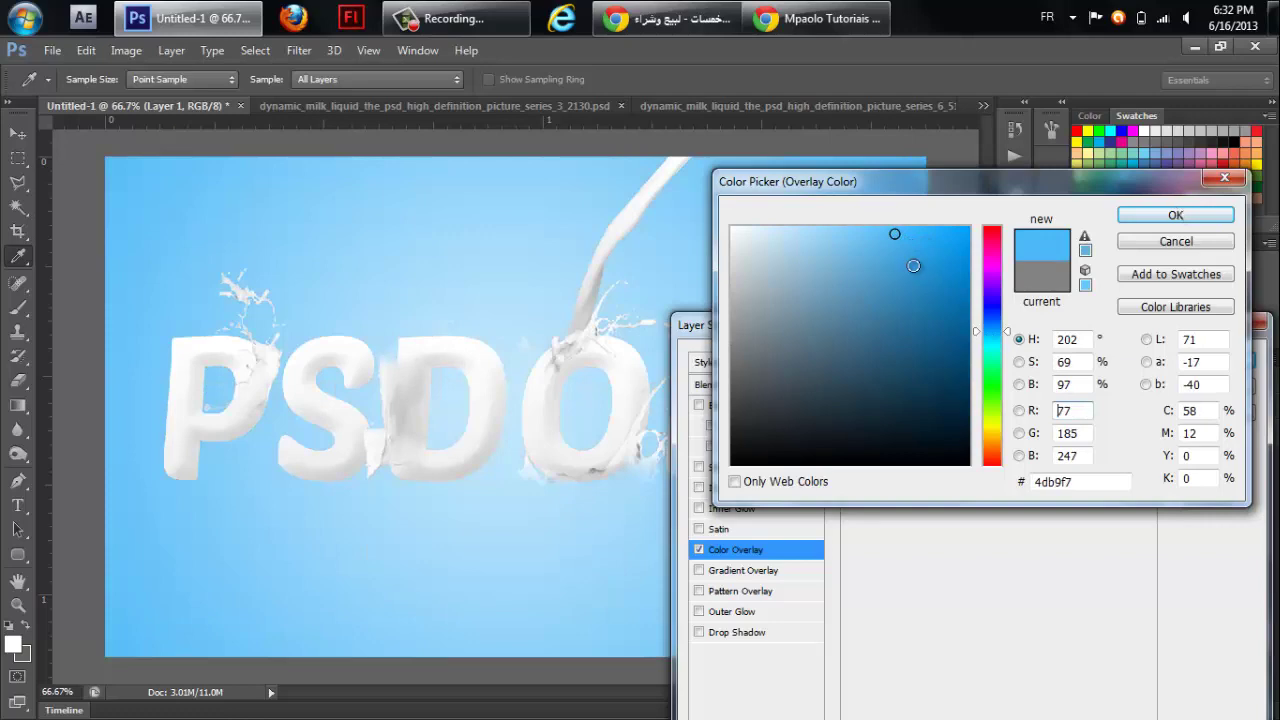
pyautogui.click(1155, 212)
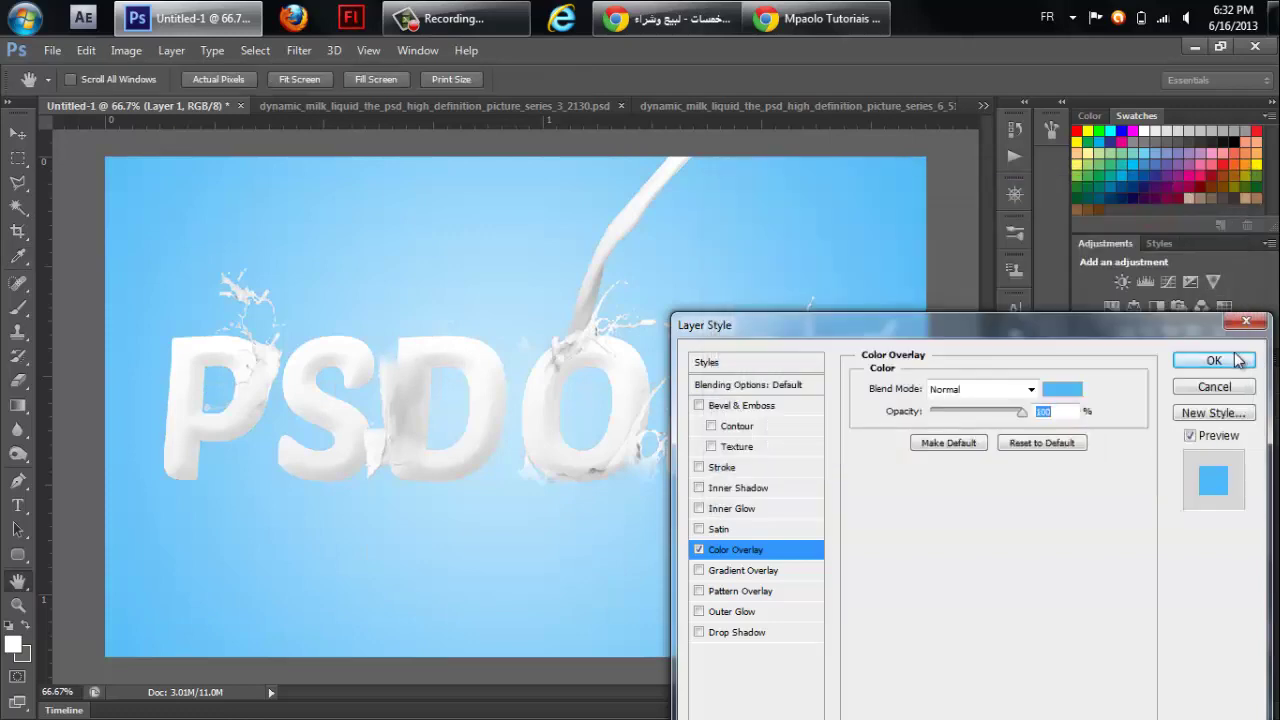
pyautogui.click(1241, 362)
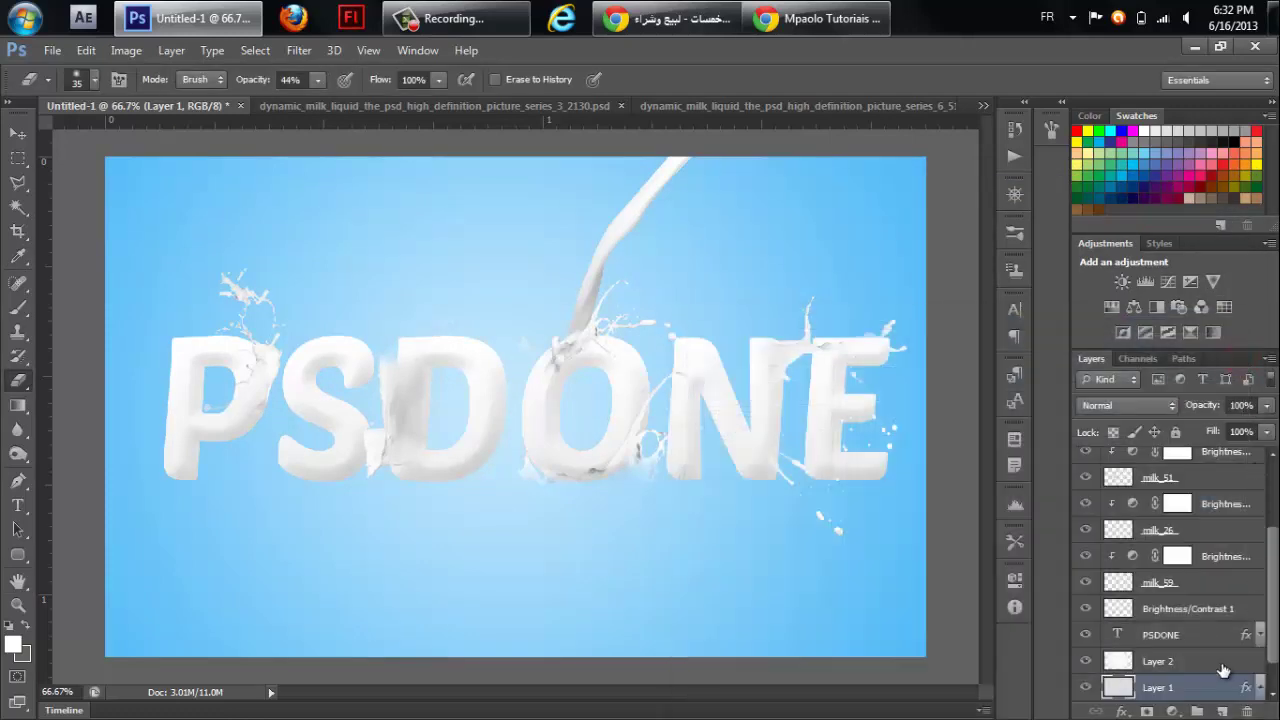
# Set Layer 2 opacity to 90% and check what the milk_26 splash contributes.
pyautogui.click(1222, 665)
pyautogui.moveTo(1200, 403); pyautogui.dragTo(1240, 403)
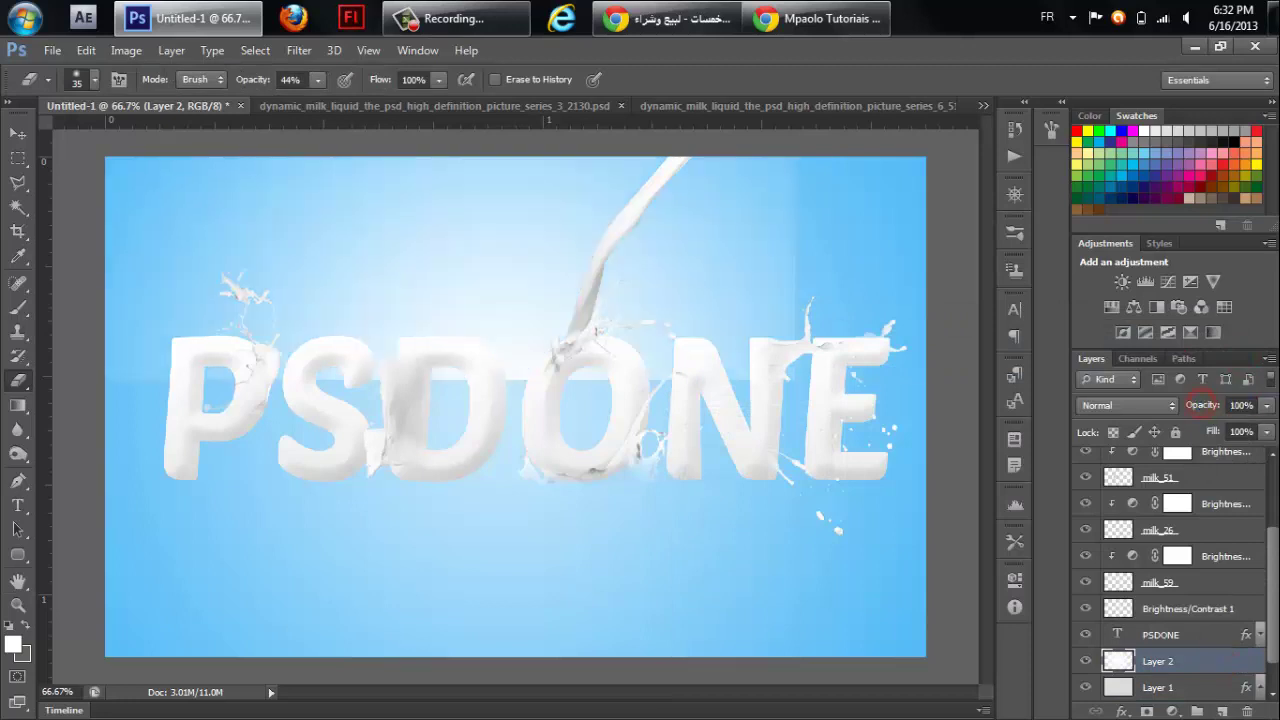
pyautogui.moveTo(1193, 411); pyautogui.dragTo(1209, 412)
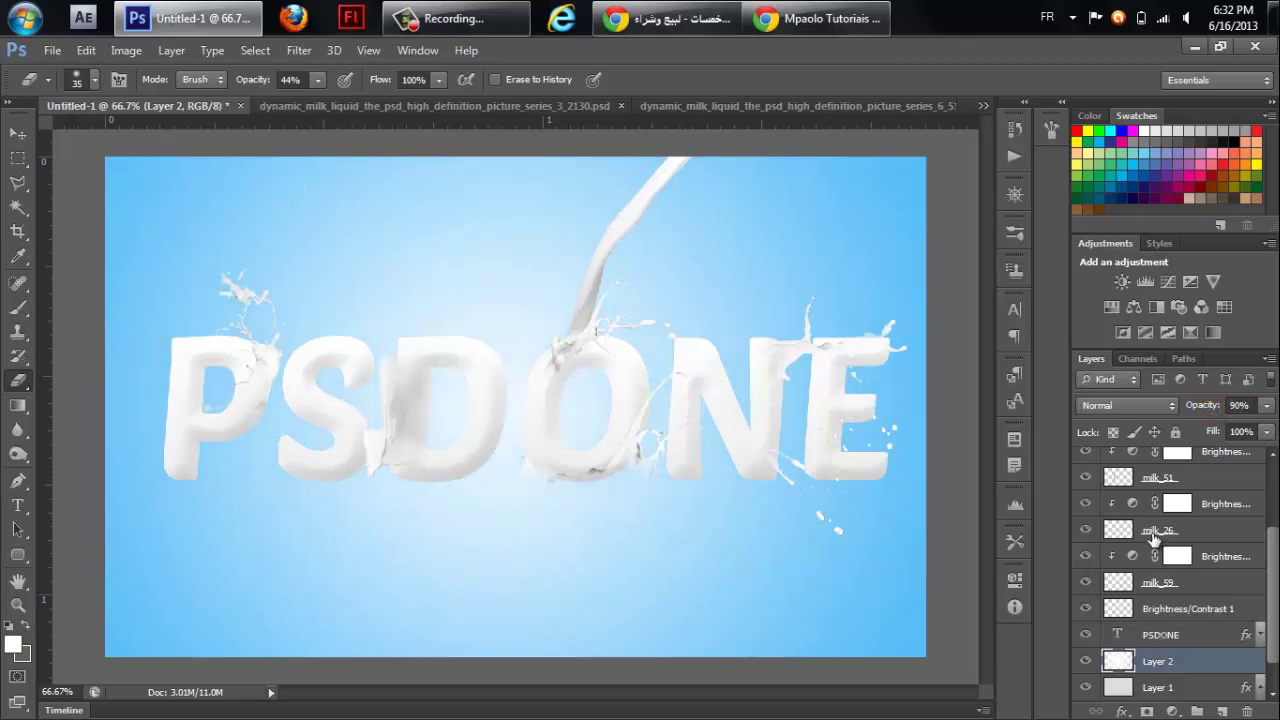
pyautogui.click(1086, 531)
pyautogui.click(1222, 524)
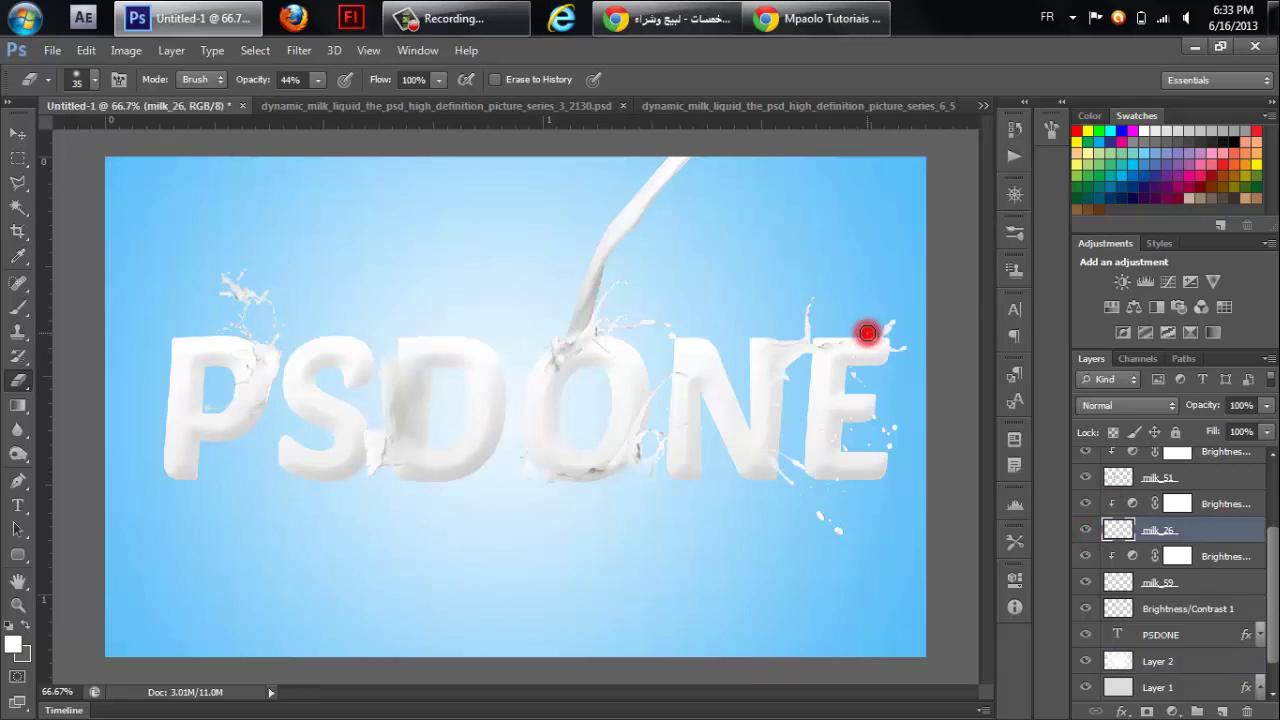
pyautogui.moveTo(1275, 620)
pyautogui.mouseDown()
pyautogui.moveTo(1274, 607)
pyautogui.moveTo(1127, 541)
pyautogui.mouseUp()
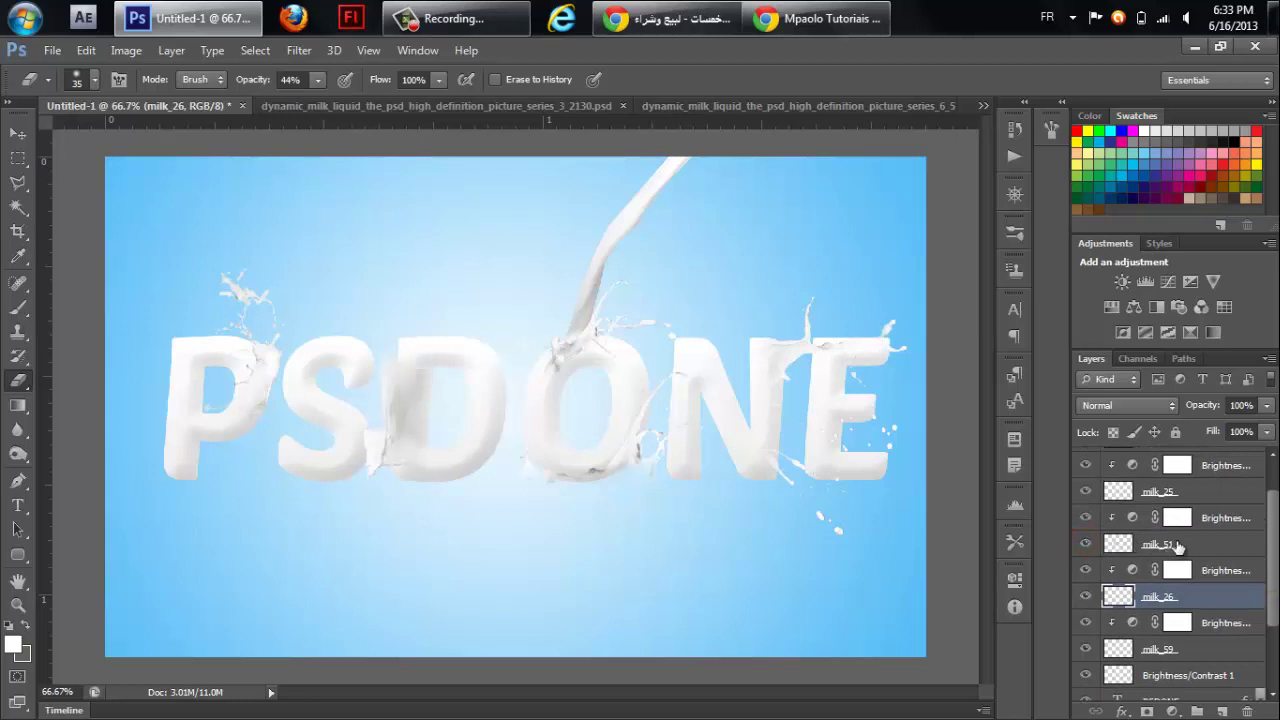
# Rotate the milk_51 splash about 4.65° and nudge it up and right over the D.
pyautogui.click(1191, 543)
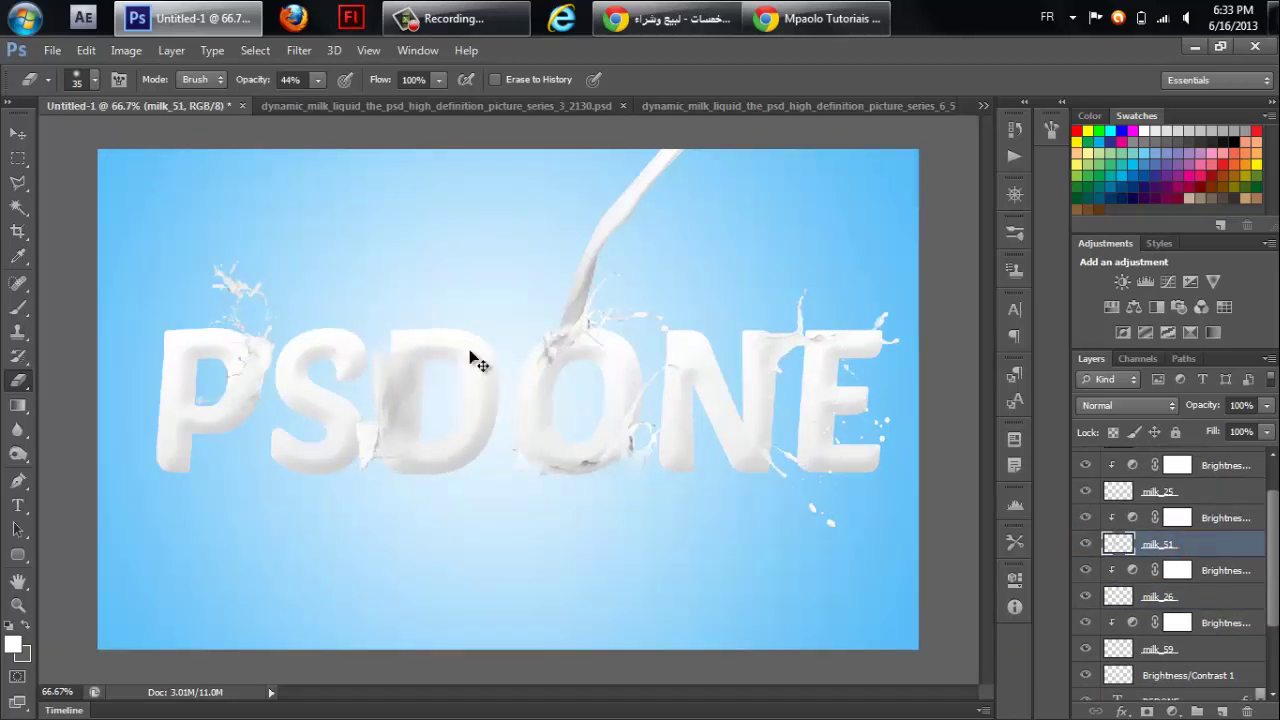
pyautogui.hotkey('ctrl', 't')
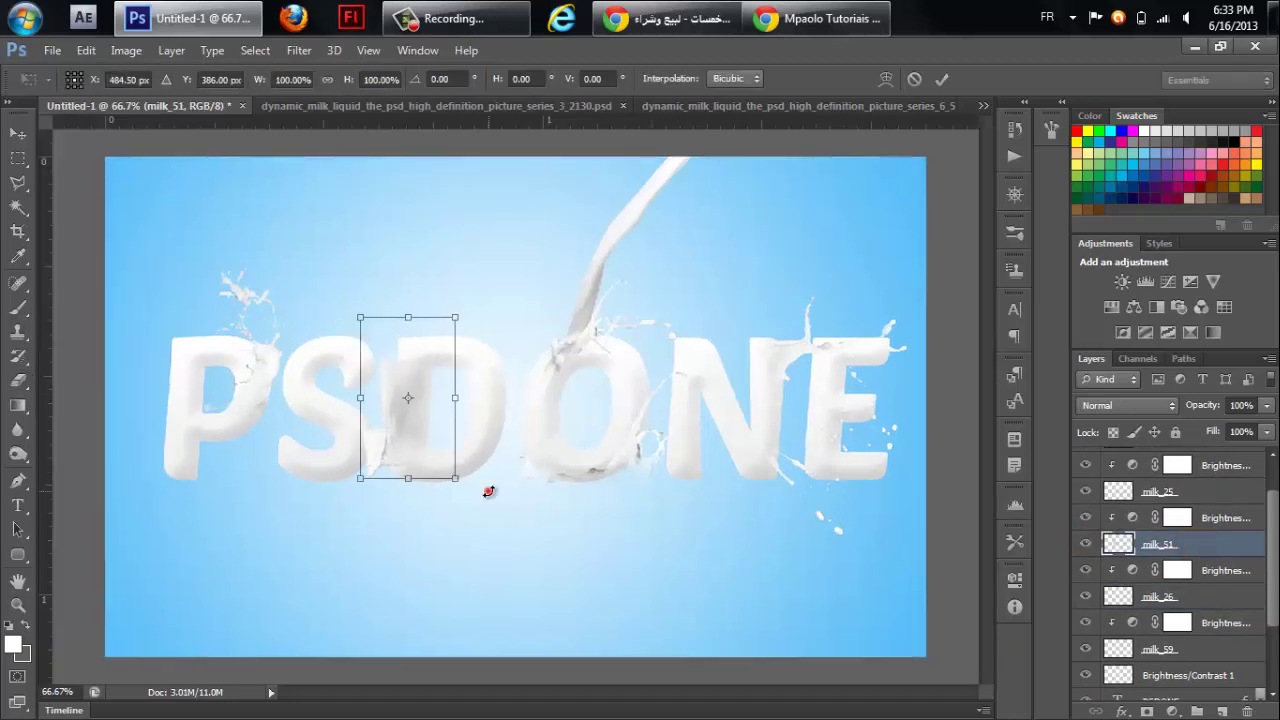
pyautogui.moveTo(488, 491); pyautogui.dragTo(480, 497)
pyautogui.moveTo(430, 421); pyautogui.dragTo(443, 409)
pyautogui.press('Return')
# Erase the milk_51 splash edge at the S/D junction.
pyautogui.press('e')
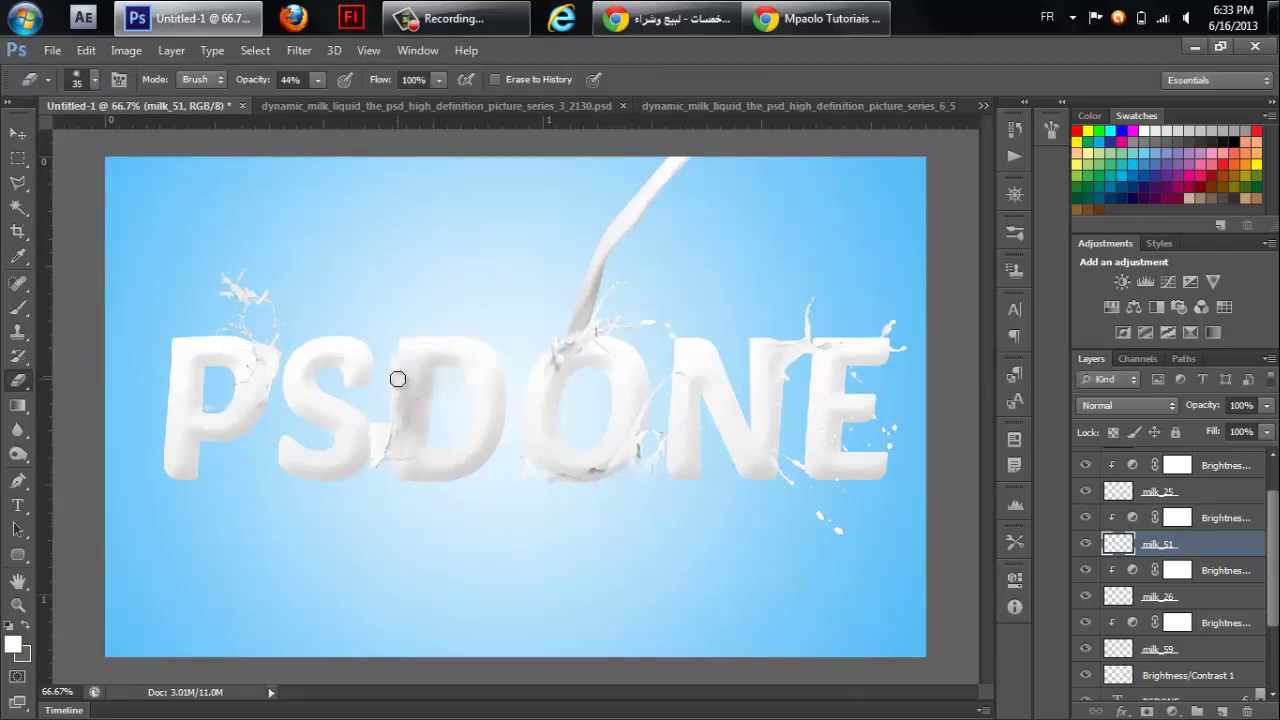
pyautogui.moveTo(386, 351); pyautogui.dragTo(394, 329)
pyautogui.click(20, 140)
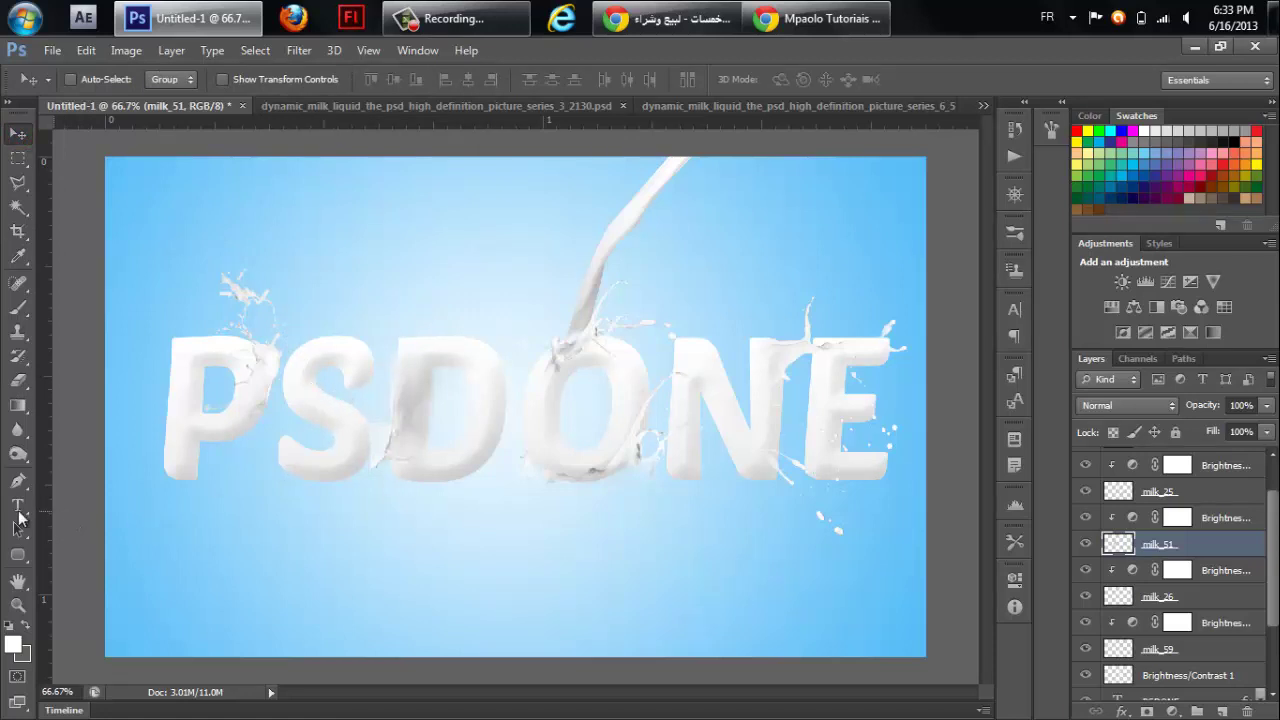
pyautogui.click(495, 27)
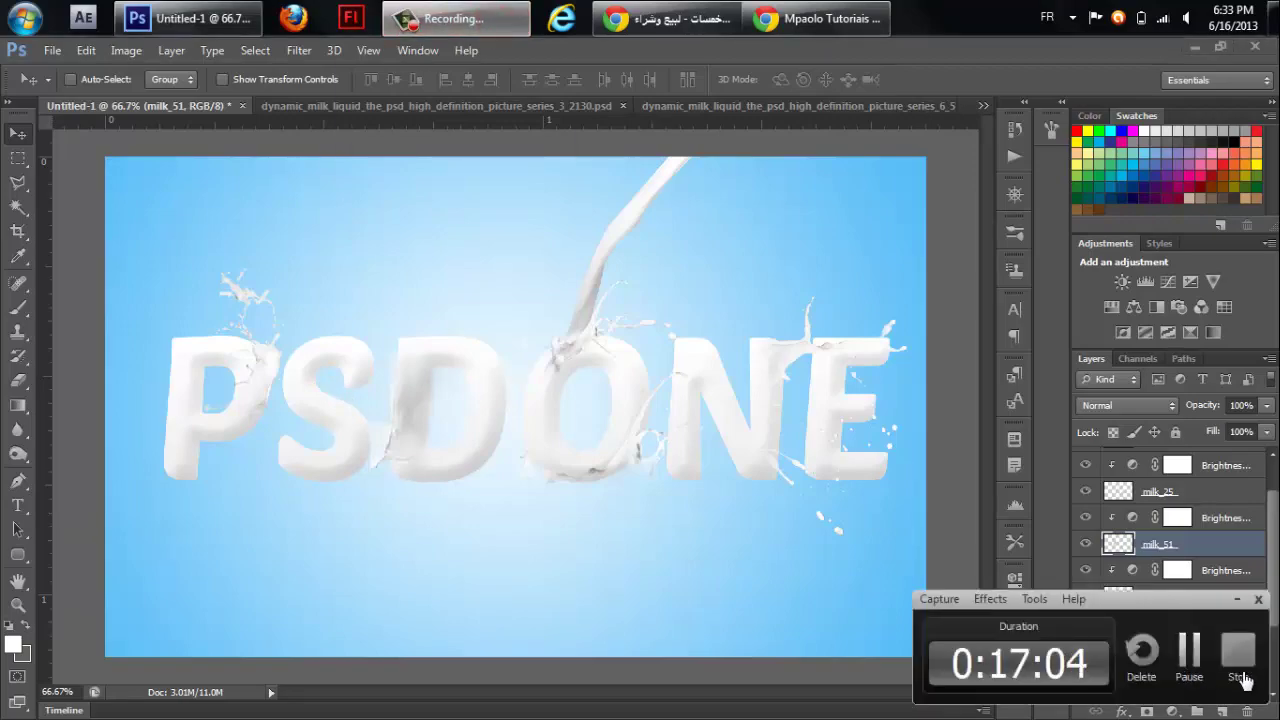